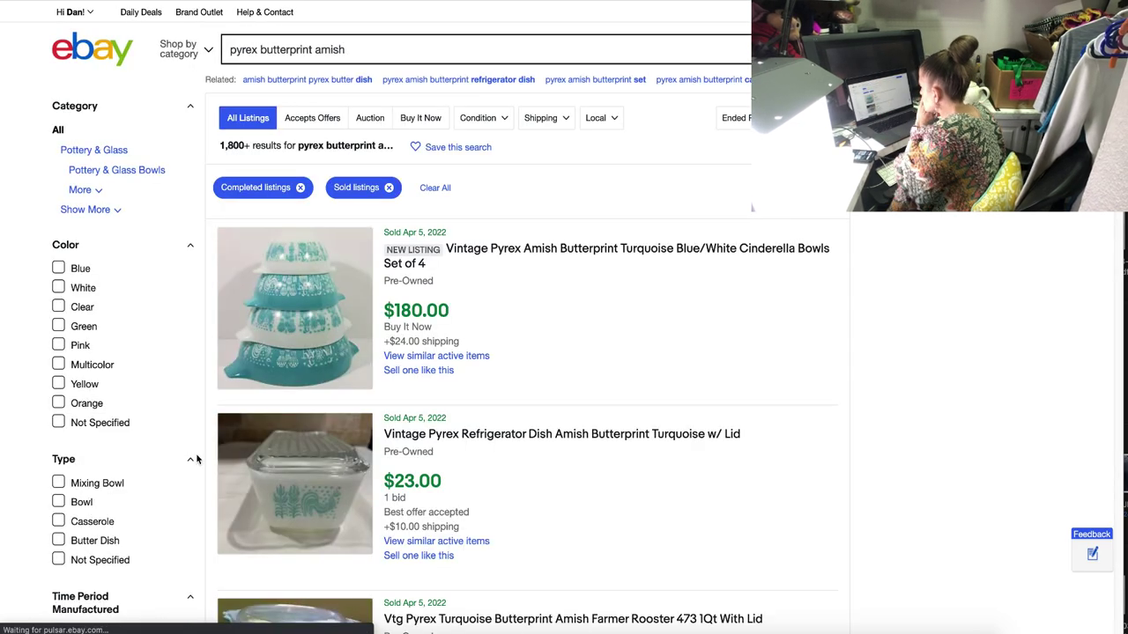
Find the sold rectangular 1 1/2 Qt. Pyrex Turquoise Amish Butterprint casserole listing and start a similar listing from it.
scroll(287, 424, down, 5)
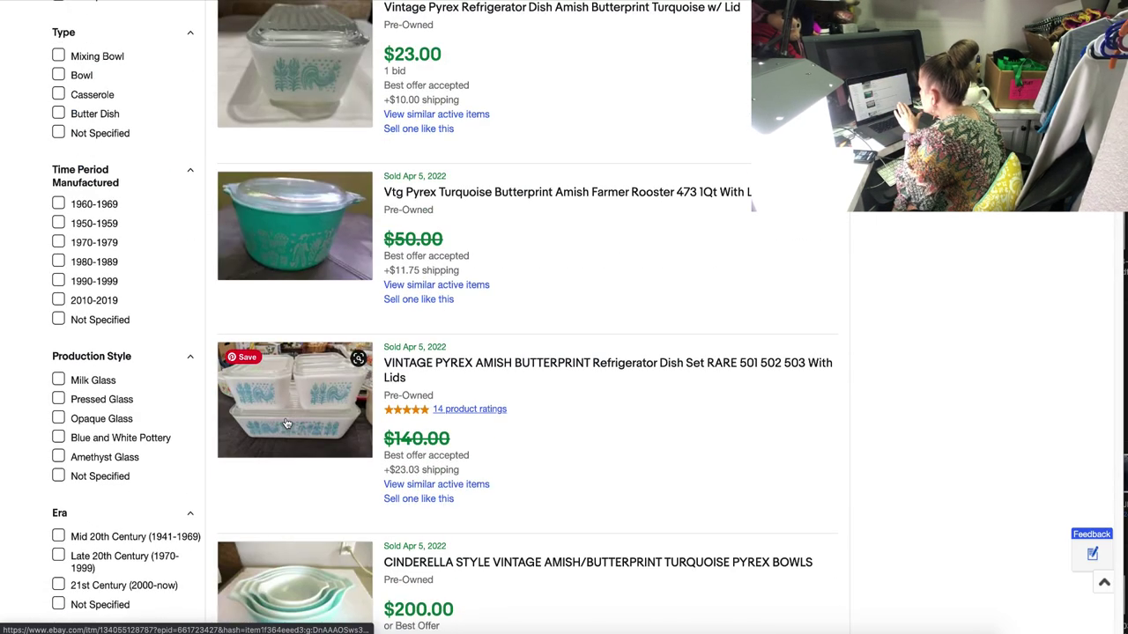
scroll(286, 424, down, 3)
scroll(286, 424, down, 9)
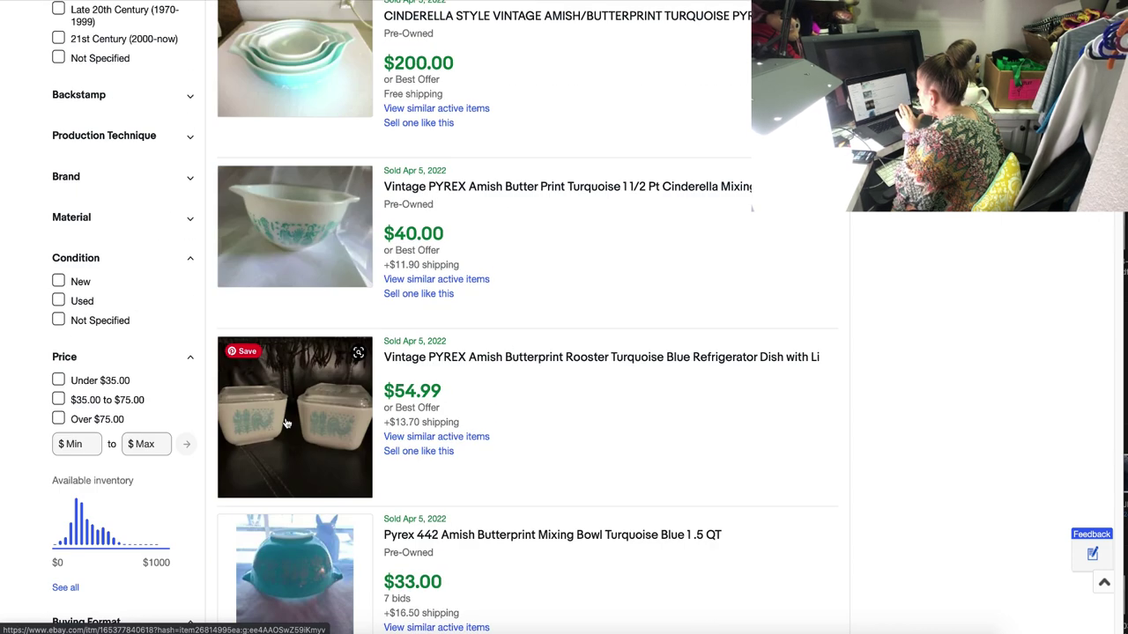
scroll(286, 424, down, 10)
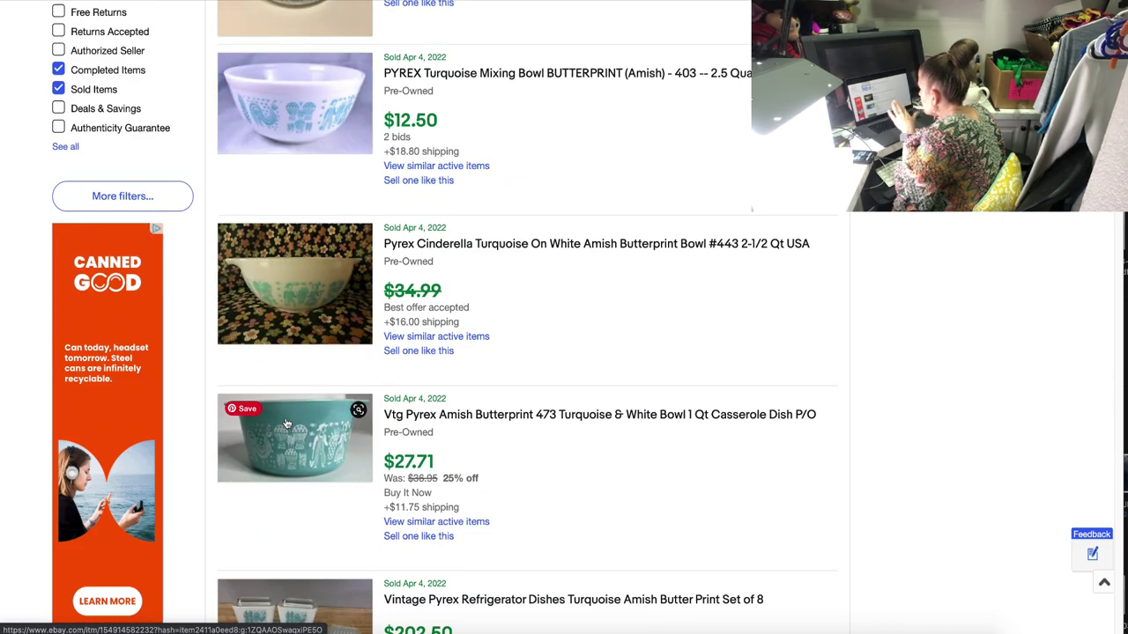
scroll(287, 424, down, 2)
scroll(286, 423, down, 6)
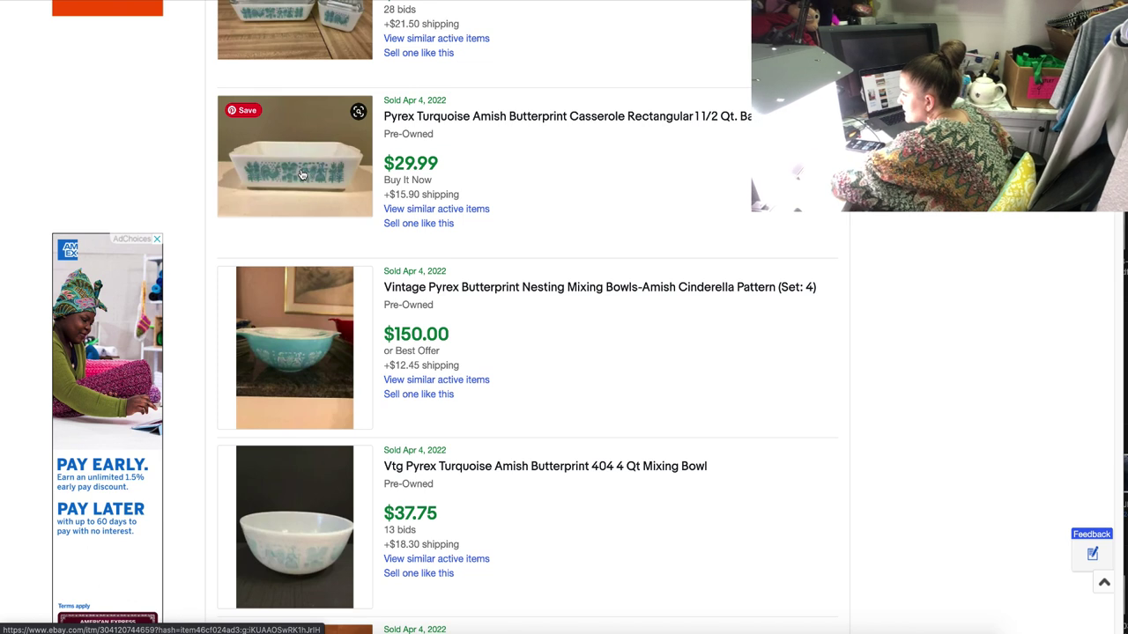
click(462, 120)
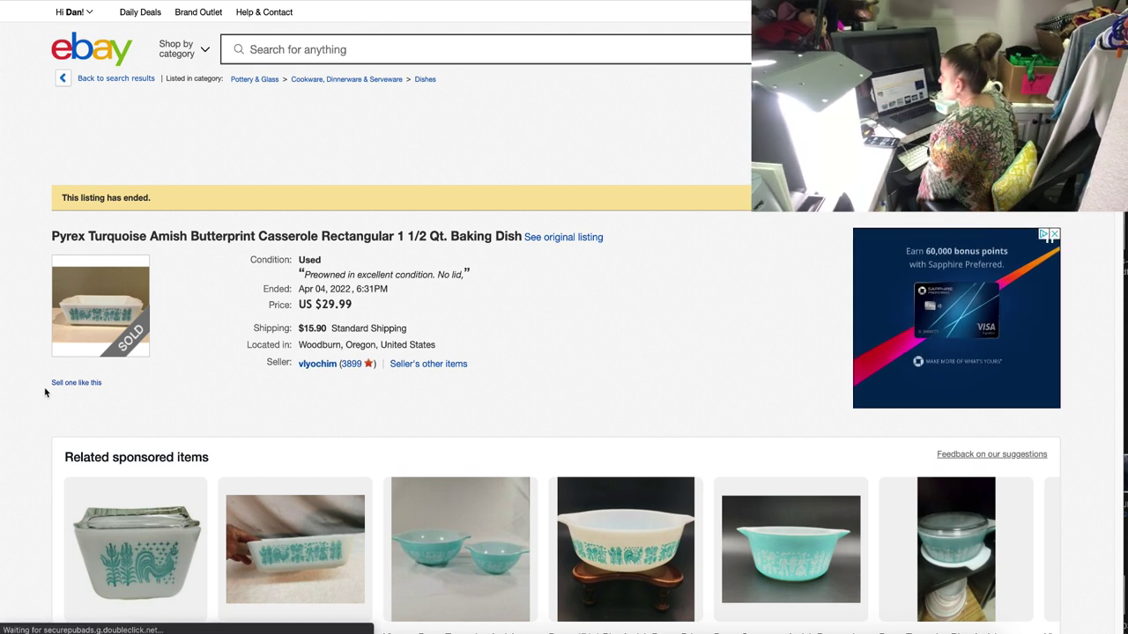
mouse_move(153, 491)
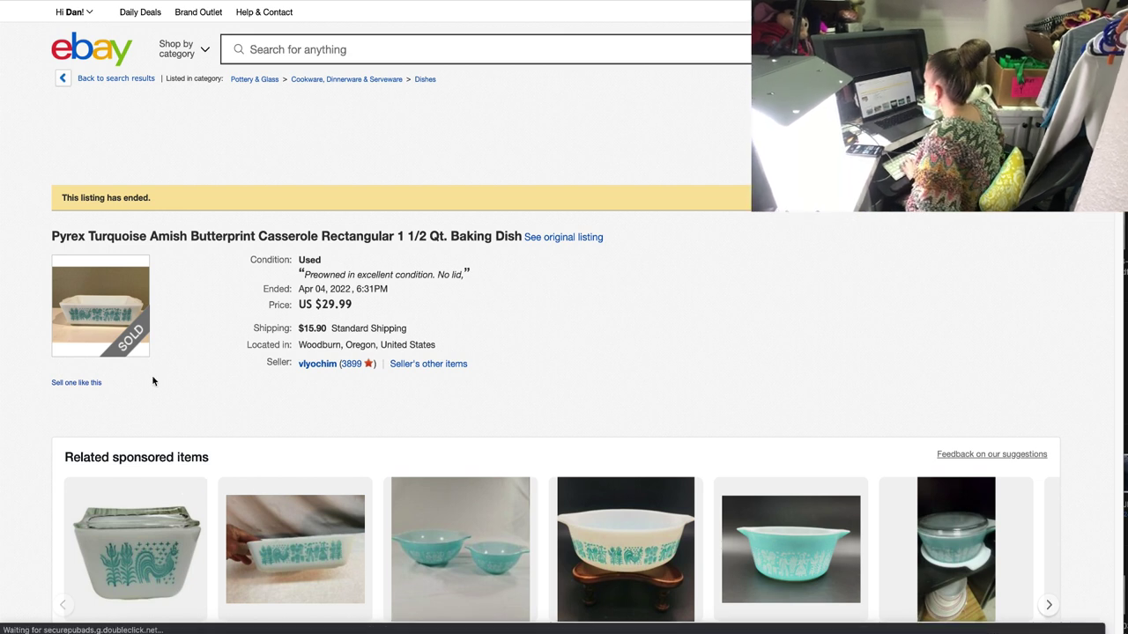
click(96, 382)
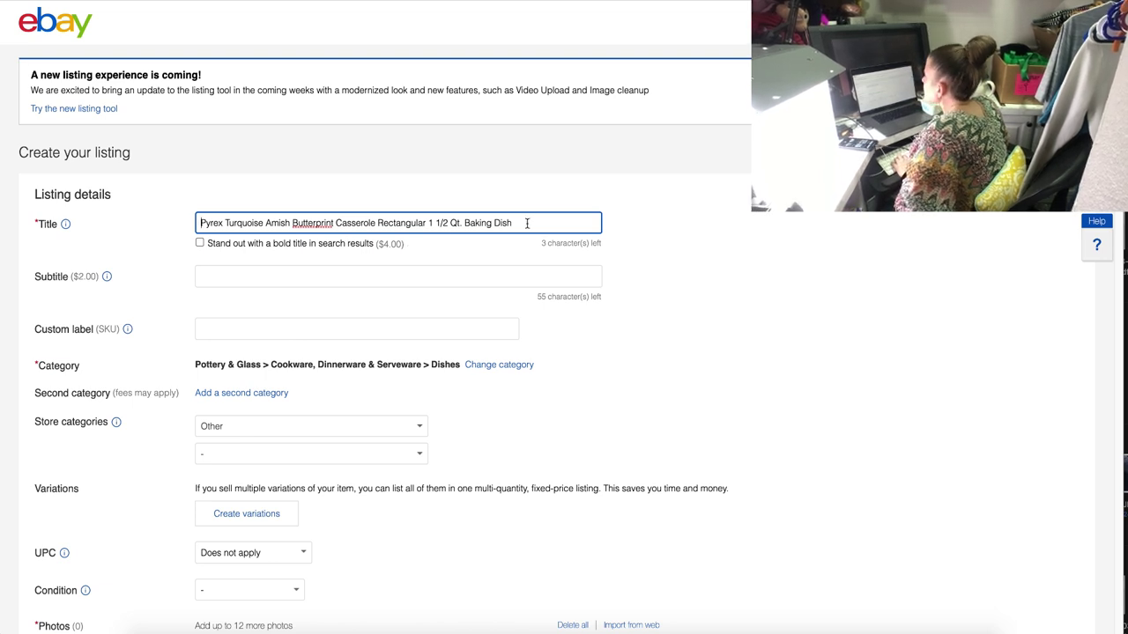
Set the new listing's custom label (SKU) to 1500.
click(317, 329)
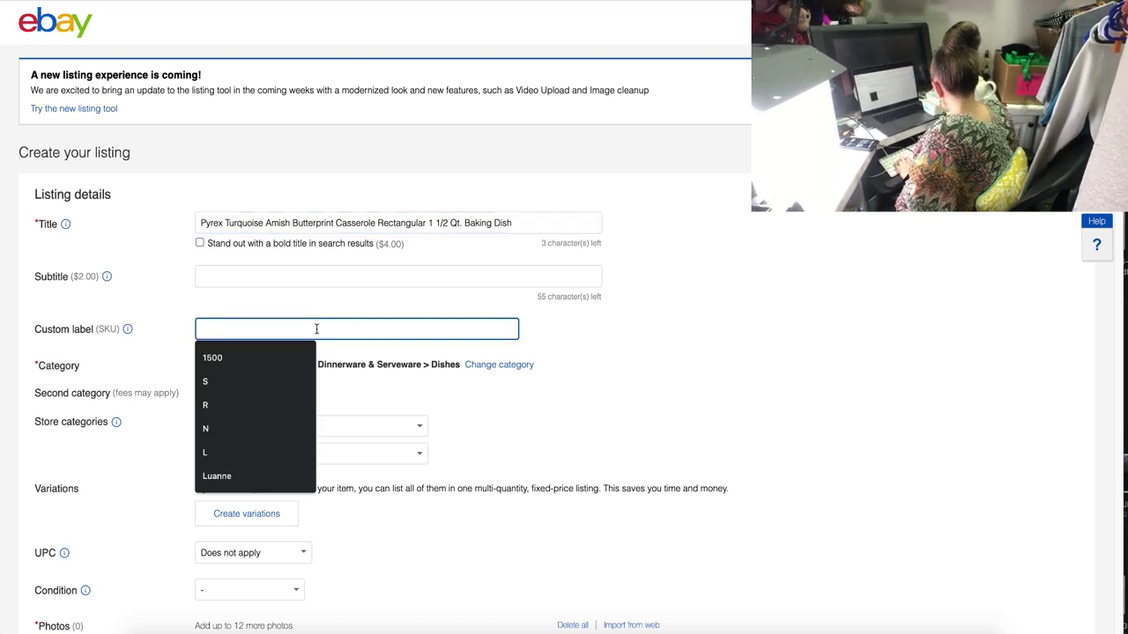
text(1500)
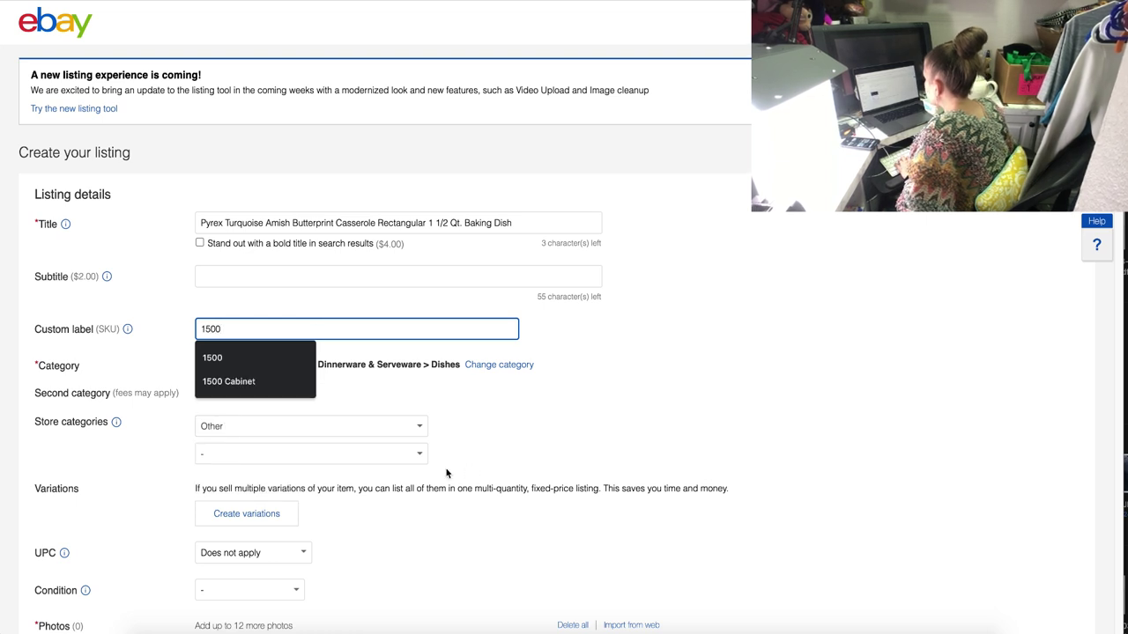
click(476, 469)
Add the six photos of the baking dish from the Finder window to the listing's photo area.
scroll(475, 468, down, 5)
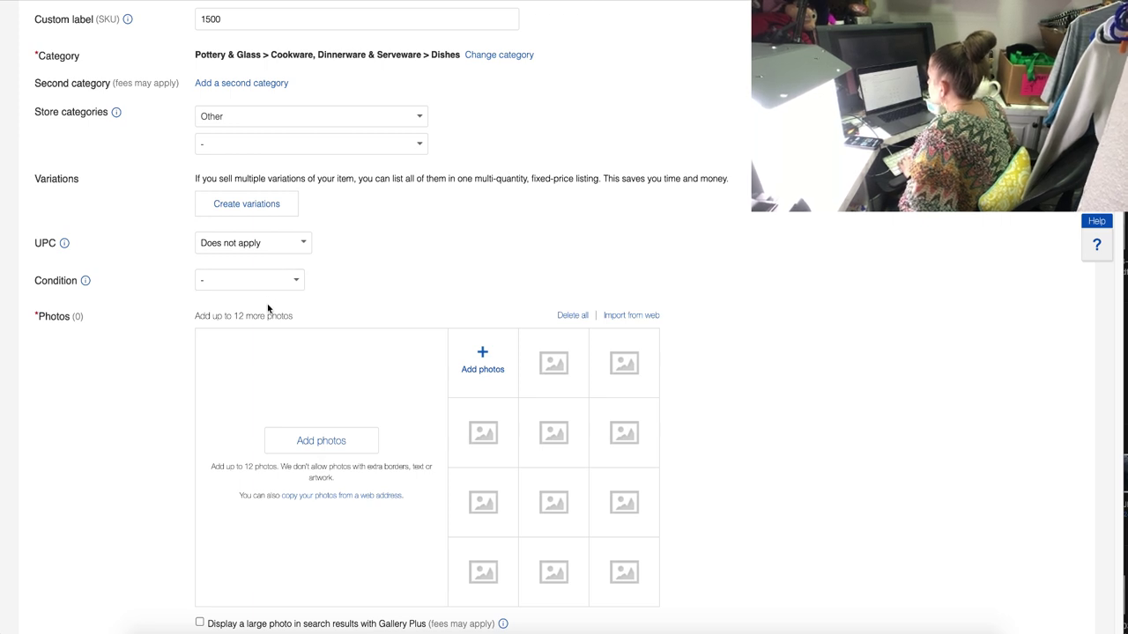
scroll(268, 308, down, 1)
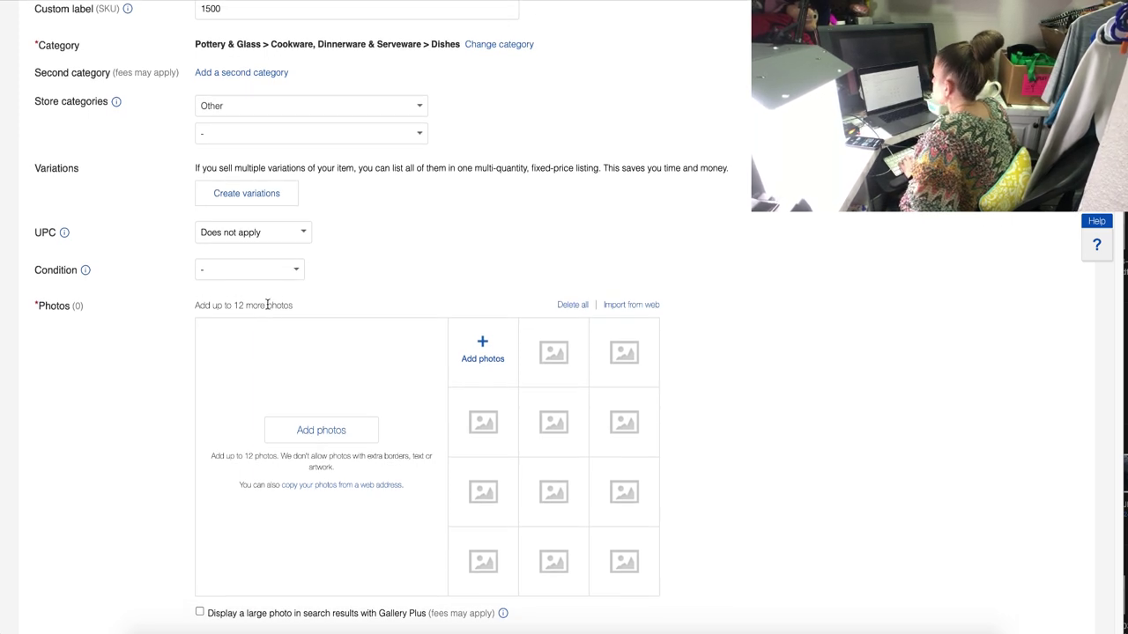
scroll(268, 309, down, 3)
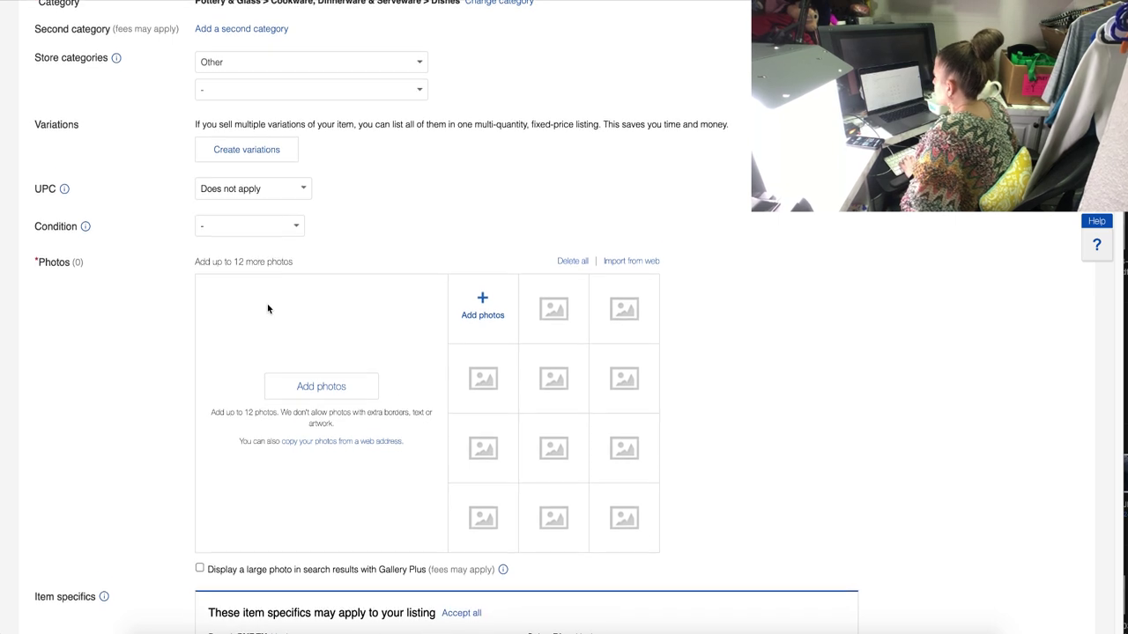
scroll(268, 309, down, 5)
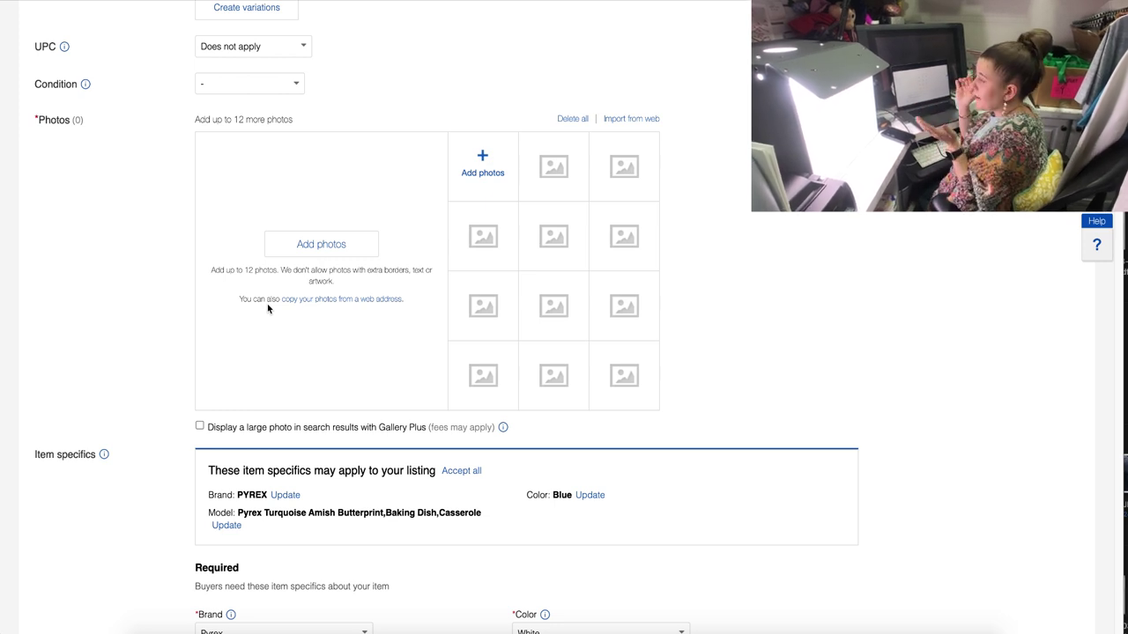
click(268, 307)
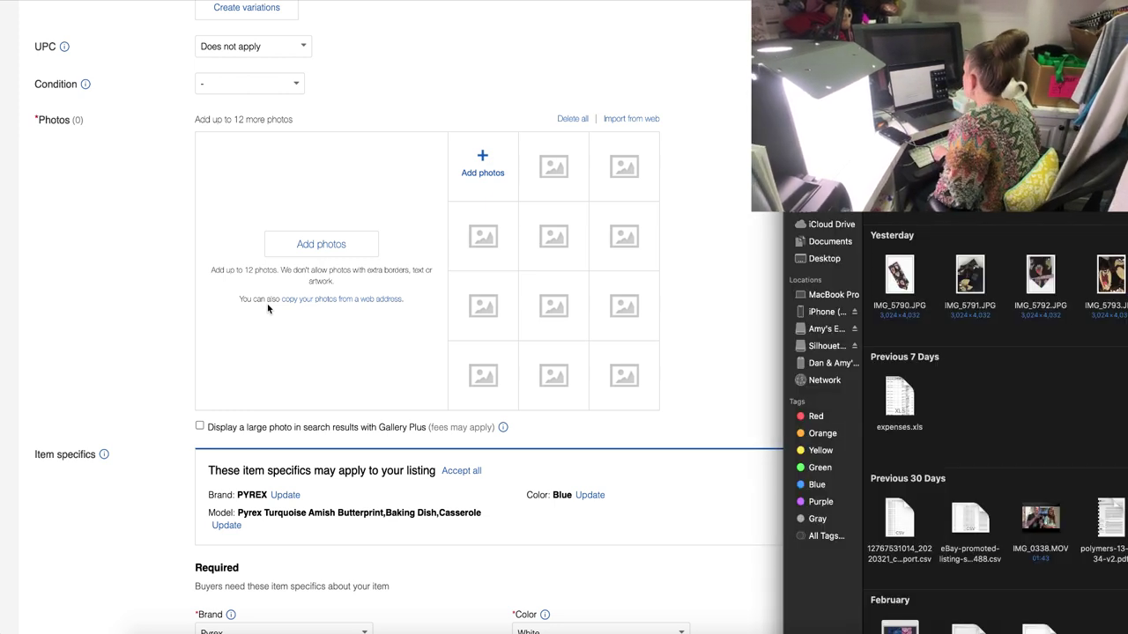
drag(969, 281, 523, 290)
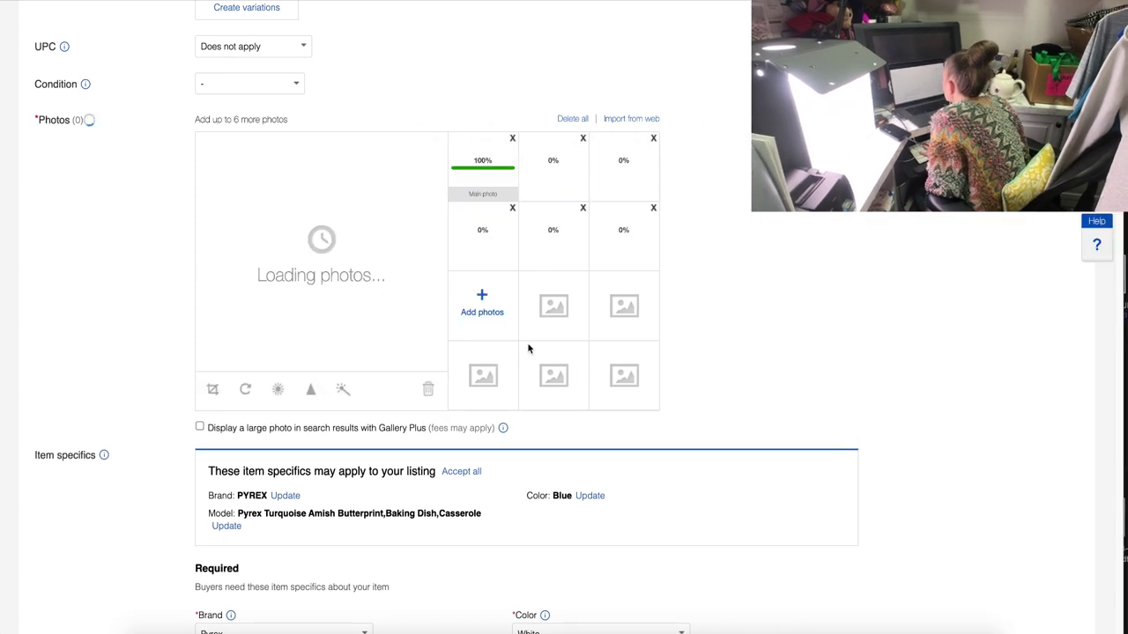
Copy the full listing title into the item description as its first line.
scroll(527, 342, down, 5)
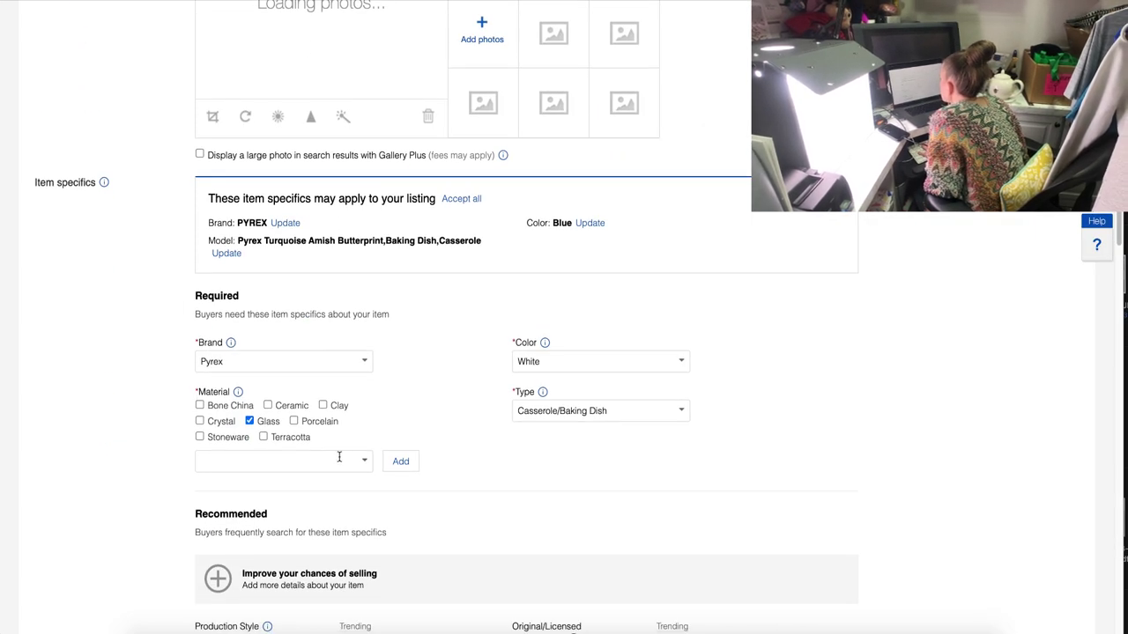
scroll(326, 450, down, 6)
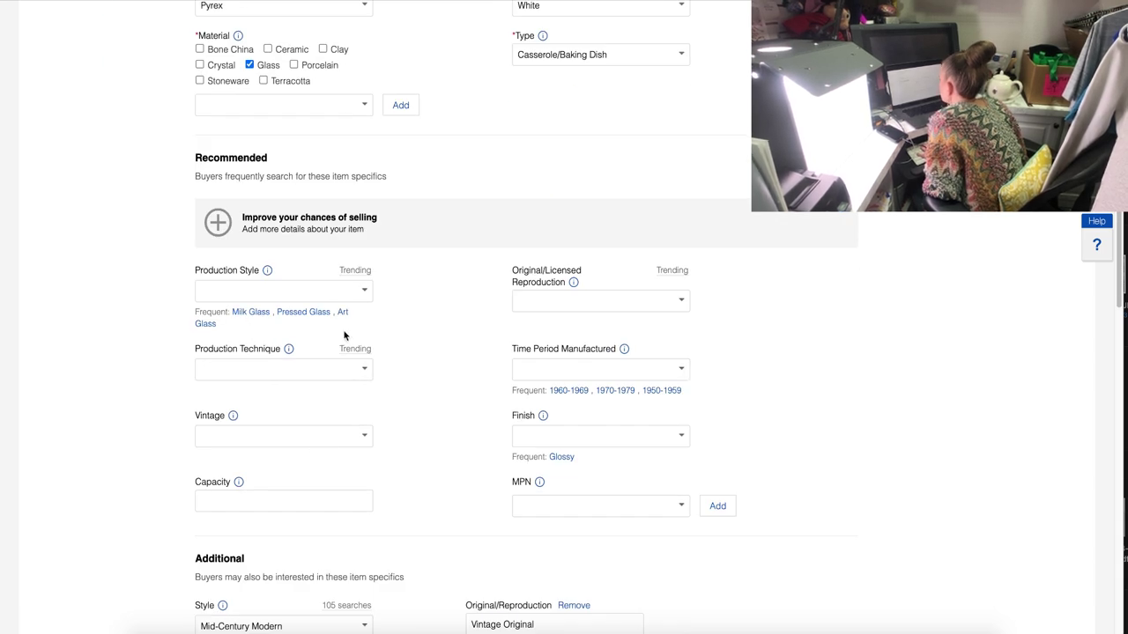
scroll(343, 335, up, 20)
click(529, 229)
key(ctrl+a)
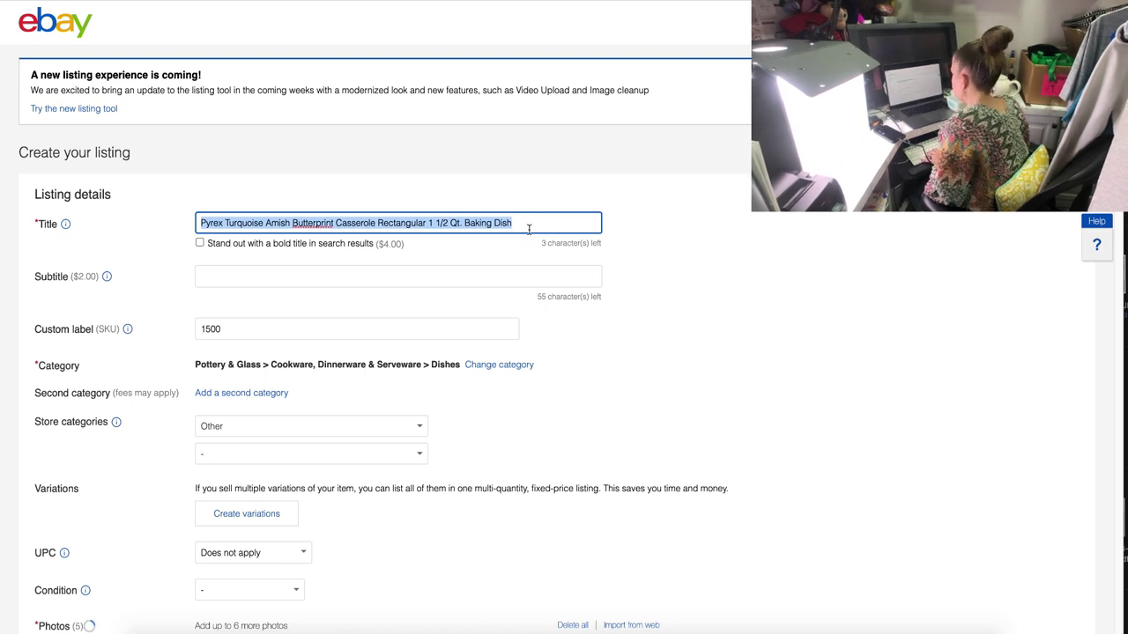
key(ctrl+c)
scroll(529, 229, down, 20)
click(510, 303)
key(ctrl+v)
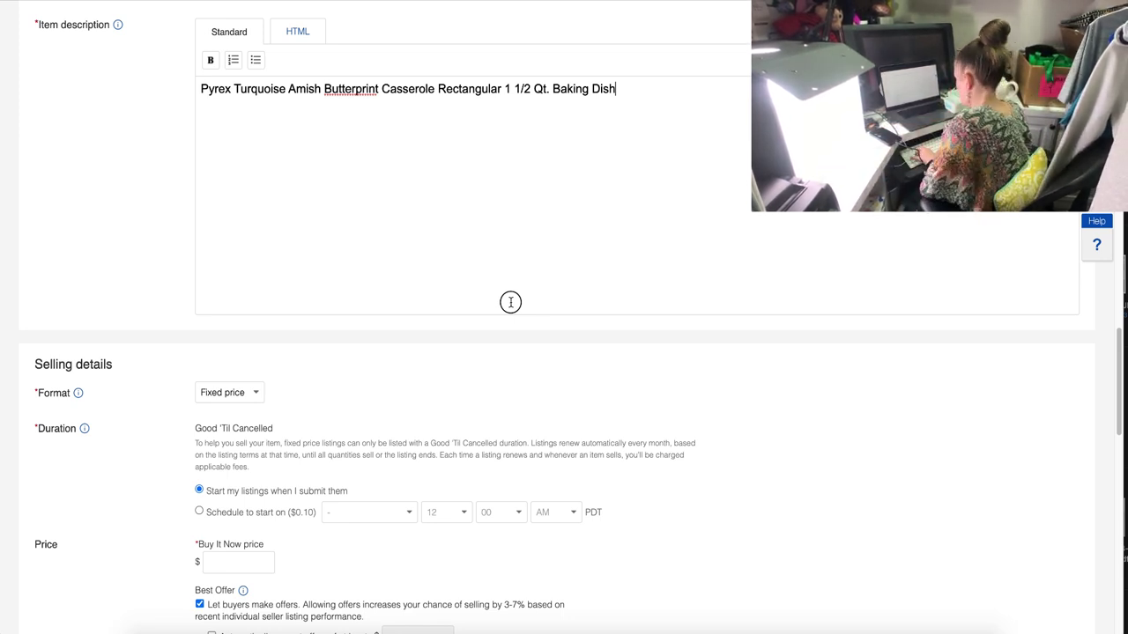
Add the description lines "Measures approximately 9"x7"" and "Excellent Pre-Owned Condition" below the title text.
key(Return)
text(Mea)
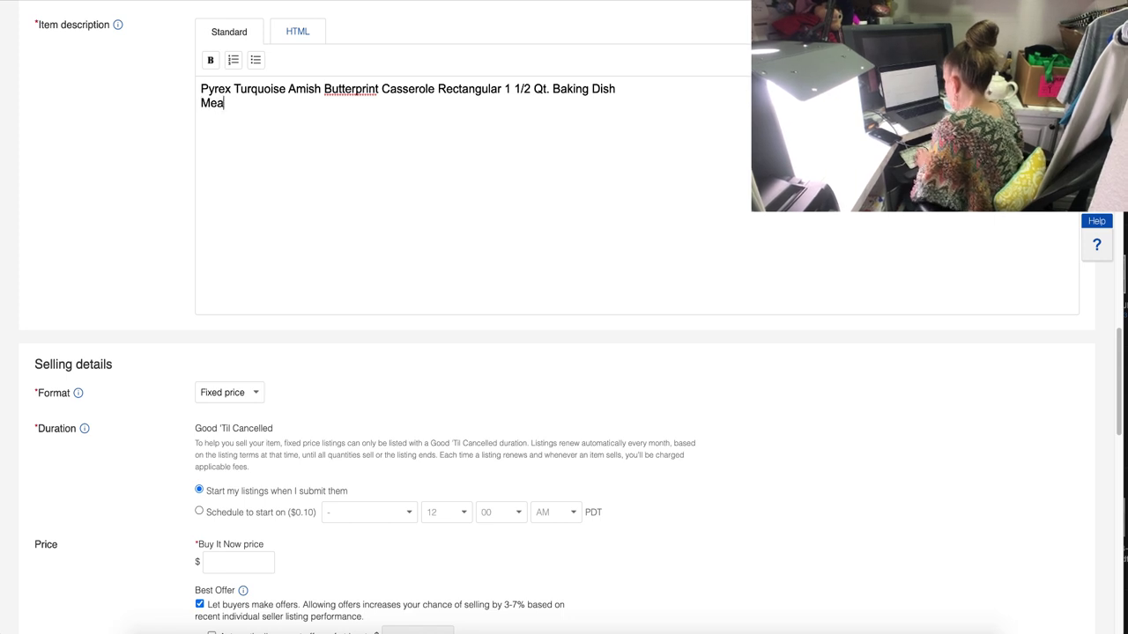
text(sures approximat)
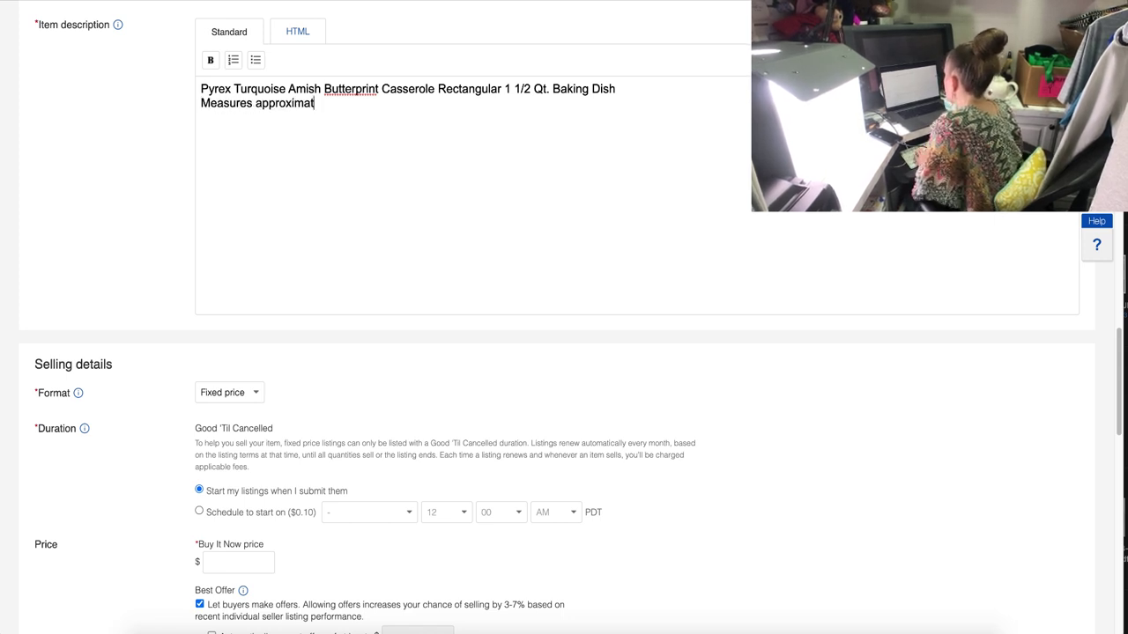
text(ely 9"x7")
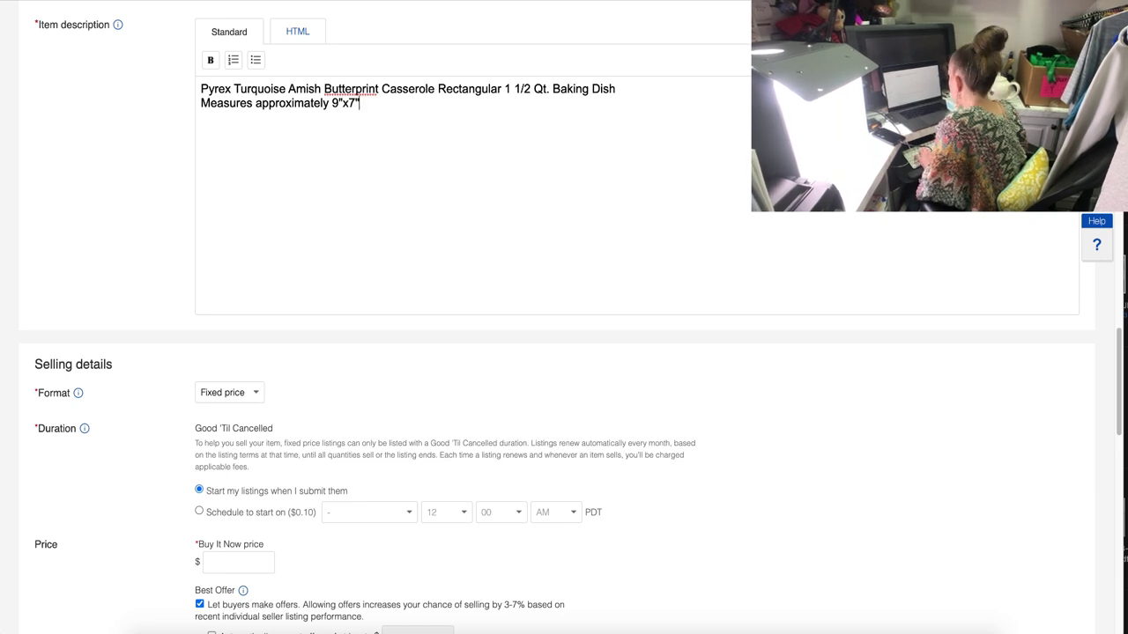
key(Return)
text(E)
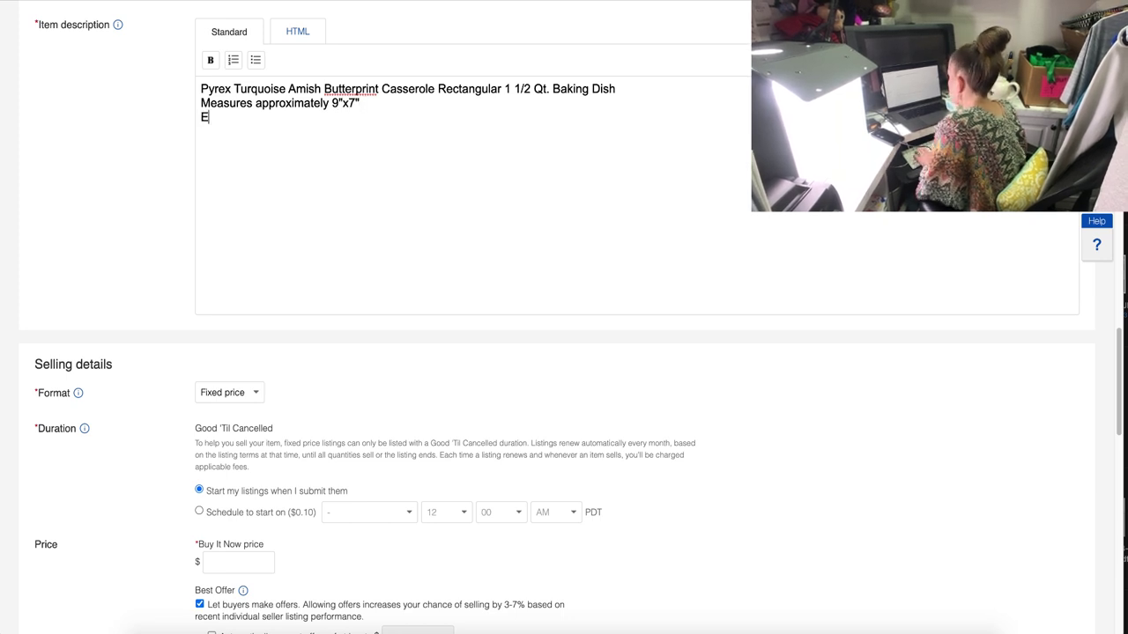
text(xcellent Pre-Owned Condition)
key(Return)
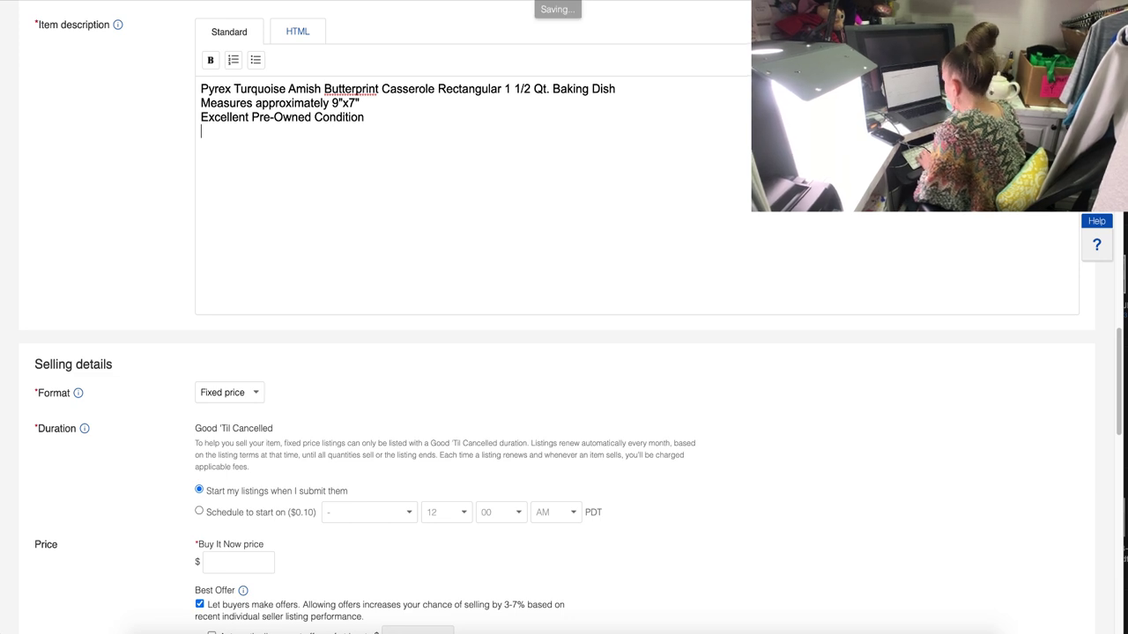
Add the closing description line "No chips or cracks. See Photos.".
text(No chi)
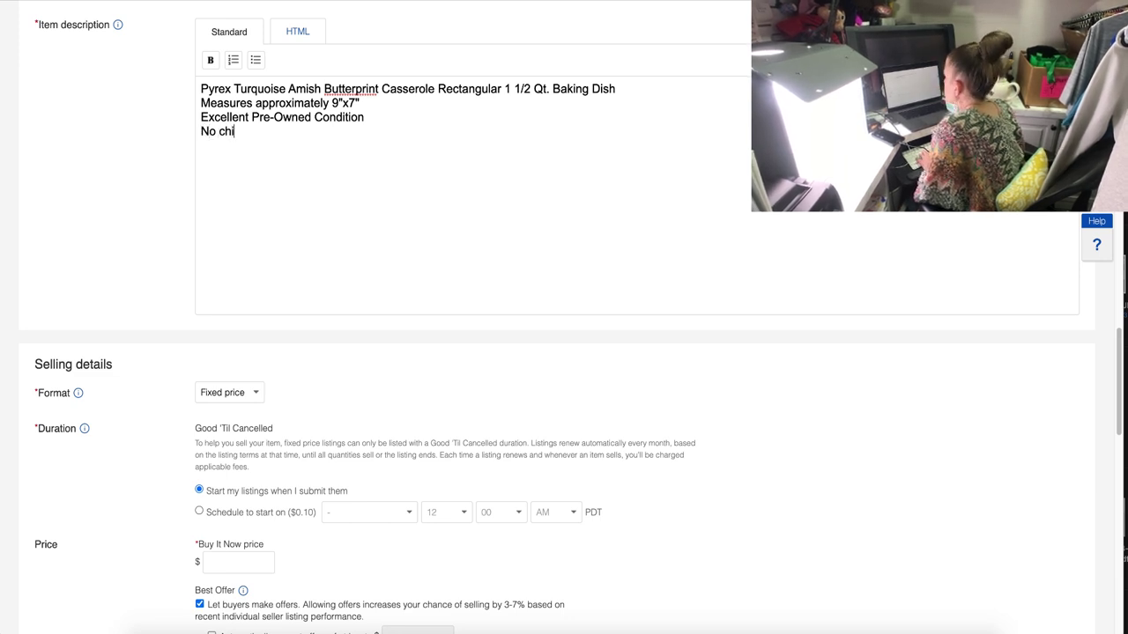
text(ps cracks )
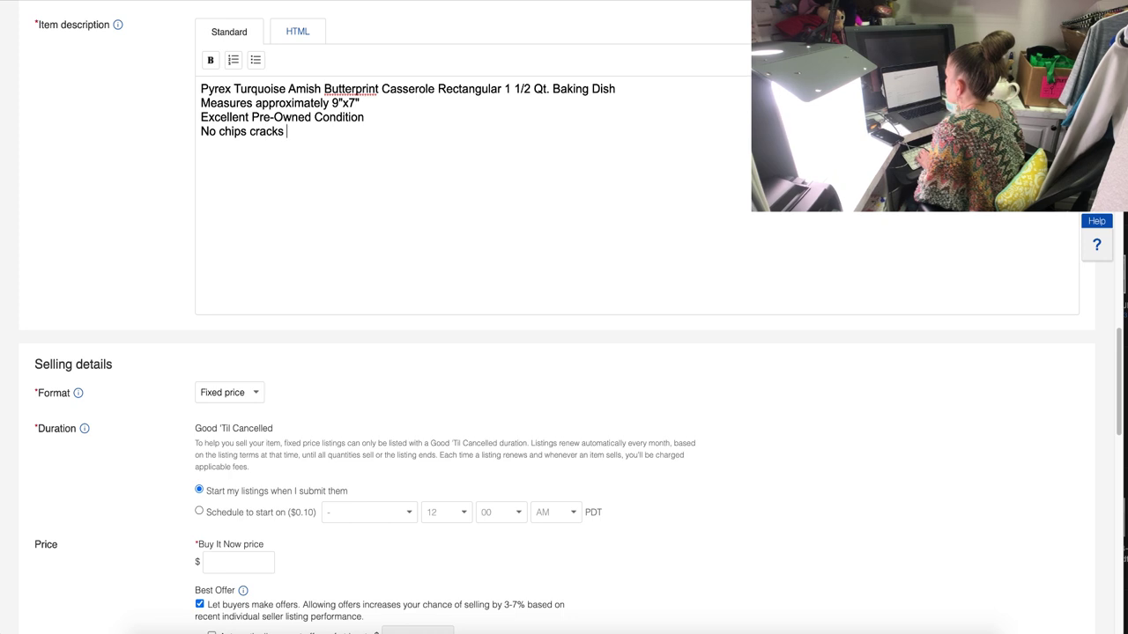
text(or cr)
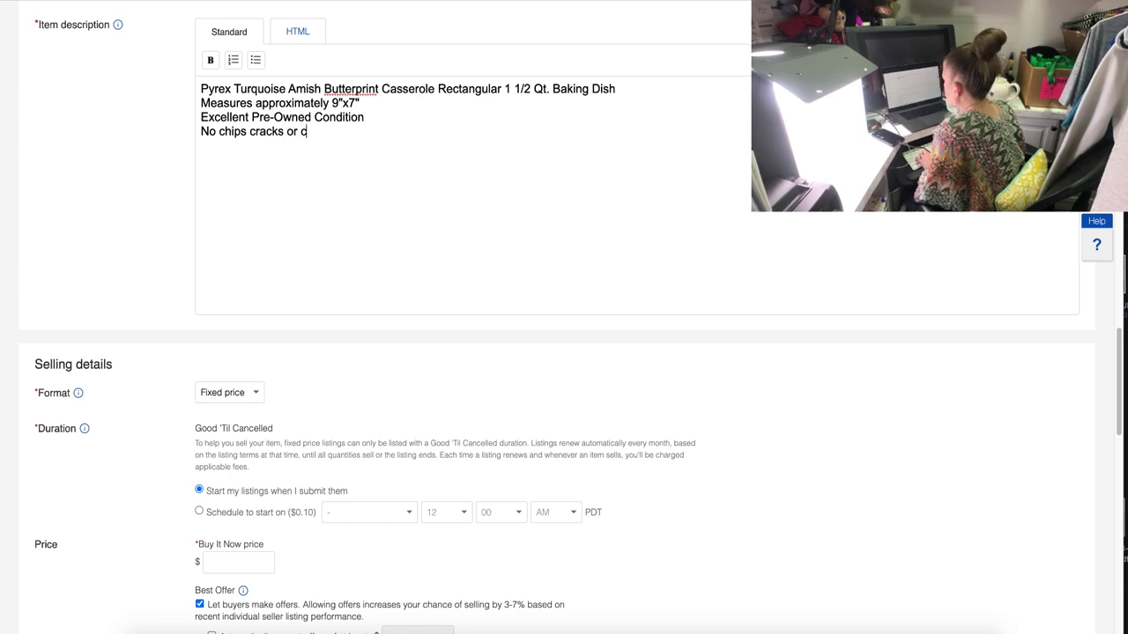
key(BackSpace)
key(BackSpace)
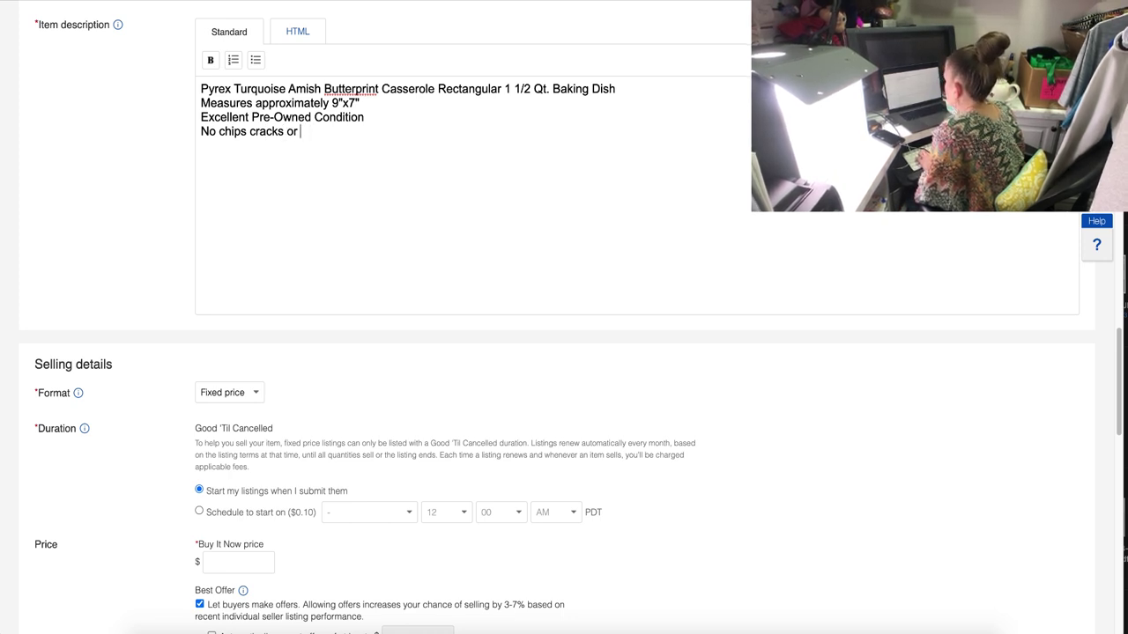
key(BackSpace)
key(BackSpace)
key(BackSpace)
key(BackSpace)
key(BackSpace)
key(BackSpace)
key(BackSpace)
key(BackSpace)
key(BackSpace)
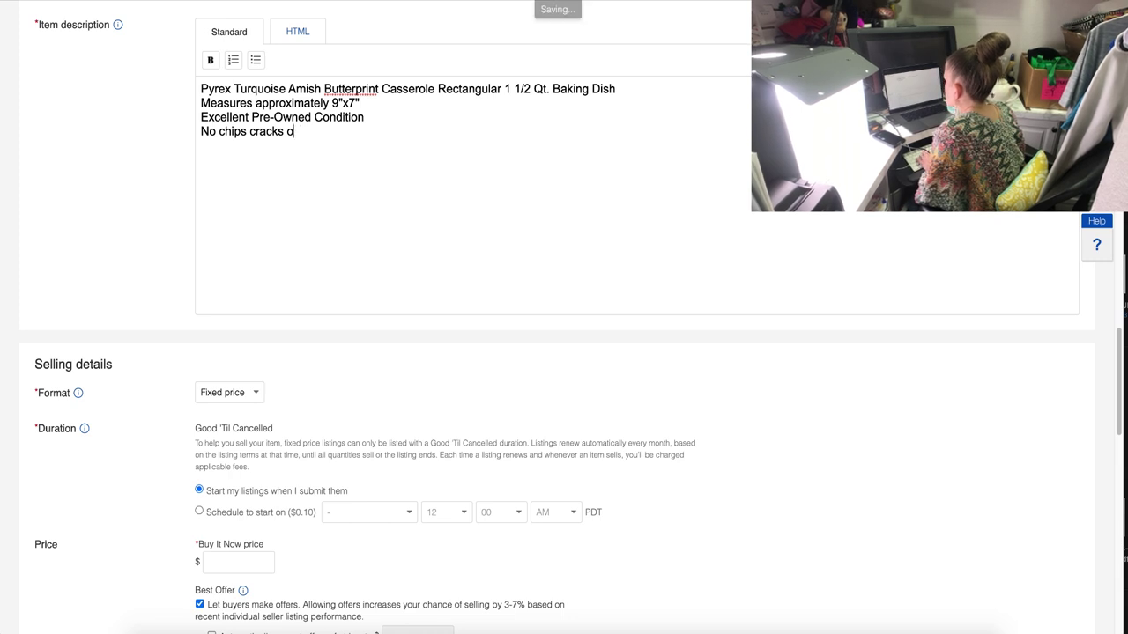
key(BackSpace)
text(or cra)
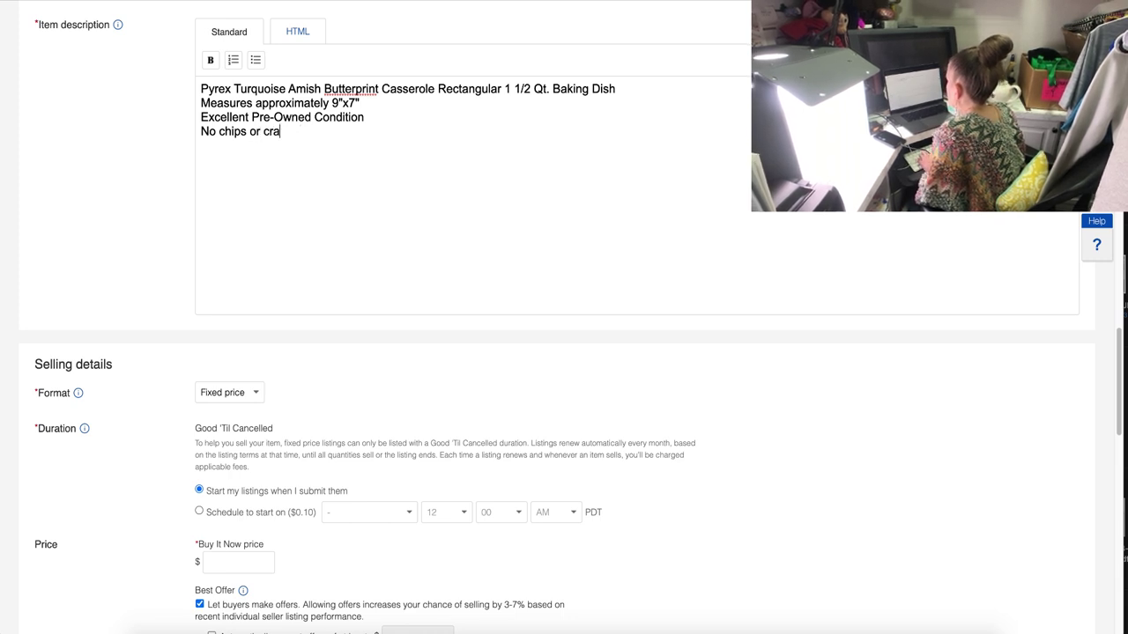
text(cks. See P)
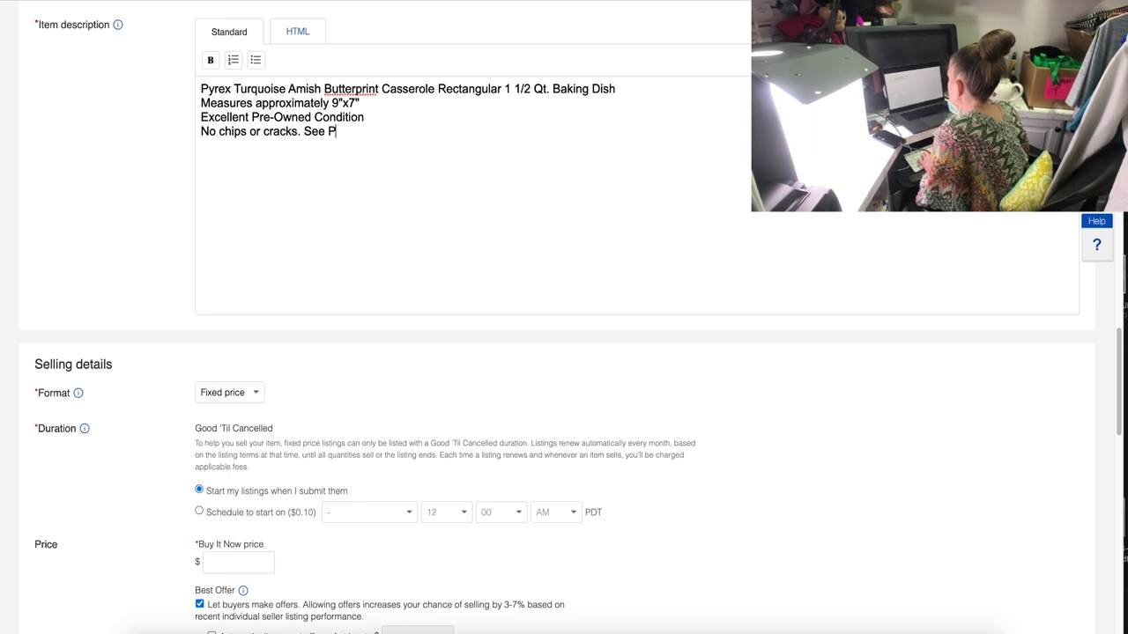
text(hotos.)
Set the Buy It Now price to $29.95.
scroll(391, 359, down, 3)
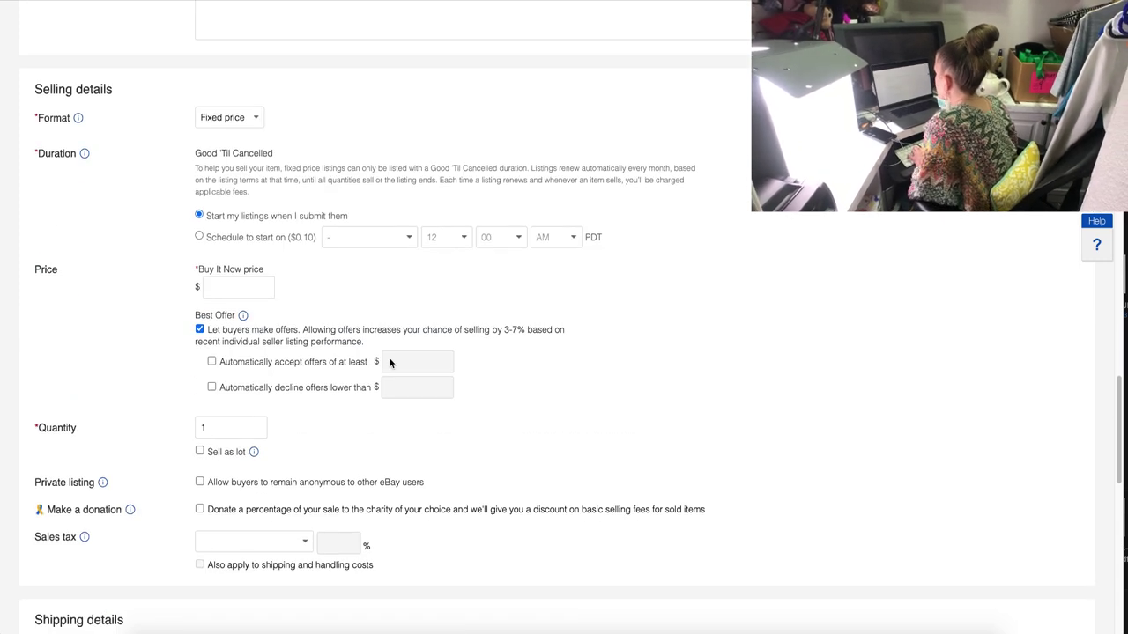
click(231, 280)
text(29.95)
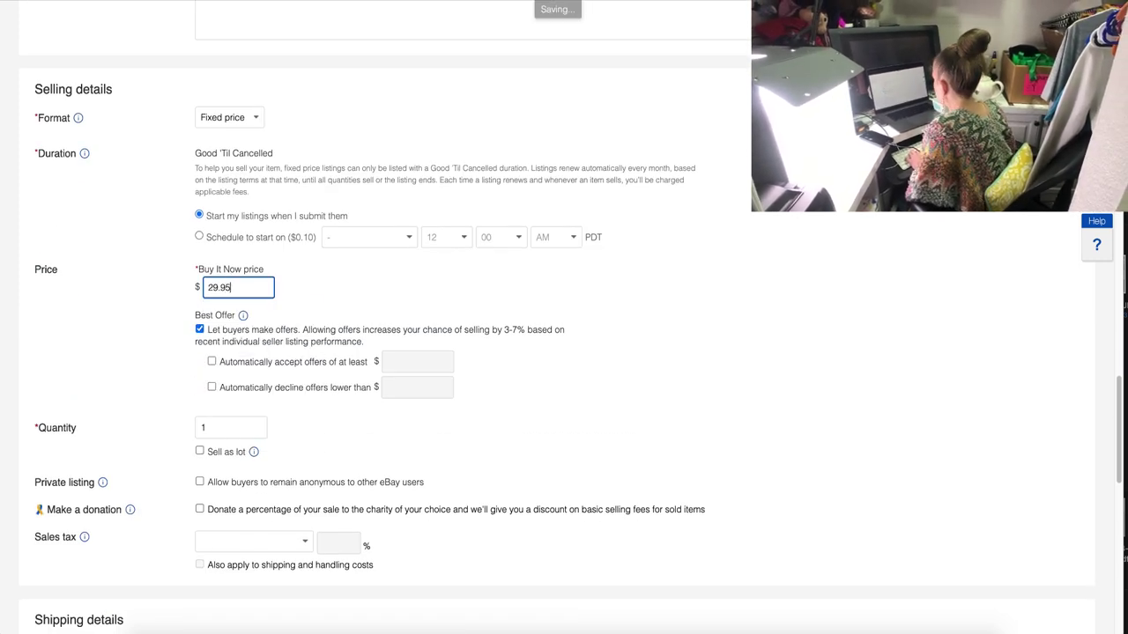
Set the listing's shipping policy to STANDARD GROUND15 + LOCAL.
scroll(254, 336, down, 5)
scroll(254, 335, down, 3)
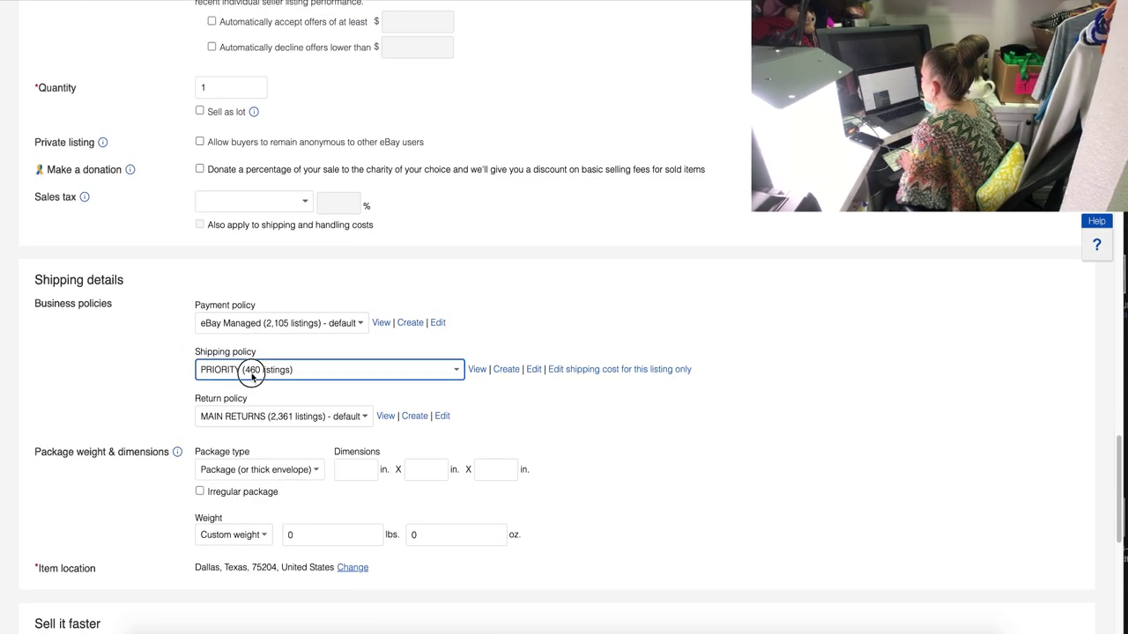
click(262, 371)
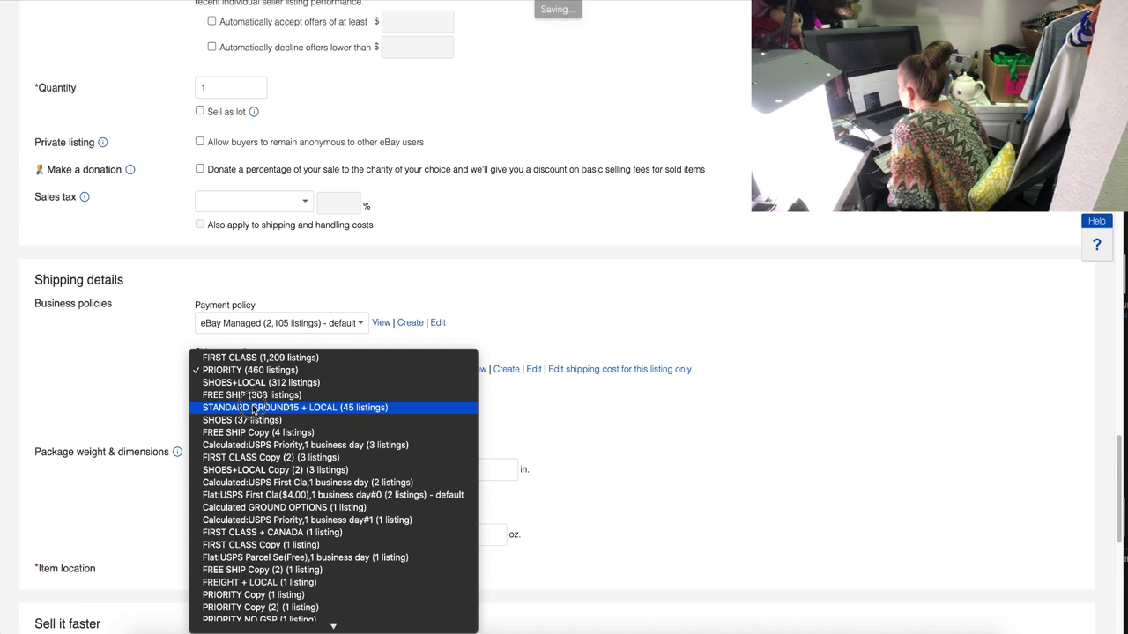
click(254, 408)
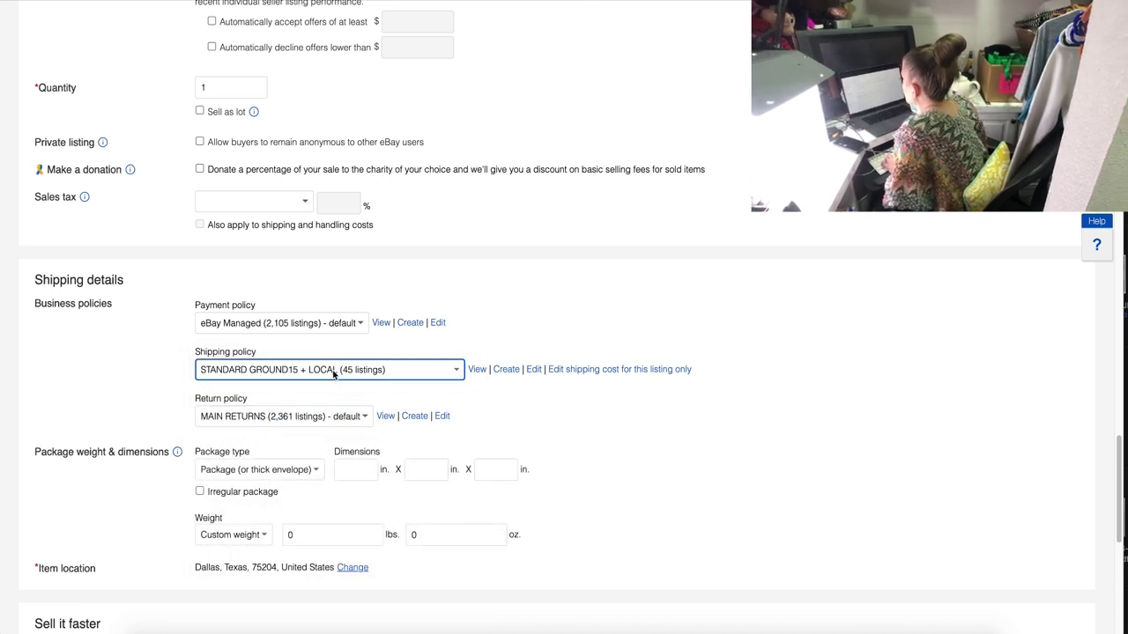
Enable Promoted Listings Standard for the item and set its ad rate to 7.8%.
scroll(333, 373, down, 3)
scroll(335, 373, down, 3)
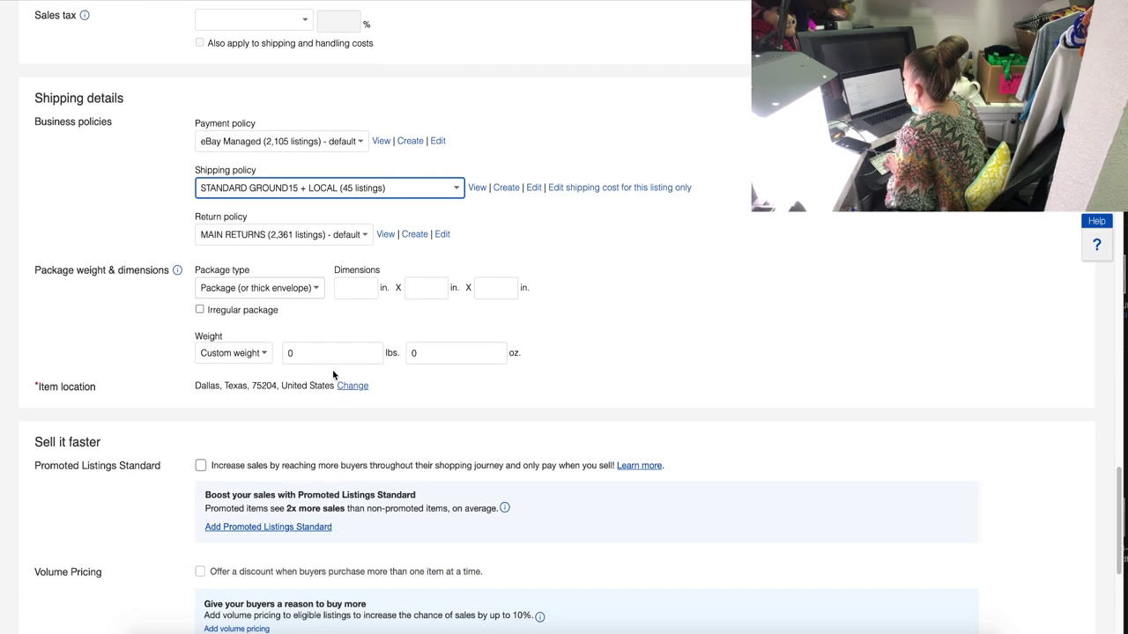
click(293, 445)
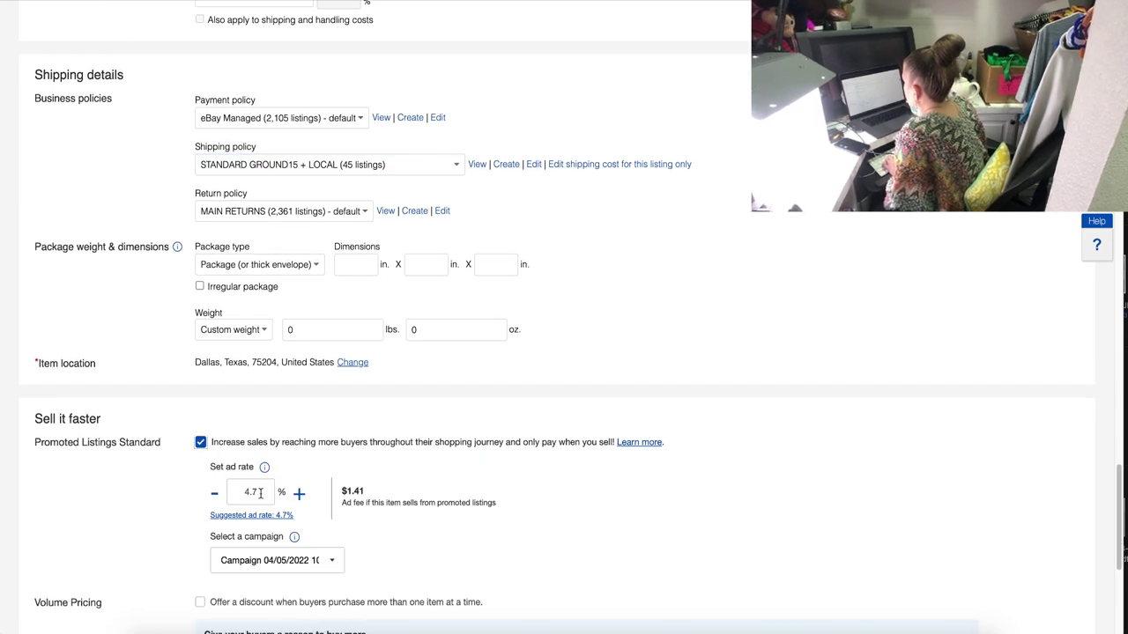
drag(259, 491, 177, 485)
text(7.8)
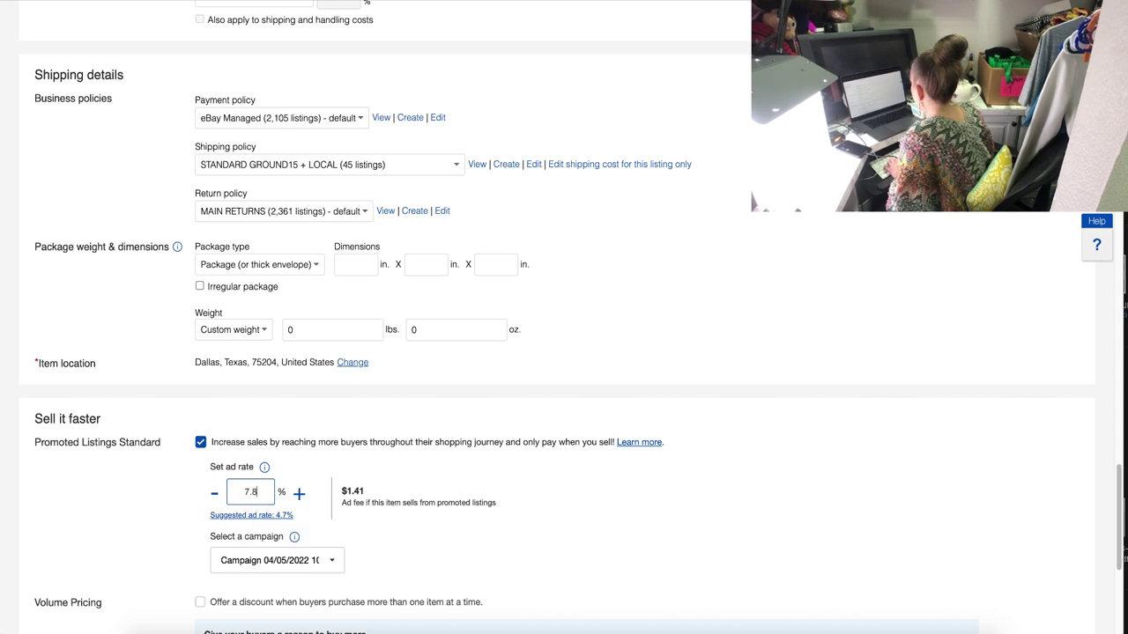
scroll(501, 493, down, 5)
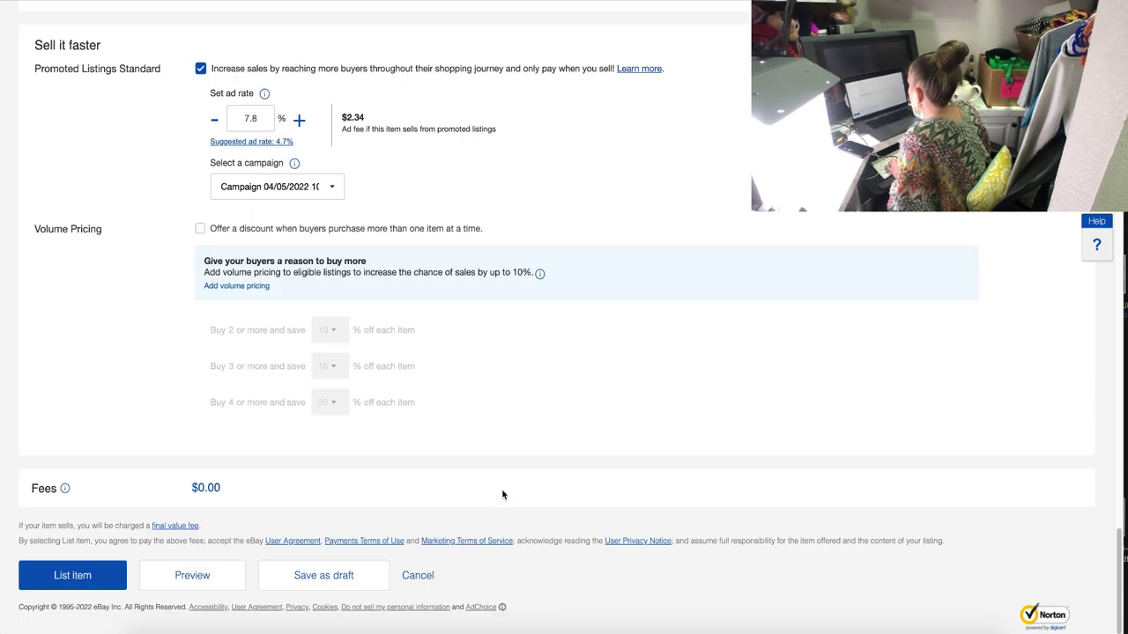
Rearrange the listing photos so the two angled dish views come first, with the original third photo as the main photo.
scroll(268, 524, up, 20)
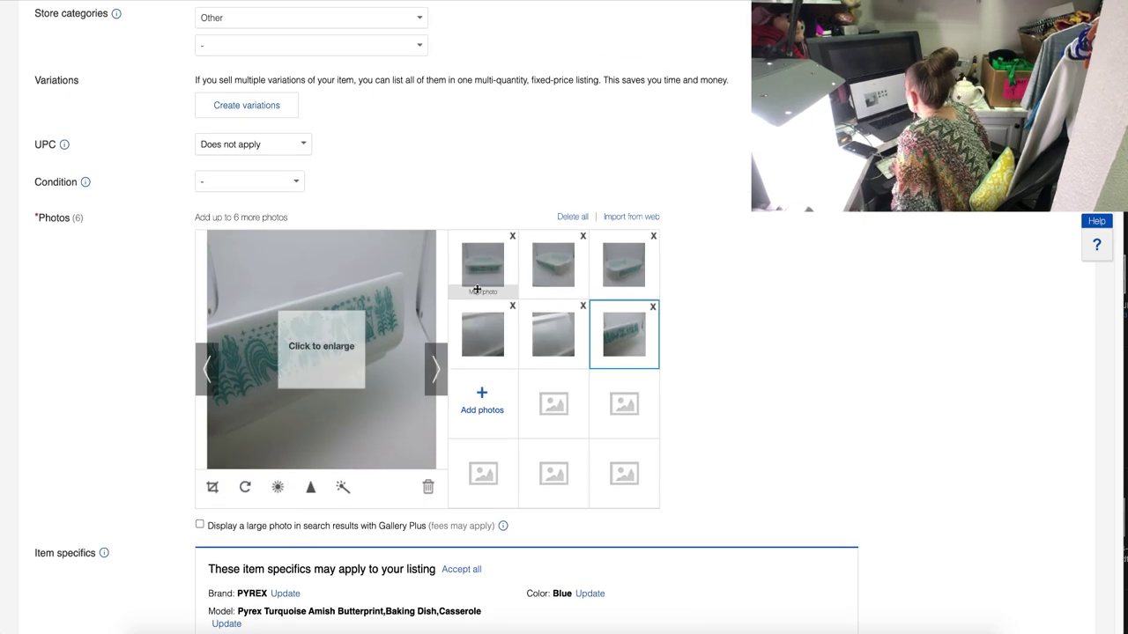
drag(533, 330, 480, 280)
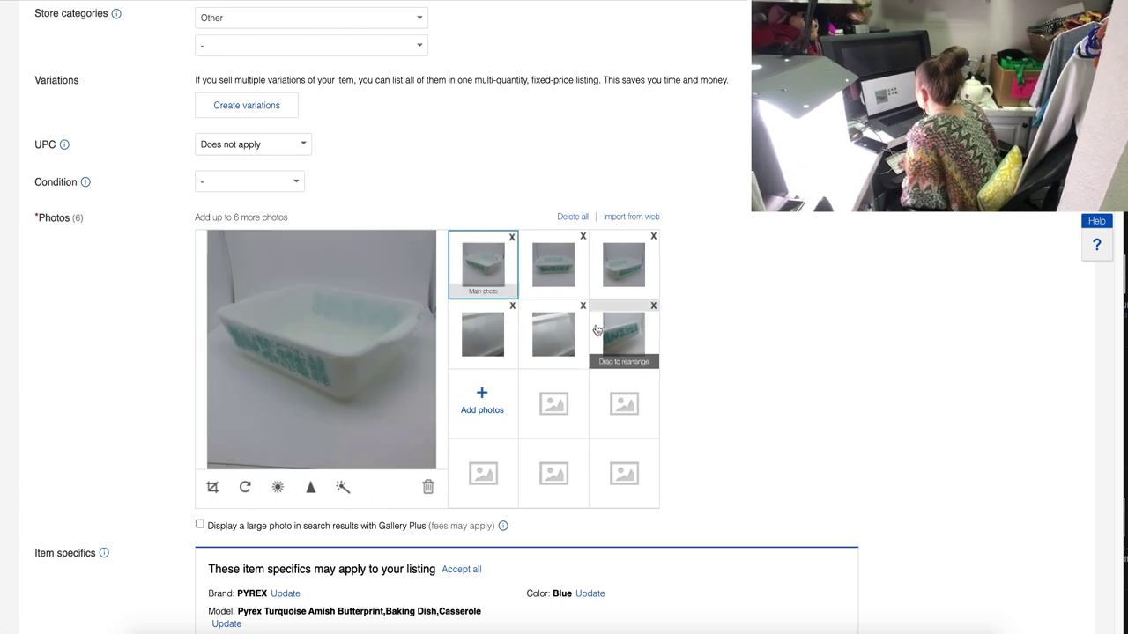
drag(622, 273, 480, 282)
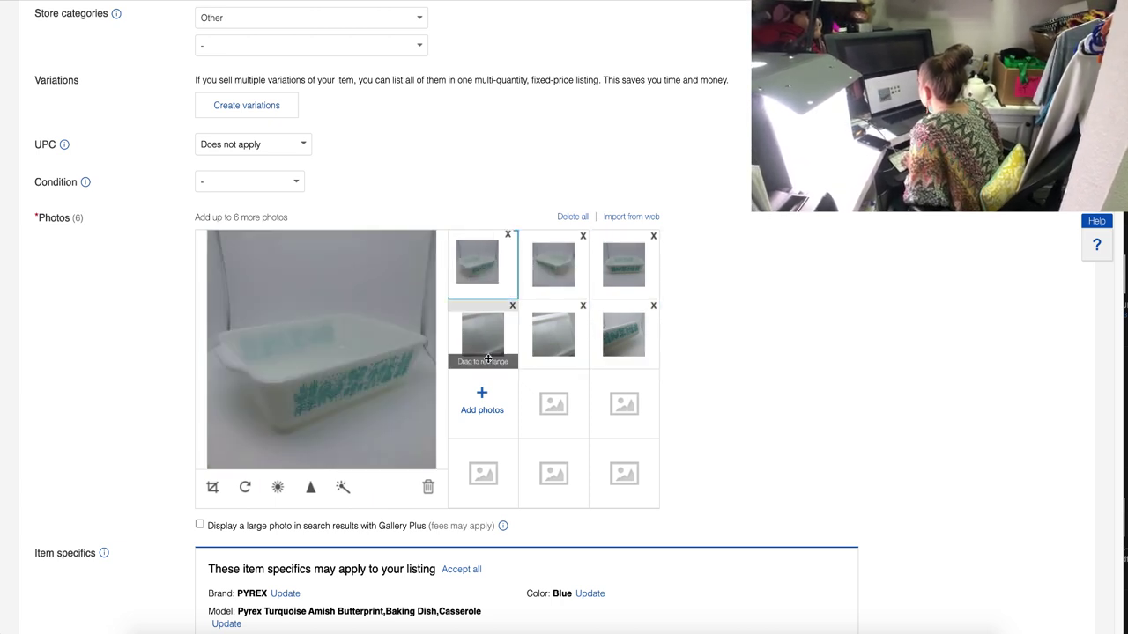
Raise the main photo's brightness to 33 and contrast to 62, and save the adjustment.
click(277, 488)
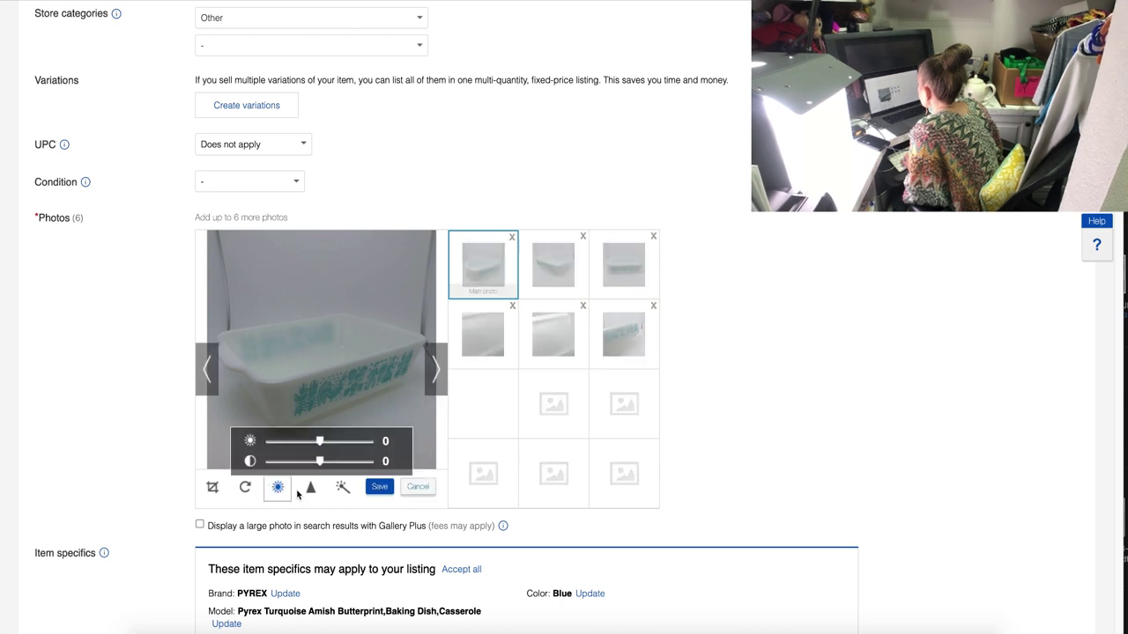
drag(319, 442, 357, 462)
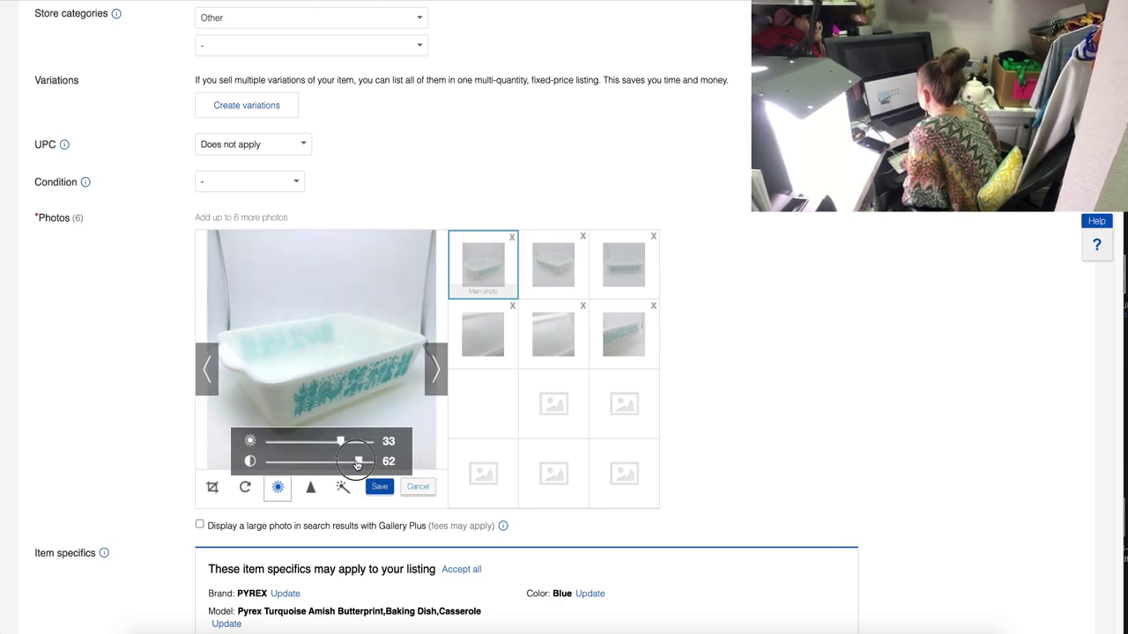
click(379, 487)
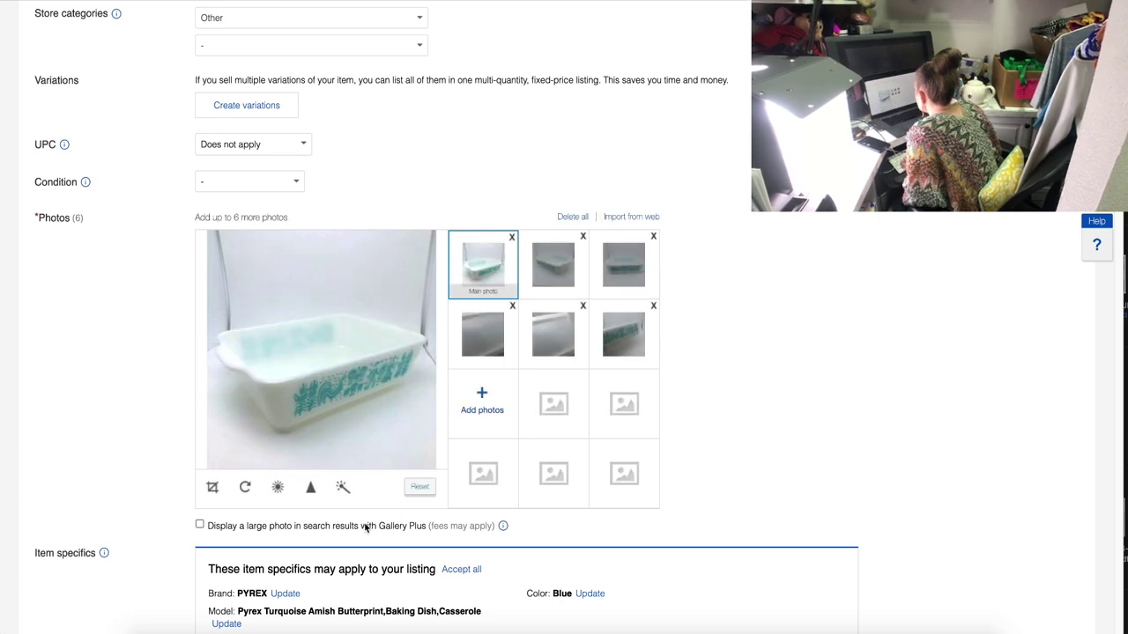
Try auto-enhance on the second photo, discard it, and save raised brightness and contrast for that photo instead.
click(553, 264)
click(343, 488)
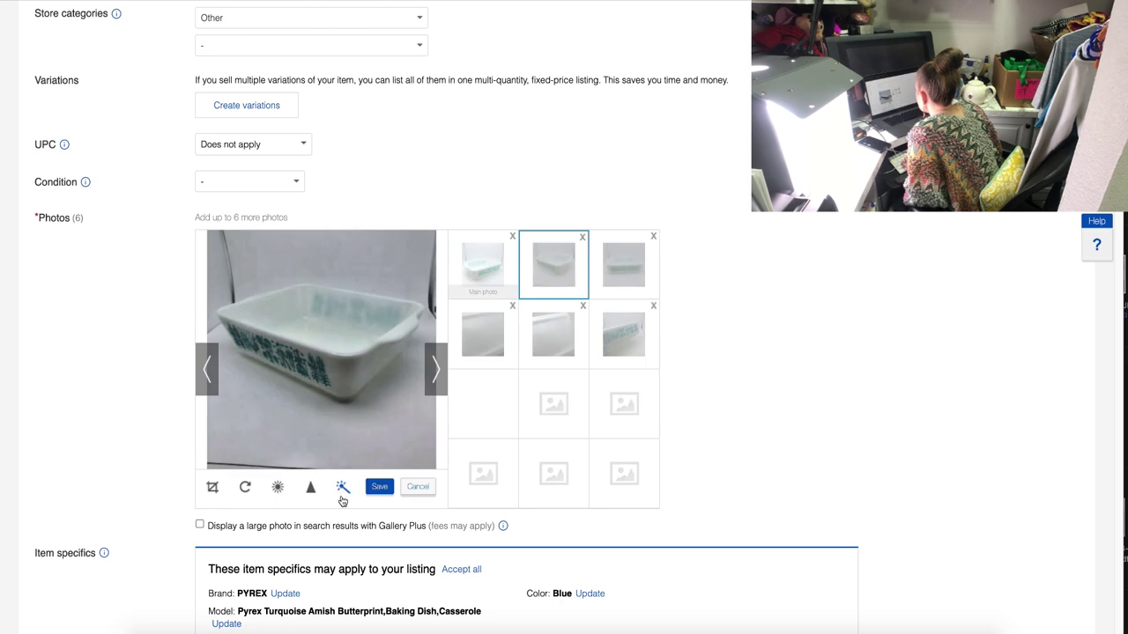
click(417, 487)
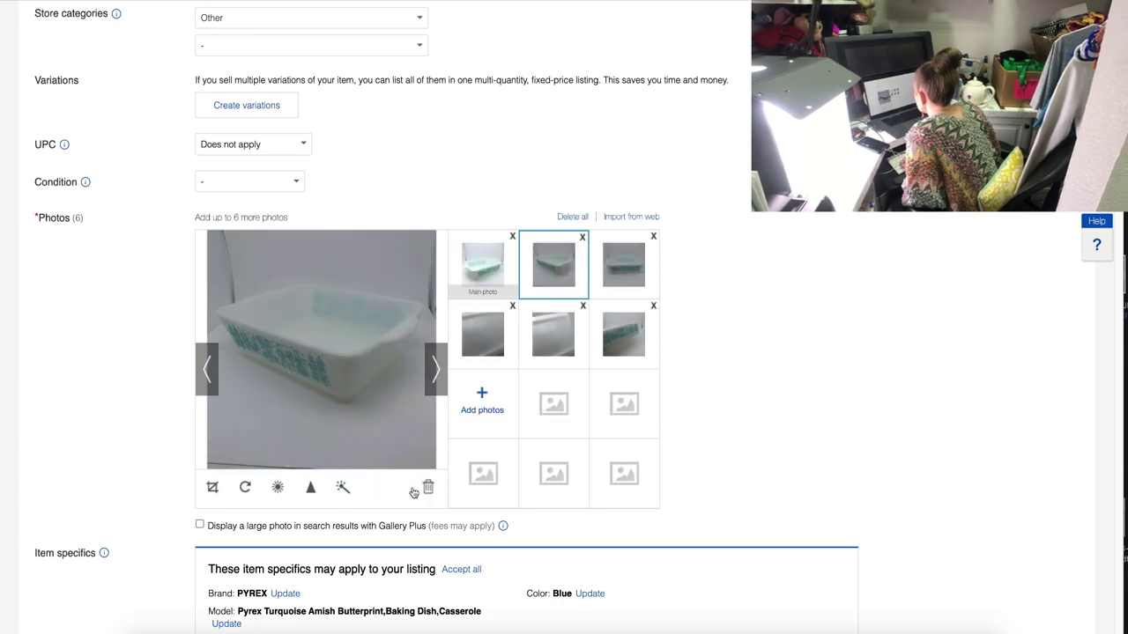
click(278, 488)
drag(319, 440, 354, 467)
click(379, 488)
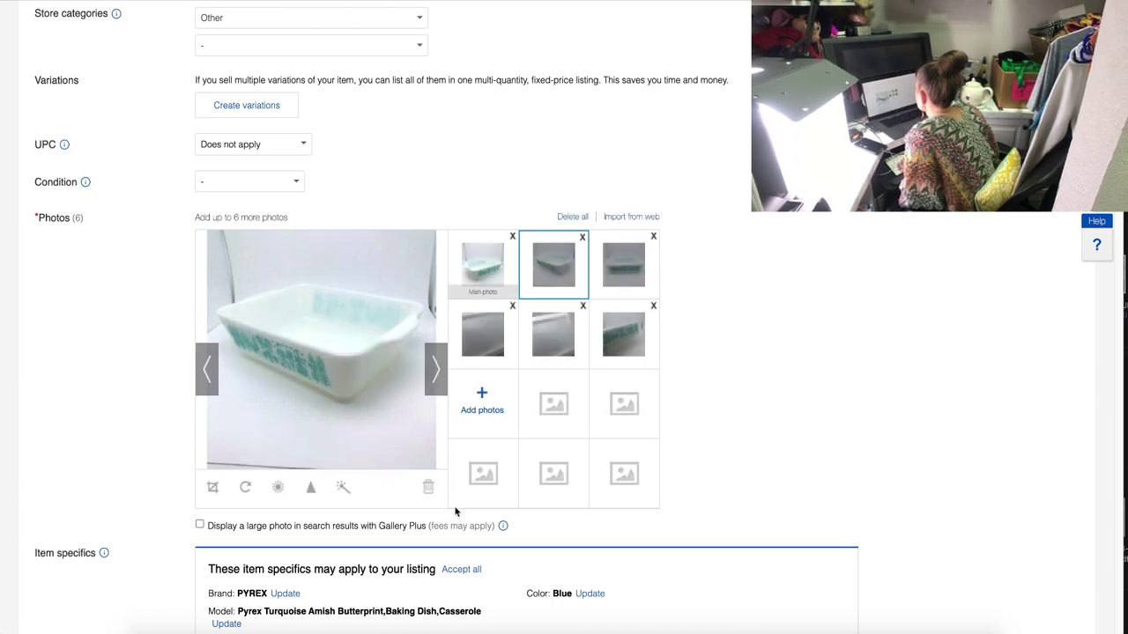
Set the front-view photo's brightness to 41 and contrast to 65, save it, and make it the main photo.
click(617, 264)
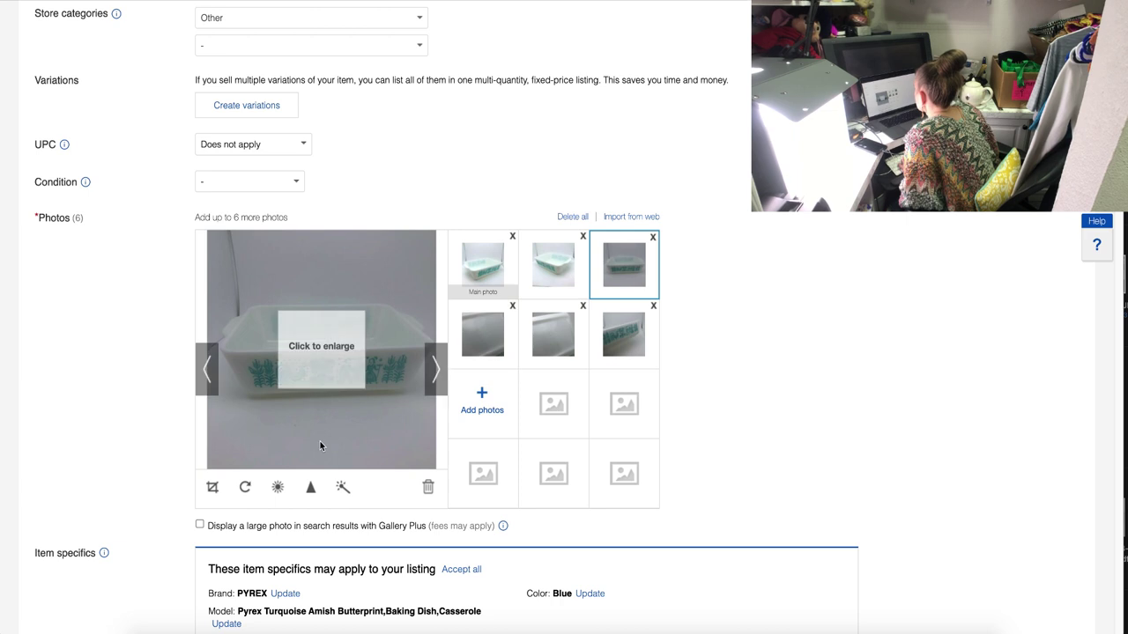
click(278, 487)
drag(319, 442, 346, 444)
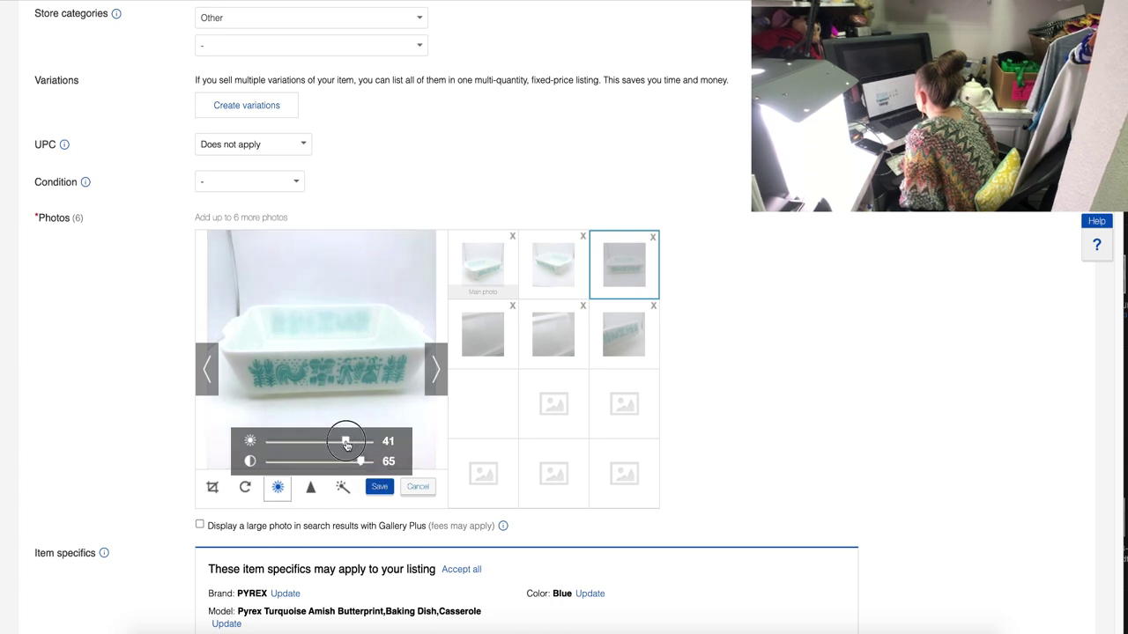
click(376, 490)
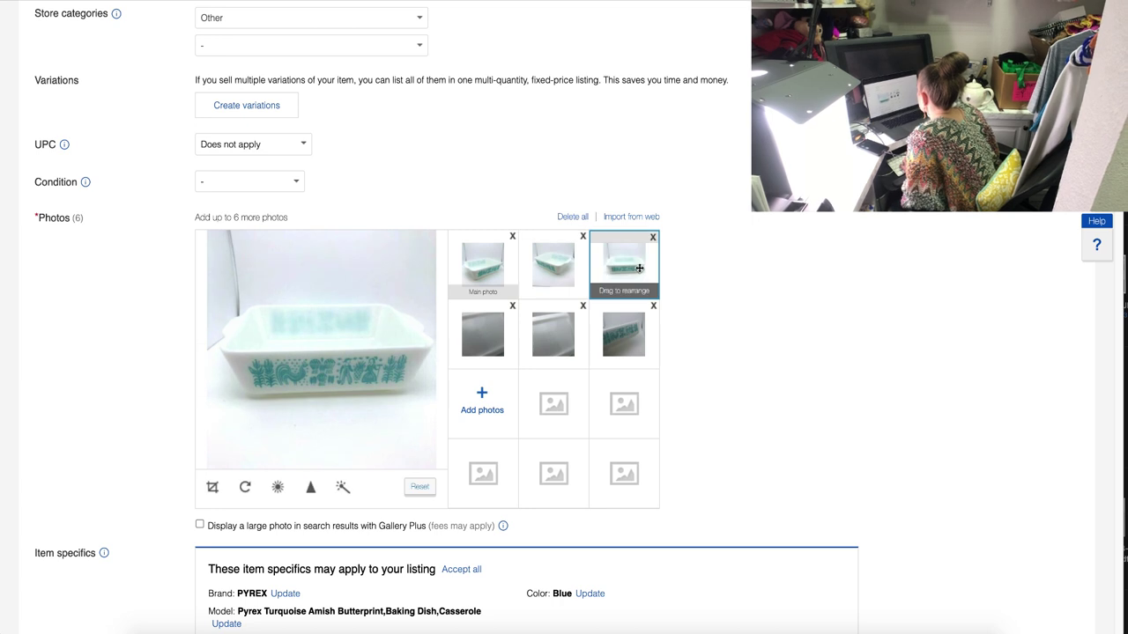
drag(621, 266, 485, 261)
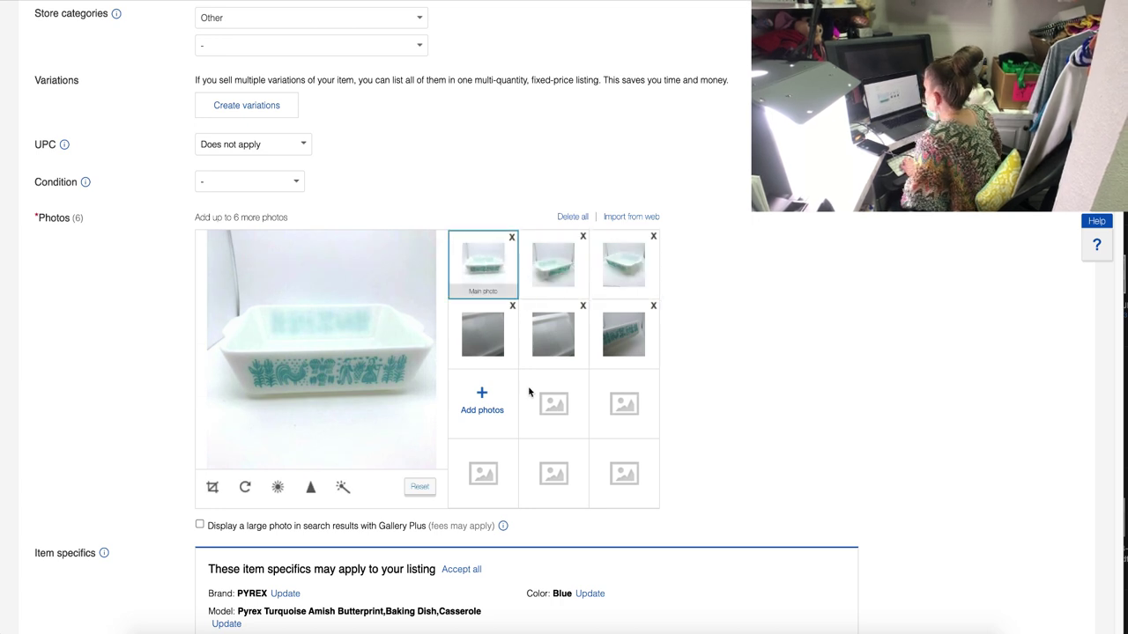
Apply the suggested item specifics for brand PYREX and model "Pyrex Turquoise Amish Butterprint,Baking Dish,Casserole".
scroll(528, 392, down, 1)
scroll(528, 391, down, 6)
scroll(528, 391, up, 6)
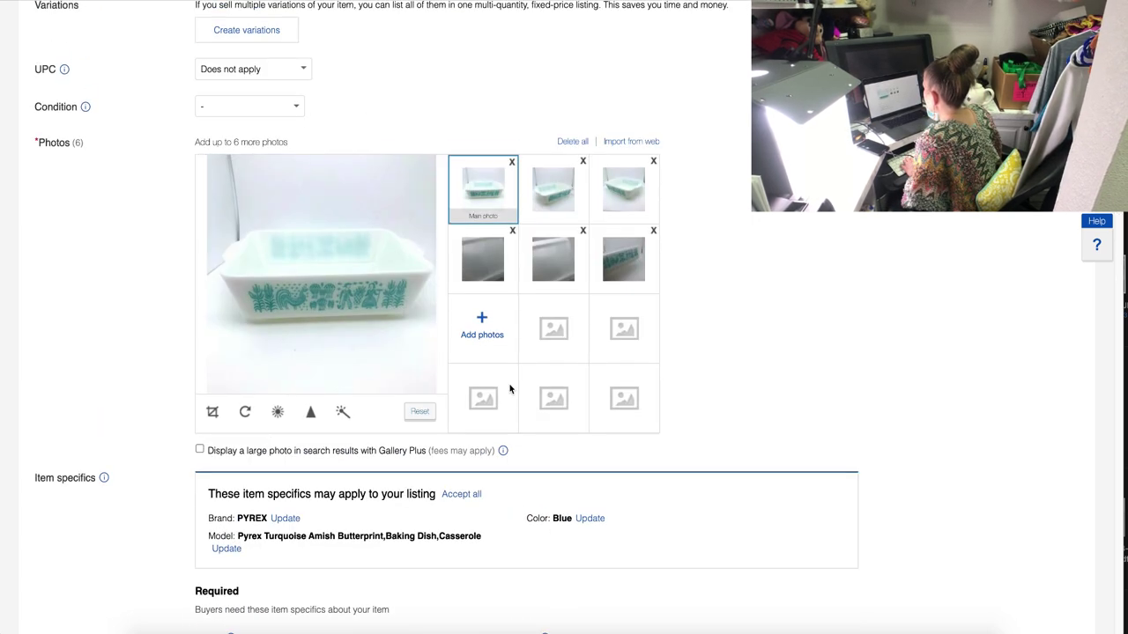
scroll(264, 361, down, 1)
scroll(252, 368, down, 1)
scroll(252, 369, down, 1)
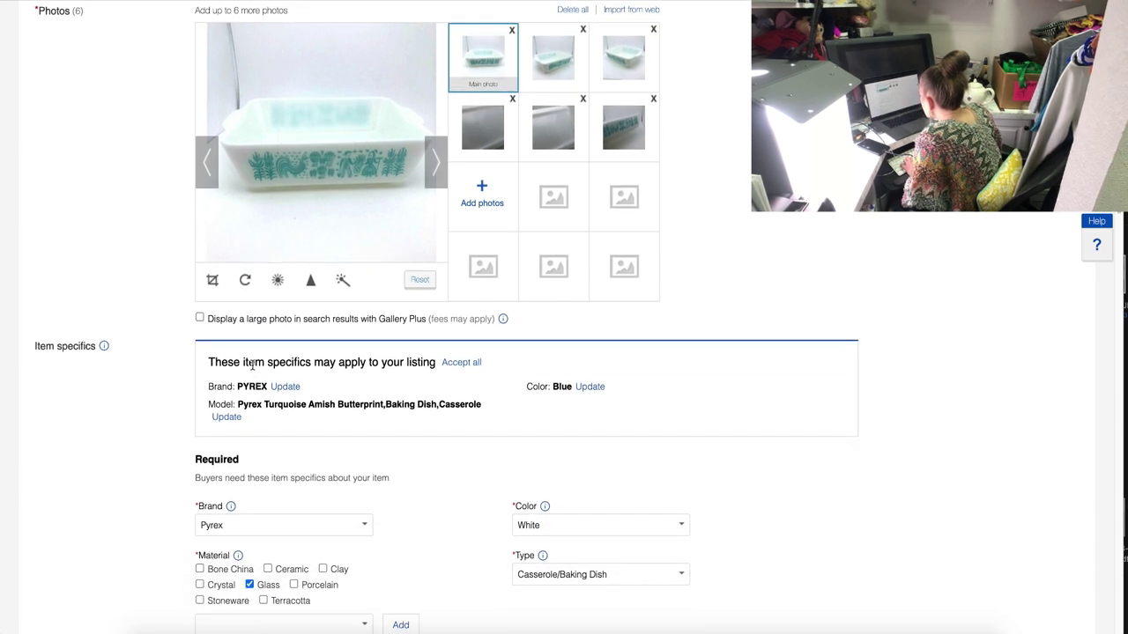
click(280, 389)
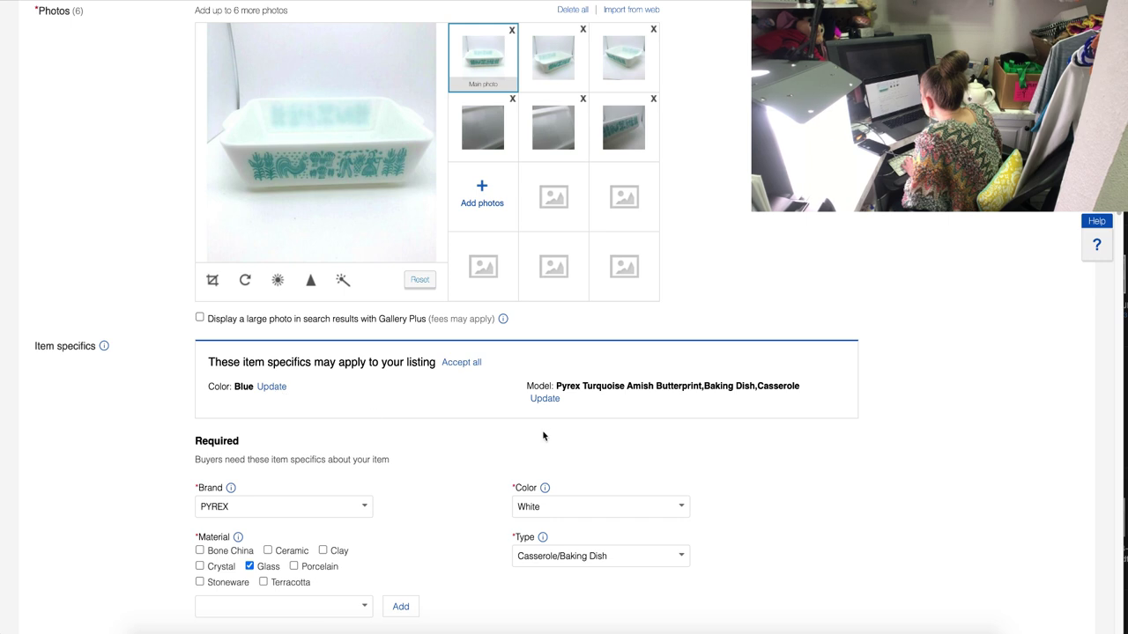
click(544, 400)
Publish the Pyrex baking dish listing and finish without creating another one.
scroll(534, 430, down, 20)
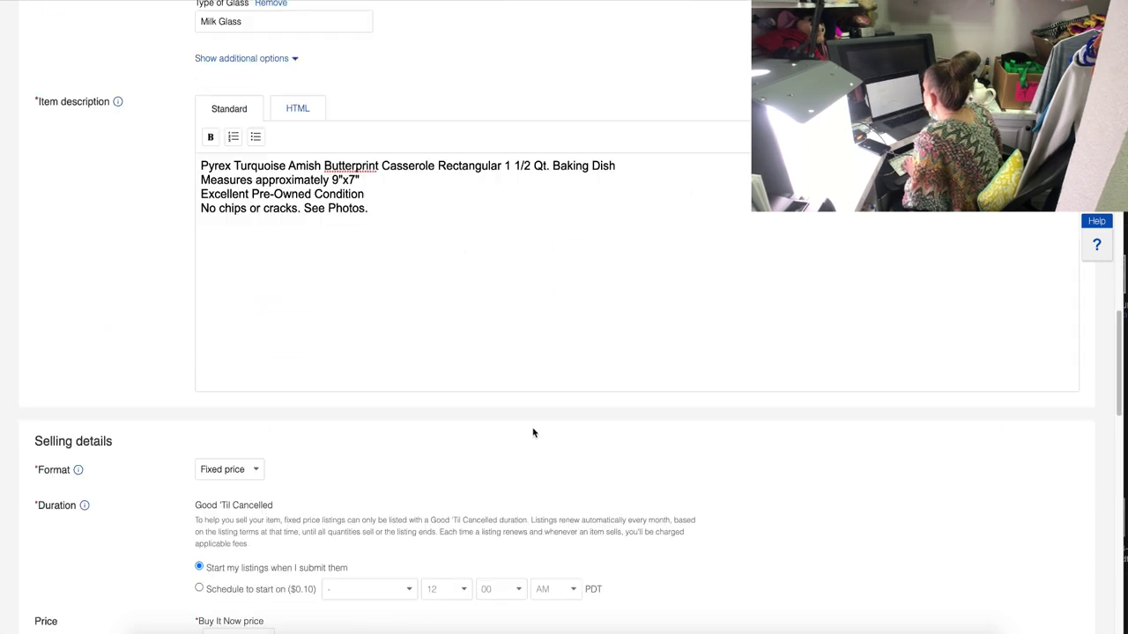
click(76, 571)
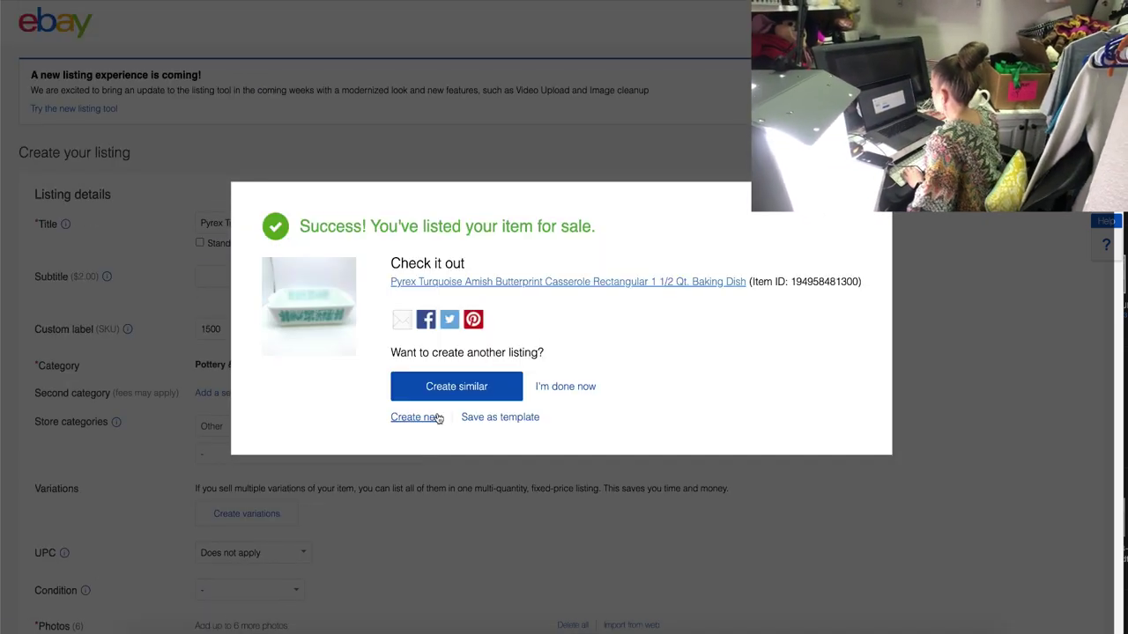
click(564, 388)
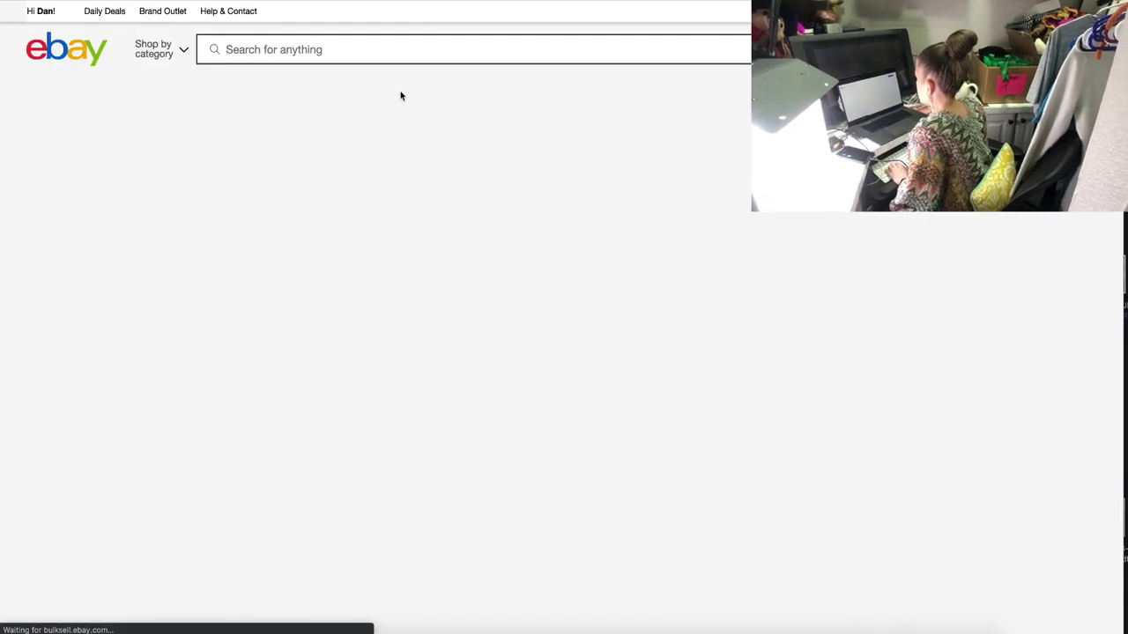
Search eBay for "pyrex amish butterprint refrigerator dish" using the matching search suggestion.
click(402, 59)
text(pyrex butter)
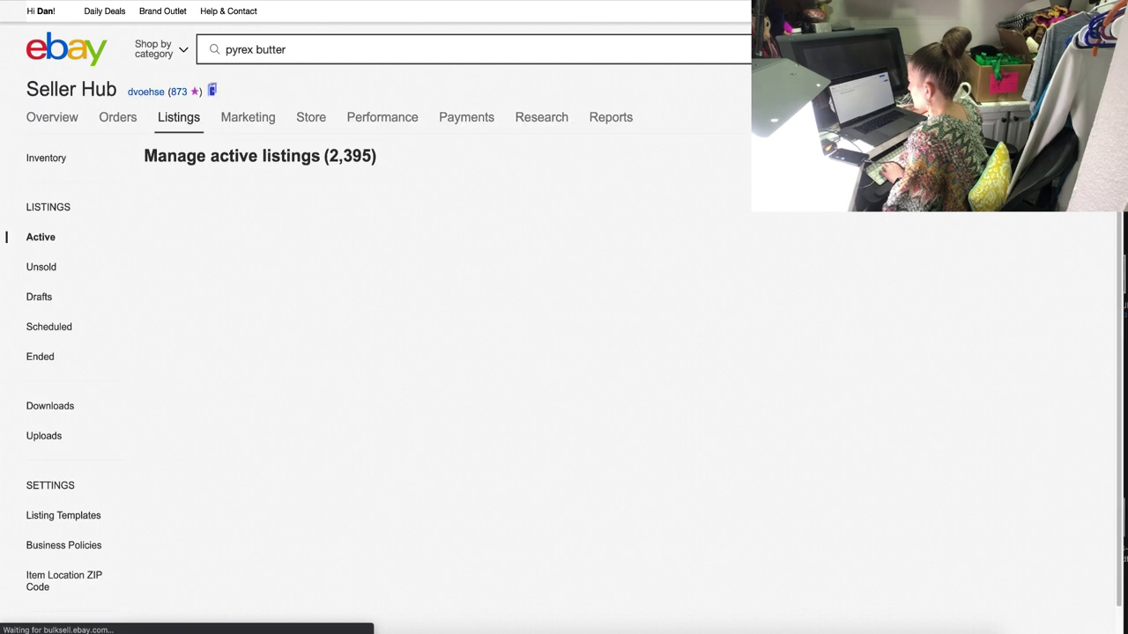
scroll(448, 171, down, 5)
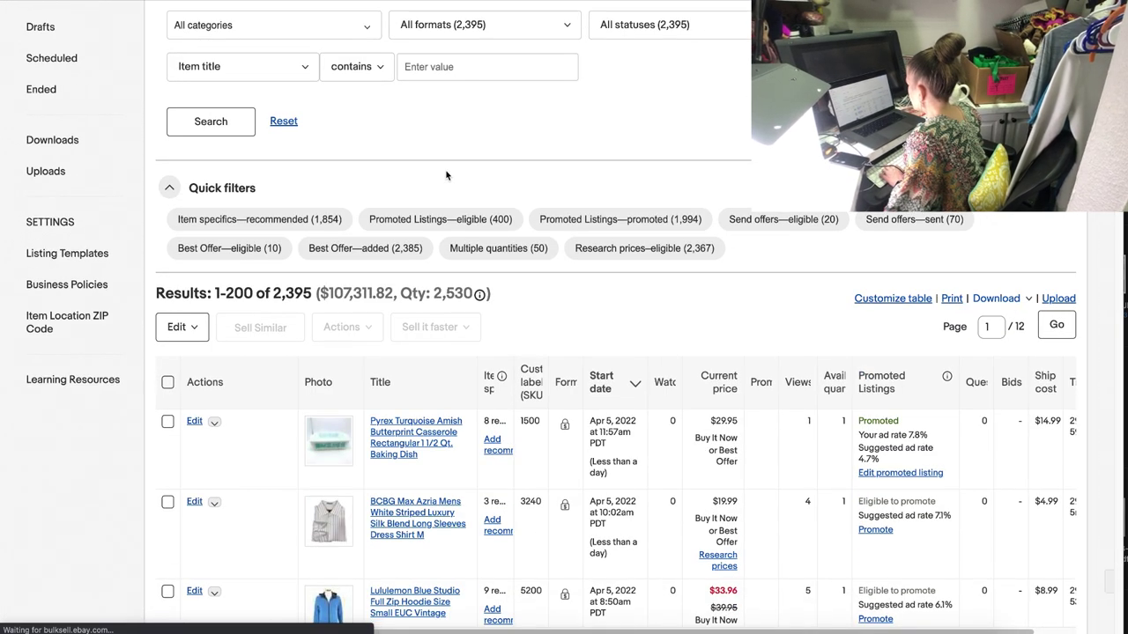
scroll(446, 175, up, 5)
text(print)
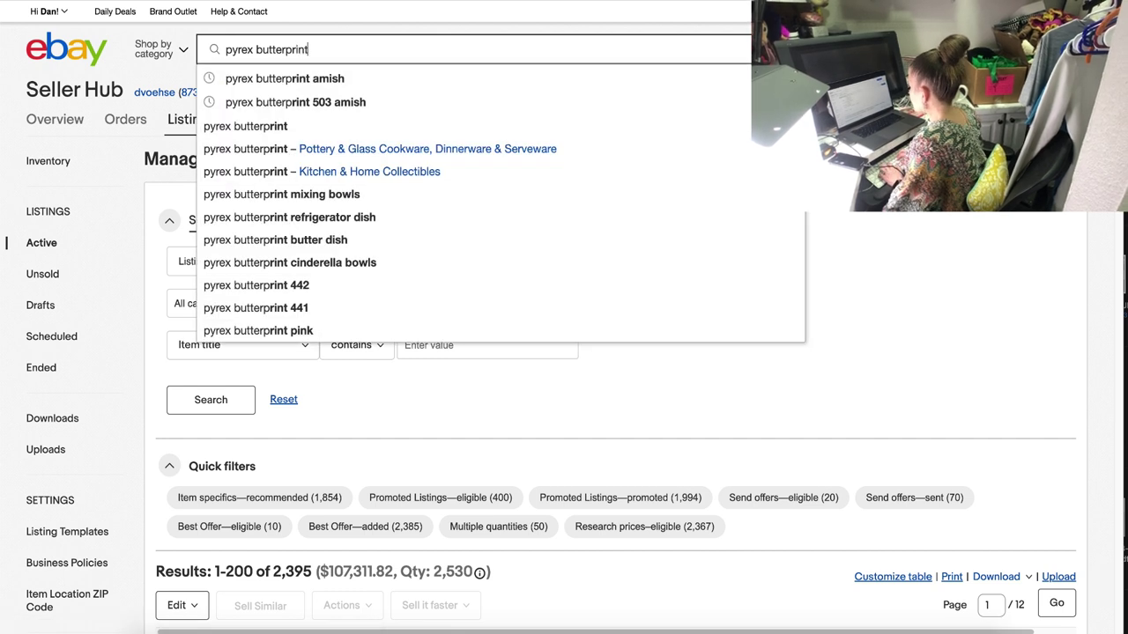
text( amish)
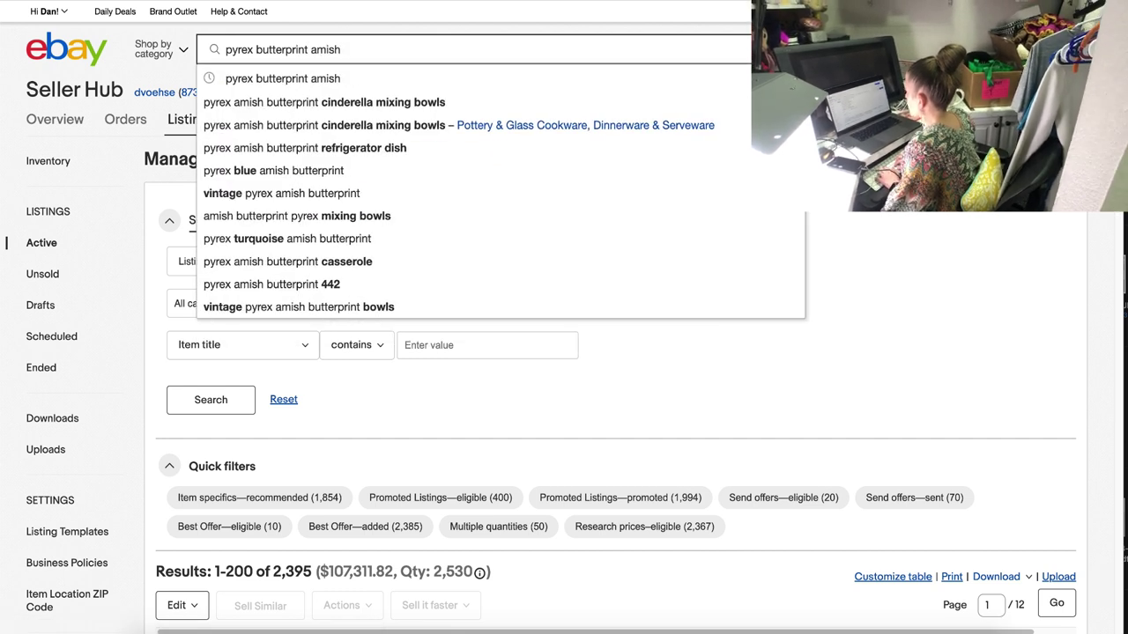
text( refi)
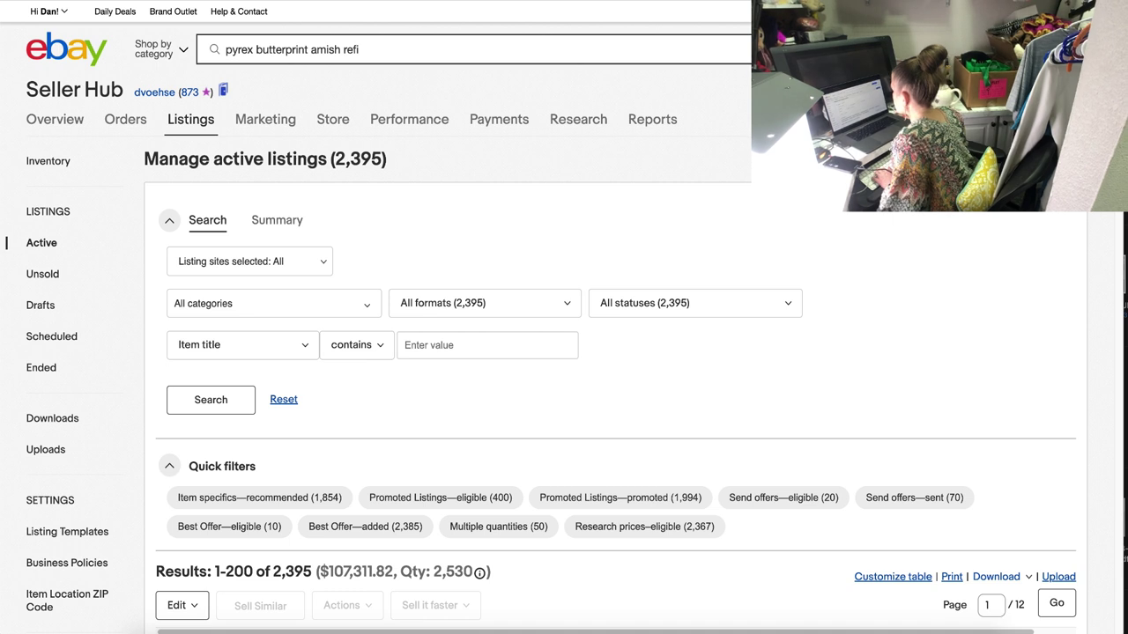
key(BackSpace)
text(ri)
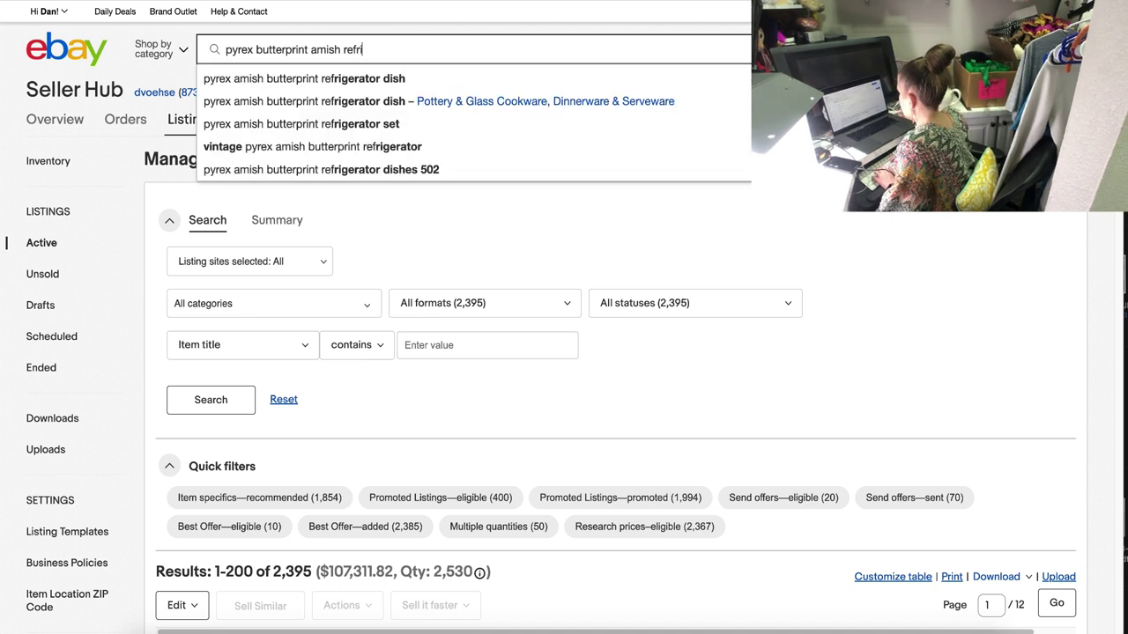
click(451, 77)
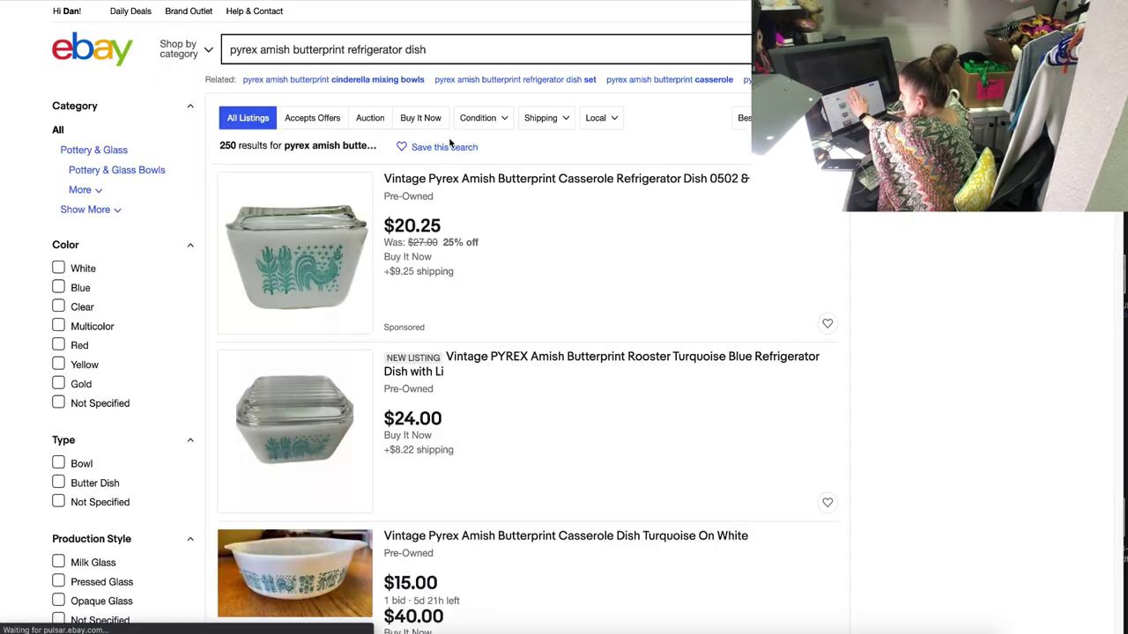
Browse the active Amish Butterprint refrigerator dish listings and filter the results to sold items.
scroll(335, 232, down, 10)
scroll(334, 232, down, 2)
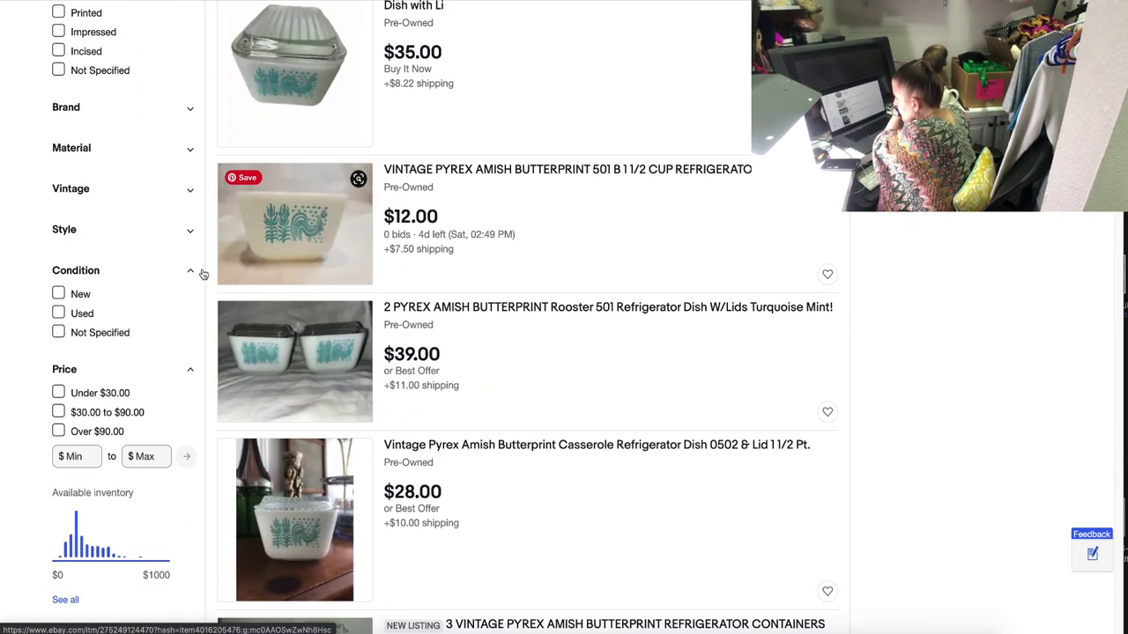
scroll(183, 368, down, 1)
scroll(123, 427, down, 7)
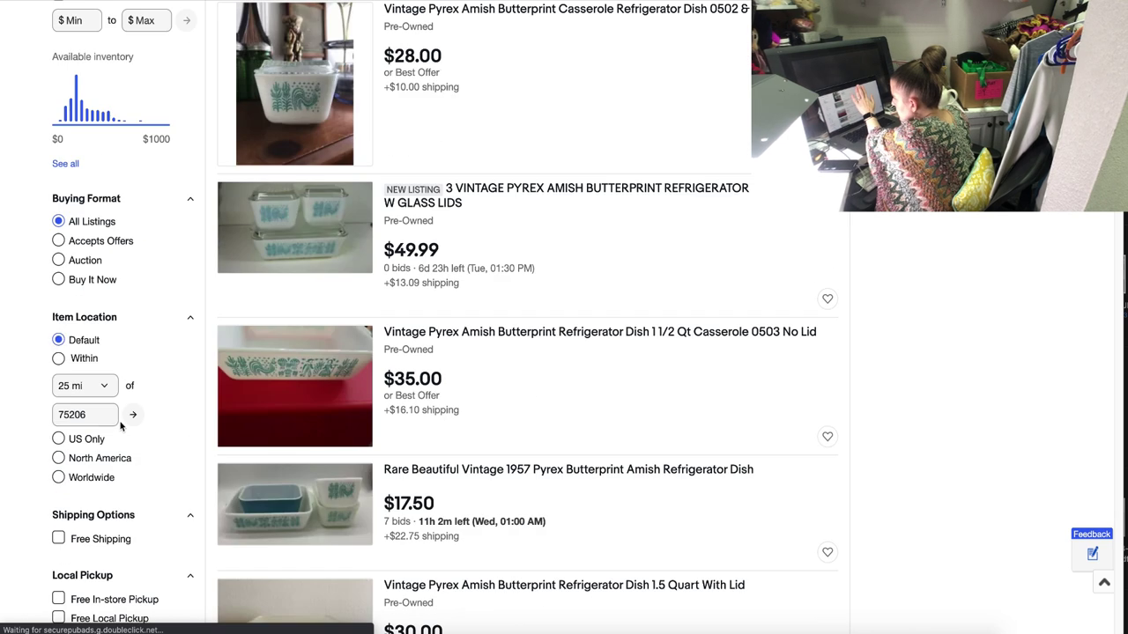
click(124, 517)
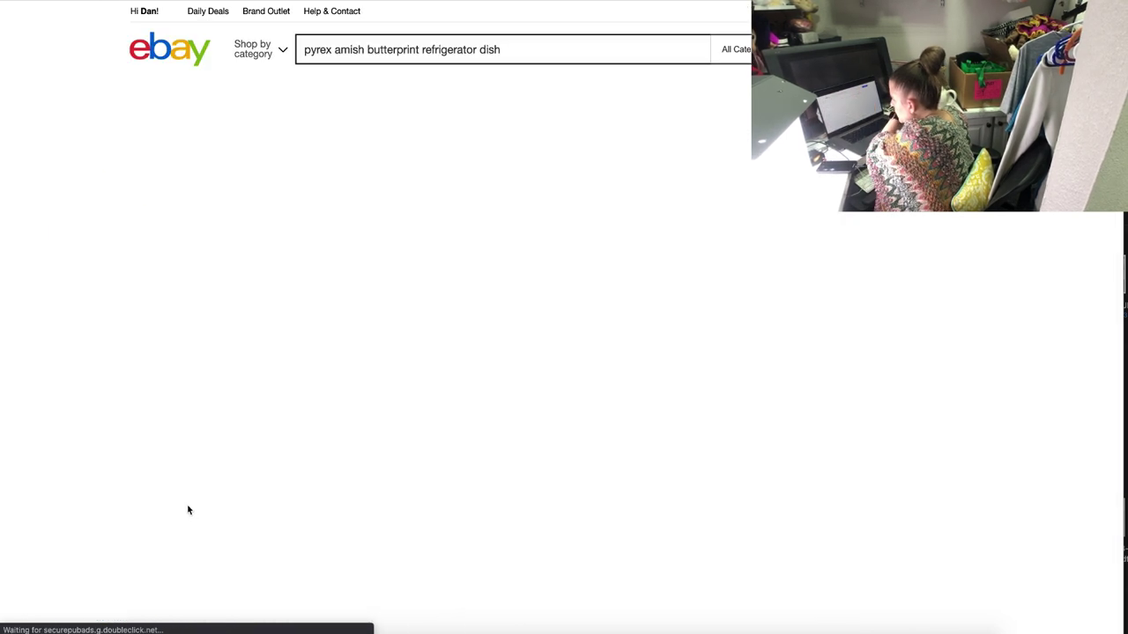
Review the sold dishes and start a similar listing from the sold "Pyrex Butterprint Amish Refrigerator White Dish".
scroll(309, 396, down, 2)
scroll(352, 379, down, 8)
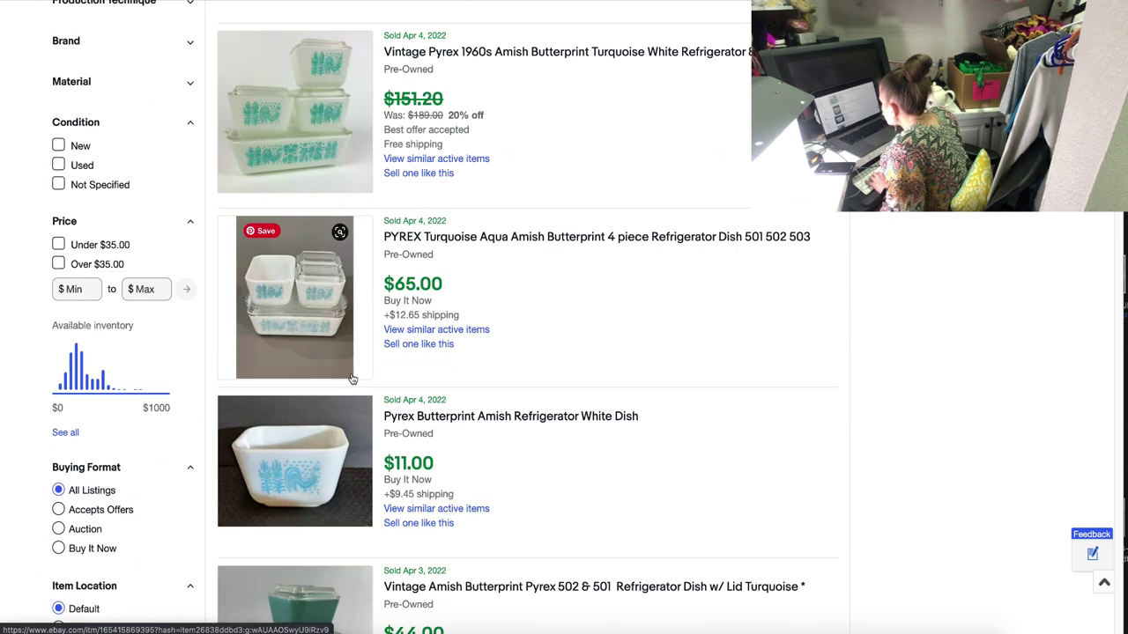
scroll(352, 379, down, 5)
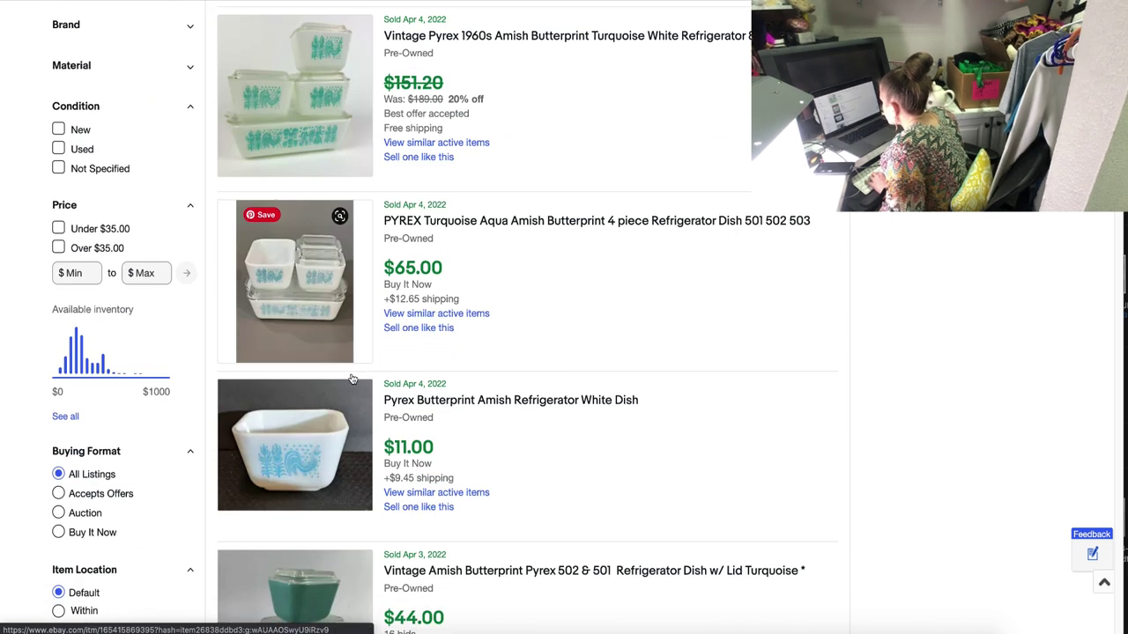
scroll(351, 379, up, 1)
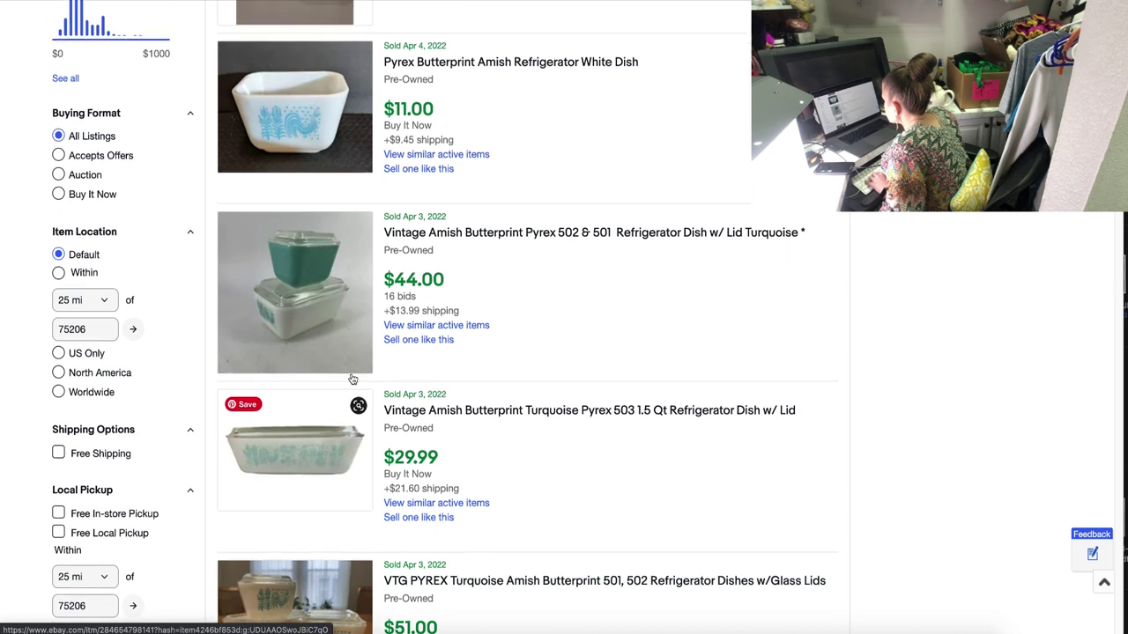
click(429, 82)
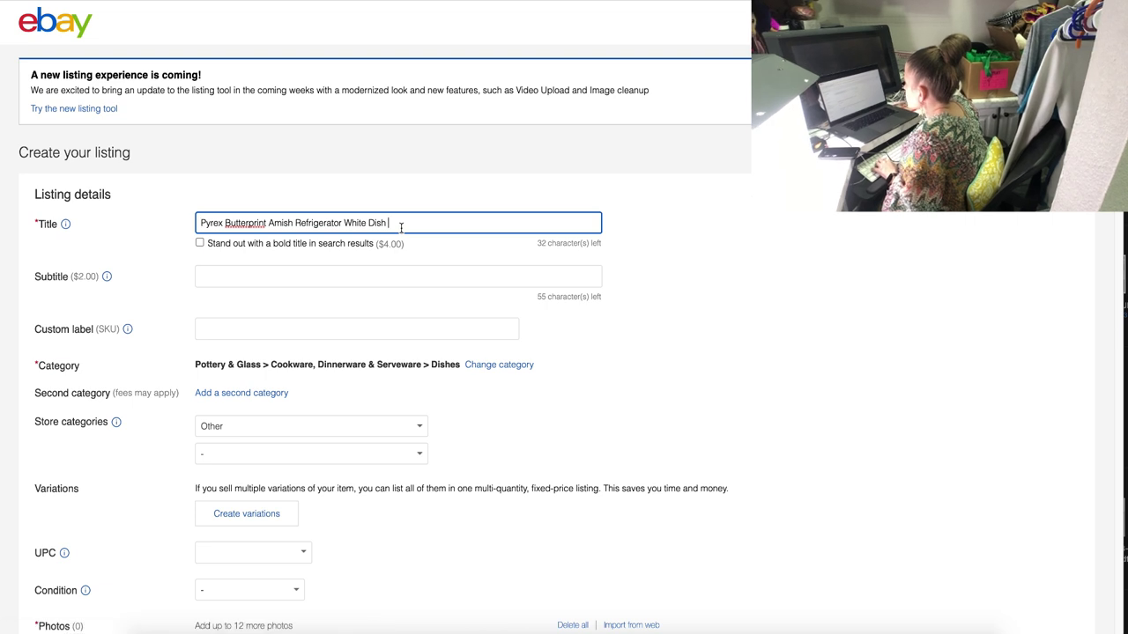
Extend the listing title with "Lot of 2 4x3 and 6x4".
text(Lot of 24x3)
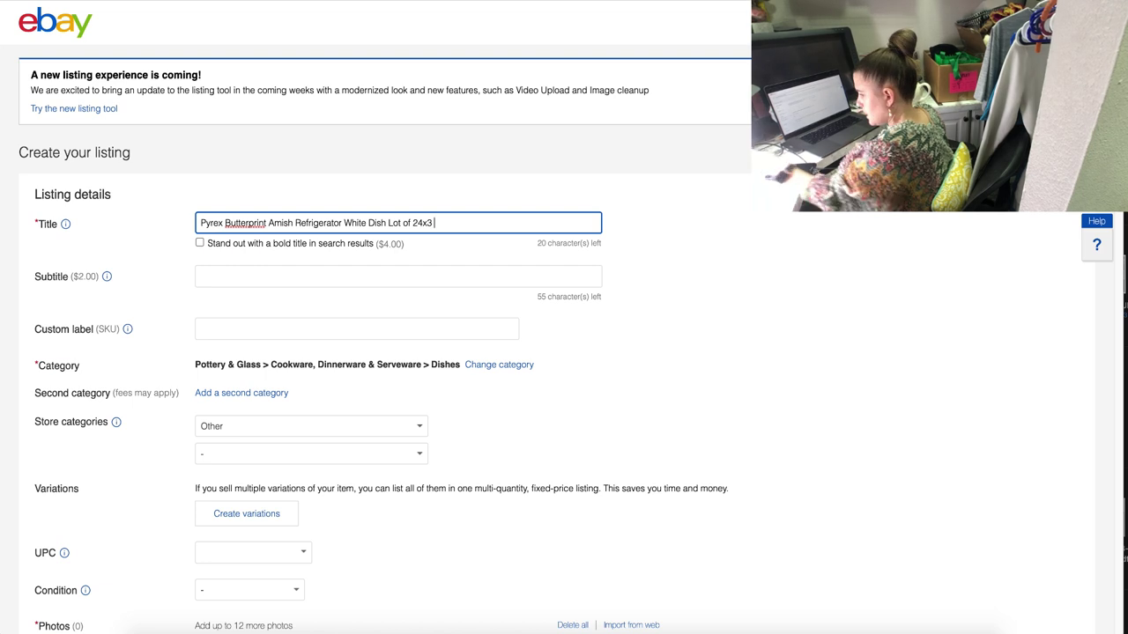
text(and)
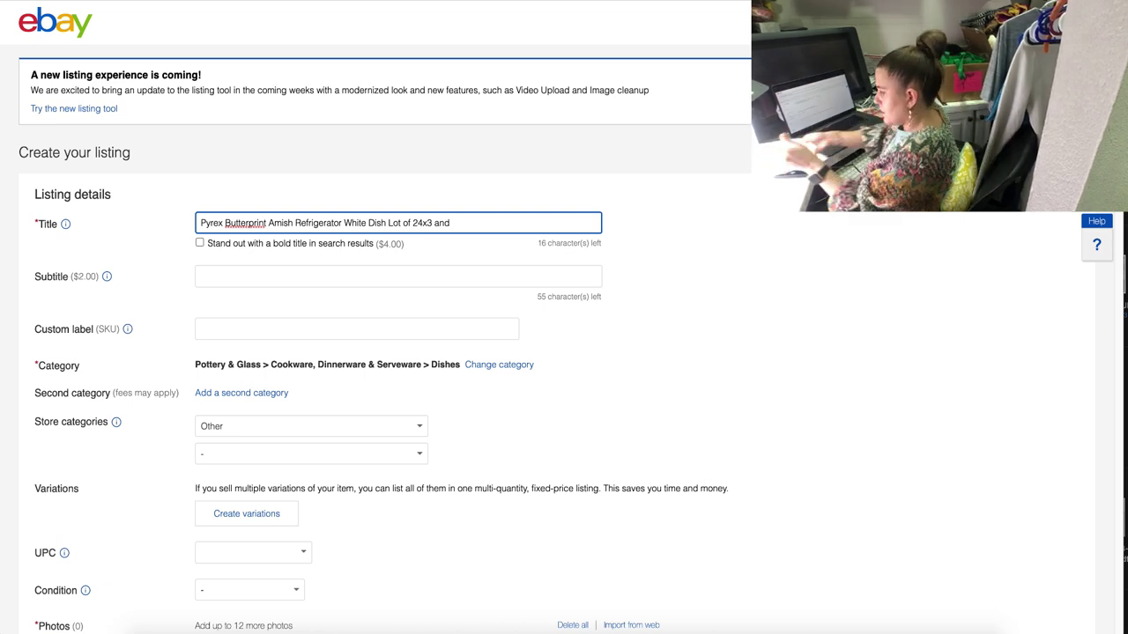
text(6)
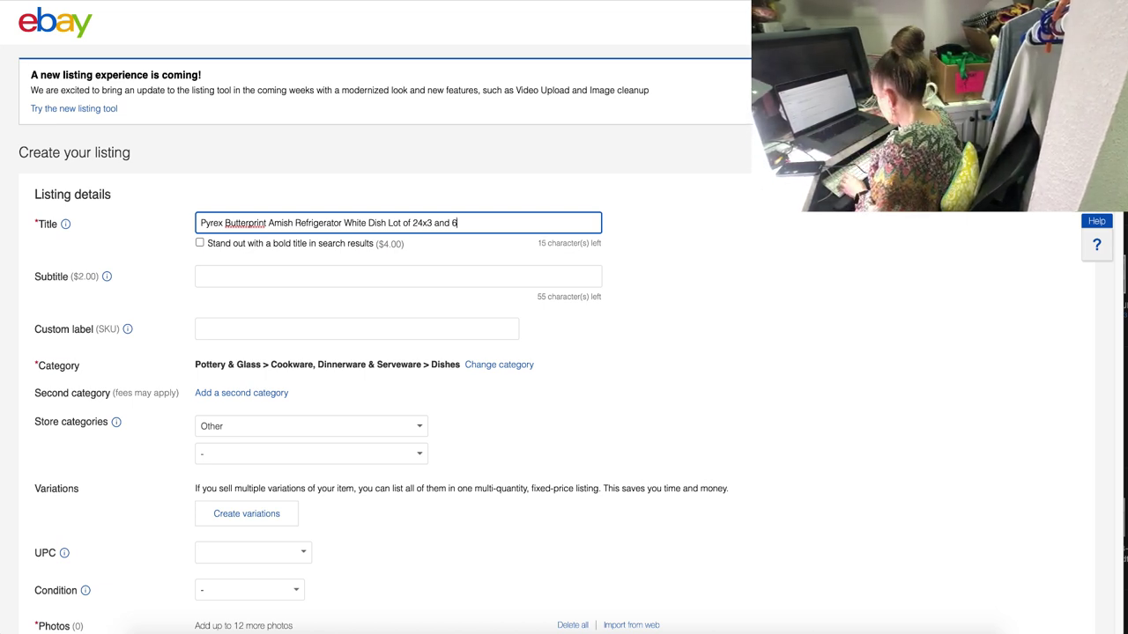
text(x4)
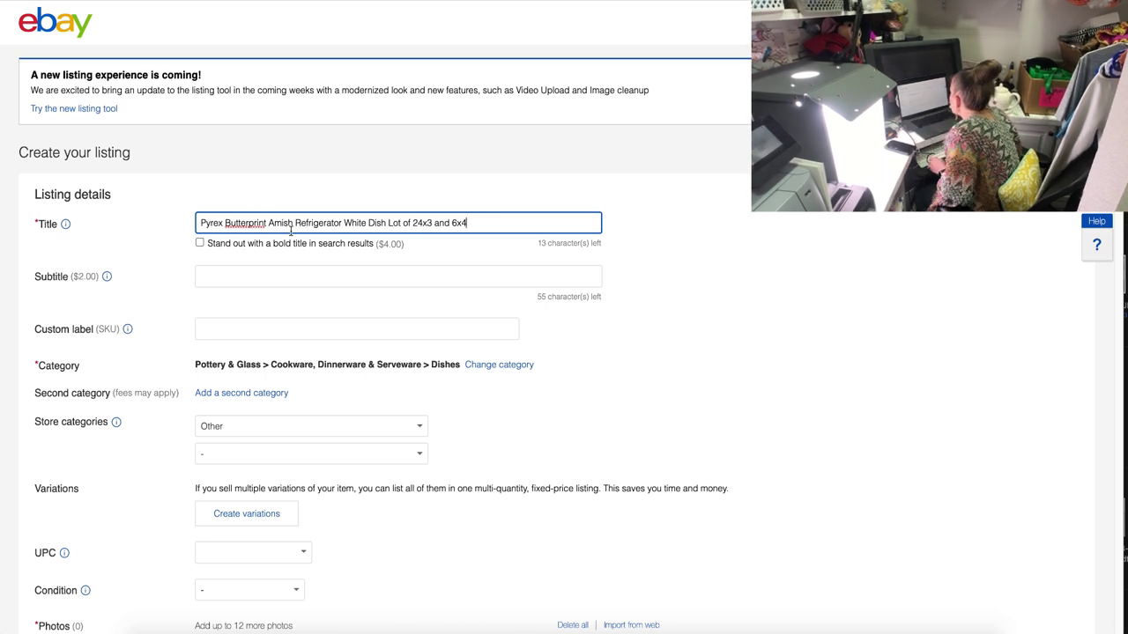
key(super+Tab)
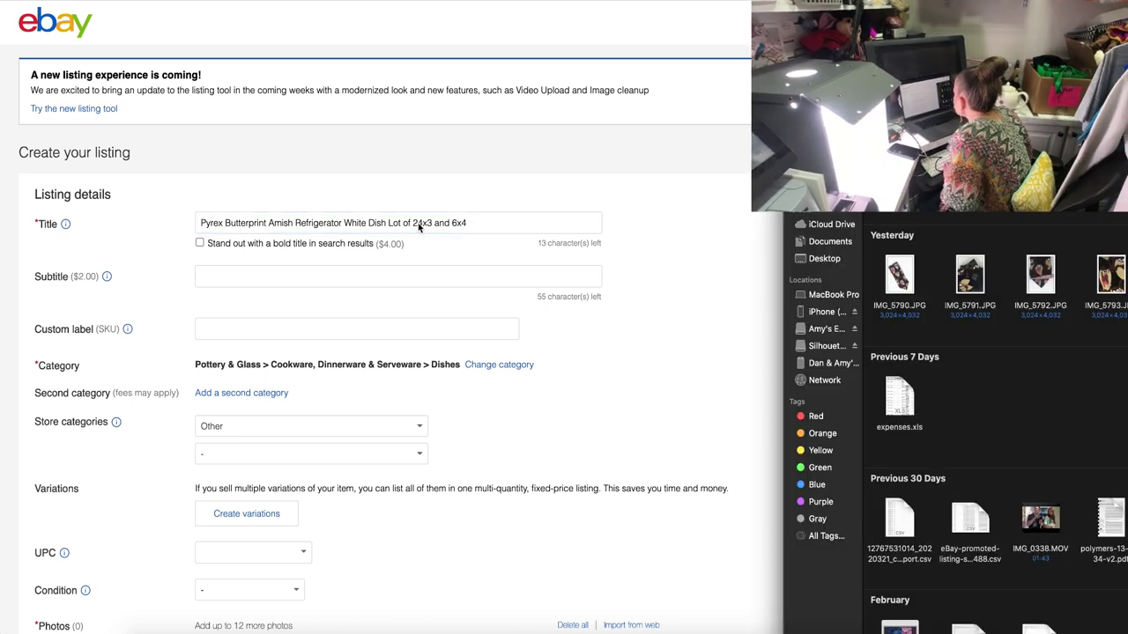
click(419, 227)
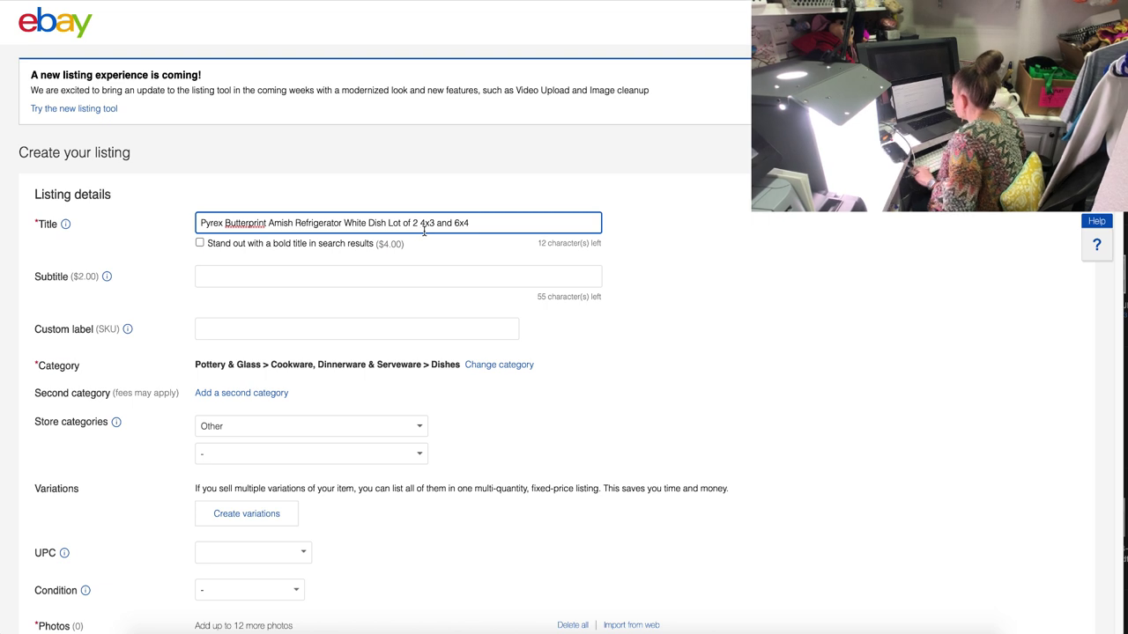
Add the seven refrigerator dish photos from the Finder window to the listing's photos.
scroll(544, 281, down, 5)
key(super+Tab)
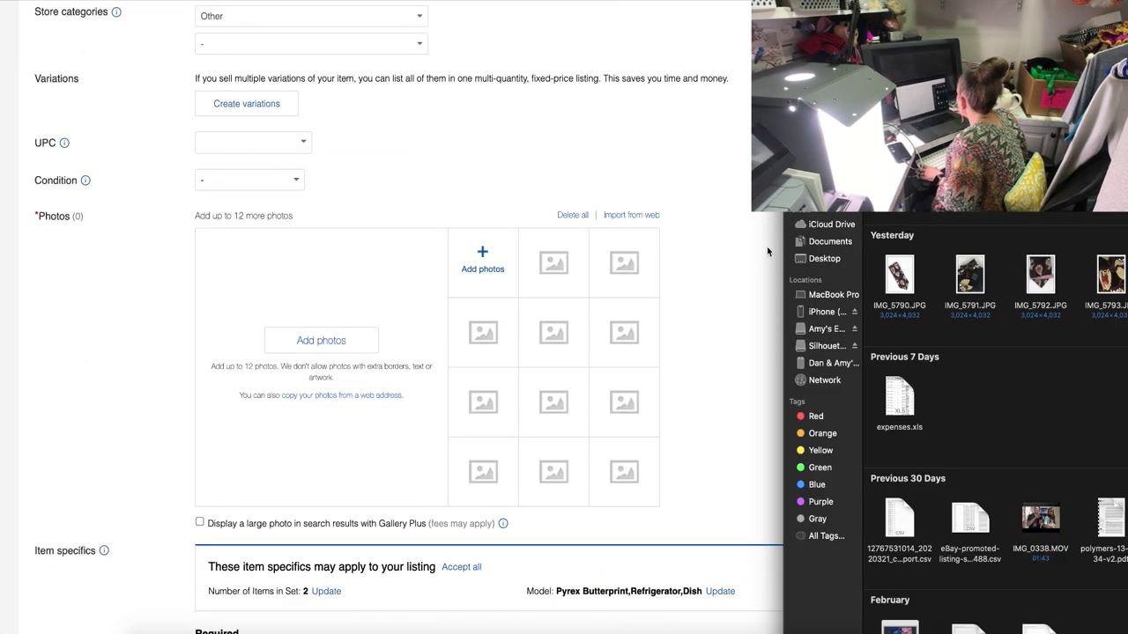
drag(969, 273, 484, 269)
Set the listing's custom label (SKU) to 1500.
scroll(418, 163, up, 5)
scroll(405, 220, down, 1)
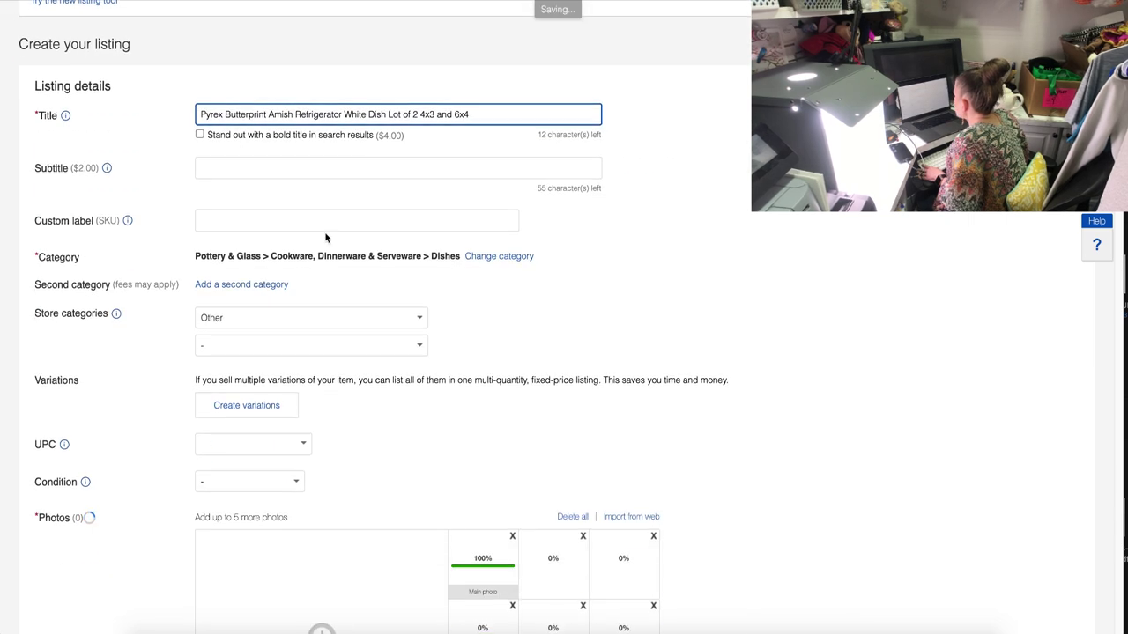
click(403, 221)
text(1500)
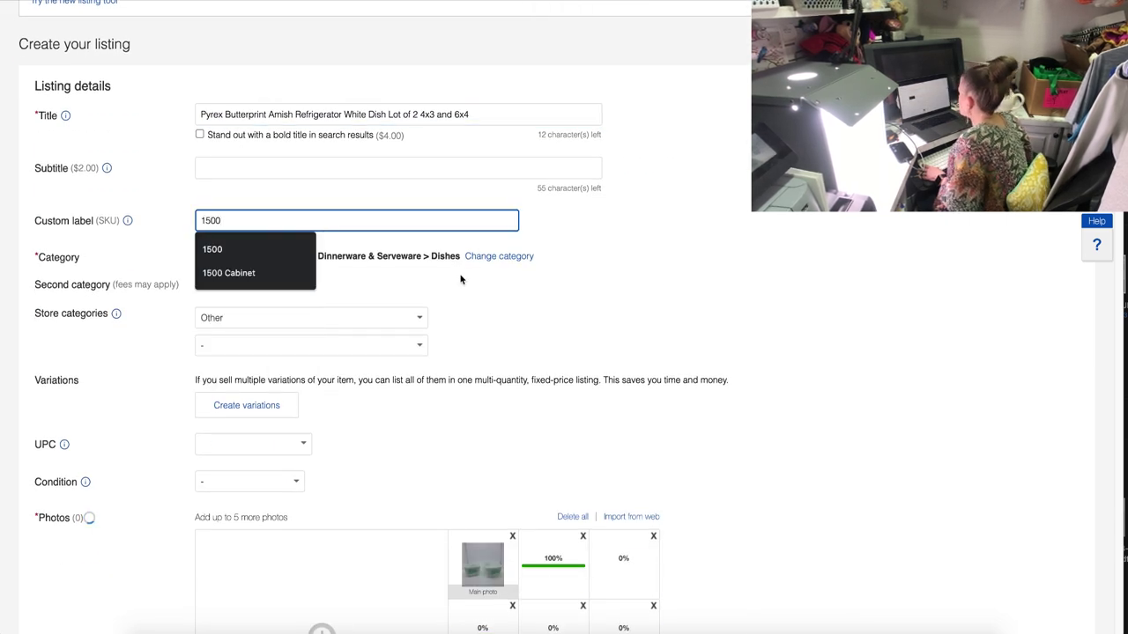
Add inch marks and spacing to the title's sizes so they read 4" x 3" and 6" x 4", followed by "NO".
click(423, 114)
text(" x 3)
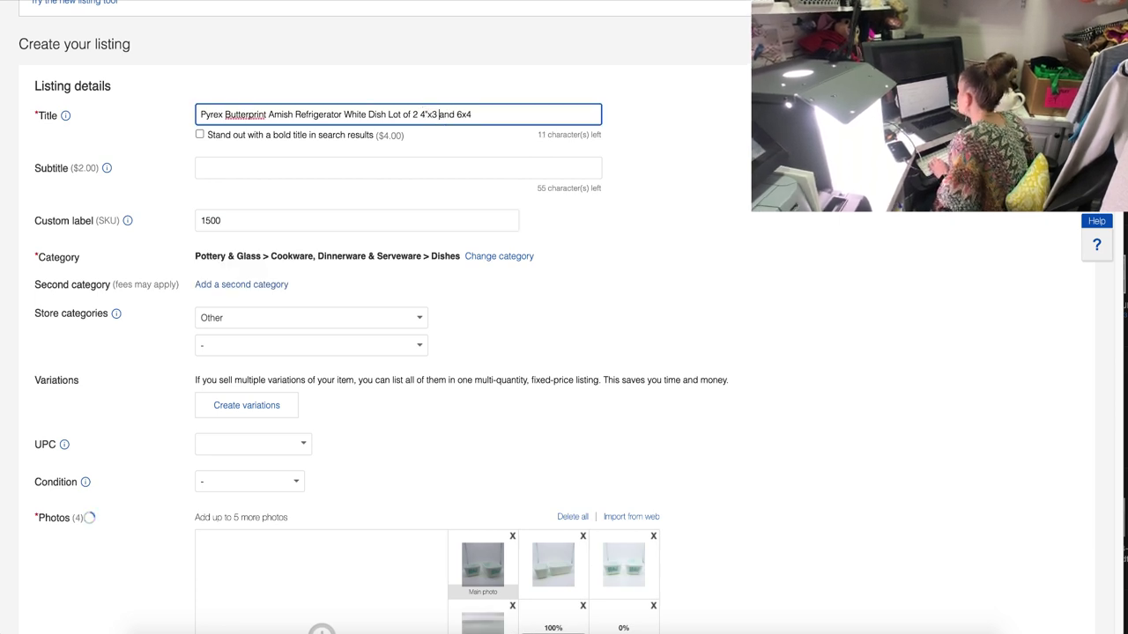
text(")
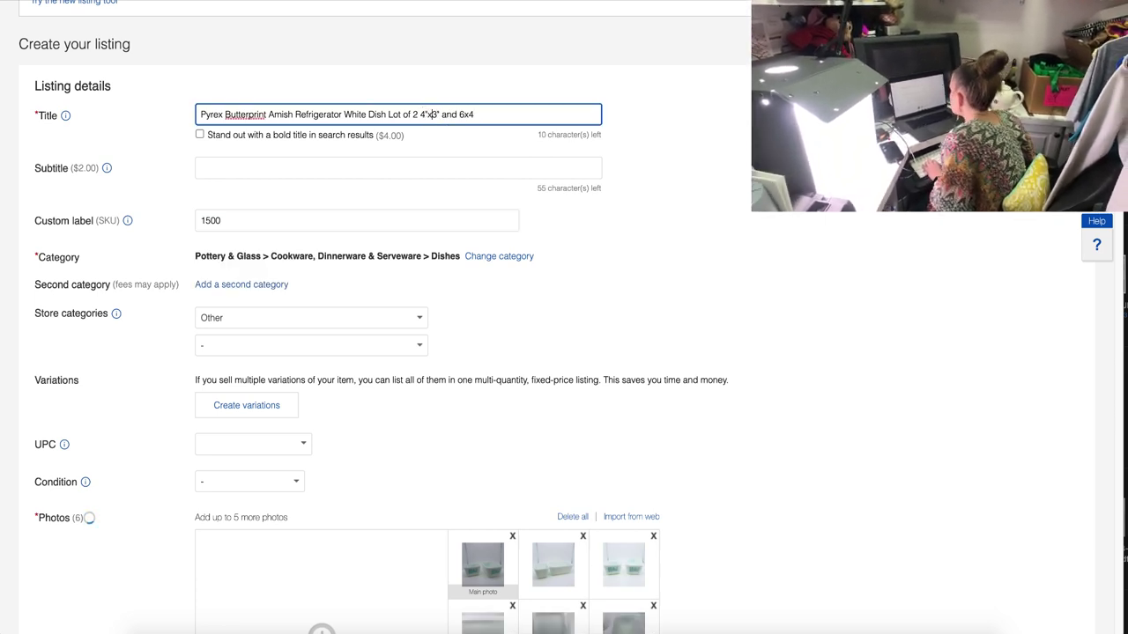
key(Right)
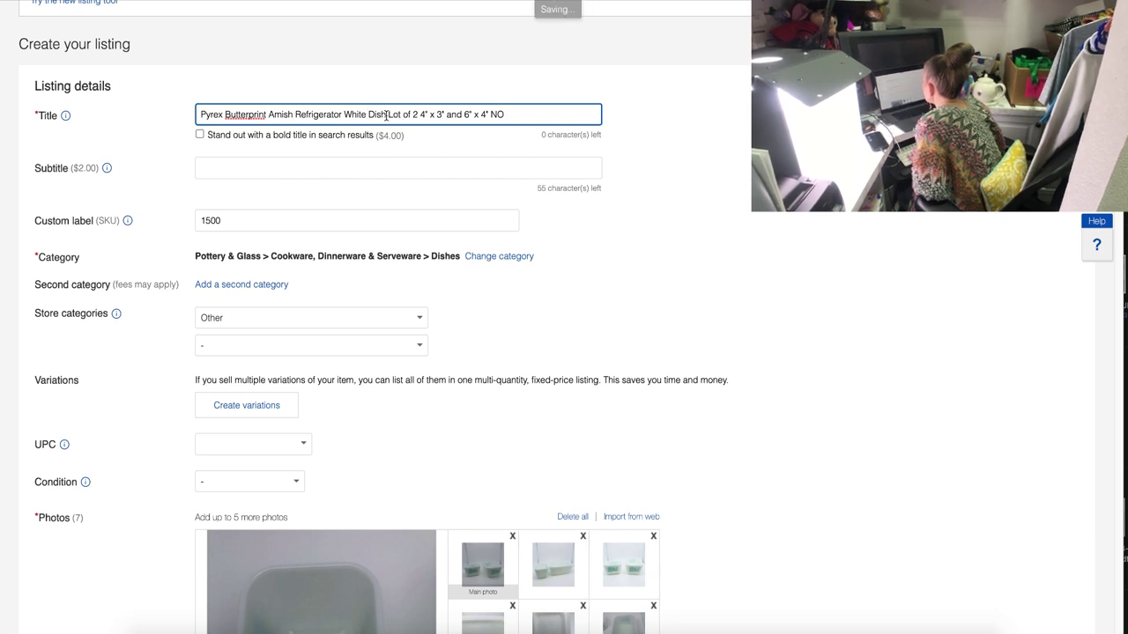
click(386, 114)
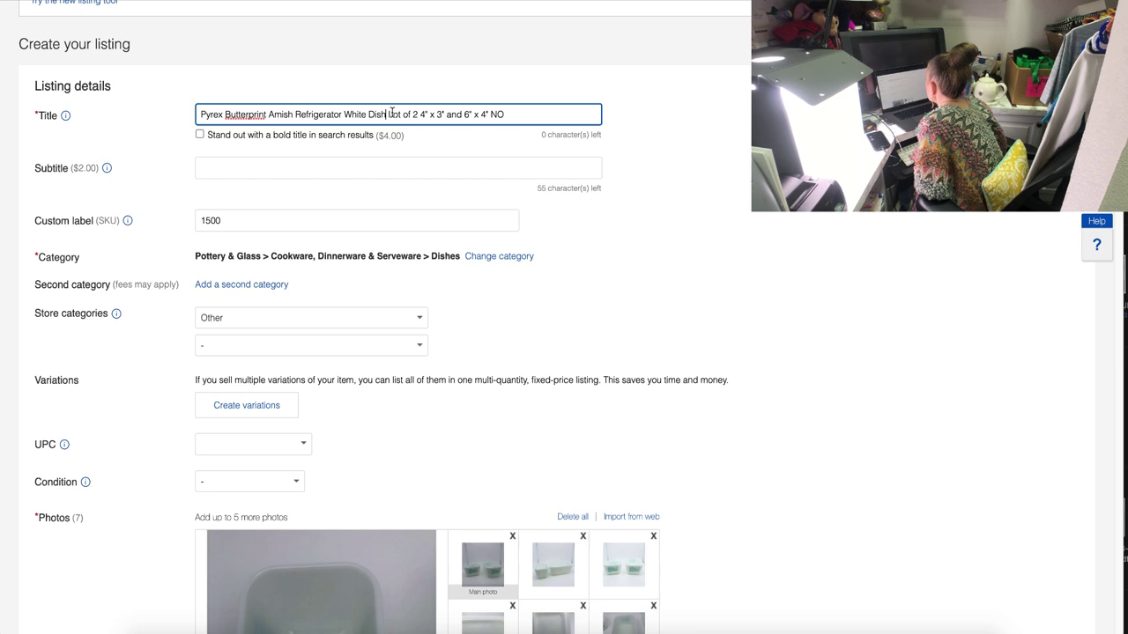
Shorten the title's sizes to 4"x3" and 6"x4", end it with "NO LIDS", and copy the whole title.
triple_click(519, 116)
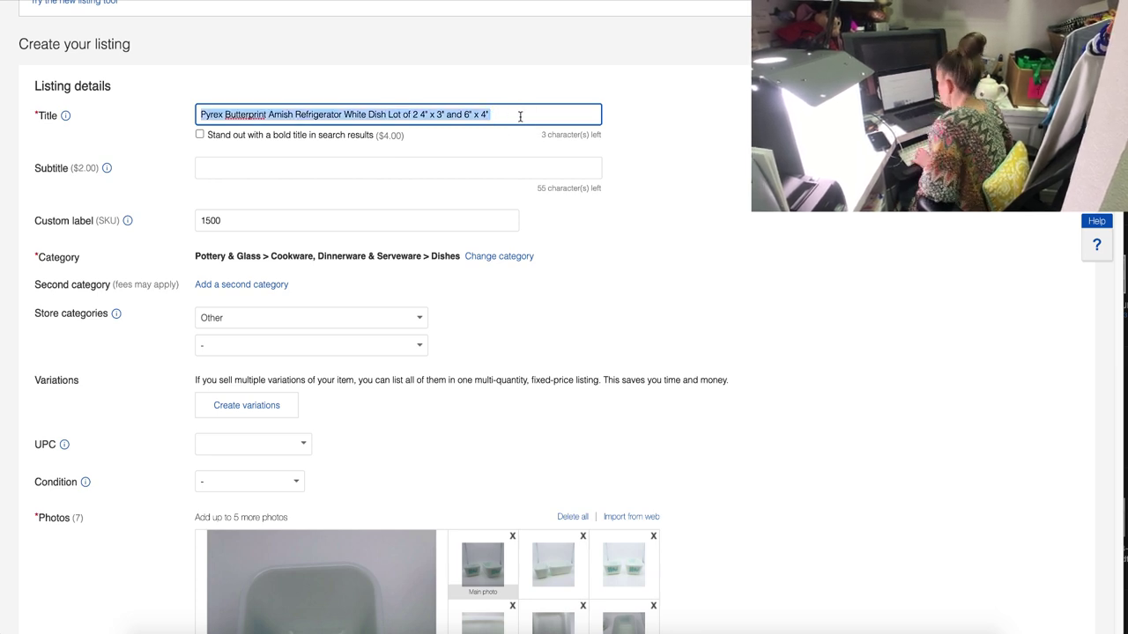
scroll(521, 312, down, 1)
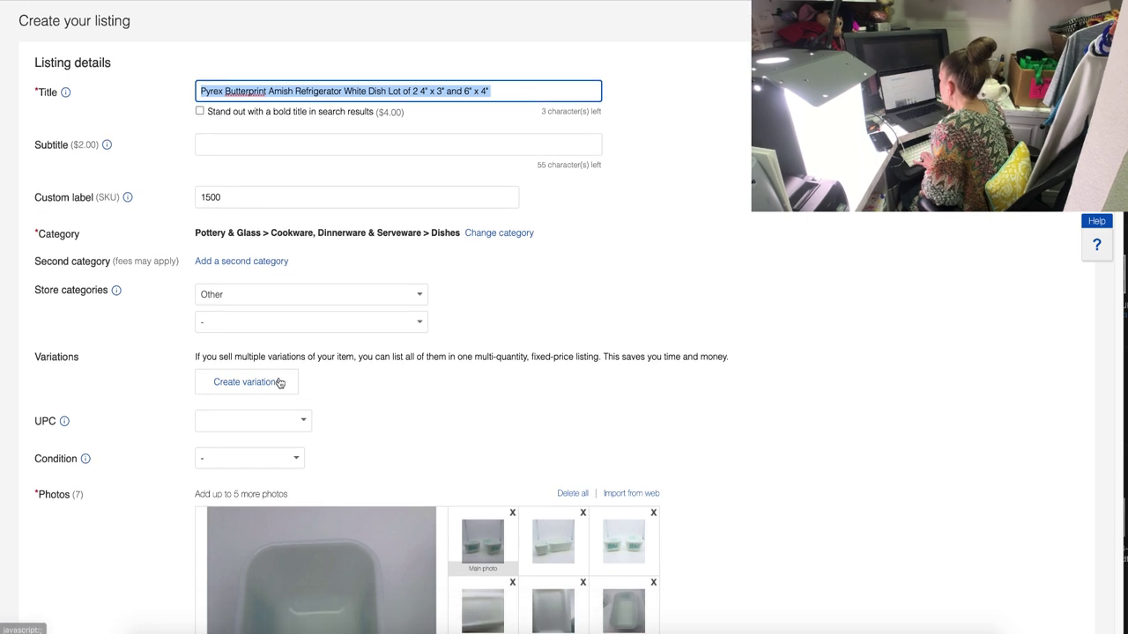
key(Home)
click(430, 90)
key(BackSpace)
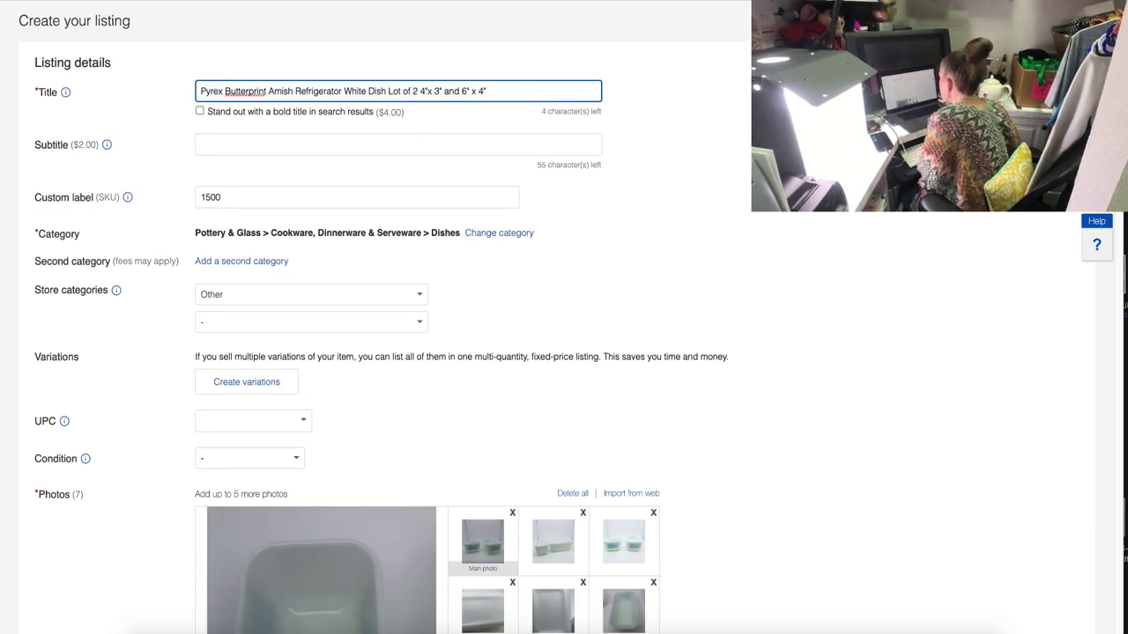
key(Delete)
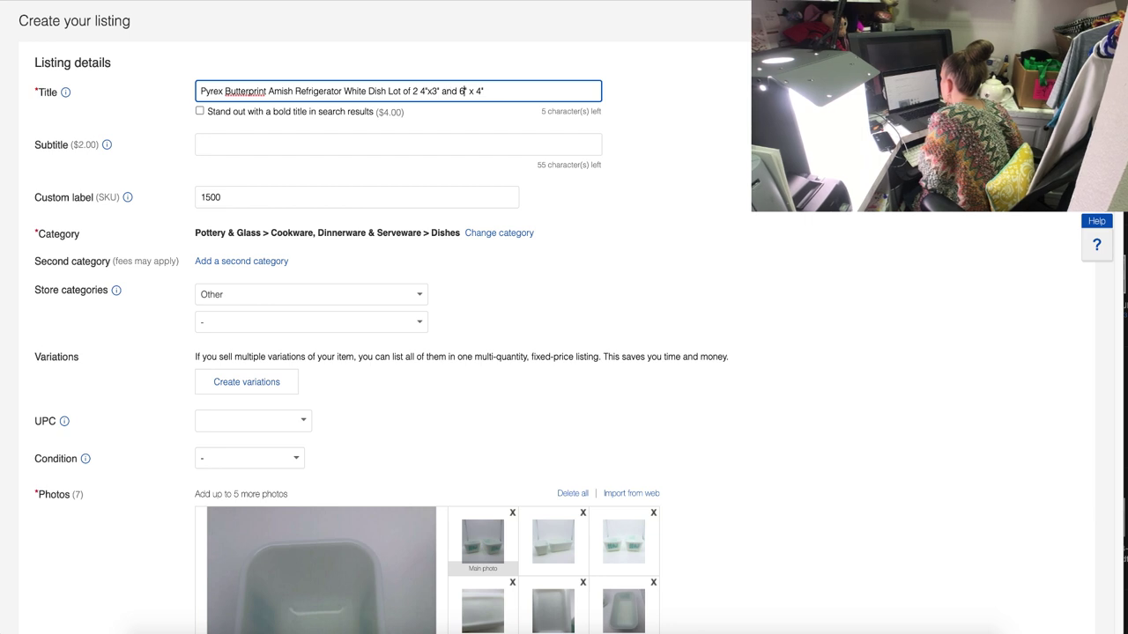
key(BackSpace)
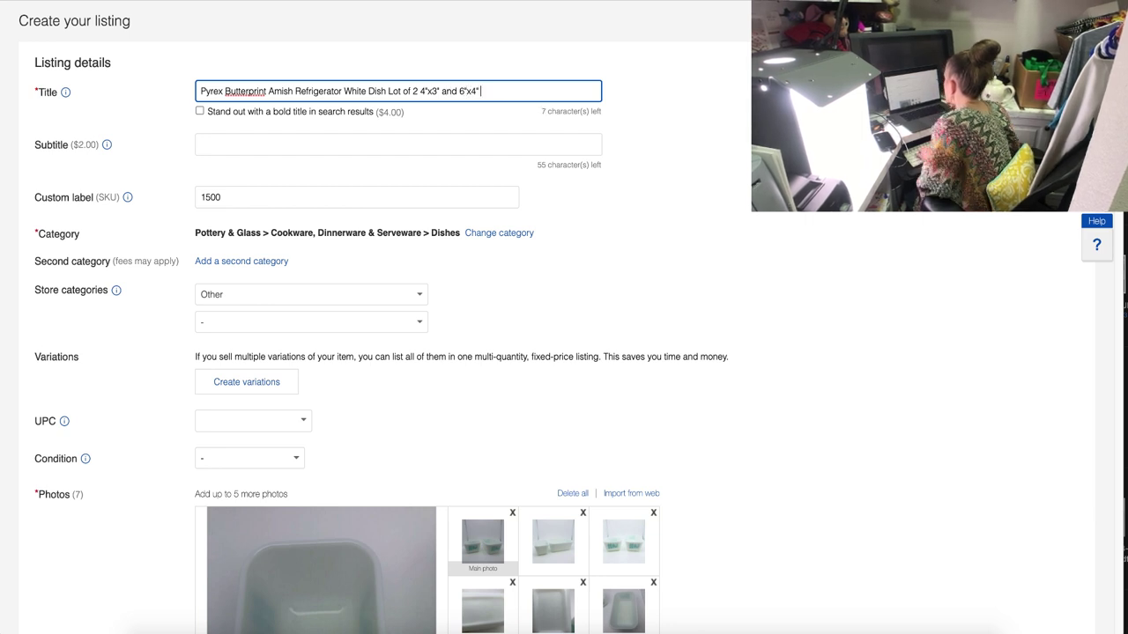
text(LIDS)
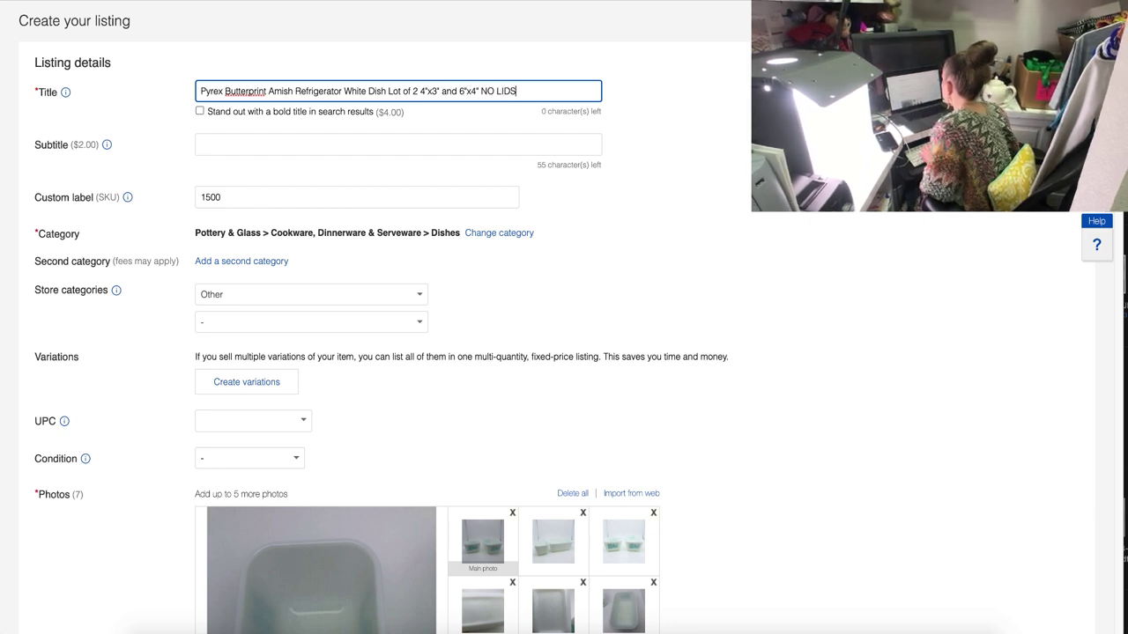
key(ctrl+a)
key(ctrl+c)
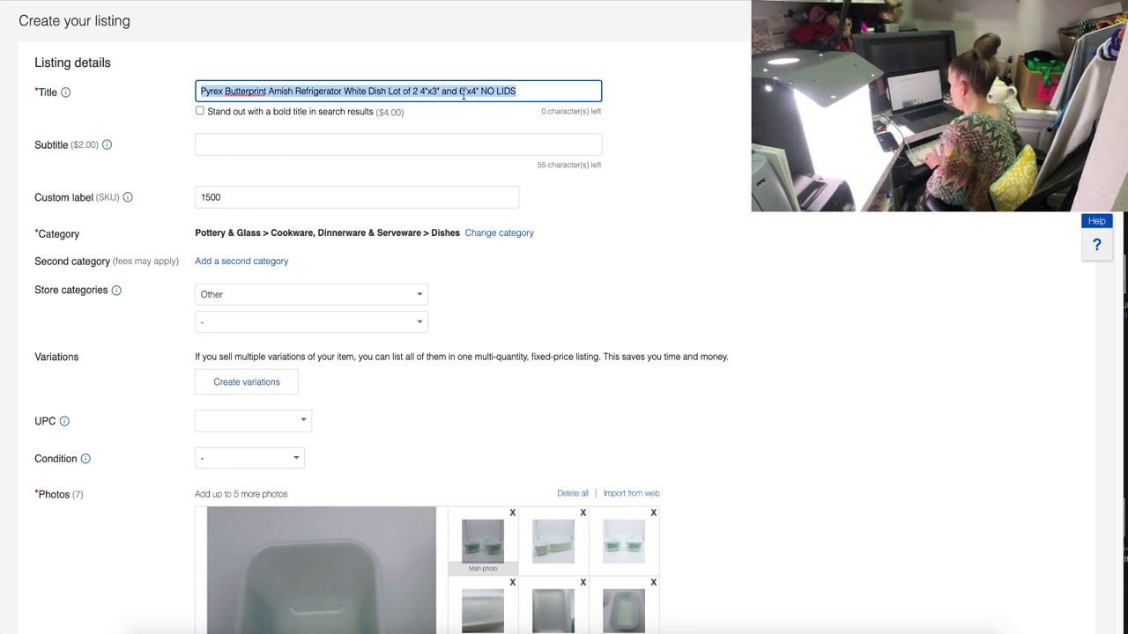
Set the condition to Used with the condition description "Excellent Pre-Owned Condition. No Chips or Cracks".
scroll(462, 94, down, 3)
click(261, 333)
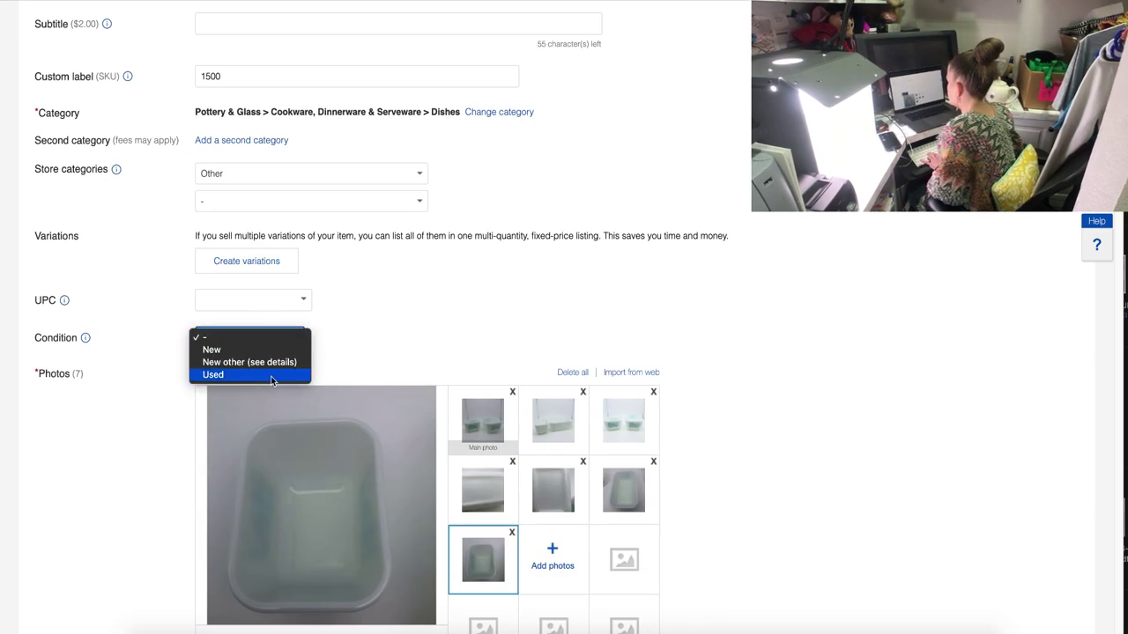
click(271, 375)
click(282, 394)
text(e$)
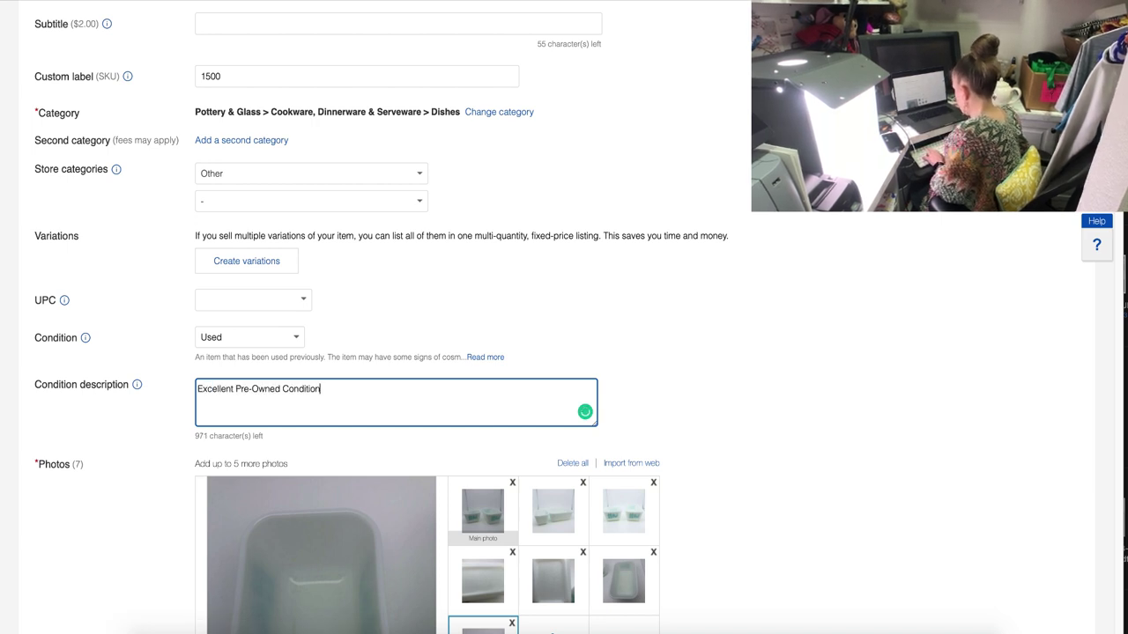
text(. No Chips or Cracks)
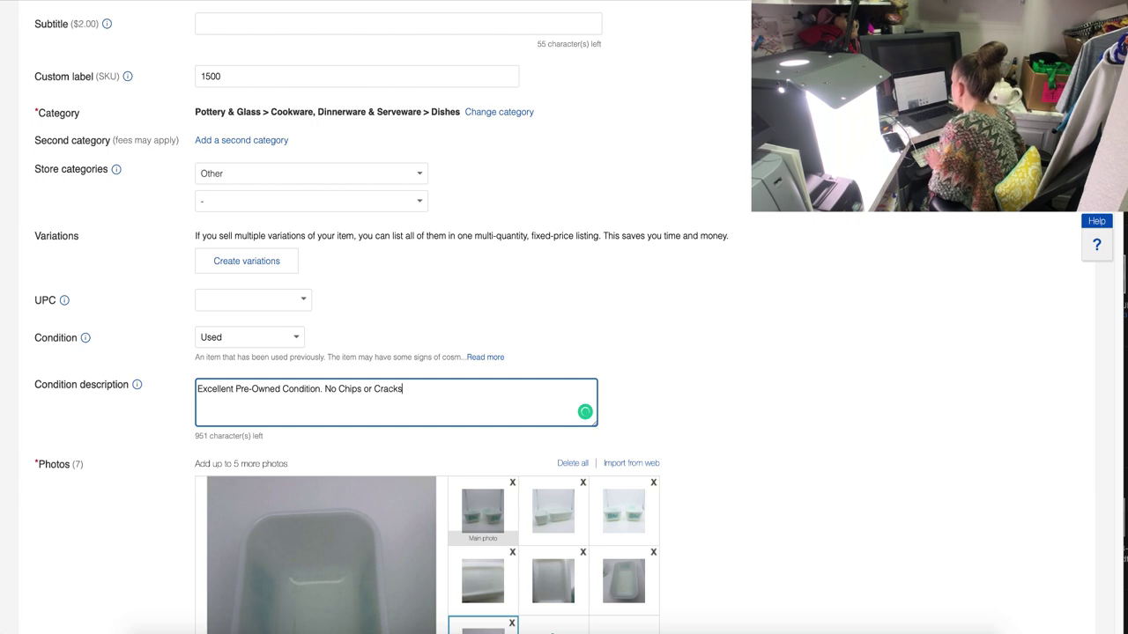
Clear the Capacity value in the recommended item specifics.
scroll(447, 317, down, 6)
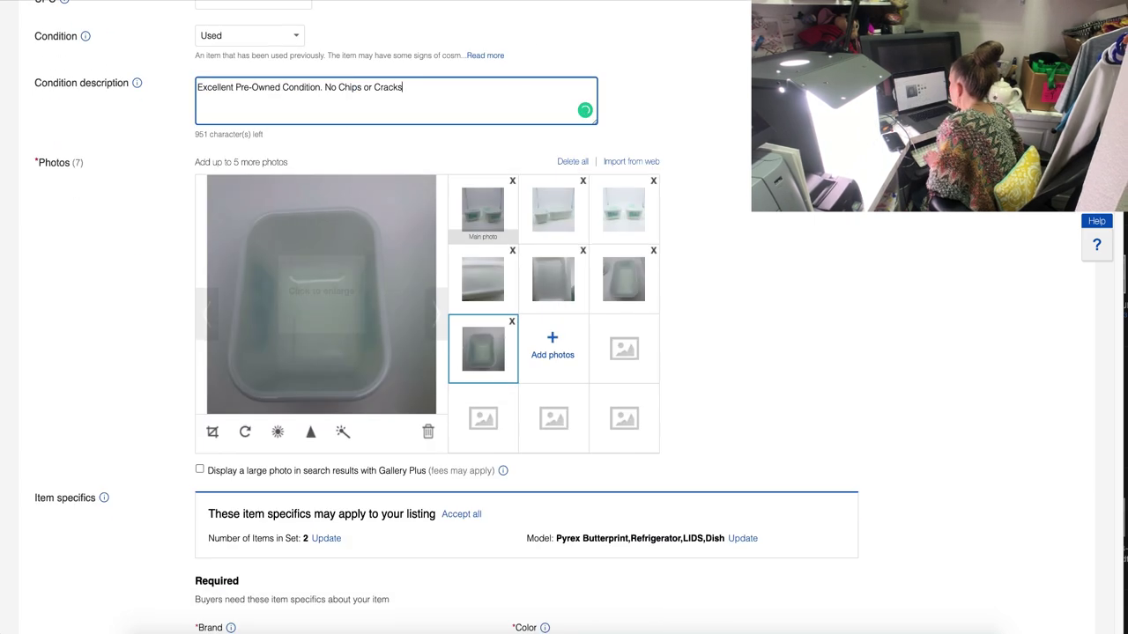
scroll(447, 317, down, 1)
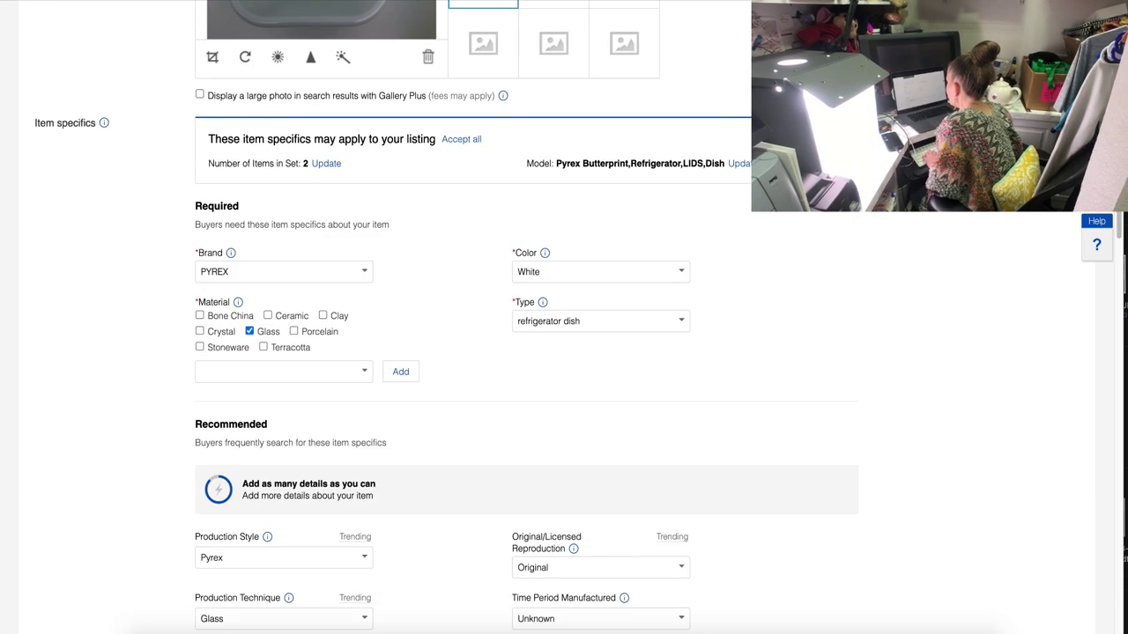
scroll(447, 318, down, 4)
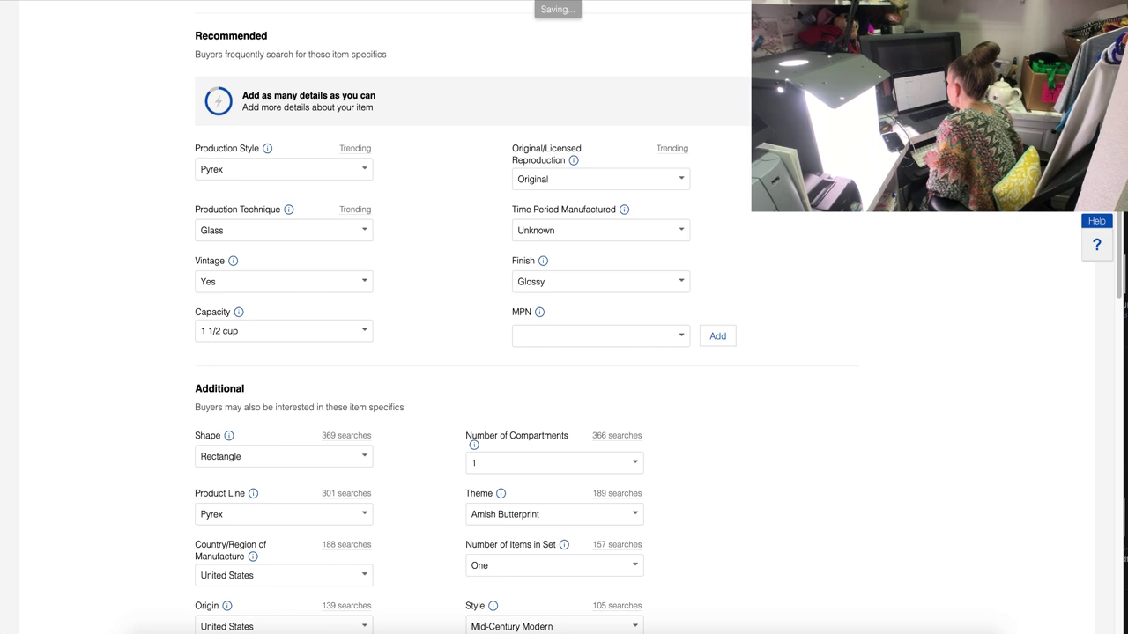
double_click(324, 331)
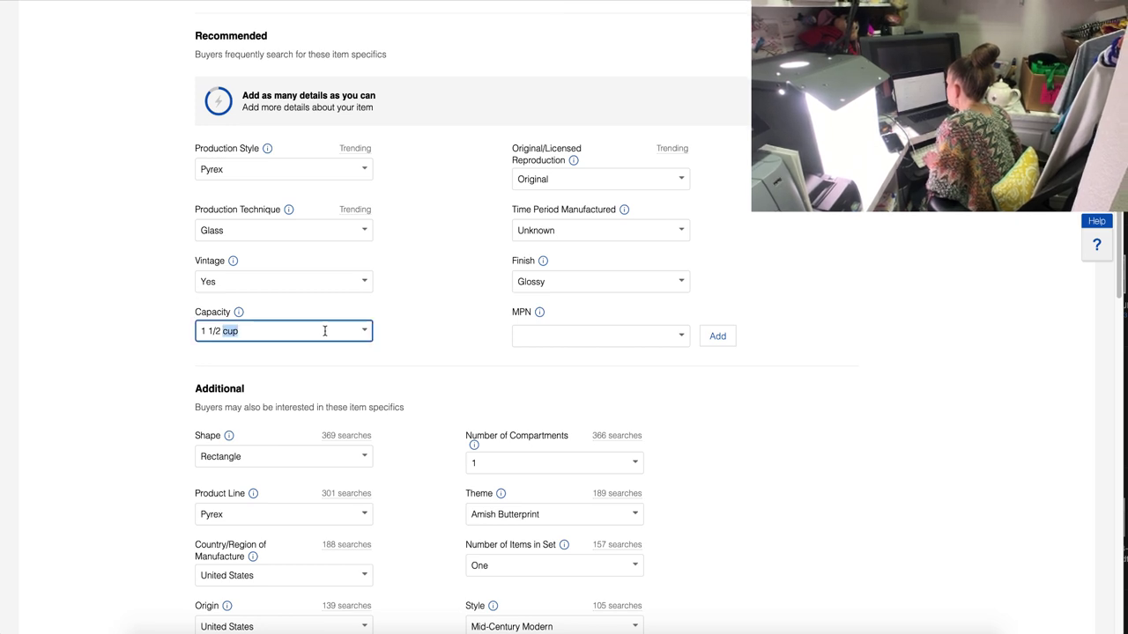
click(361, 335)
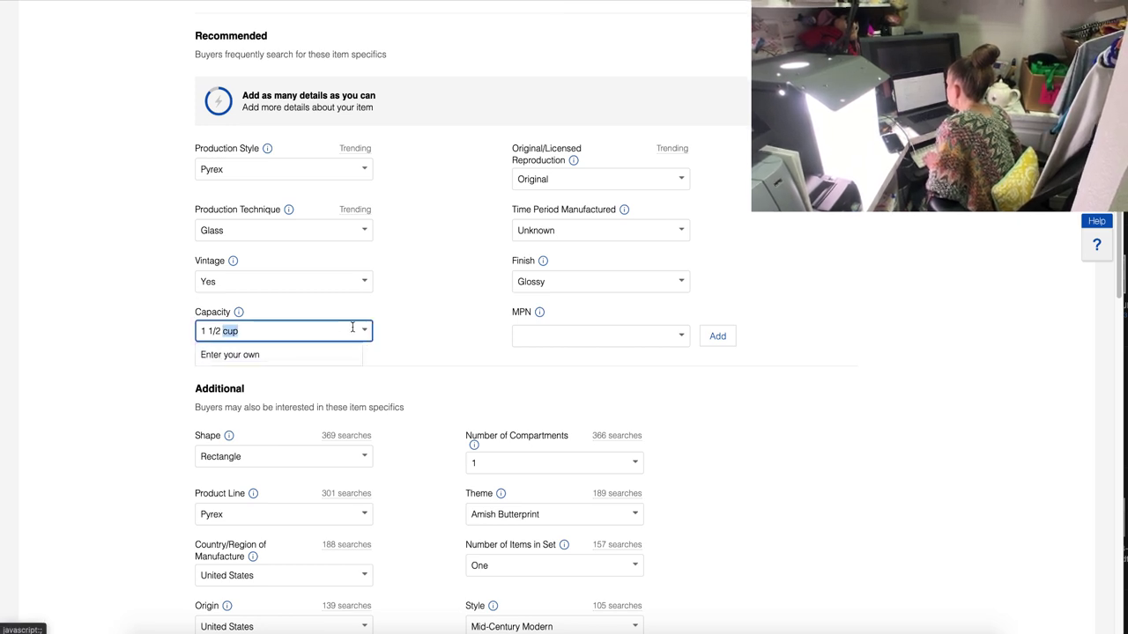
triple_click(353, 327)
key(BackSpace)
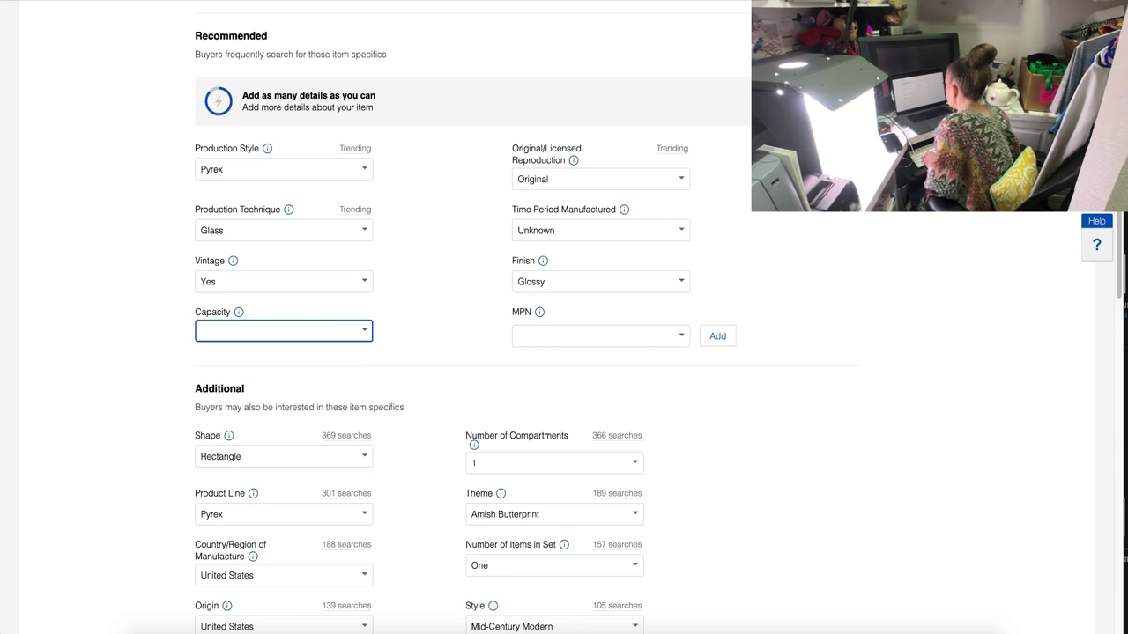
Clear the item depth, height, weight, length and width values in the additional item specifics.
scroll(447, 238, down, 3)
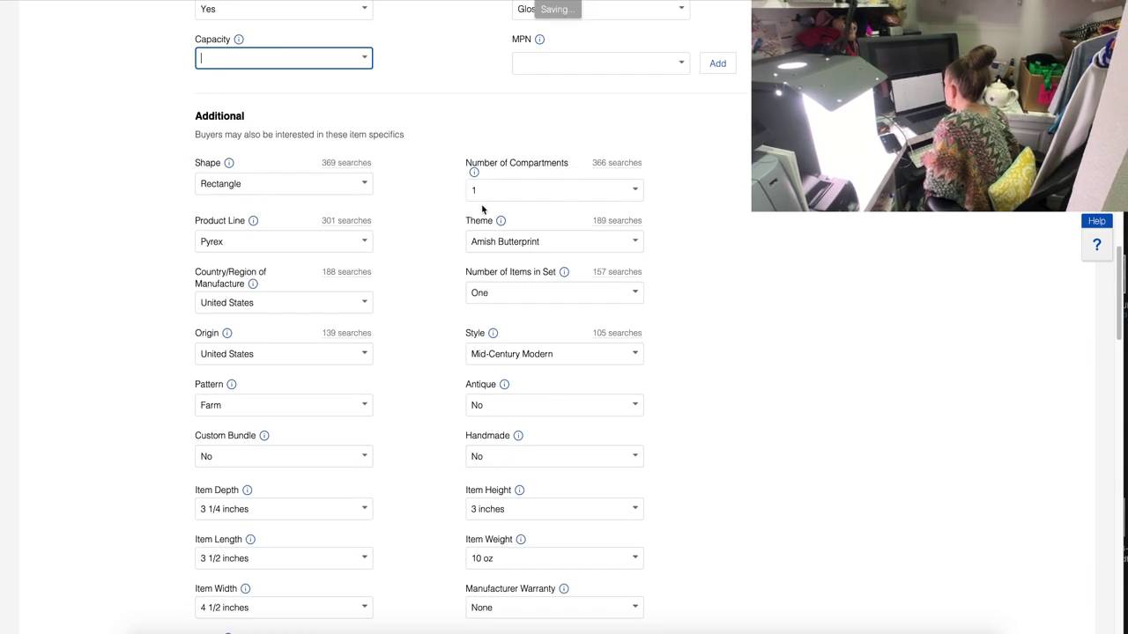
scroll(478, 261, down, 4)
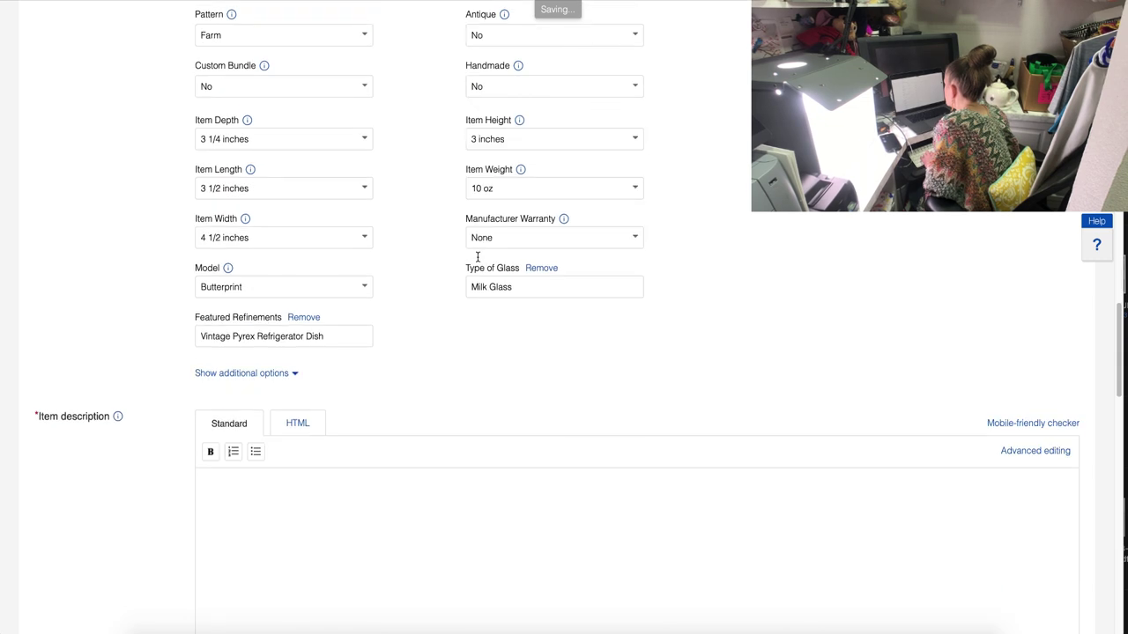
click(314, 141)
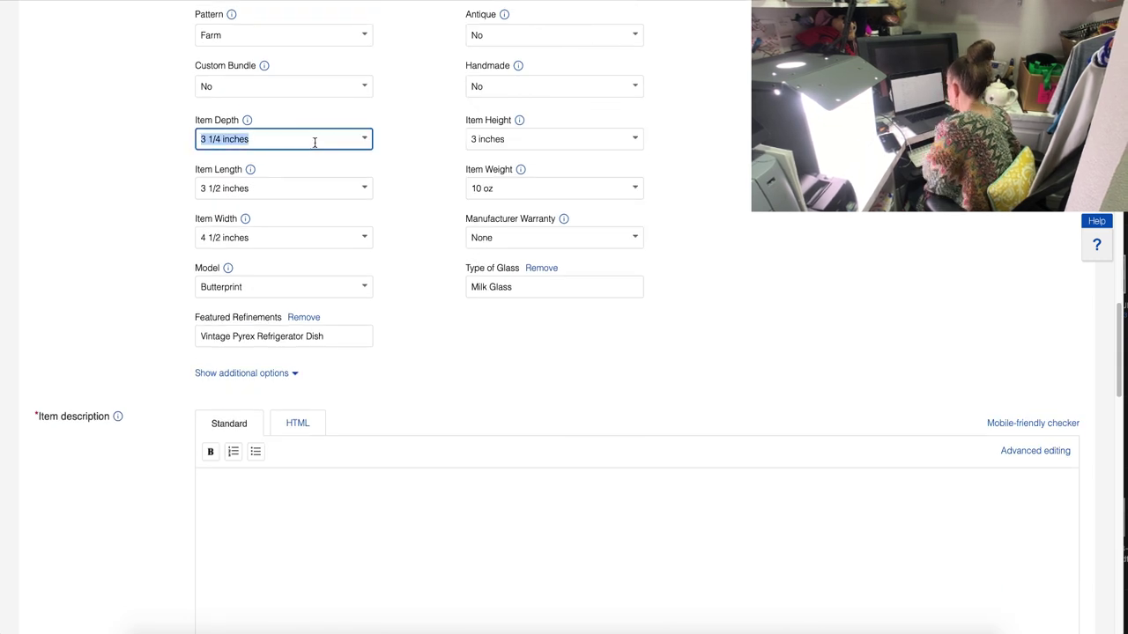
key(BackSpace)
click(492, 138)
key(BackSpace)
click(506, 186)
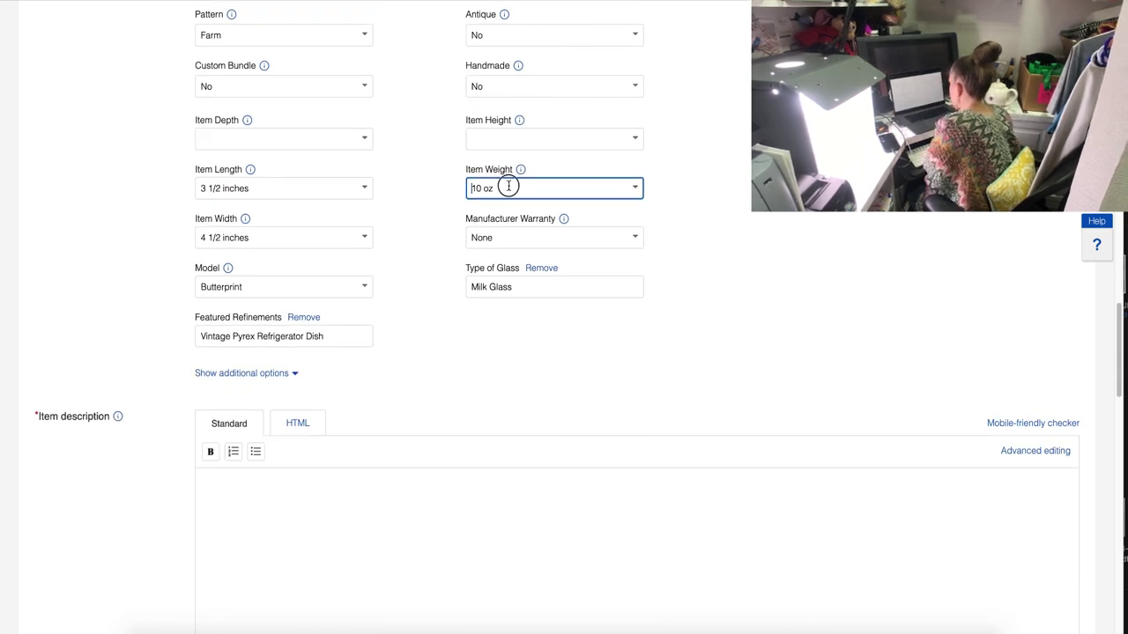
key(BackSpace)
click(289, 188)
key(BackSpace)
click(280, 232)
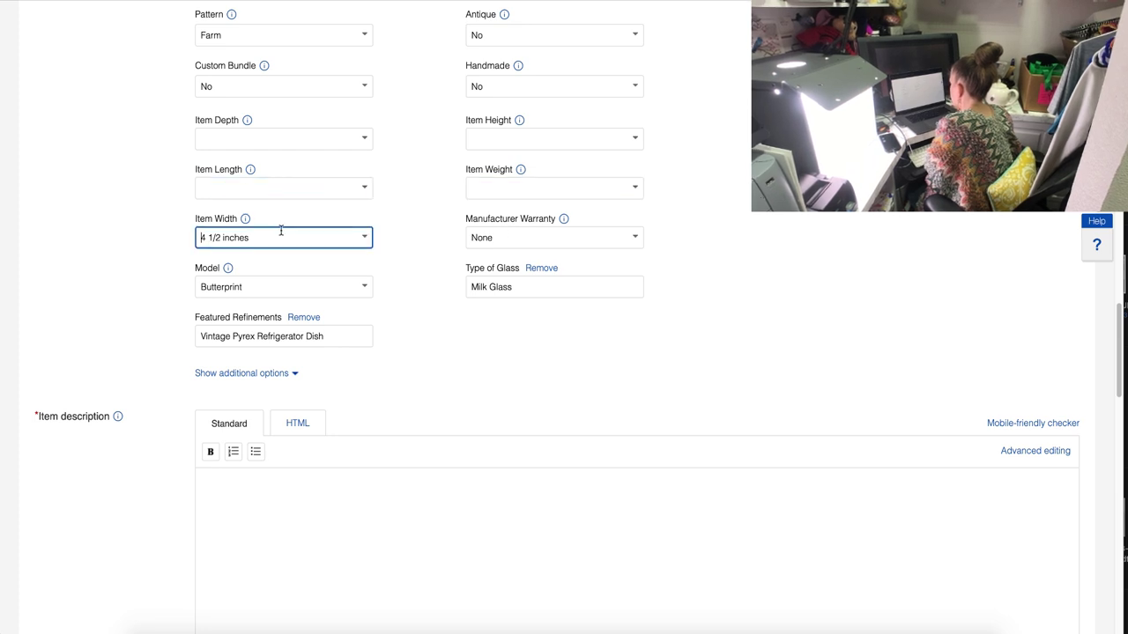
key(BackSpace)
Fill the item description with the copied title, followed by the lines "Excellent Pre-Owned Condition" and "No Chips or Cracks".
click(352, 516)
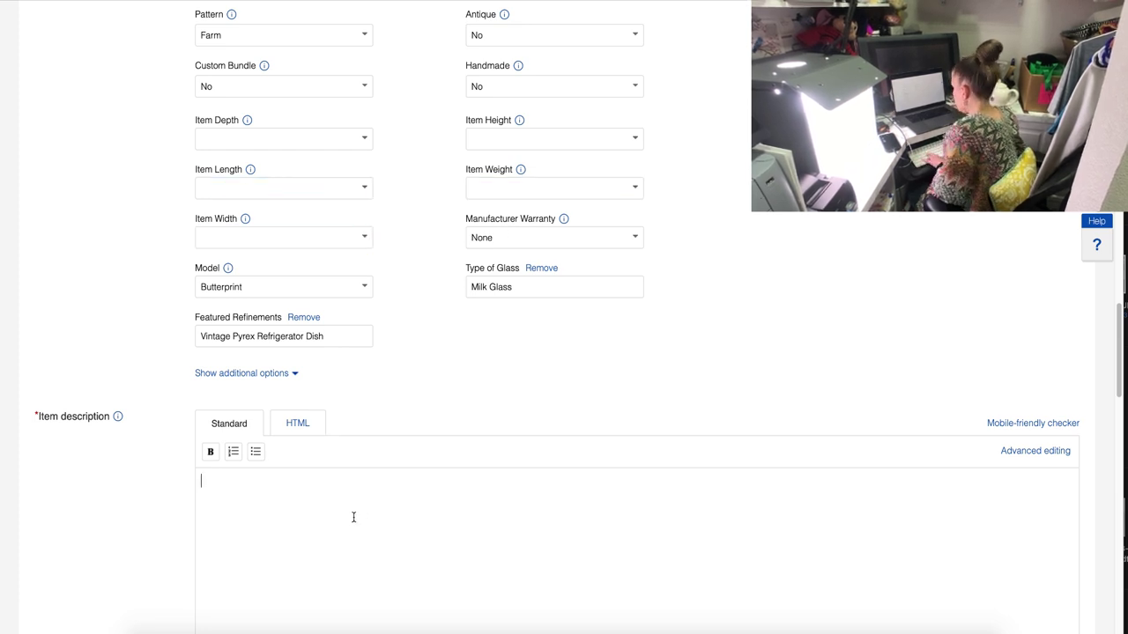
key(ctrl+v)
scroll(357, 492, down, 3)
key(Return)
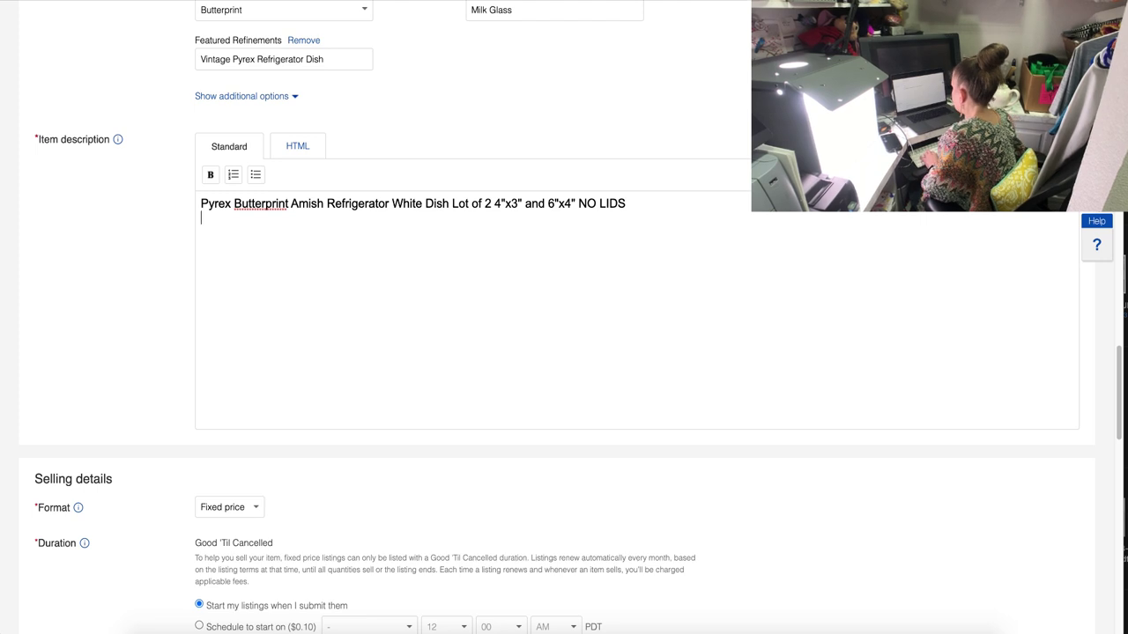
text(E)
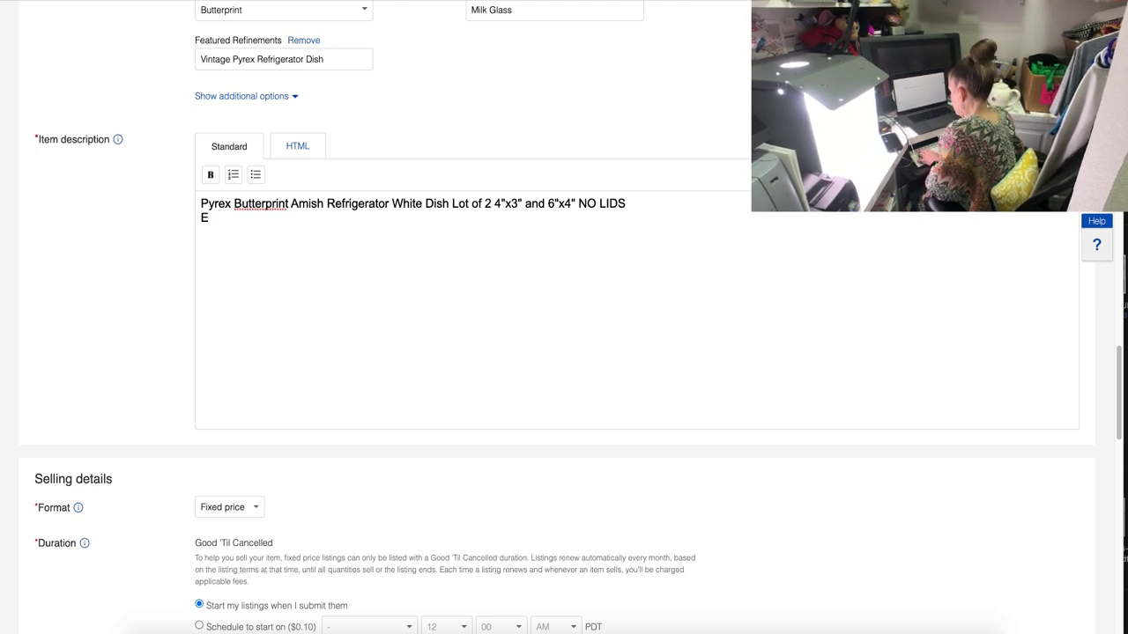
text(xcellent Pre-Owned Condition)
key(Return)
text(No Chips or Cracks)
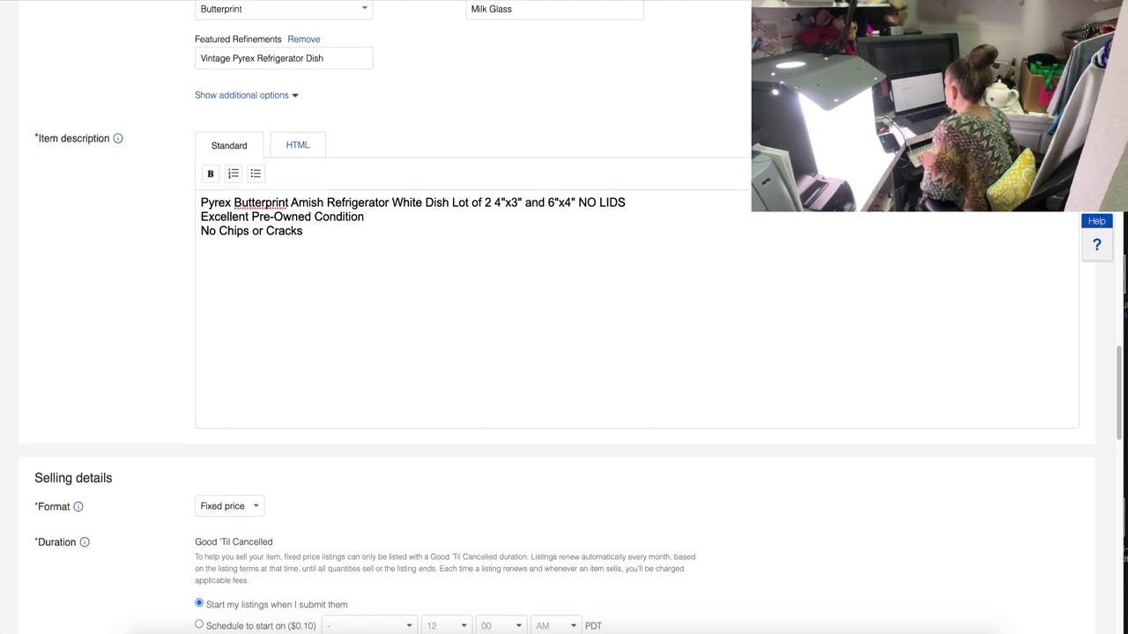
Set the Buy It Now price to $19.95.
scroll(253, 376, down, 4)
click(253, 376)
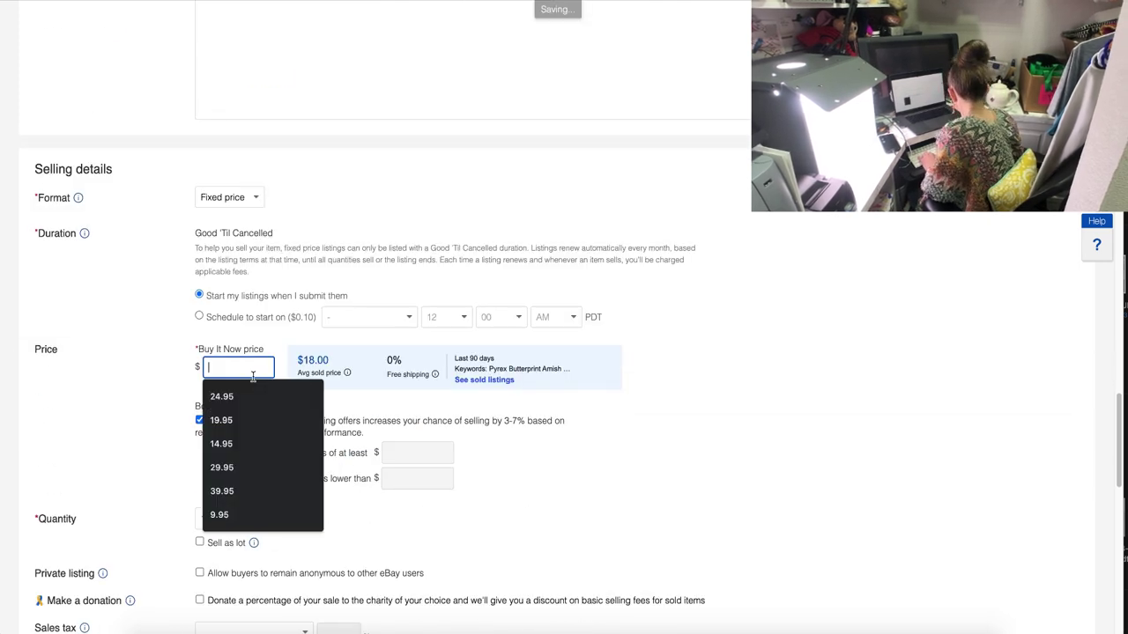
text(19.95)
Change the listing's shipping policy to SHOES+LOCAL.
scroll(253, 376, down, 4)
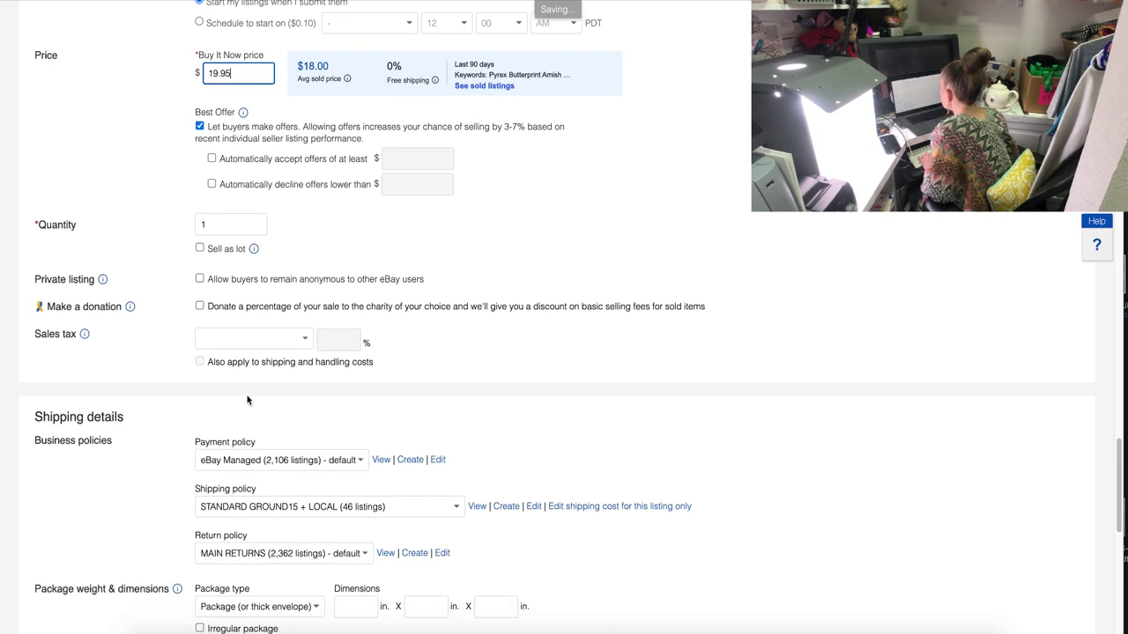
scroll(248, 398, down, 1)
click(274, 480)
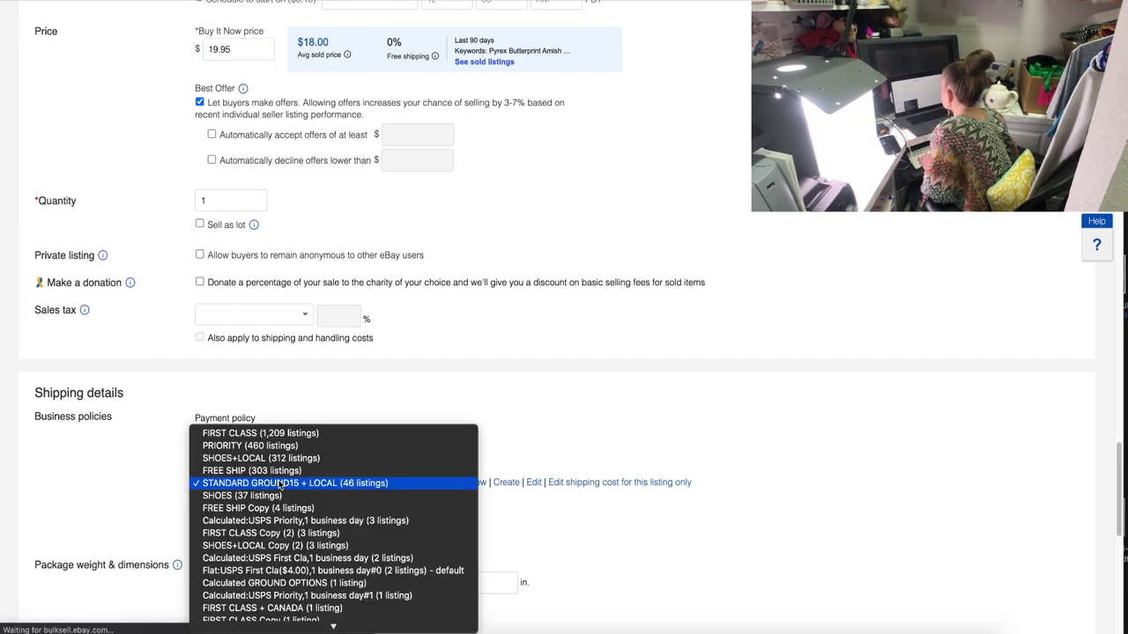
click(318, 299)
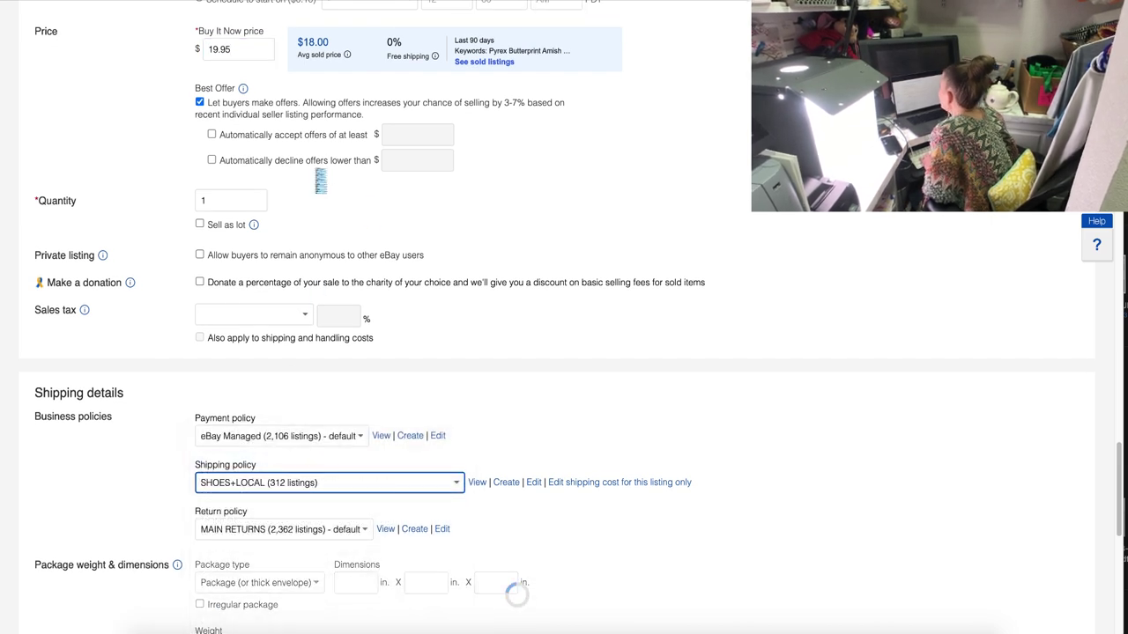
Mark the listing to sell as a lot with 2 items in the lot.
click(237, 225)
click(325, 227)
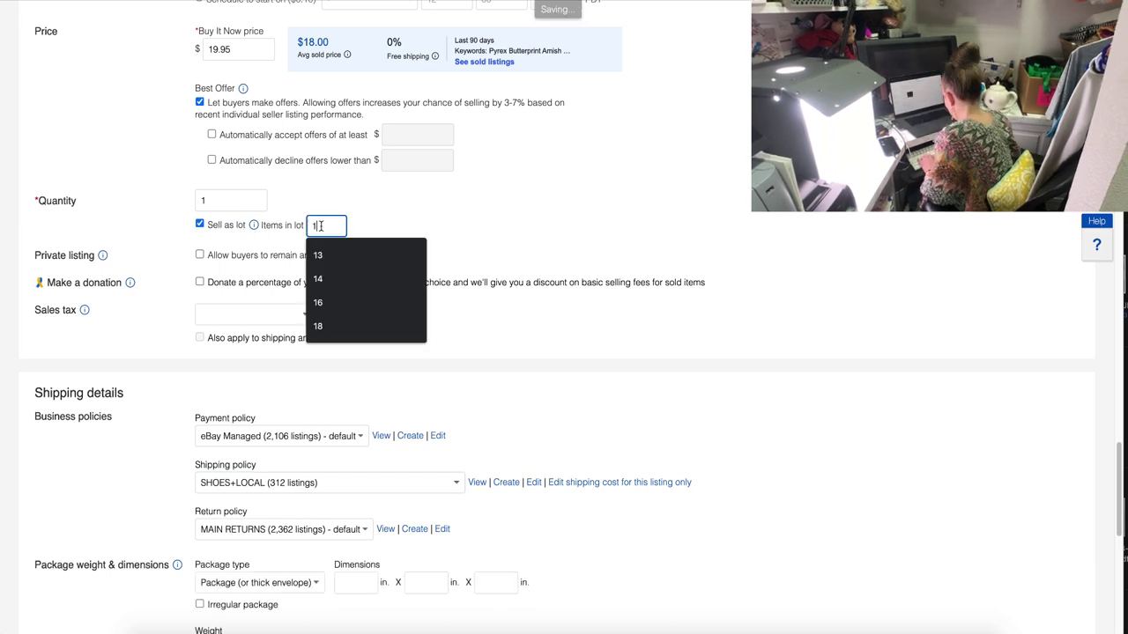
key(BackSpace)
text(2)
click(367, 215)
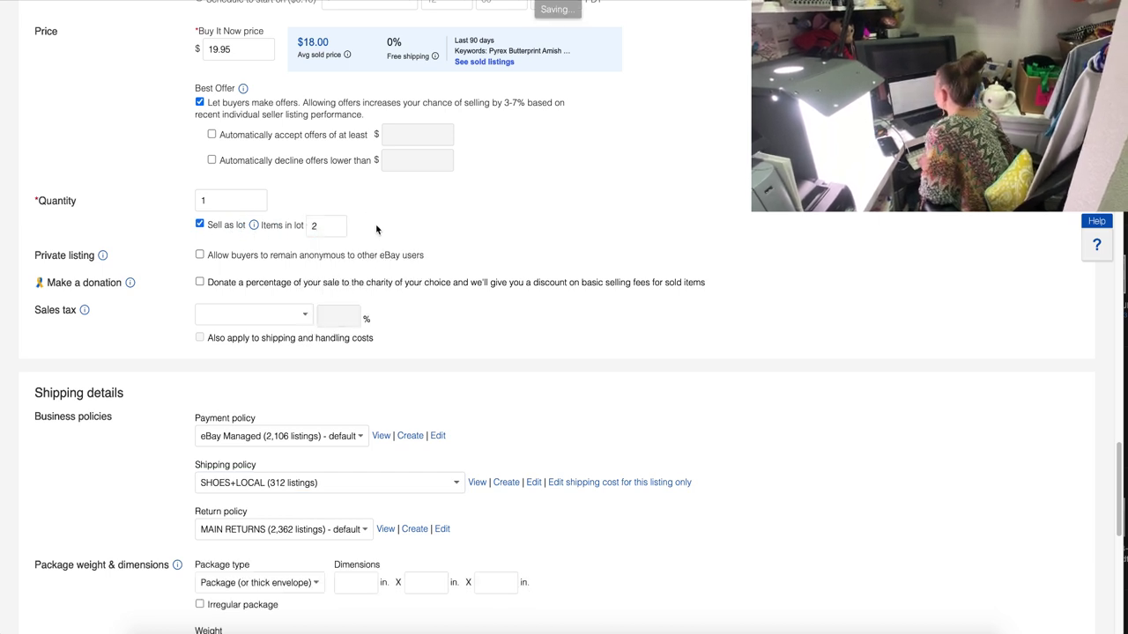
Enable Promoted Listings Standard for the item with an ad rate of 7.8%.
scroll(374, 229, down, 5)
click(290, 315)
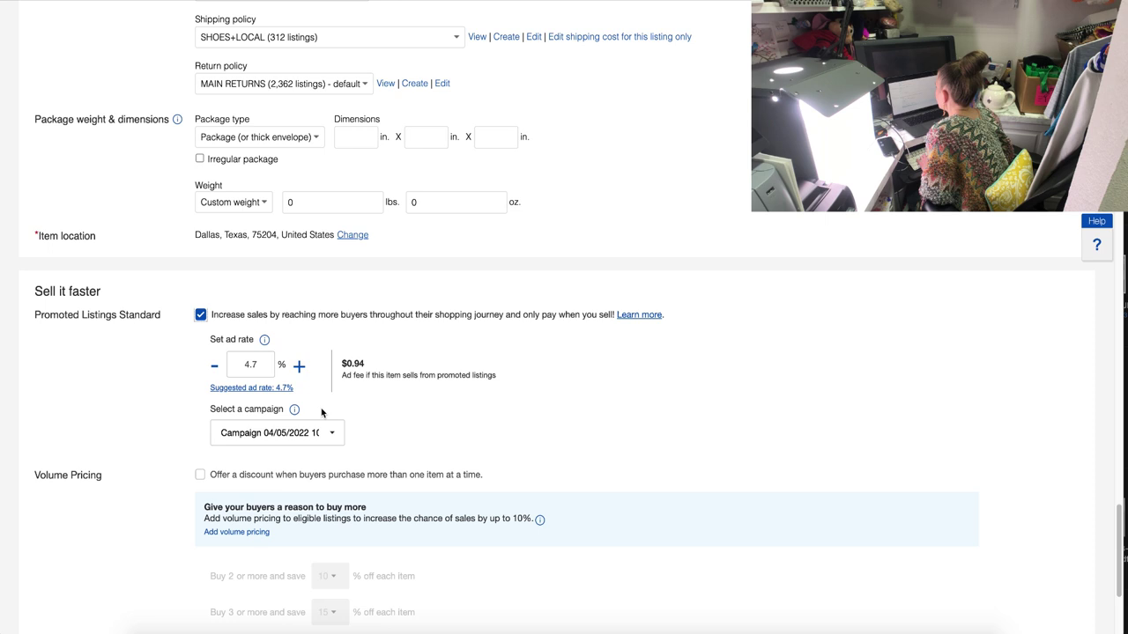
double_click(251, 364)
text(7.8)
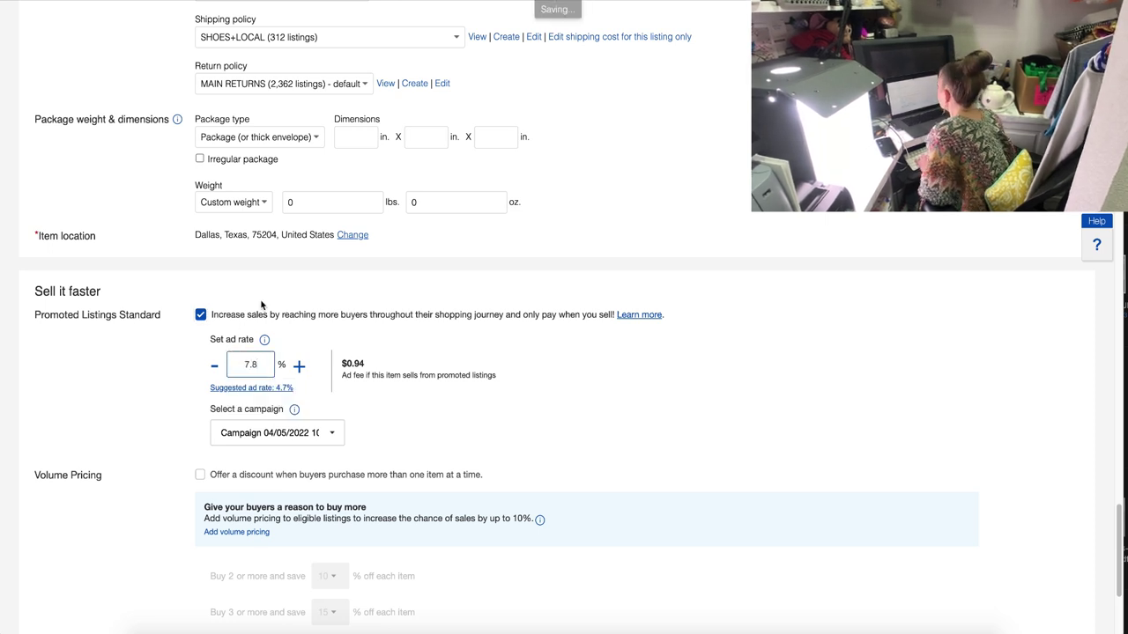
Raise the main photo's brightness to 47 and contrast to 36, and save the edit.
scroll(345, 304, up, 20)
scroll(346, 300, down, 5)
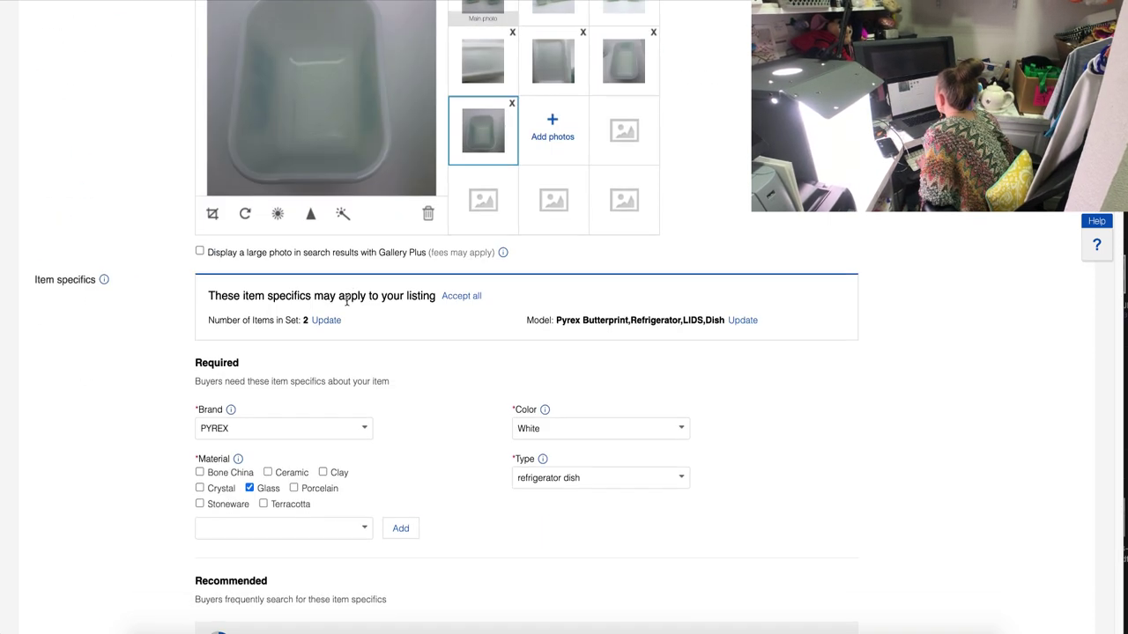
scroll(432, 252, up, 2)
click(502, 163)
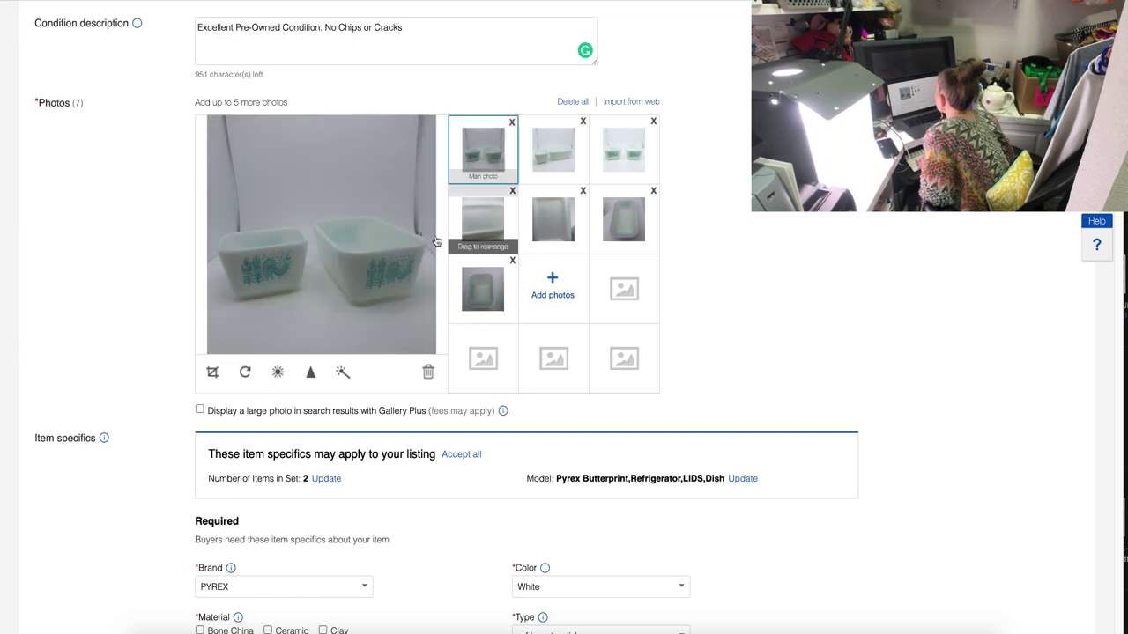
click(278, 372)
drag(317, 346, 343, 350)
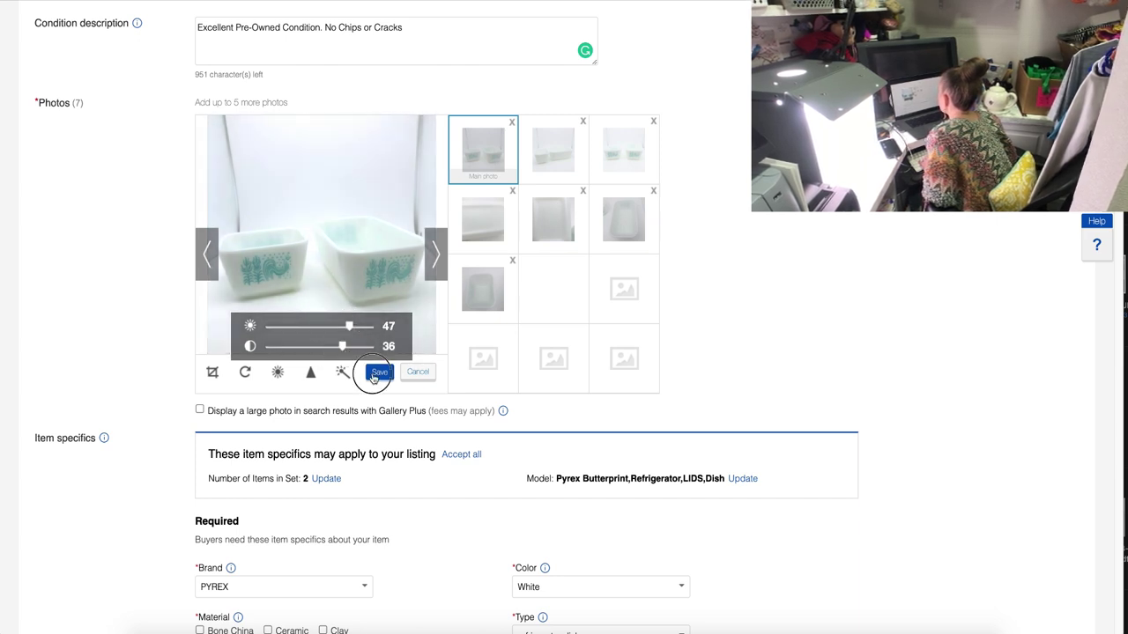
click(379, 371)
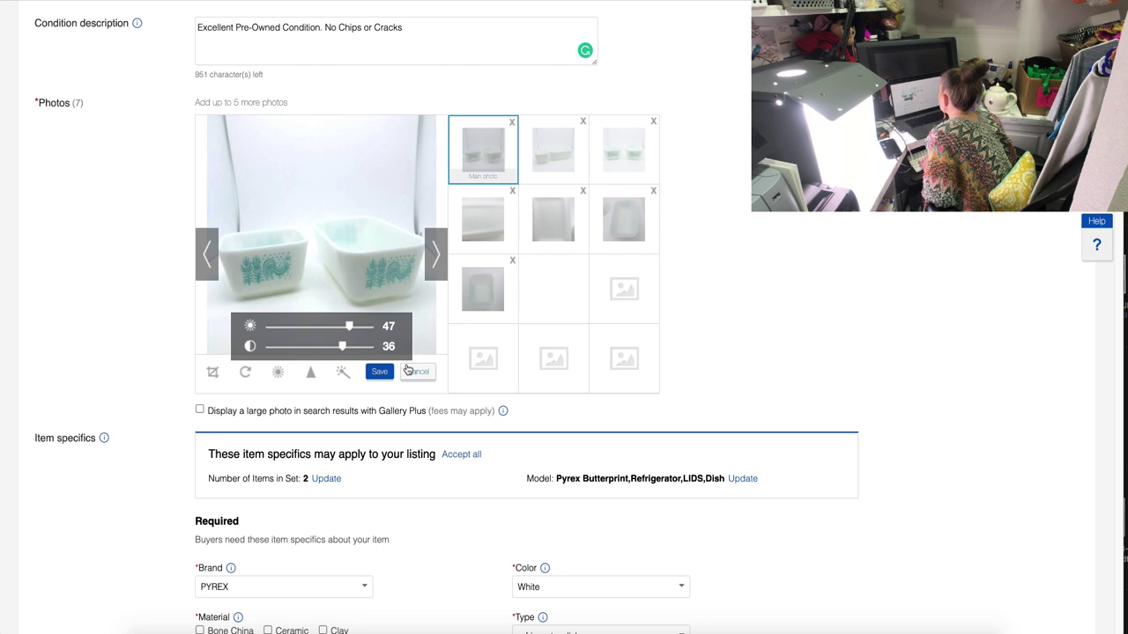
Slightly raise the brightness of the third photo, the front view of both dishes, and reselect the main photo.
click(552, 160)
click(606, 162)
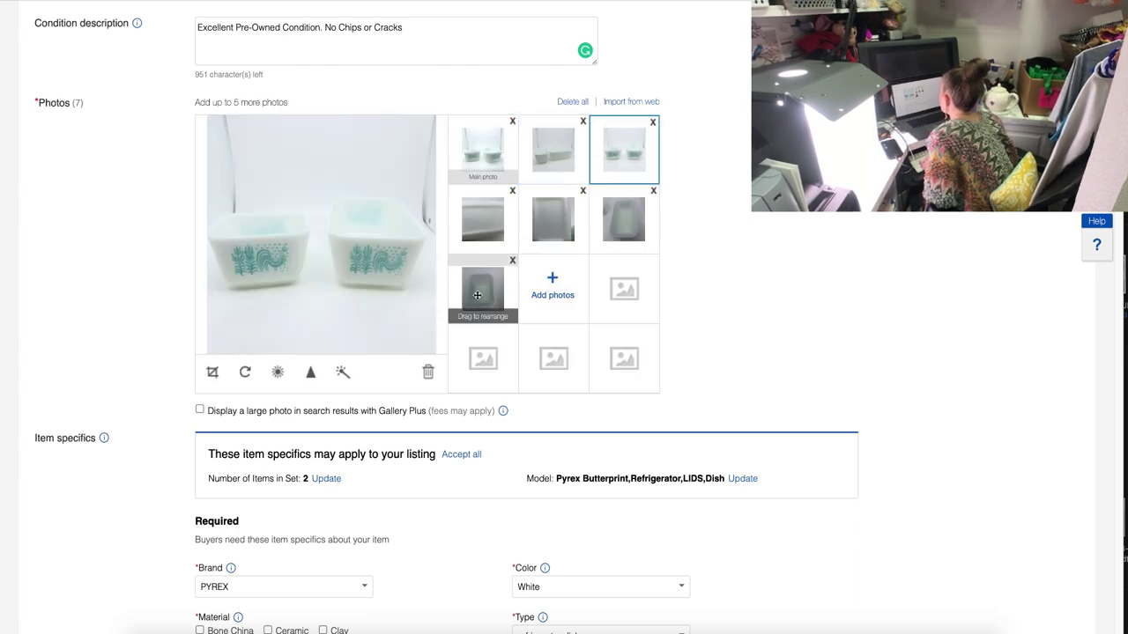
click(277, 372)
mouse_move(317, 327)
mouse_down()
mouse_move(350, 348)
mouse_move(324, 347)
mouse_move(322, 327)
mouse_up()
click(375, 372)
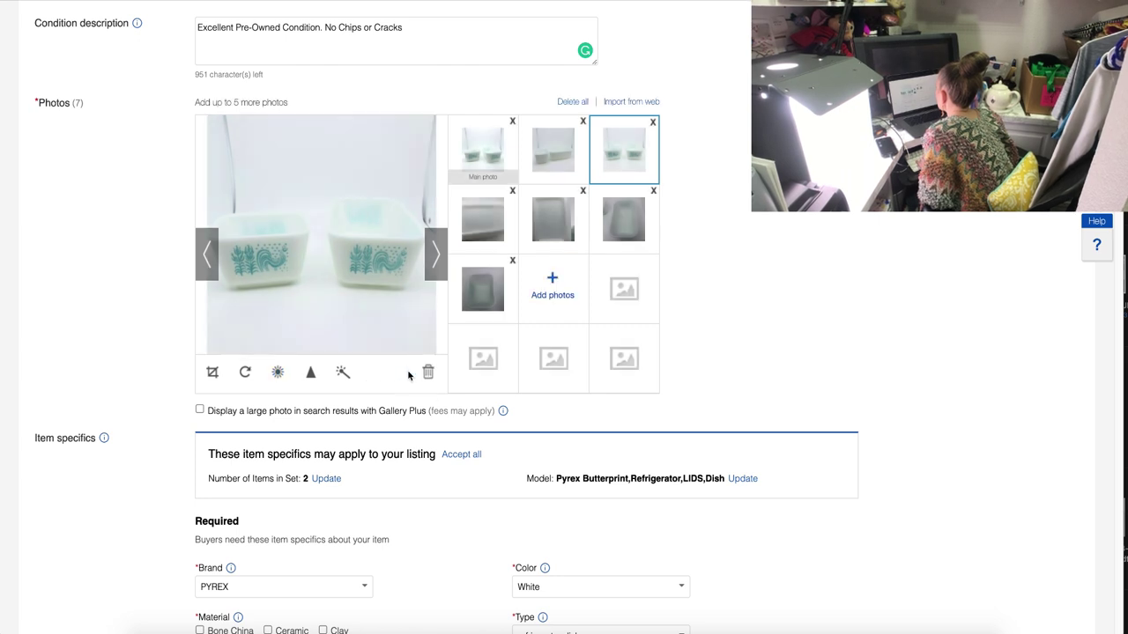
click(481, 156)
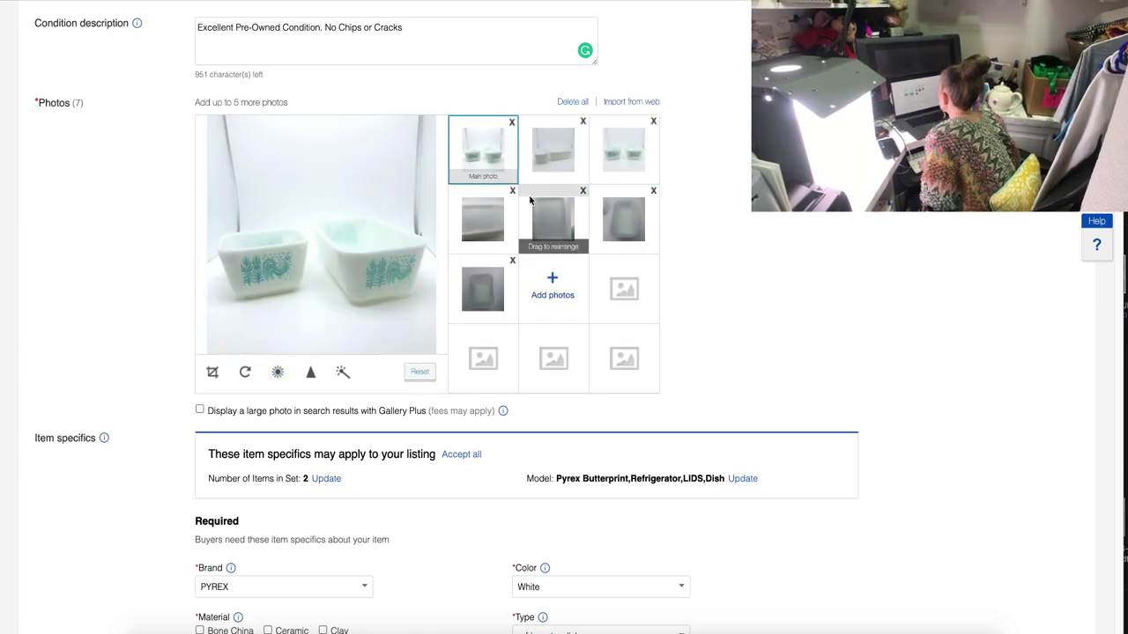
List the item for sale and finish without creating another listing, returning to the active listings.
scroll(530, 201, down, 2)
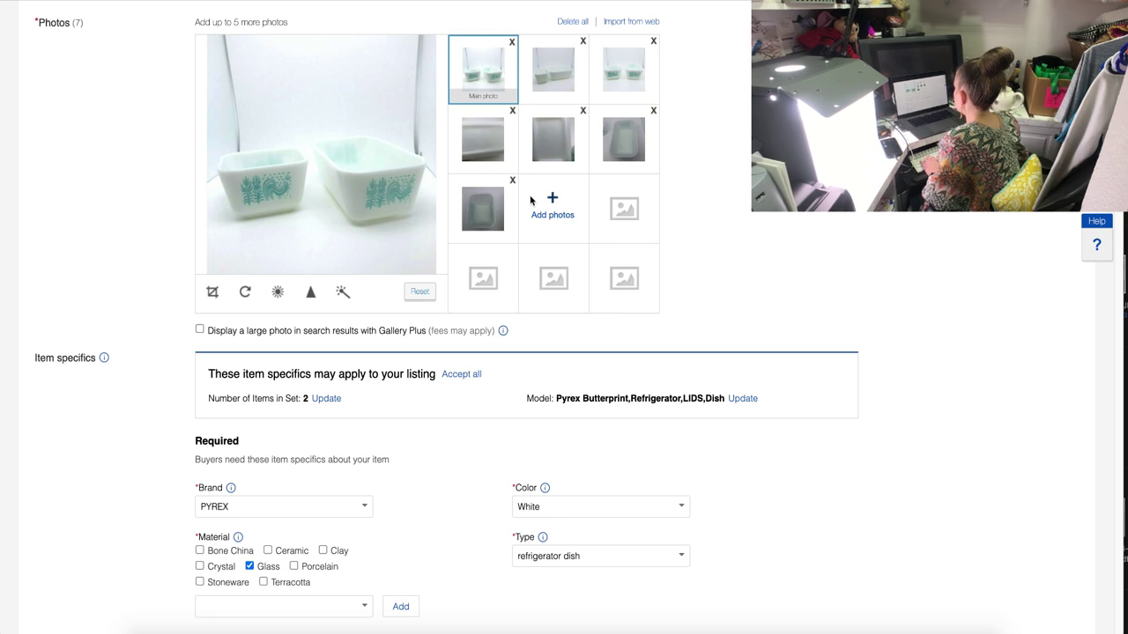
scroll(530, 201, down, 15)
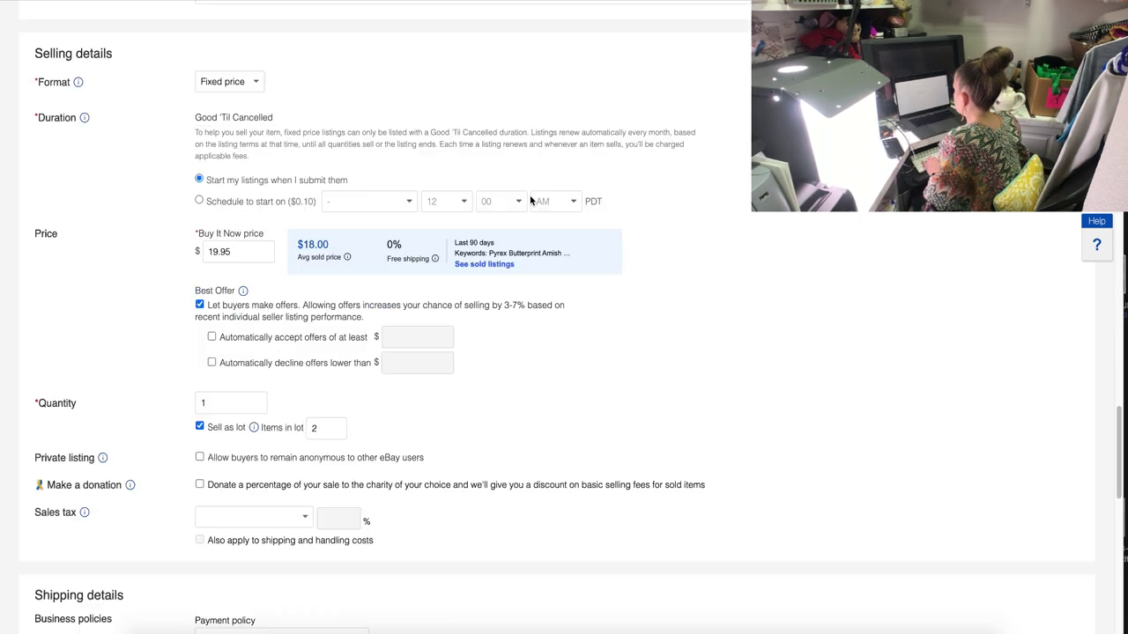
scroll(531, 201, down, 12)
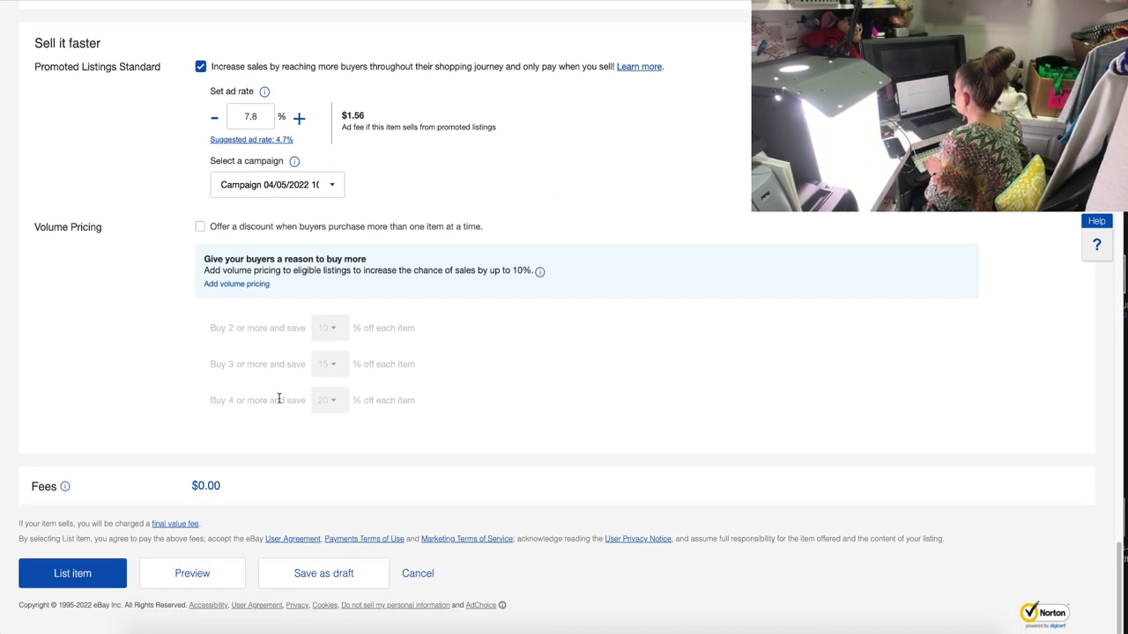
click(115, 578)
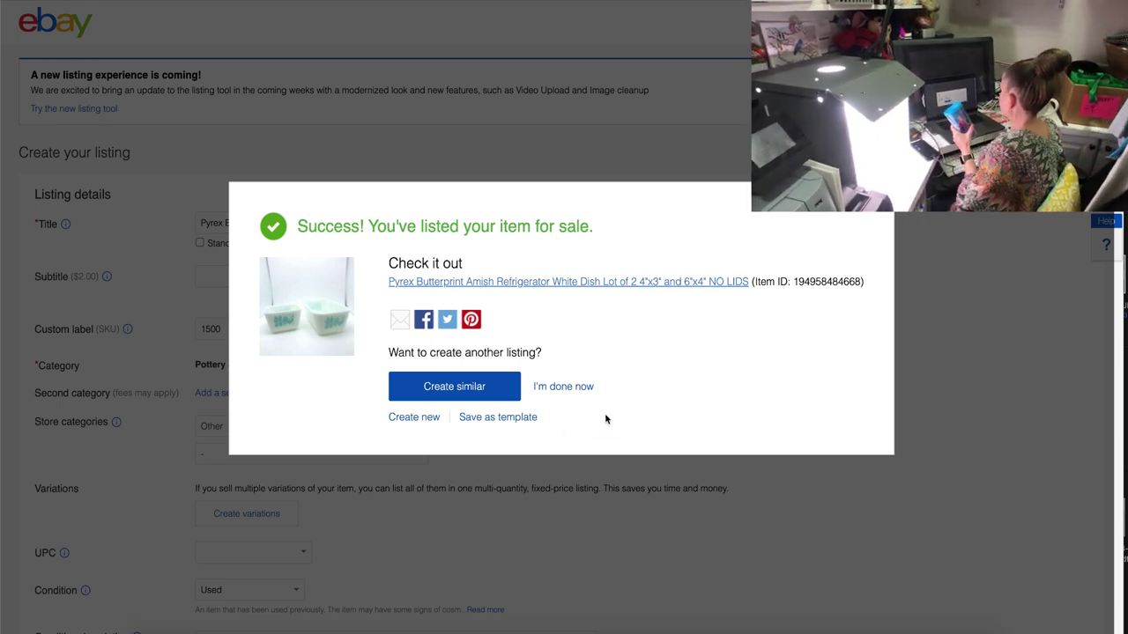
click(586, 388)
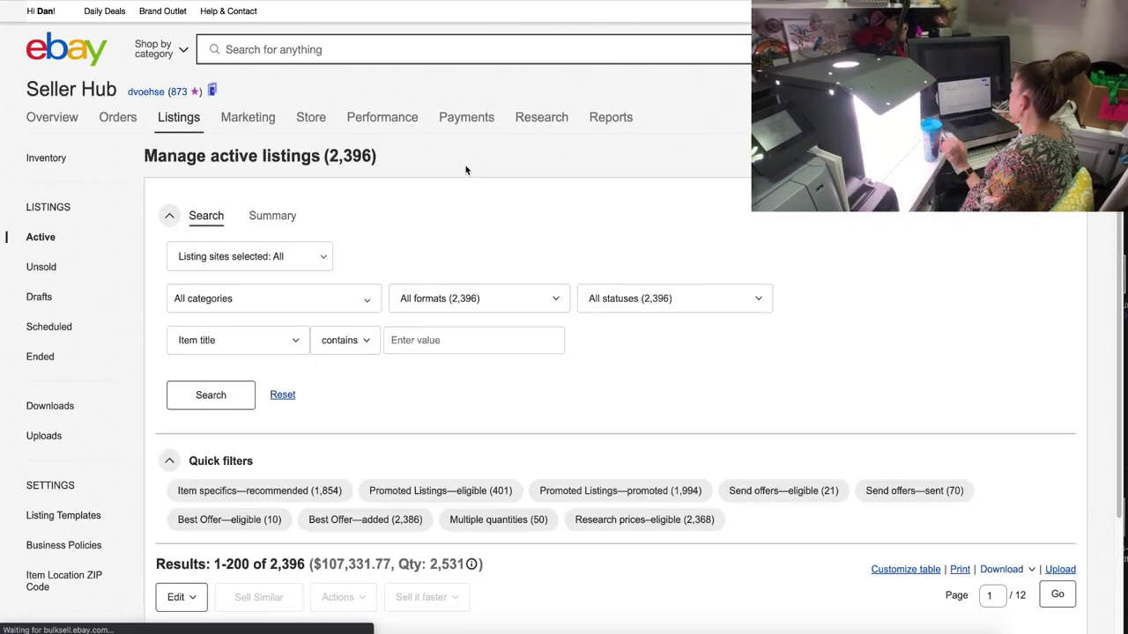
Search all of eBay for "tervis tumbler Frozen".
click(356, 46)
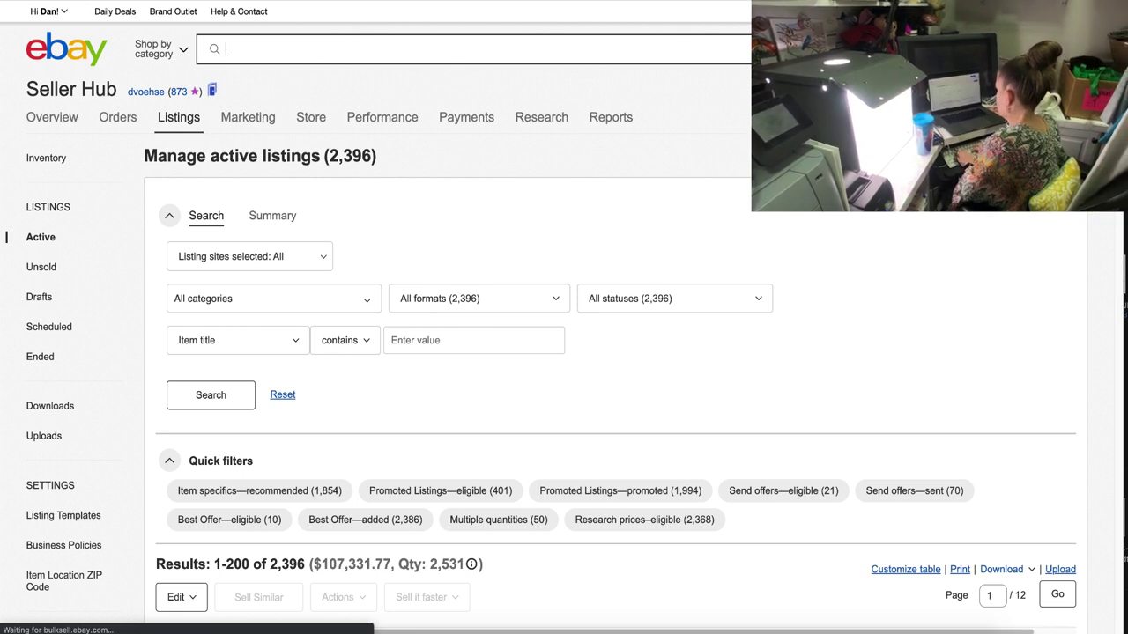
text(tervis tuber)
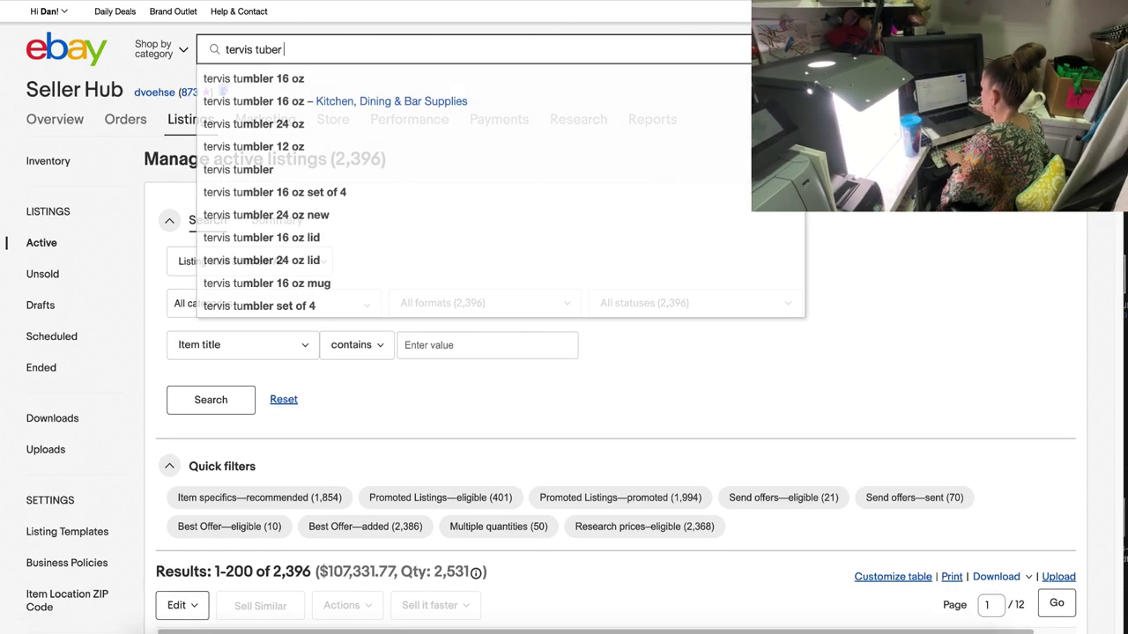
key(BackSpace)
key(BackSpace)
key(BackSpace)
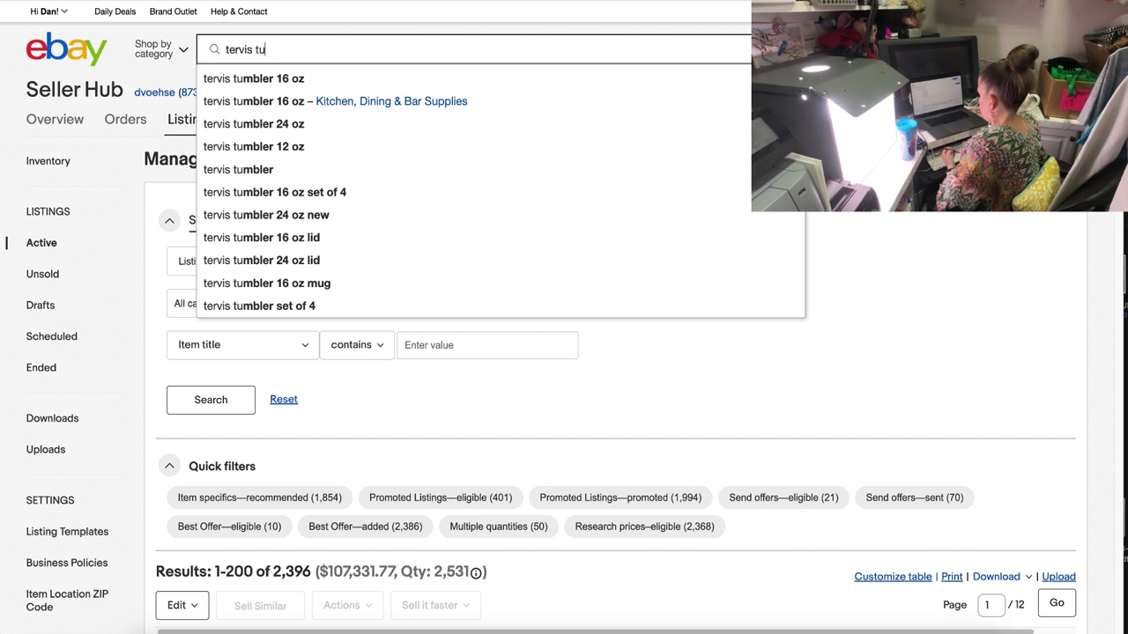
text(mble)
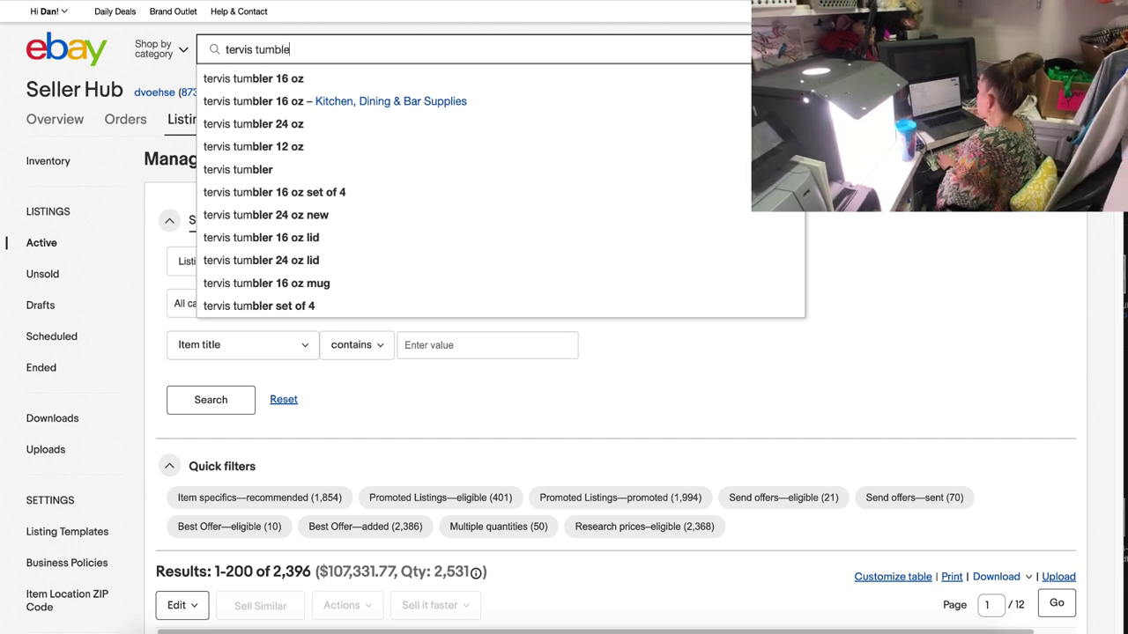
text(r Frozen)
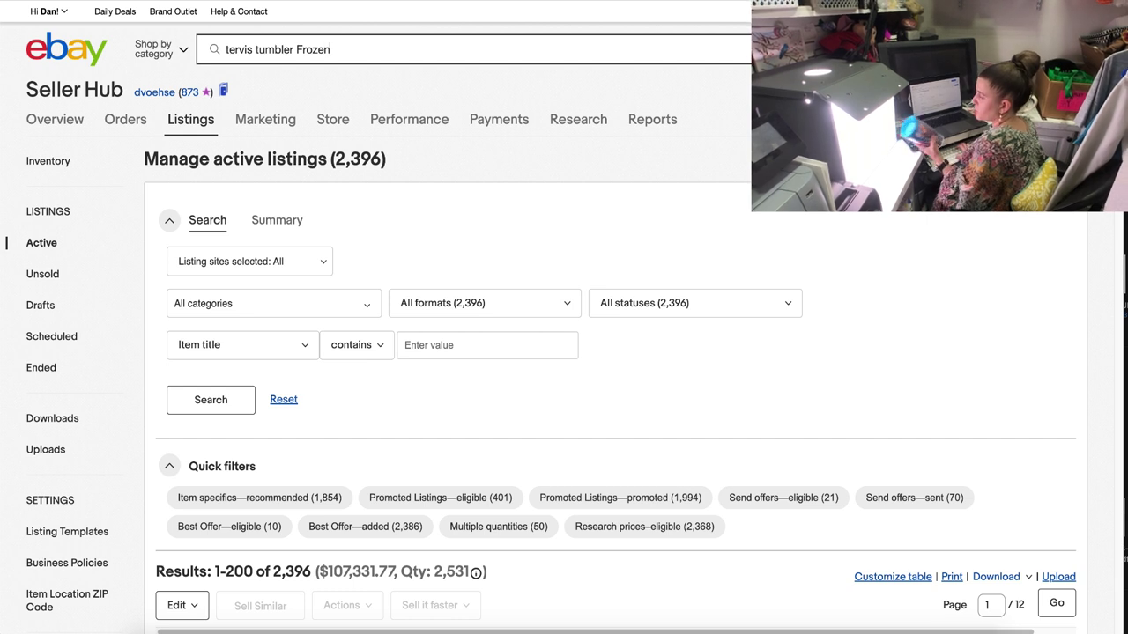
key(Return)
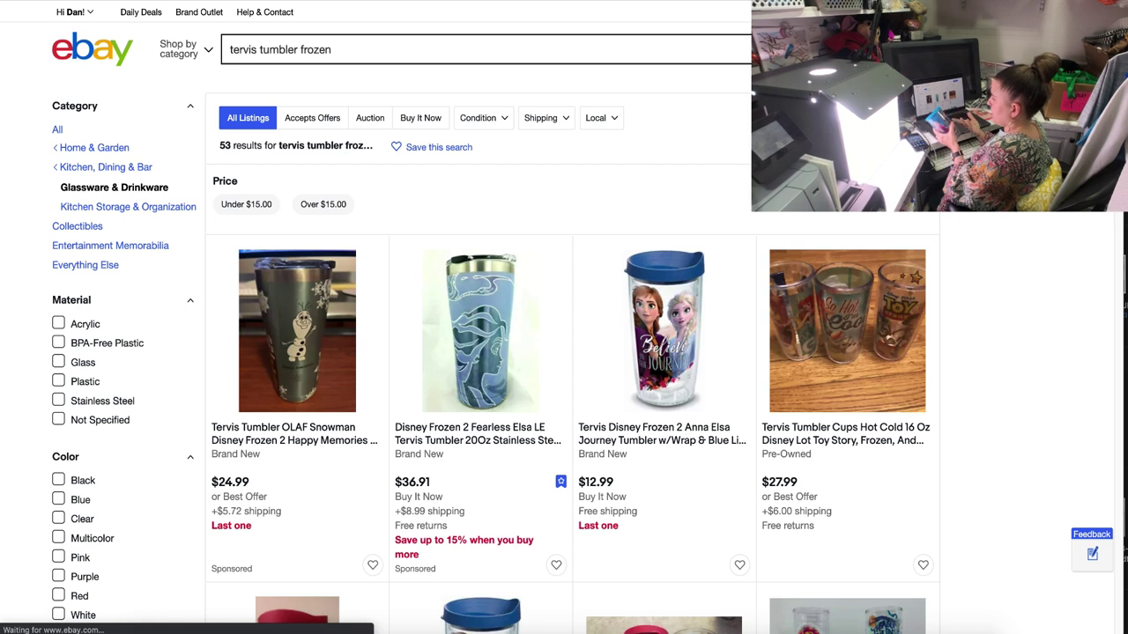
Open the $9.00 Tervis Disney Frozen Elsa, Anna, Kristoff, Sven tumbler listing and start a listing to sell one like it.
scroll(564, 352, down, 7)
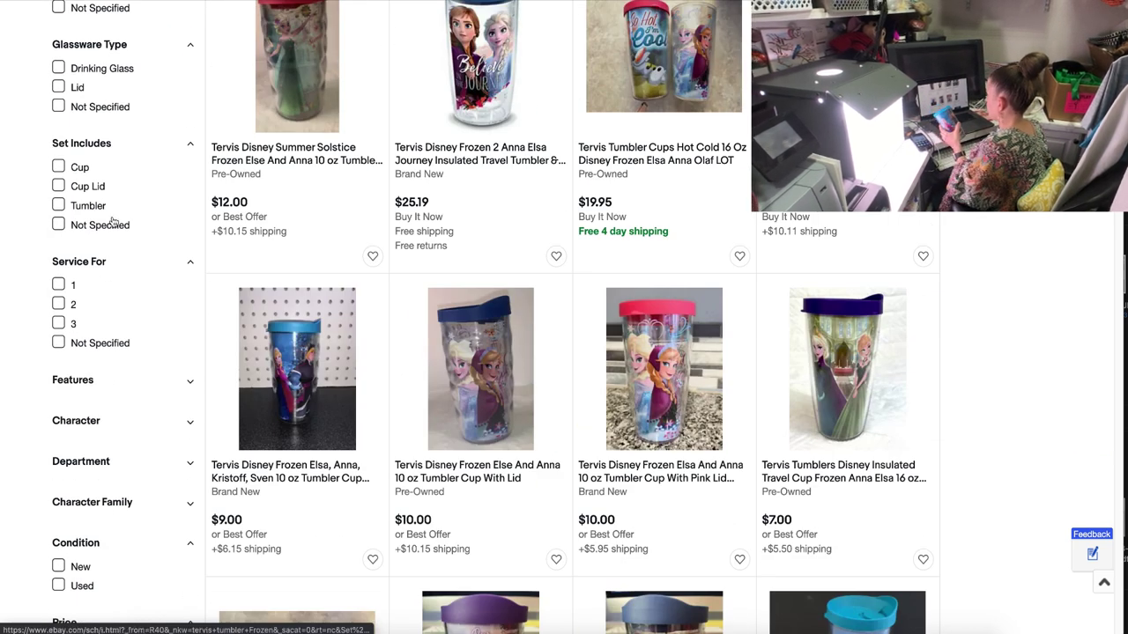
scroll(291, 444, down, 3)
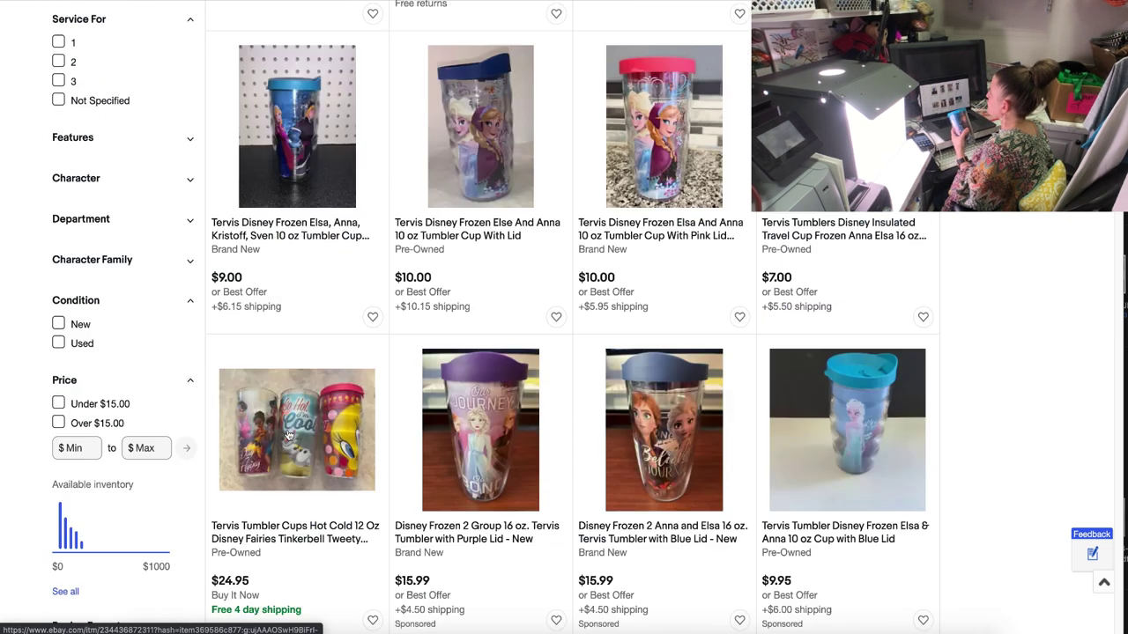
click(360, 249)
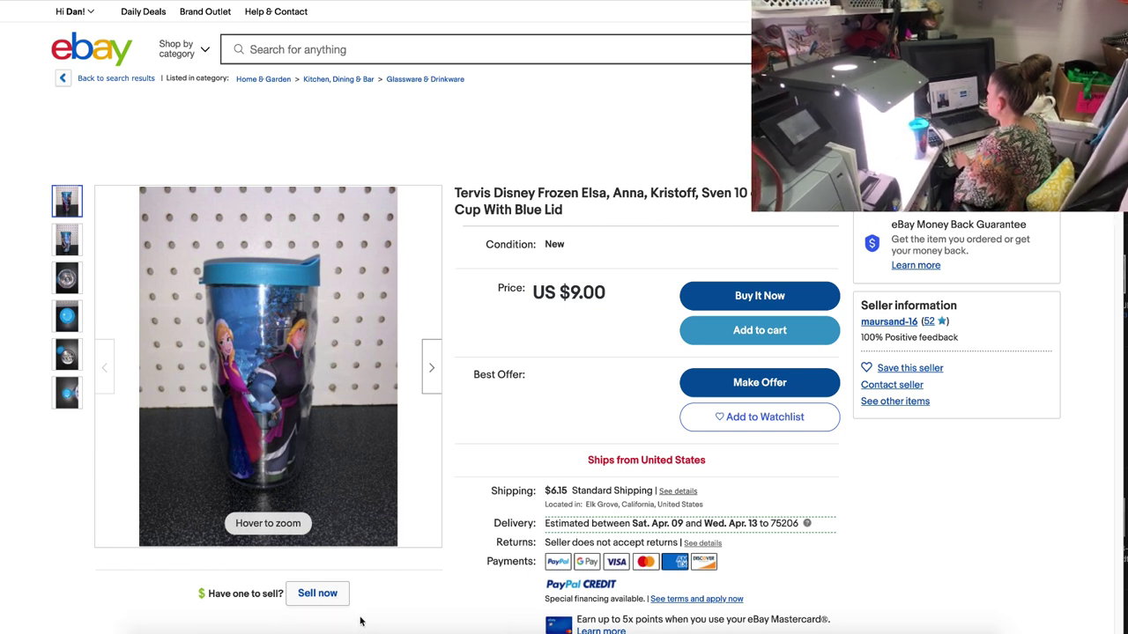
click(348, 588)
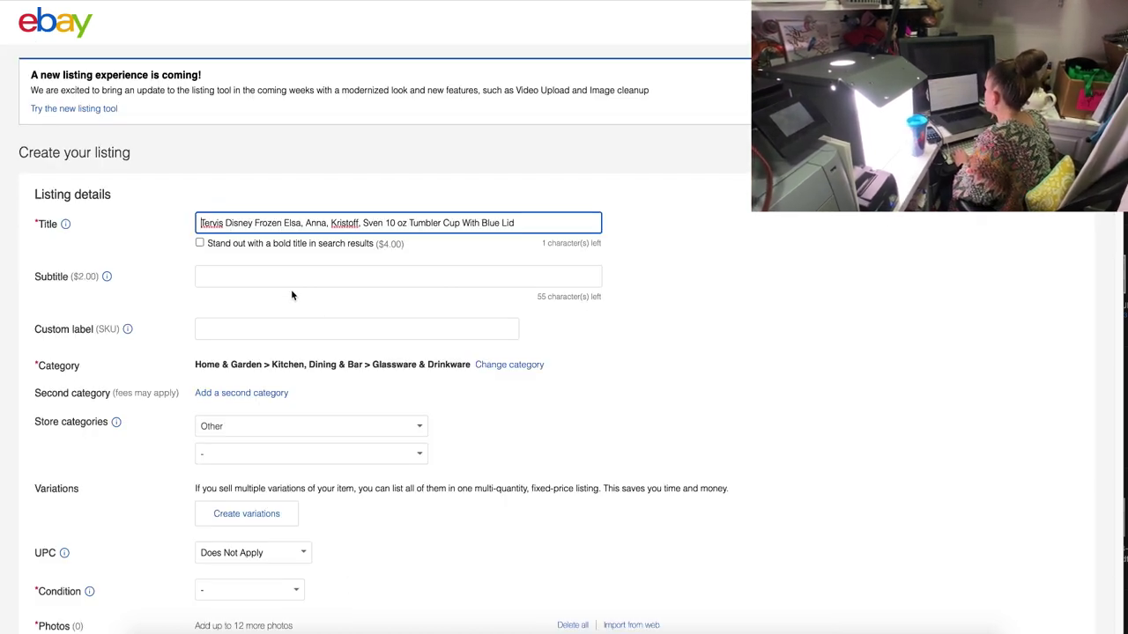
Set the custom label (SKU) to 1500 and the item condition to Used.
click(257, 330)
text(1500)
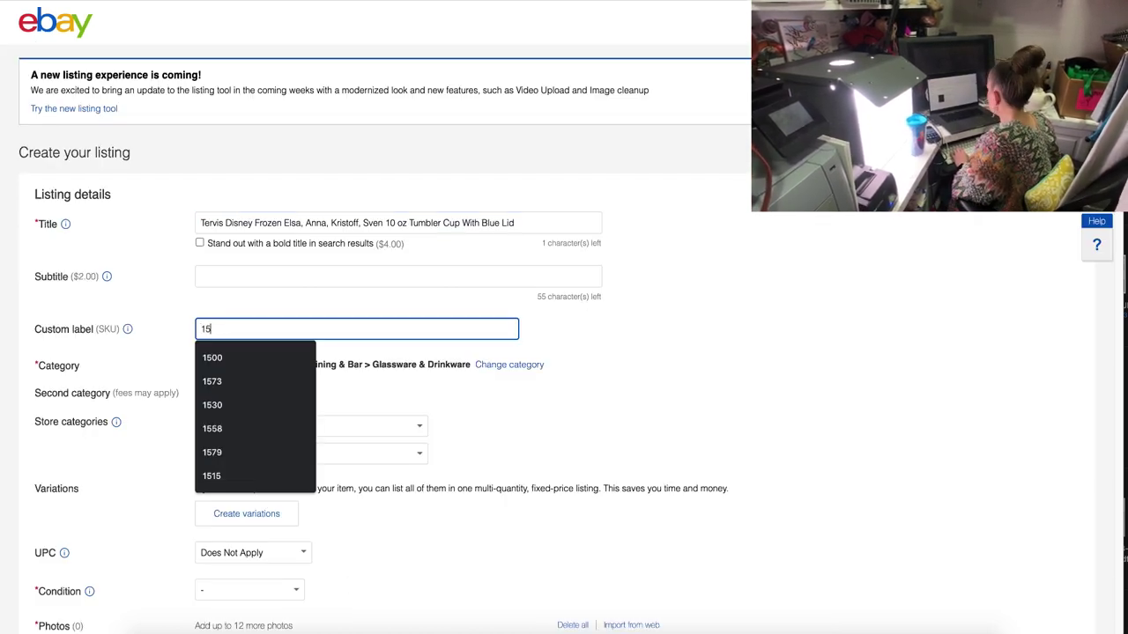
click(472, 393)
scroll(436, 416, down, 1)
scroll(436, 416, down, 3)
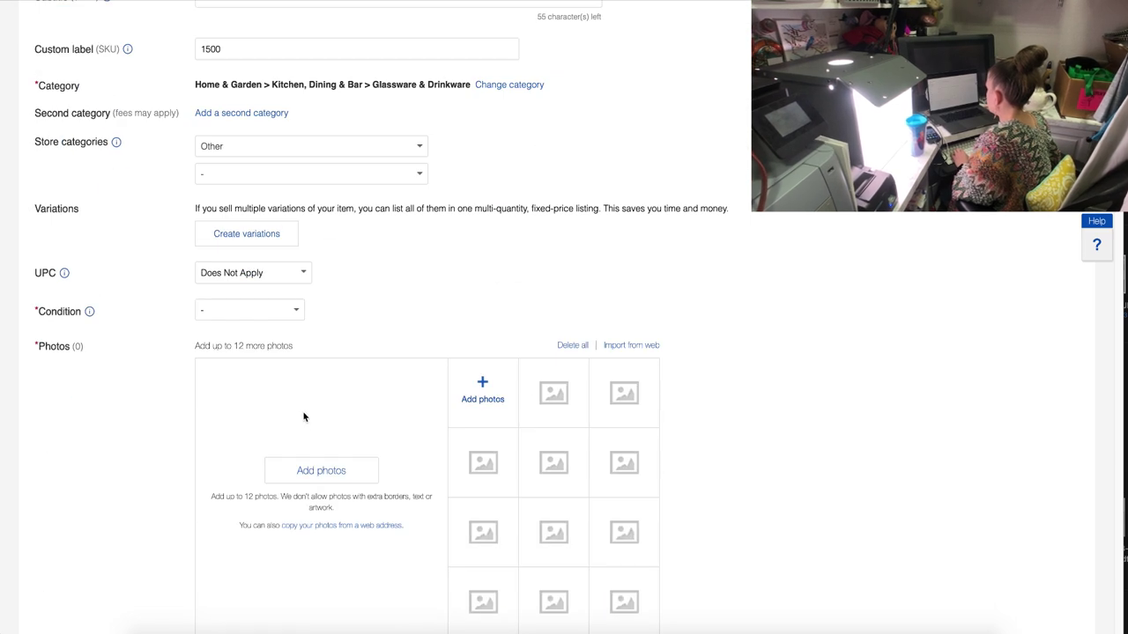
click(278, 310)
click(276, 353)
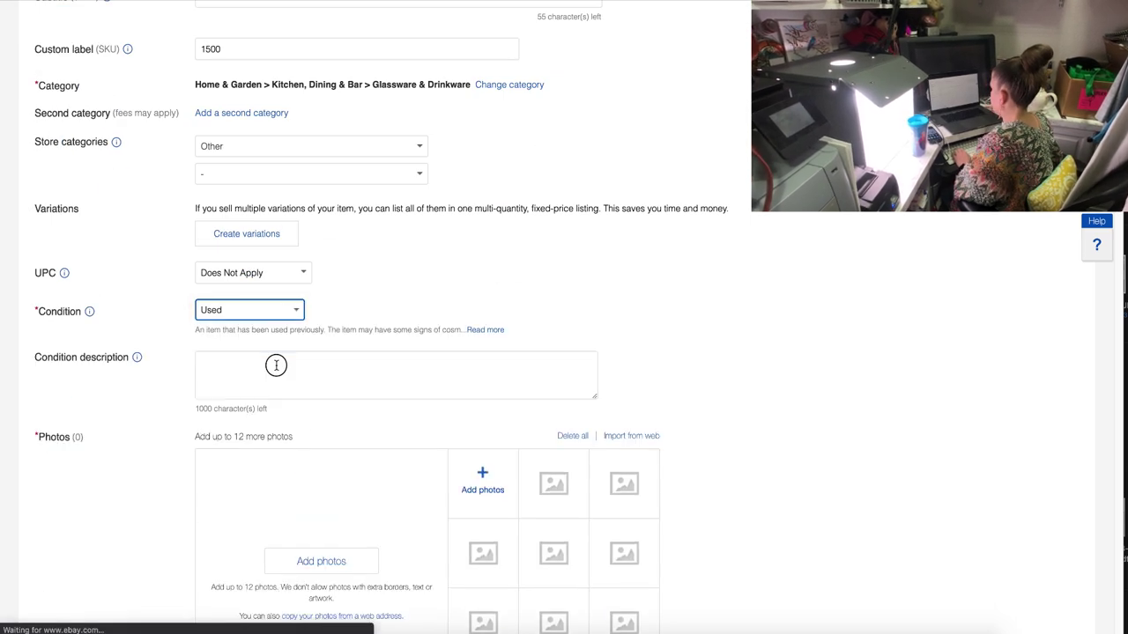
Enter the condition description "Excellent Pre-Owned Condition. Blue Lid has a bit of discoloration, but still in great condition!".
click(276, 357)
text(Excellent Pre-Owned Condition)
key(BackSpace)
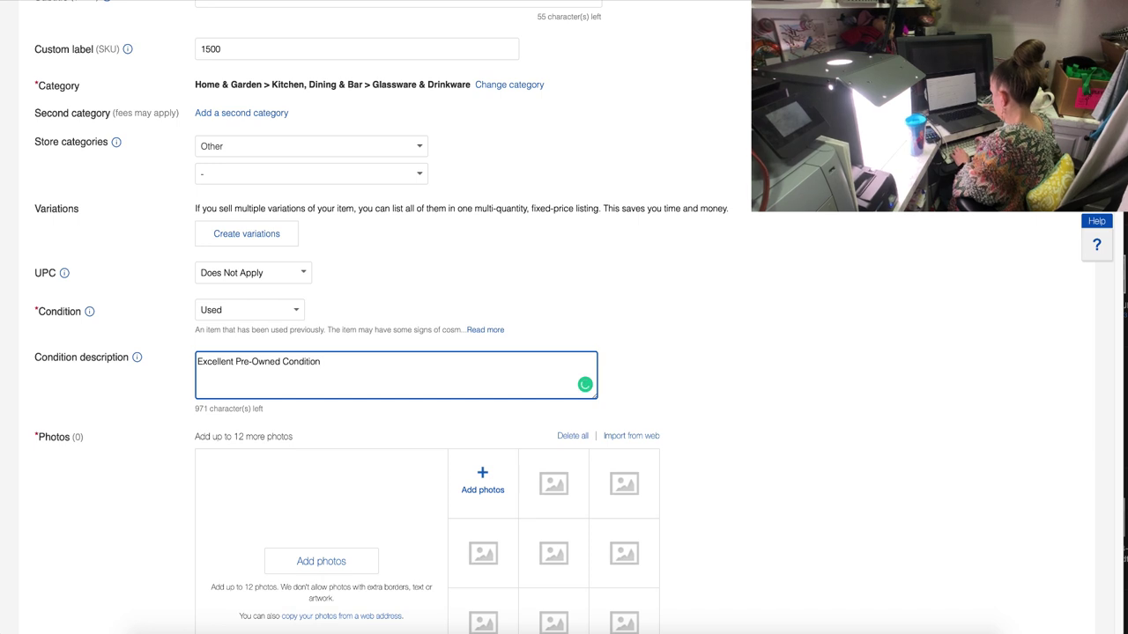
text(. )
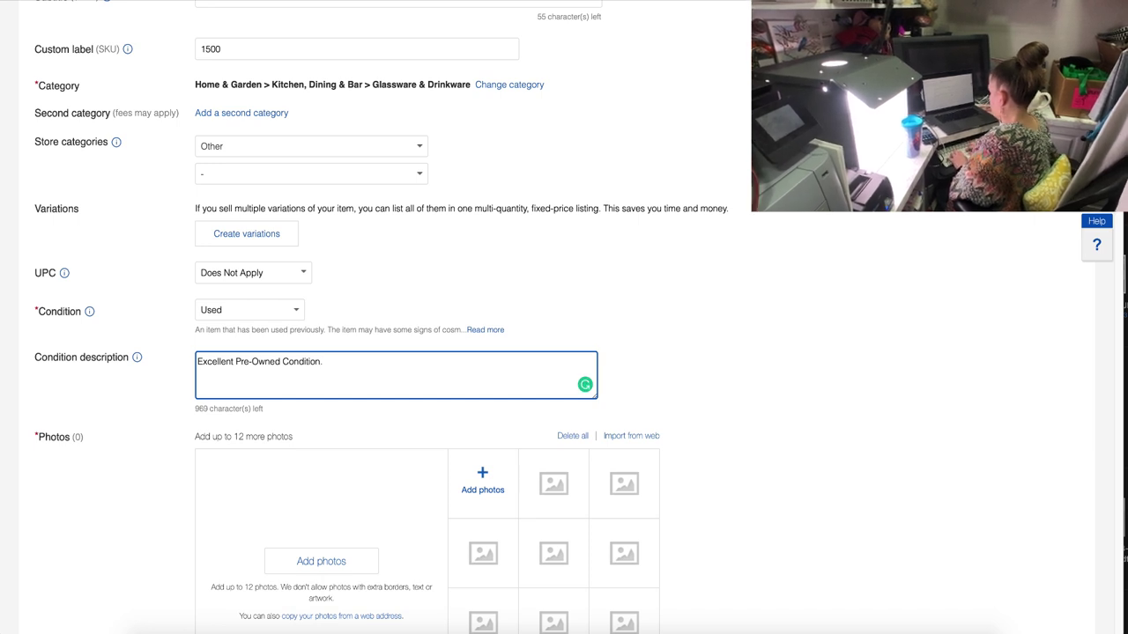
text(Blue L)
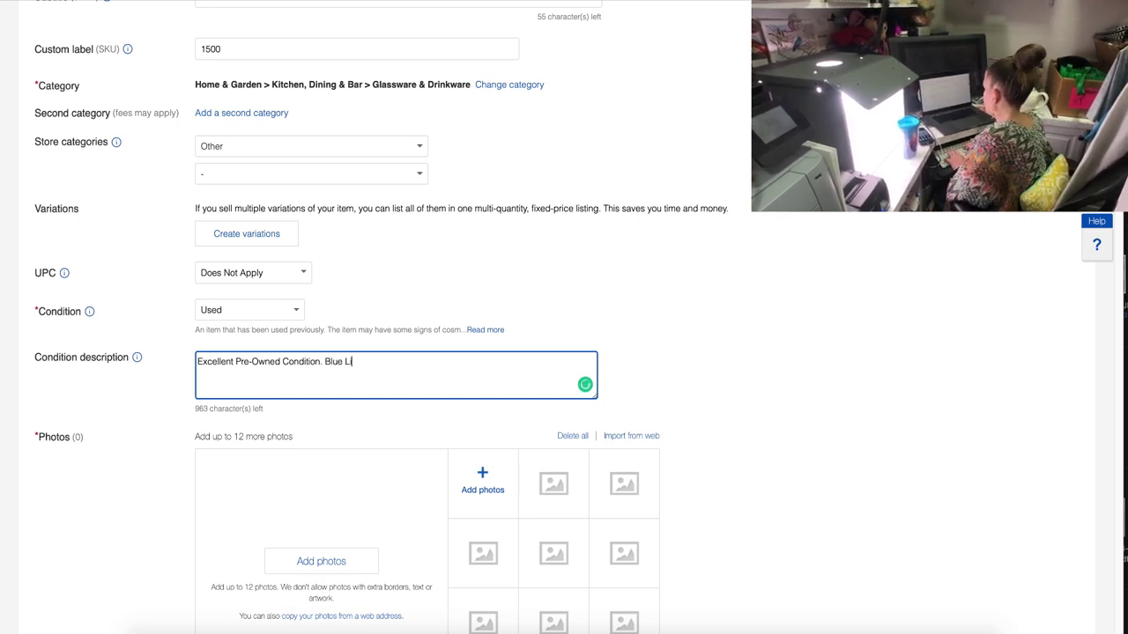
text(id has a )
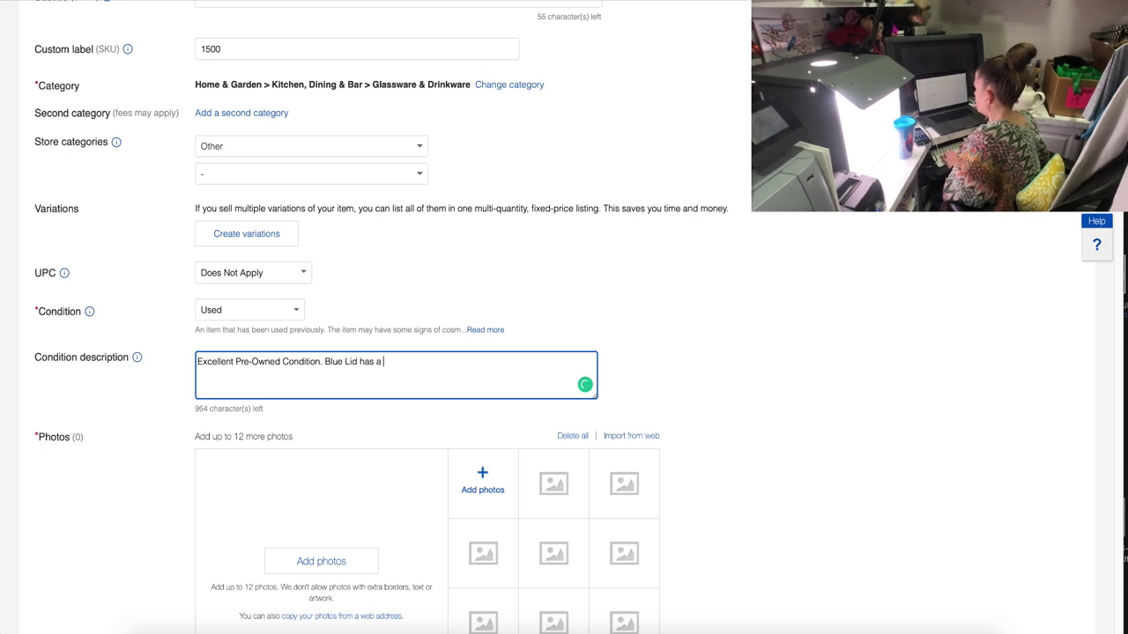
text(bit of discoloration)
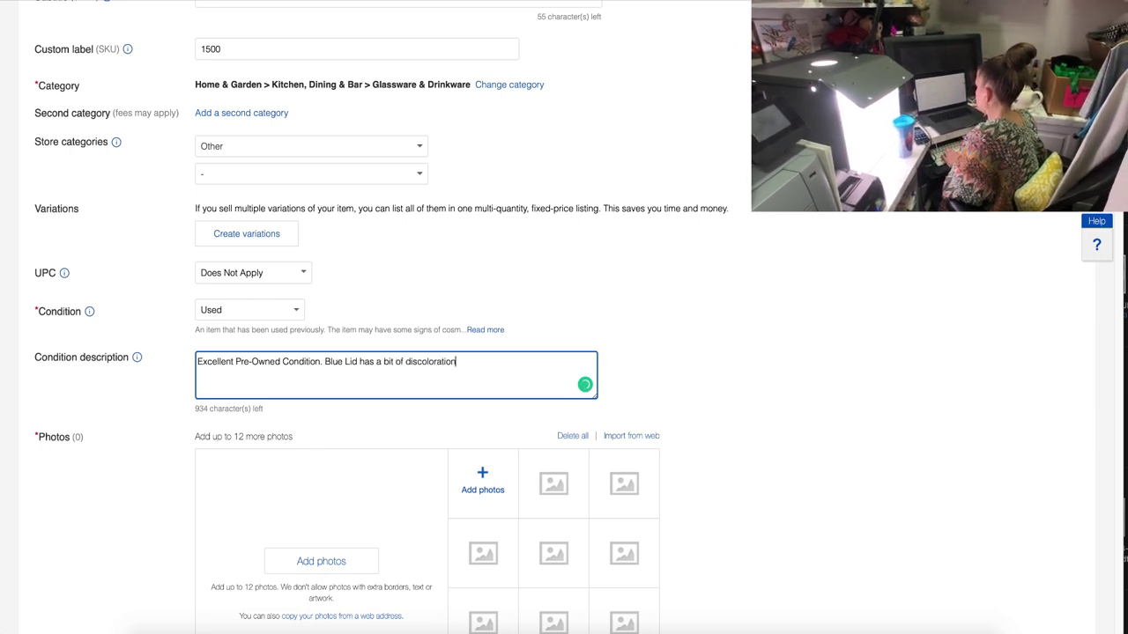
text(, but still in great condition)
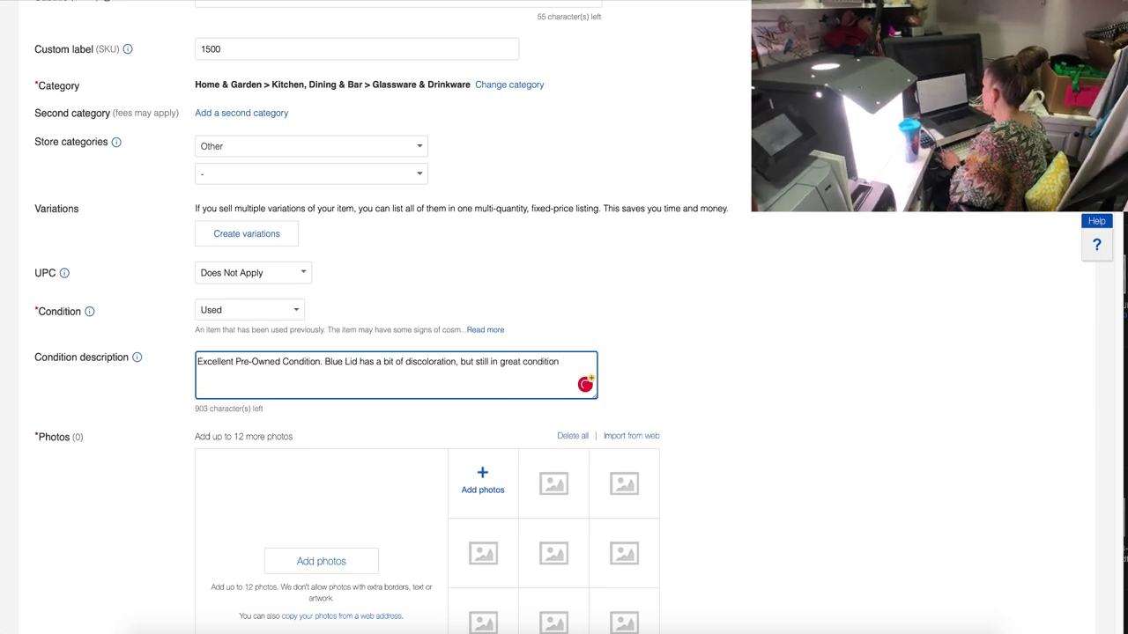
text(!)
Accept the suggested item specifics individually: color Blue, character family Disney, model Anna, Frozen Elsa, Sven, Kristoff, and set includes Cup Lid.
scroll(366, 317, down, 1)
scroll(366, 318, down, 8)
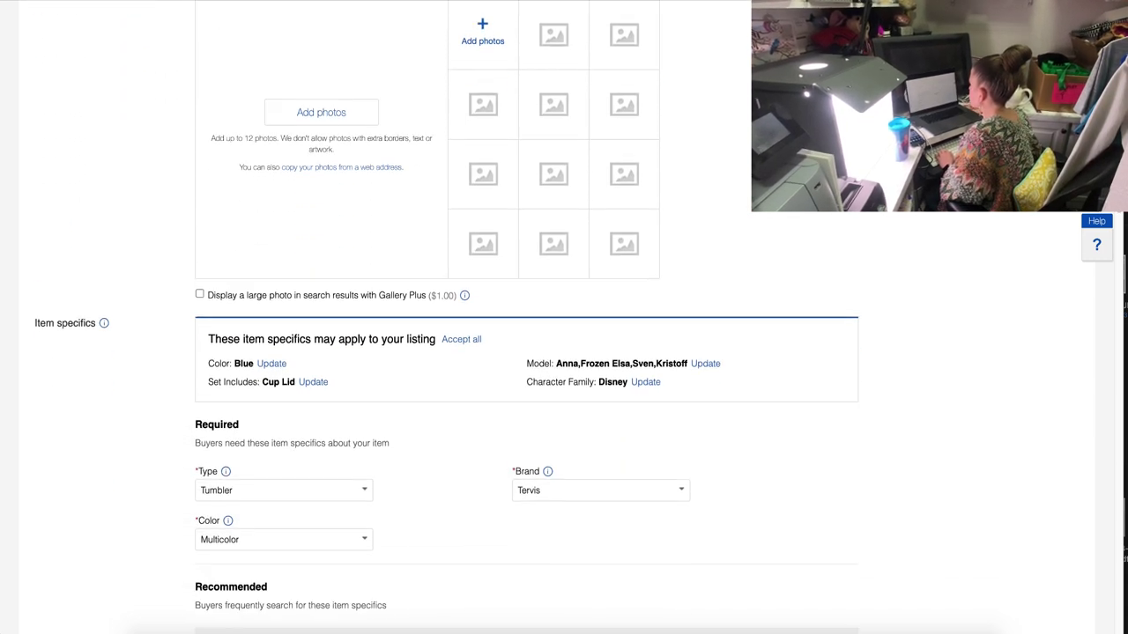
click(273, 364)
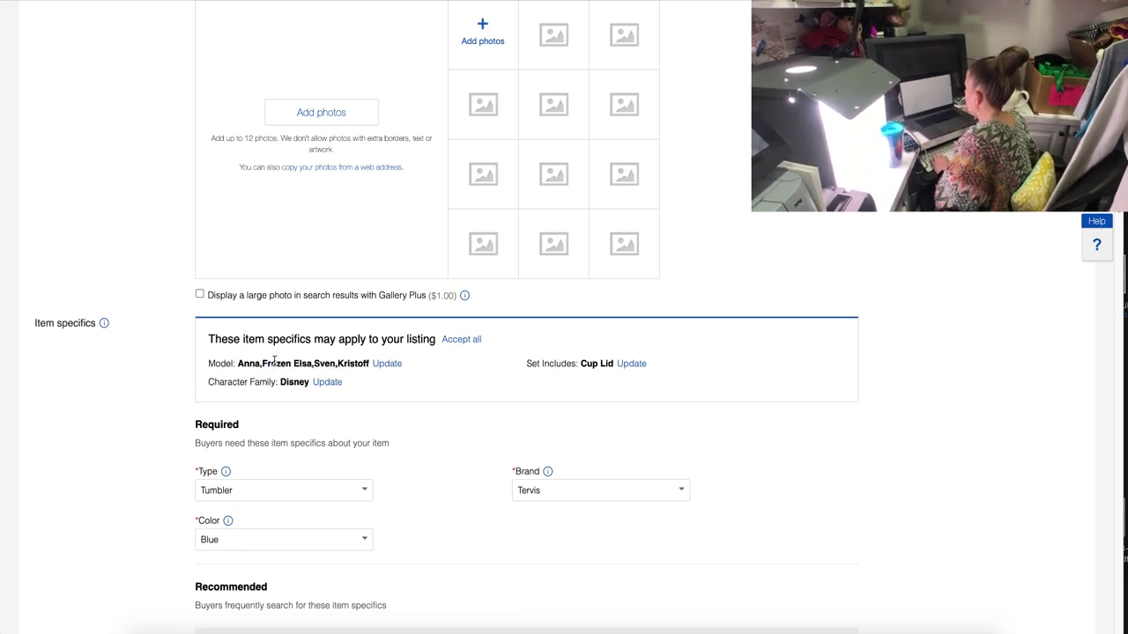
click(317, 386)
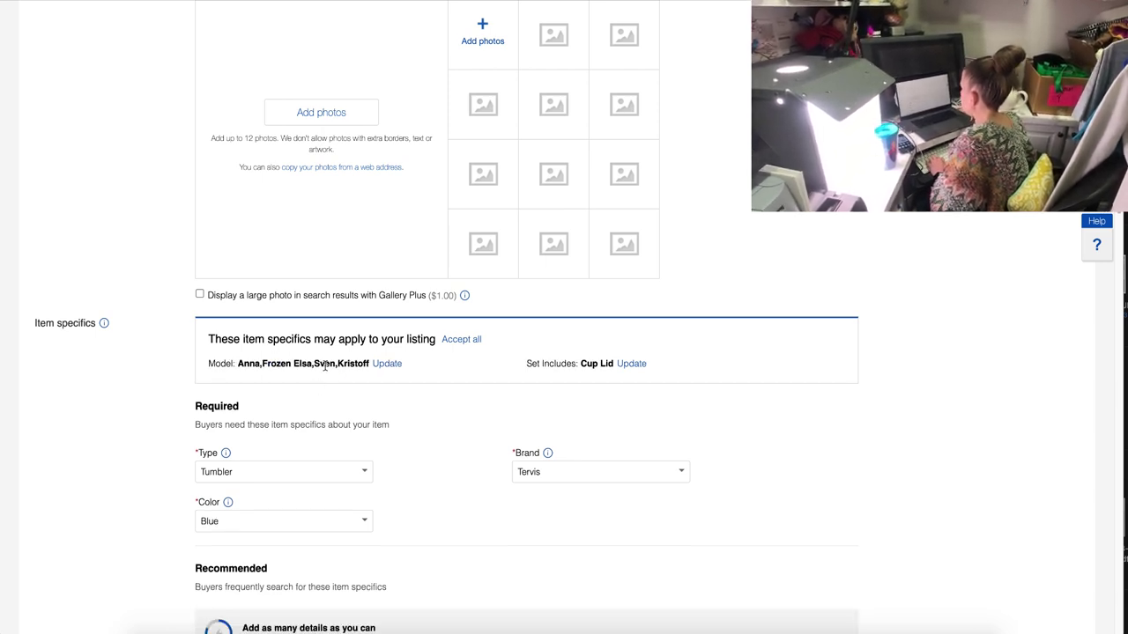
click(389, 365)
click(332, 367)
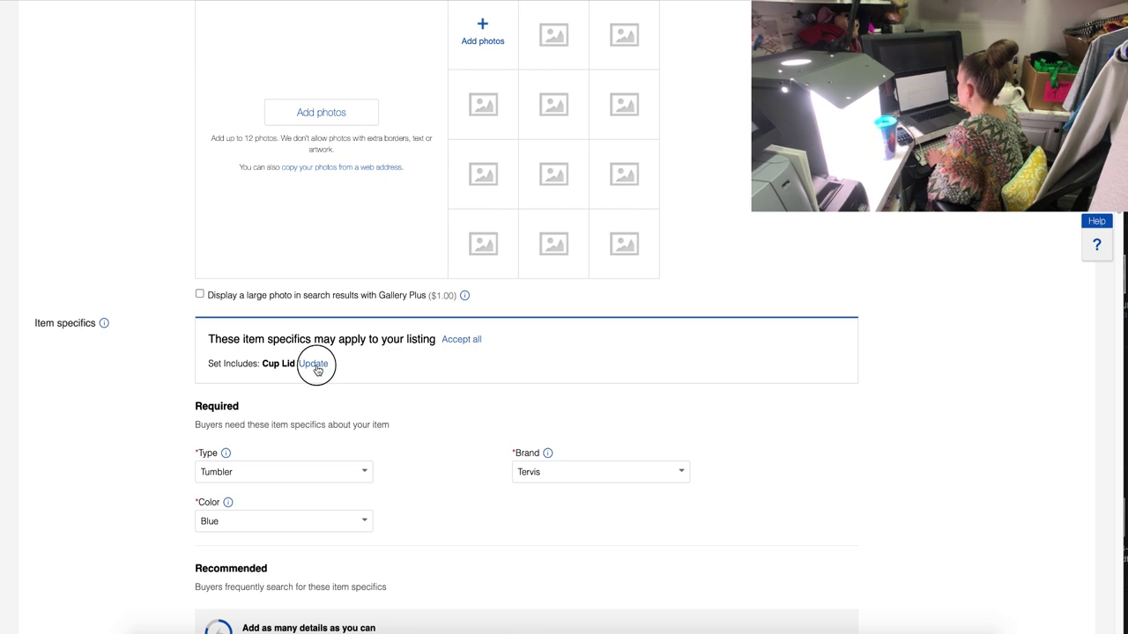
Review the remaining item specifics and check the tumbler's capacity stated in the title.
scroll(375, 403, down, 10)
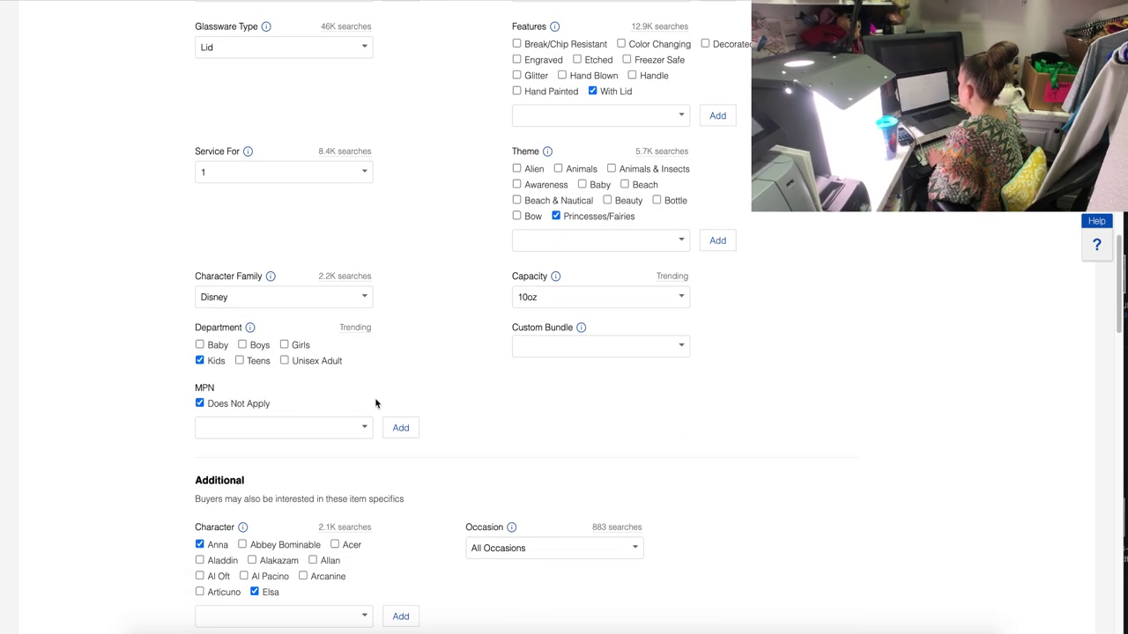
scroll(376, 404, down, 3)
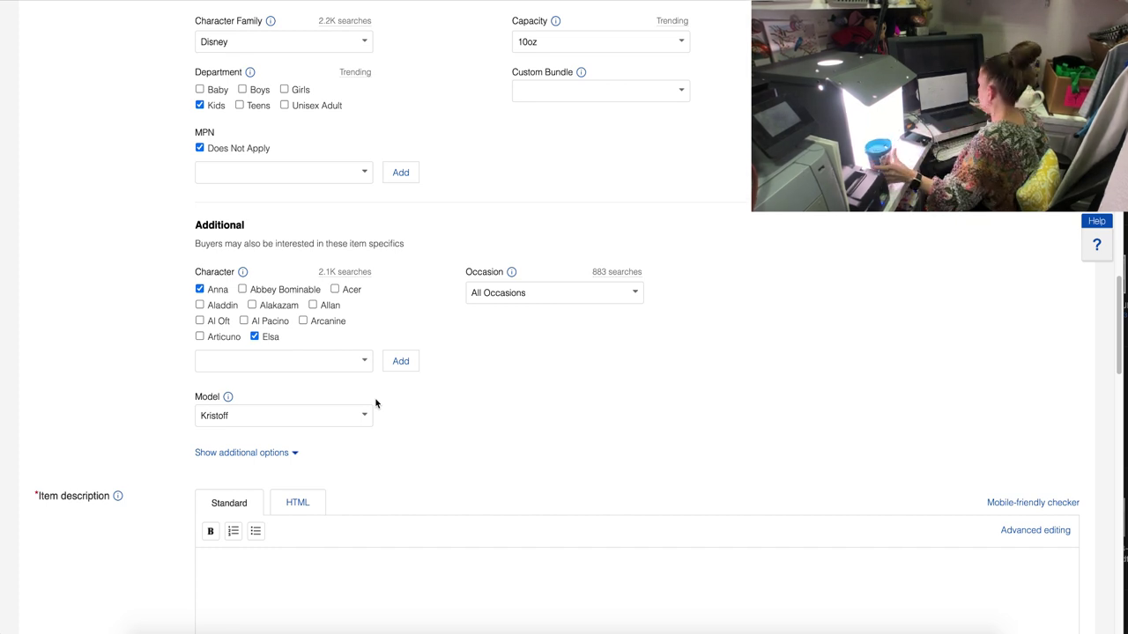
scroll(375, 403, up, 20)
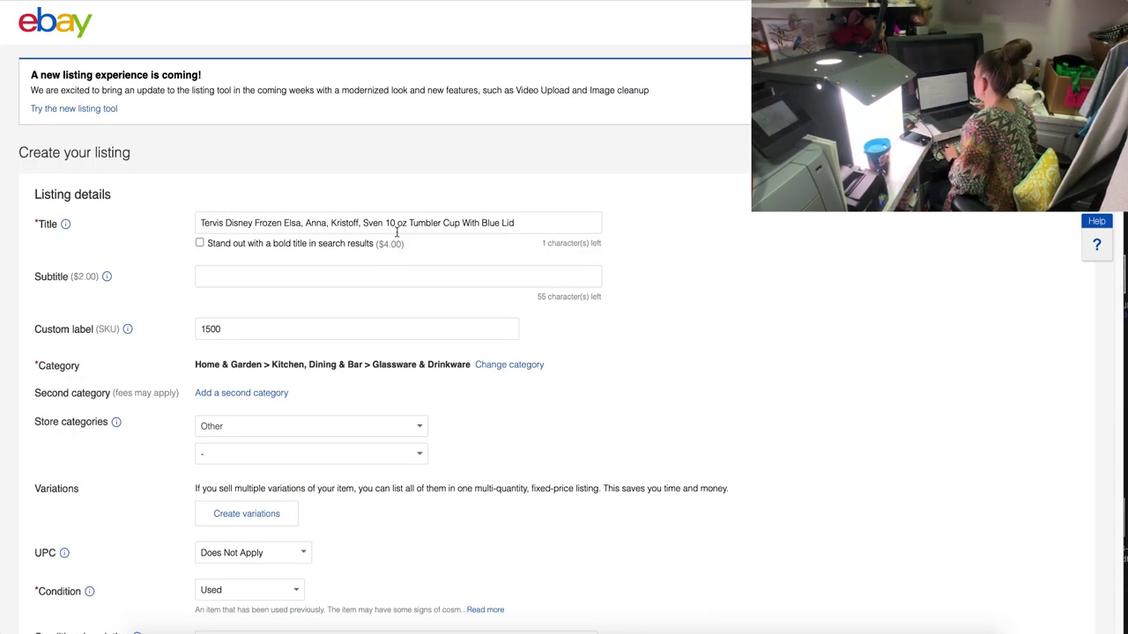
click(398, 222)
double_click(400, 222)
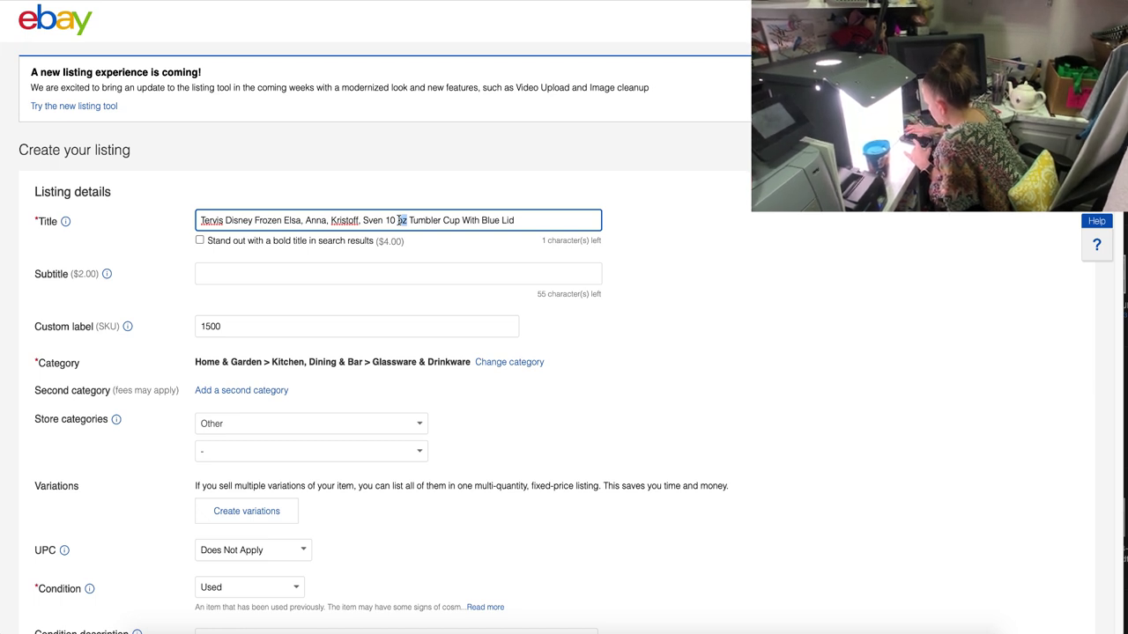
click(532, 203)
Add the five tumbler photos from Finder to the listing's photo section.
scroll(534, 204, down, 3)
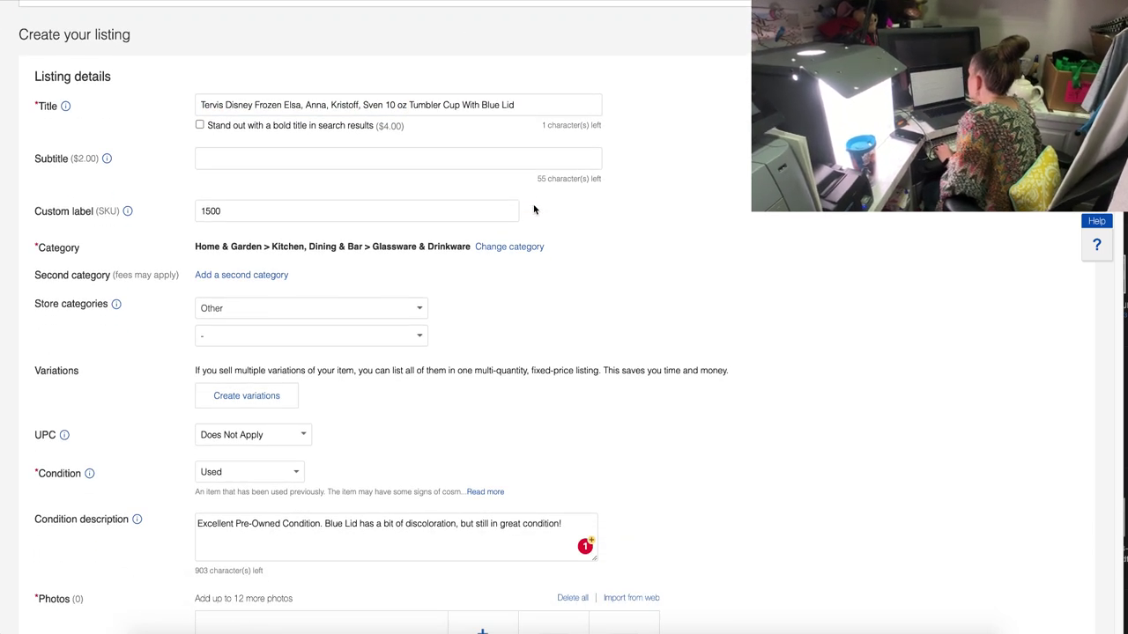
key(super+Tab)
scroll(533, 209, down, 5)
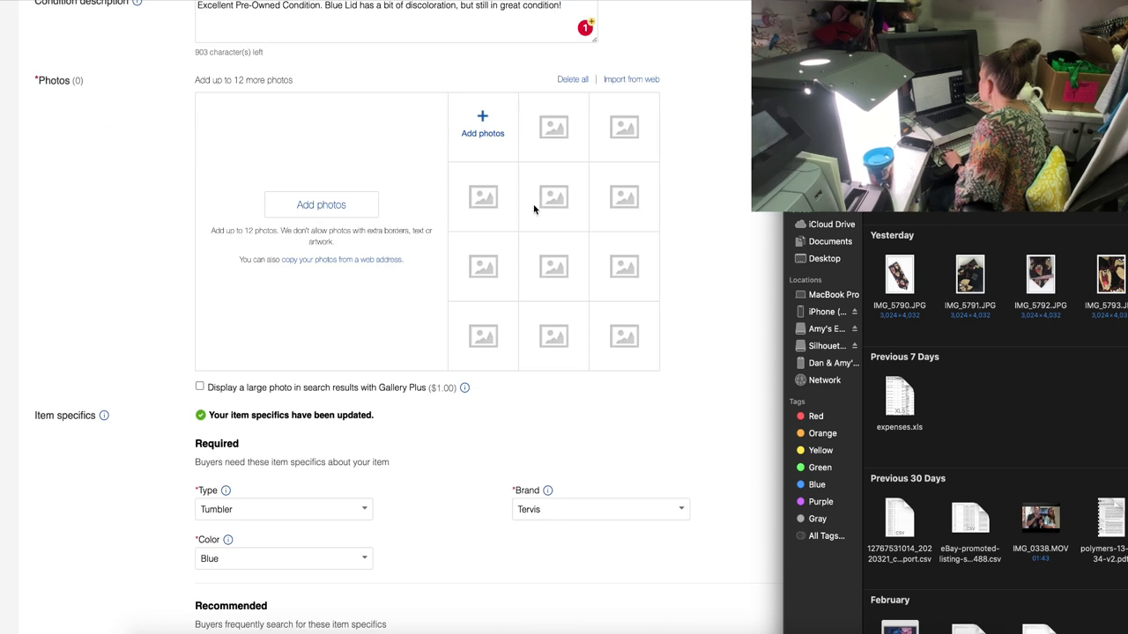
drag(1114, 282, 463, 181)
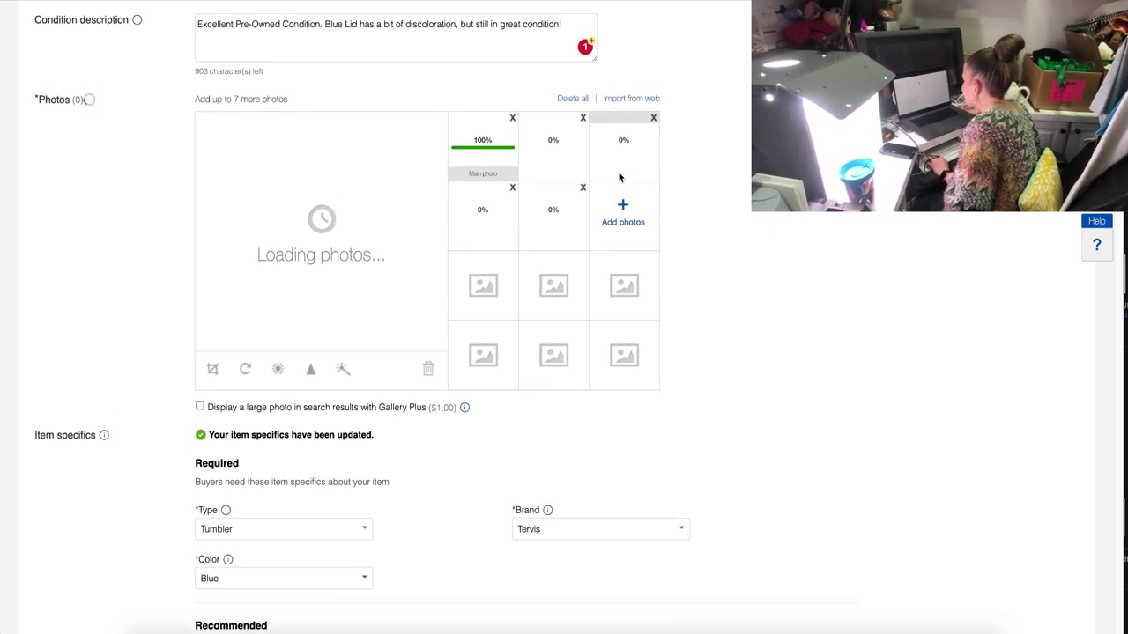
Set the main photo's brightness to 28 and contrast to 42, save the edit, and select the second photo.
scroll(620, 178, up, 4)
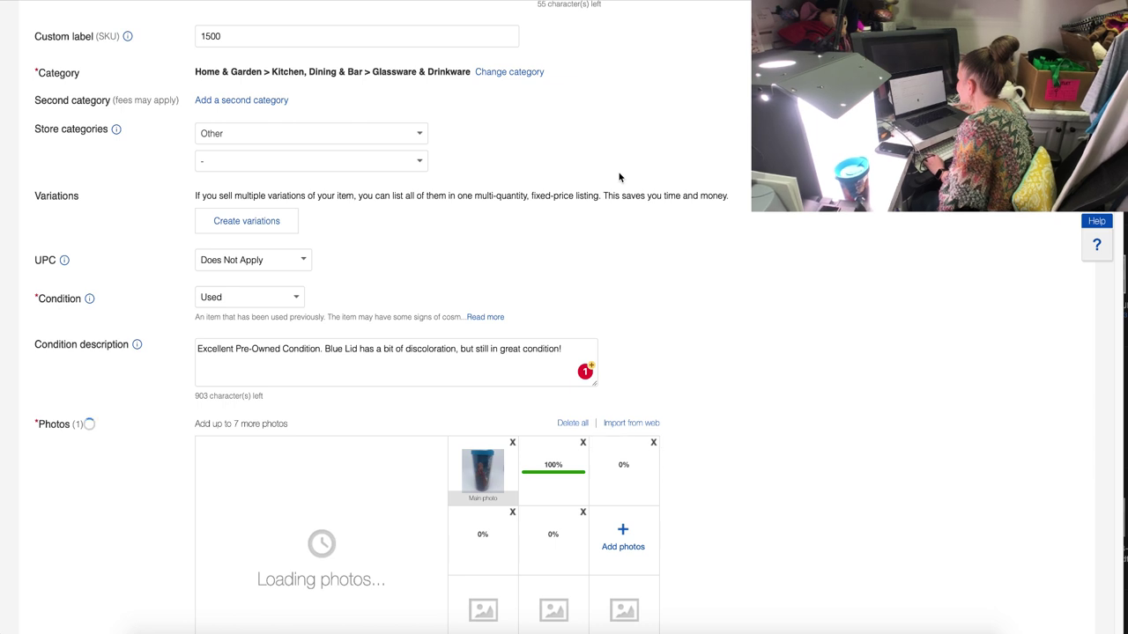
scroll(620, 177, down, 2)
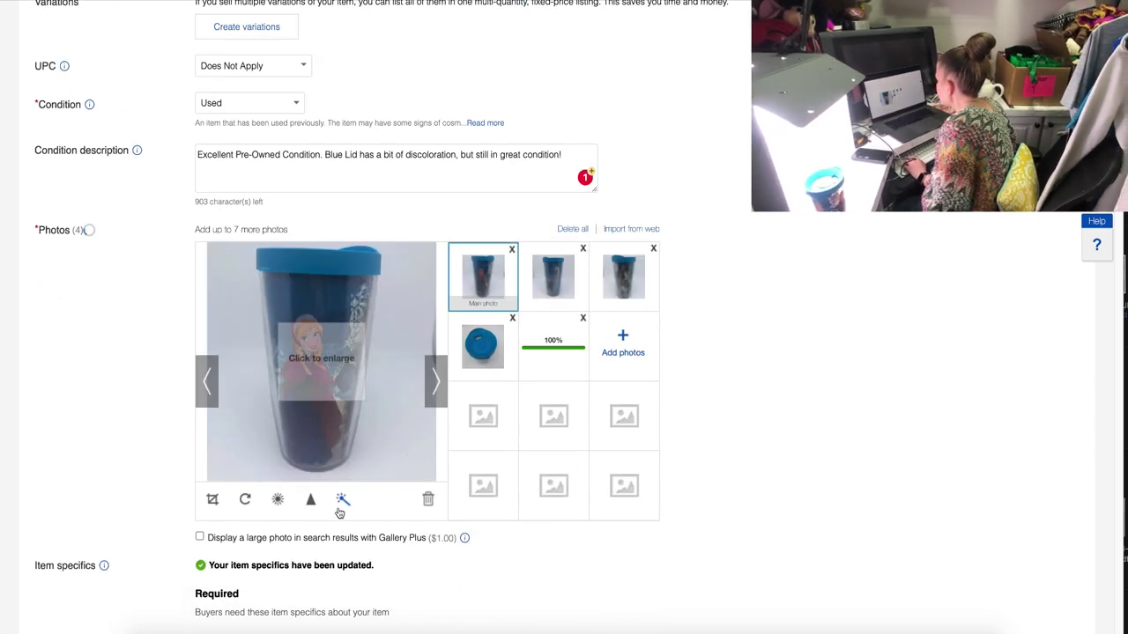
click(278, 500)
drag(319, 453, 346, 474)
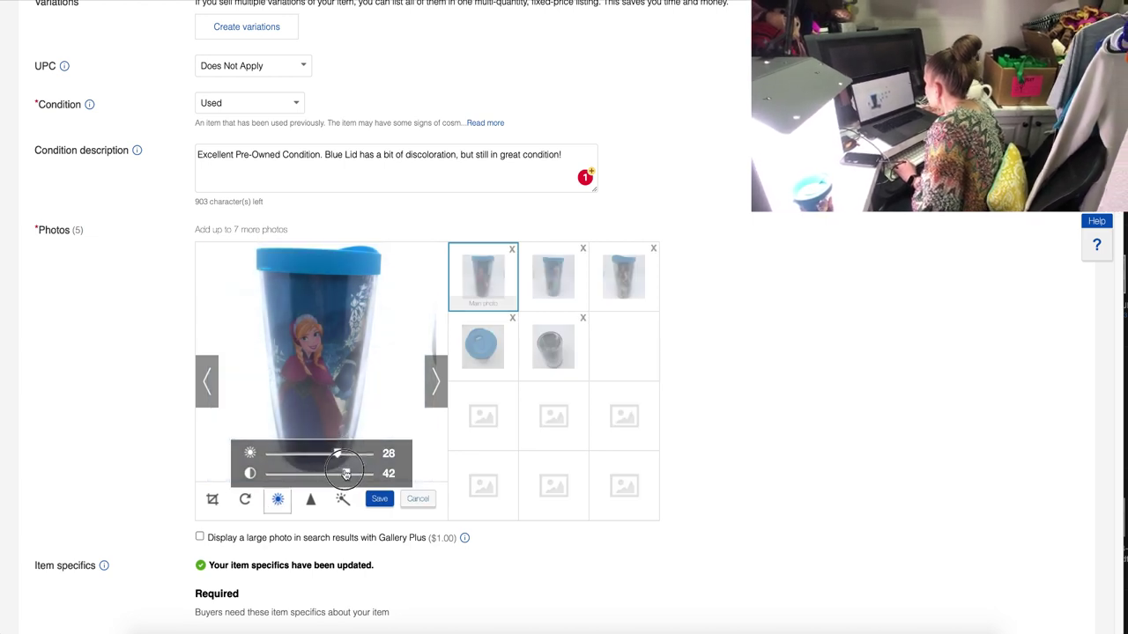
click(379, 500)
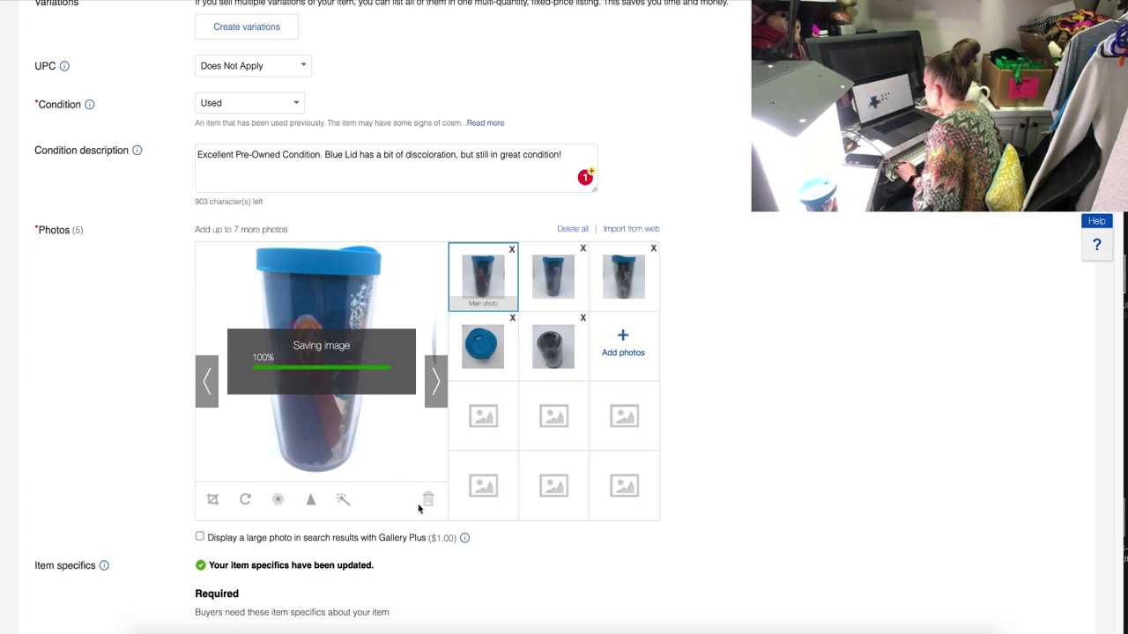
click(551, 301)
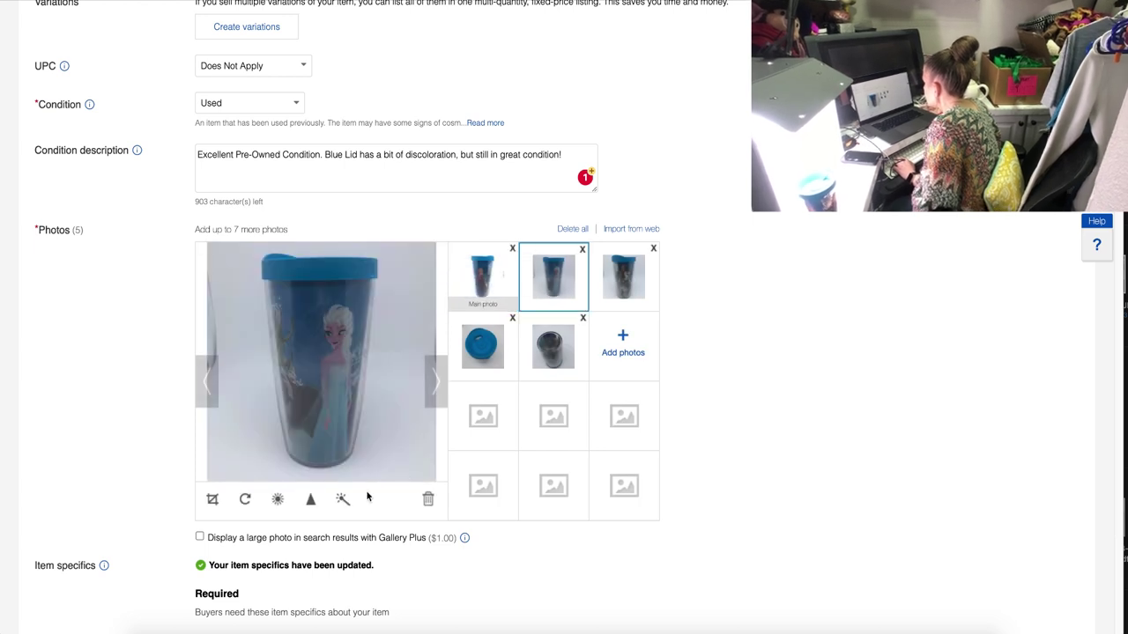
Set the second photo's brightness to 30 and contrast to 45, save the edit, and make it the main photo.
click(278, 499)
drag(325, 455, 349, 476)
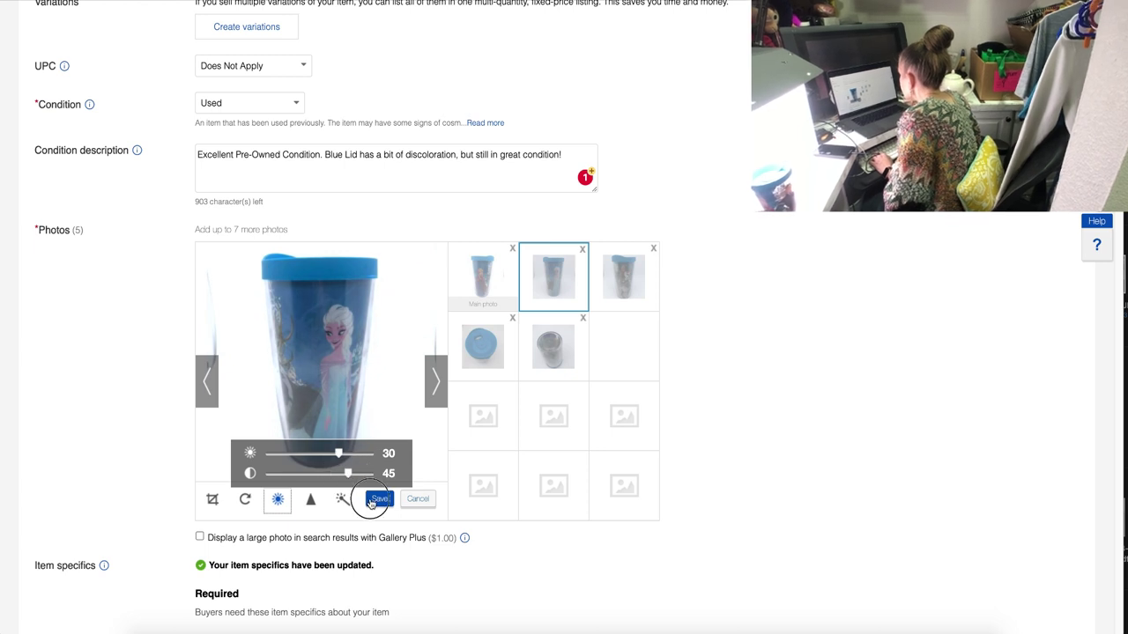
click(379, 499)
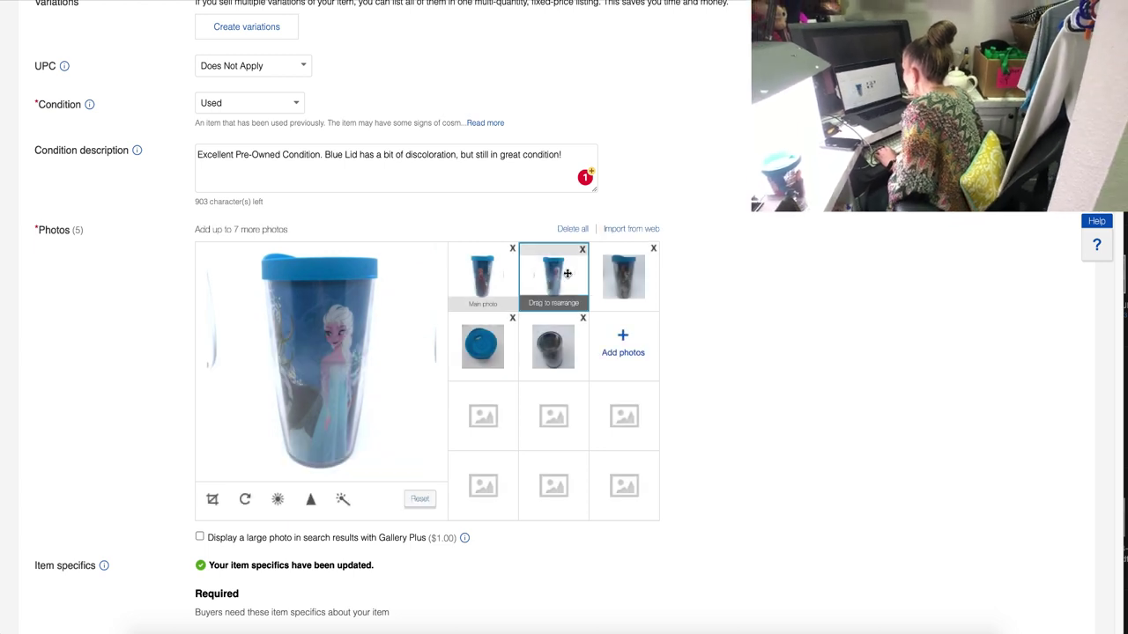
drag(579, 284, 488, 270)
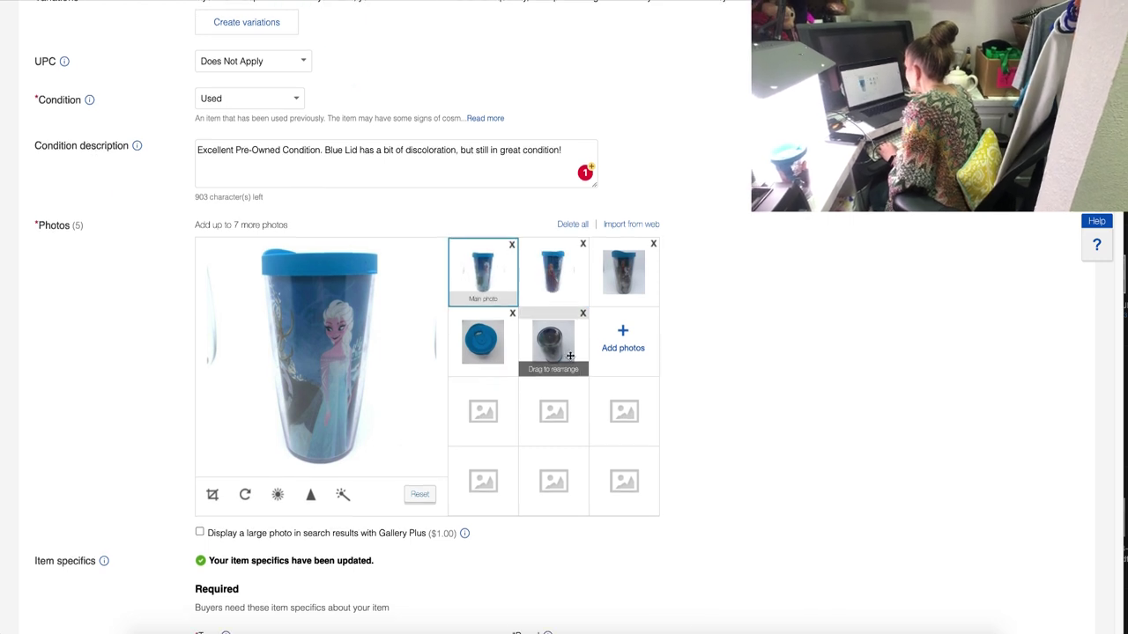
scroll(570, 355, down, 10)
scroll(570, 355, down, 6)
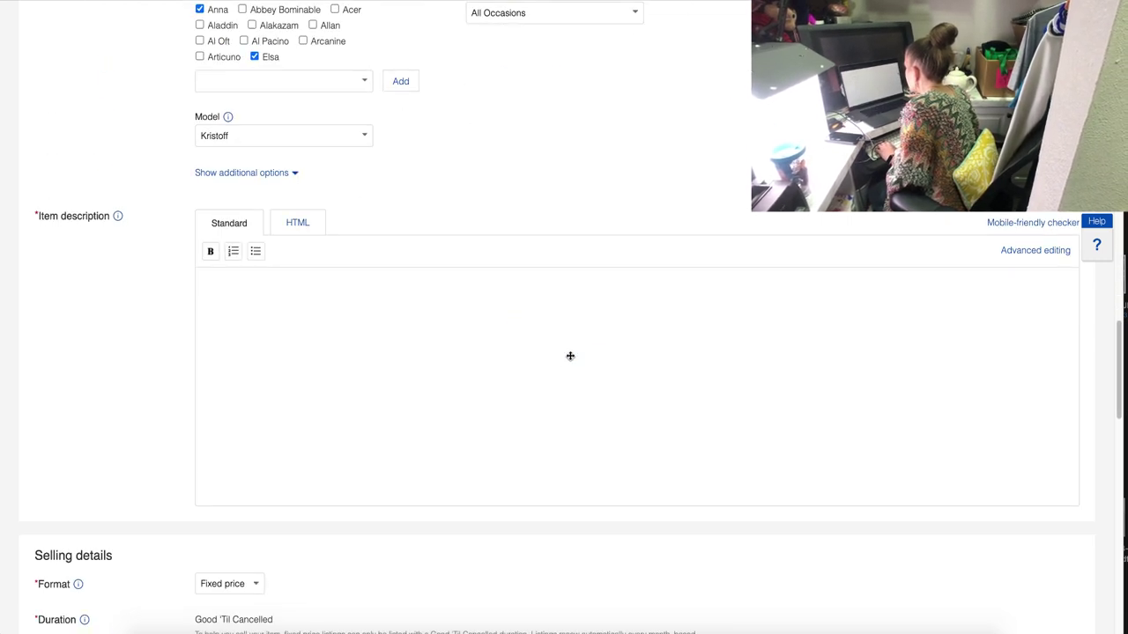
click(569, 355)
text(Pyrex Butterprint Amish Refrigerator White Dish Lot of 2 4"x3" and 6"x4" NO LIDS)
key(ctrl+z)
Copy the listing's full title into the empty item description.
scroll(569, 355, up, 15)
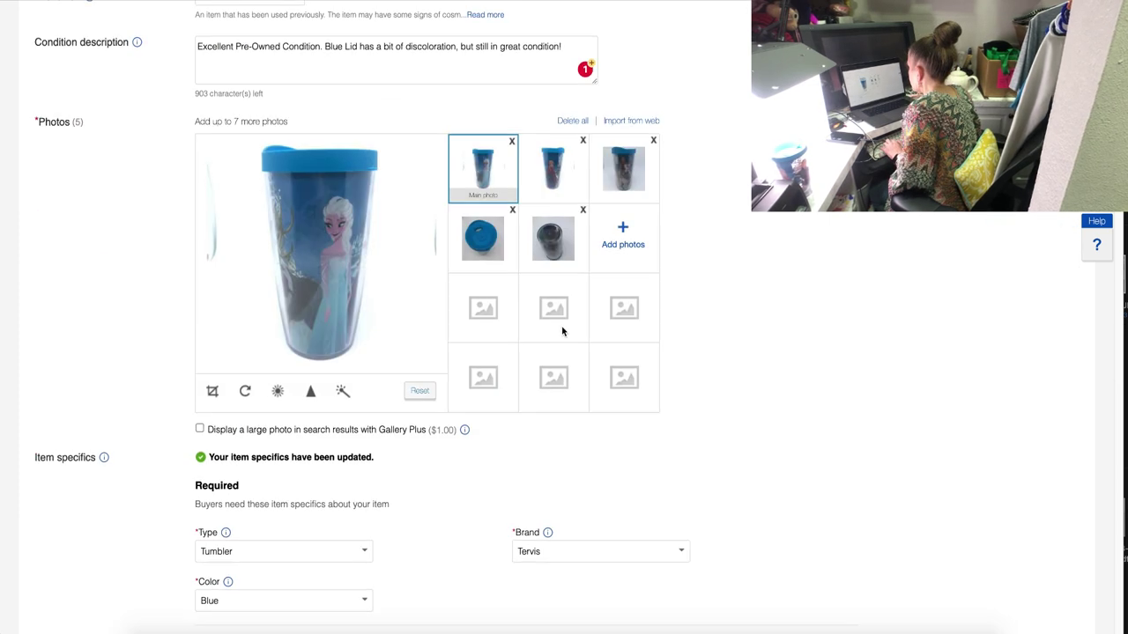
click(497, 219)
key(ctrl+a)
key(ctrl+c)
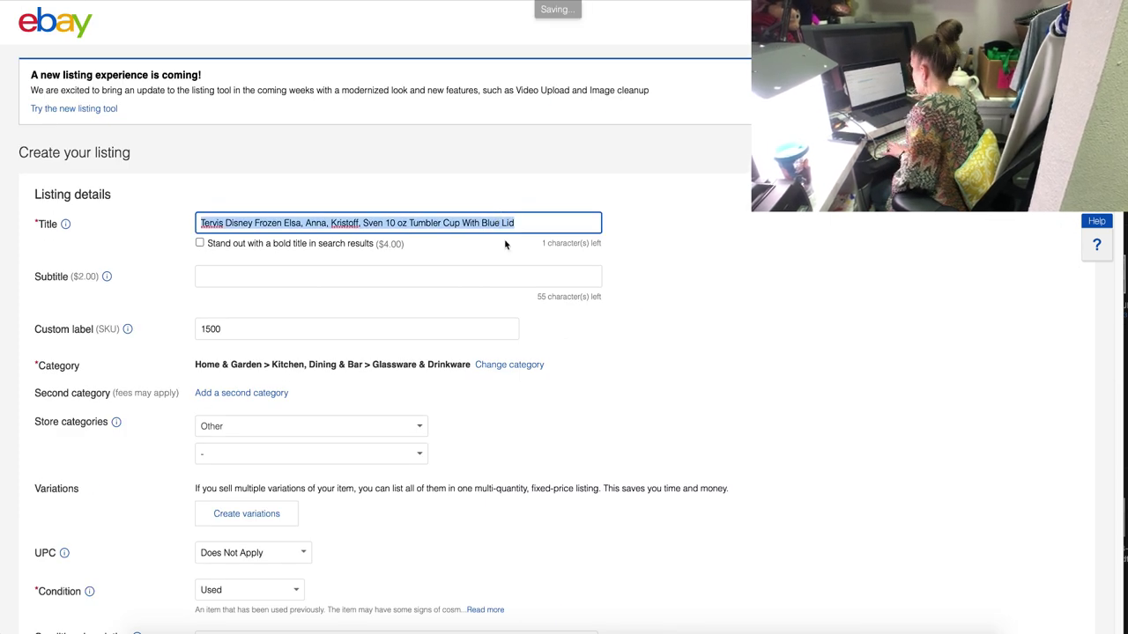
scroll(505, 245, down, 15)
click(506, 251)
key(ctrl+v)
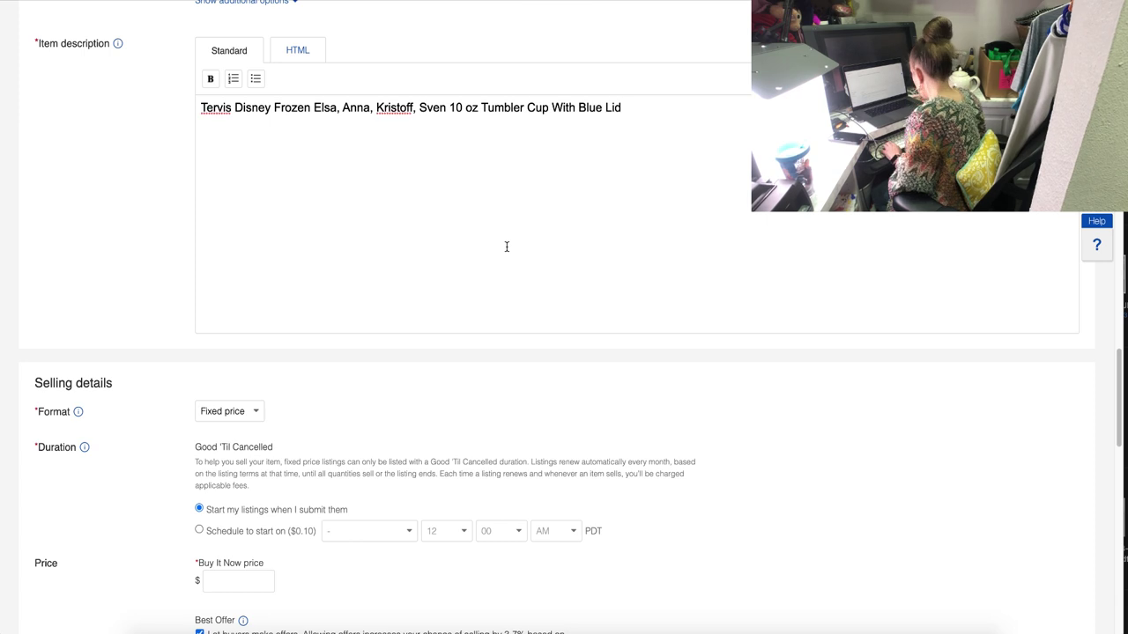
Add "Excellent Pre-Owned Condition" on a new line below the title in the item description.
key(Return)
text(e)
text($)
key(Return)
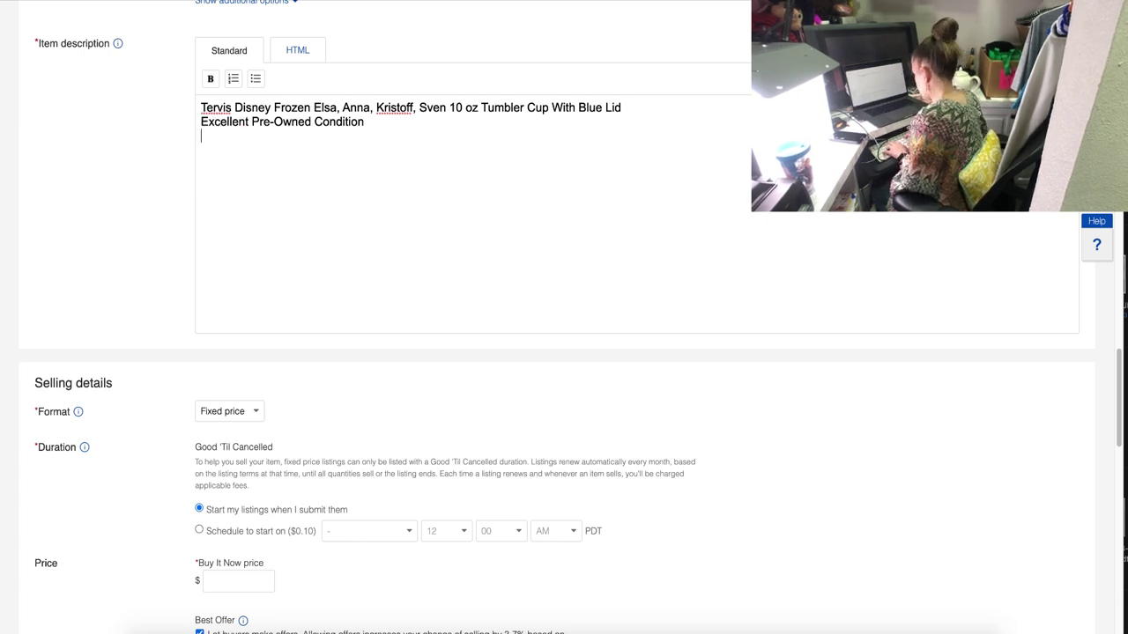
text(m$)
key(BackSpace)
key(BackSpace)
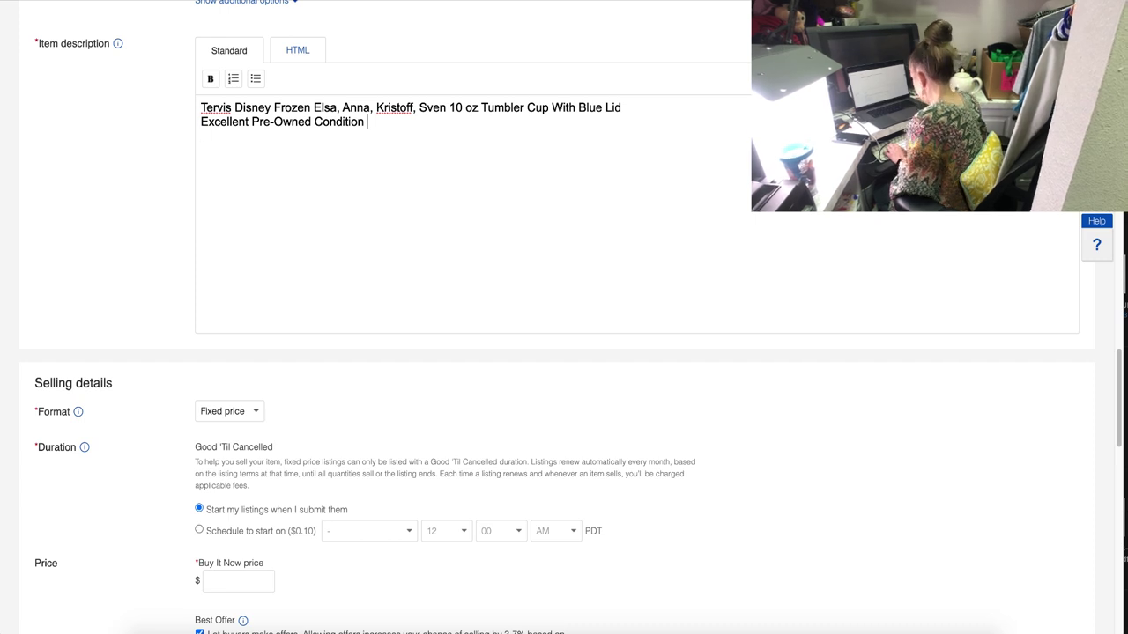
Continue the condition line by noting that the blue lid has a bit of discoloration but is still in great shape, ending with "See Photos.".
text(Blue lid )
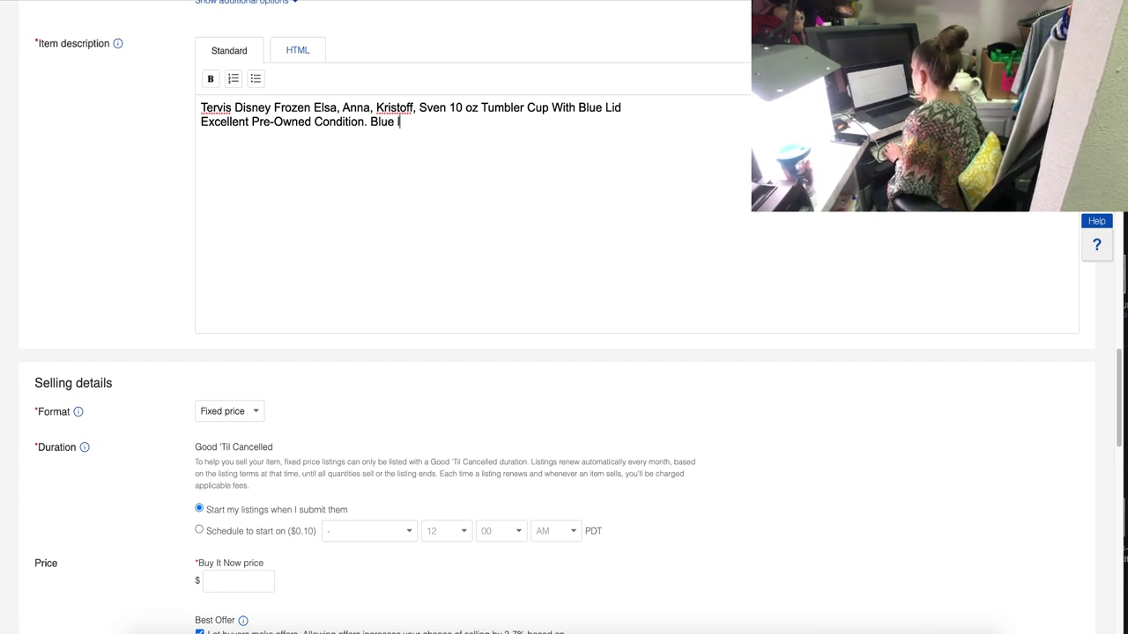
text(has a bit )
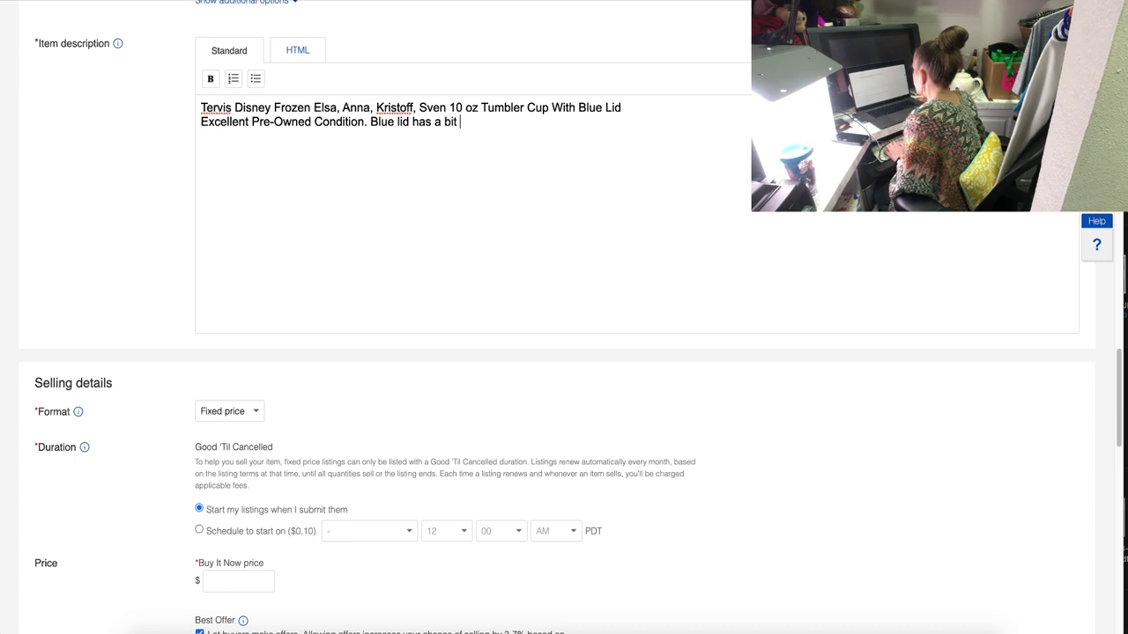
text(of dicoloration,)
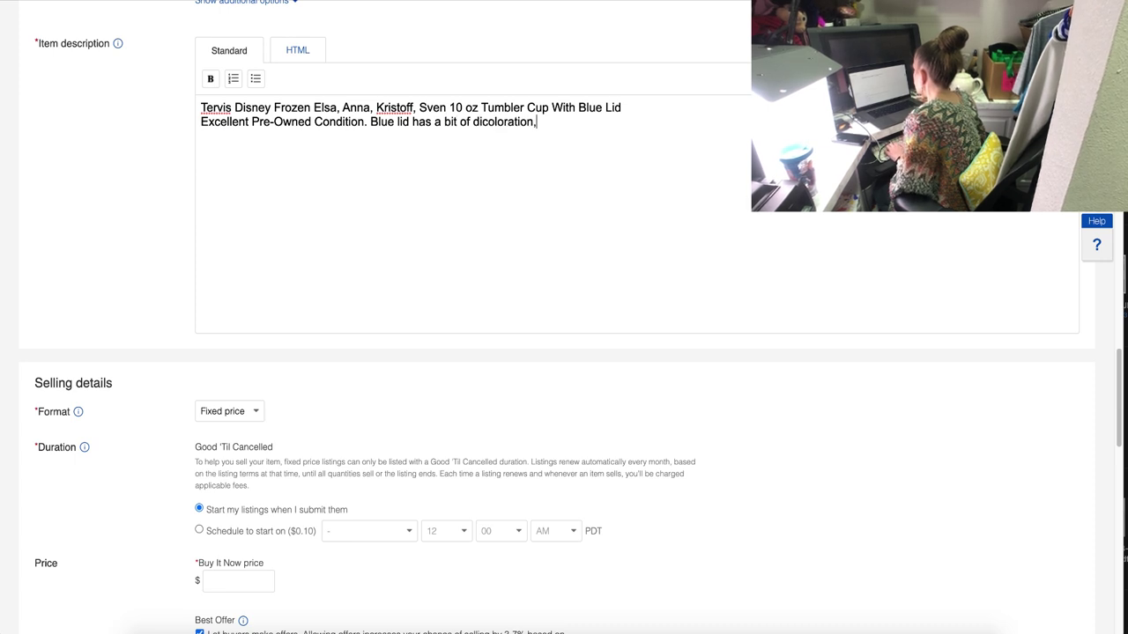
text( btu still in gre)
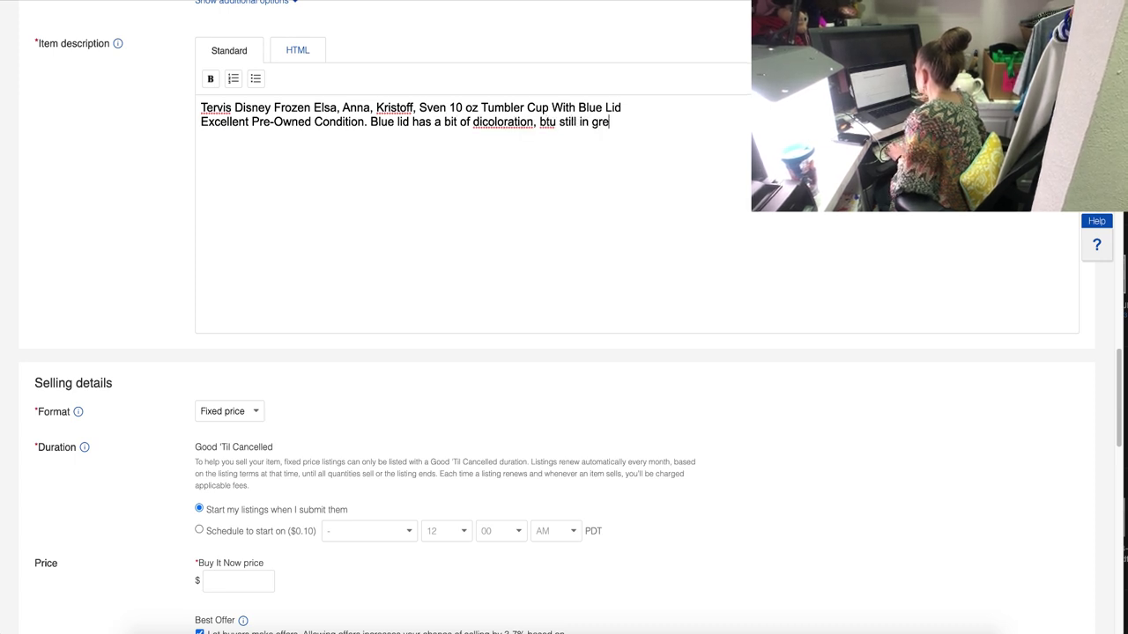
text(at shape)
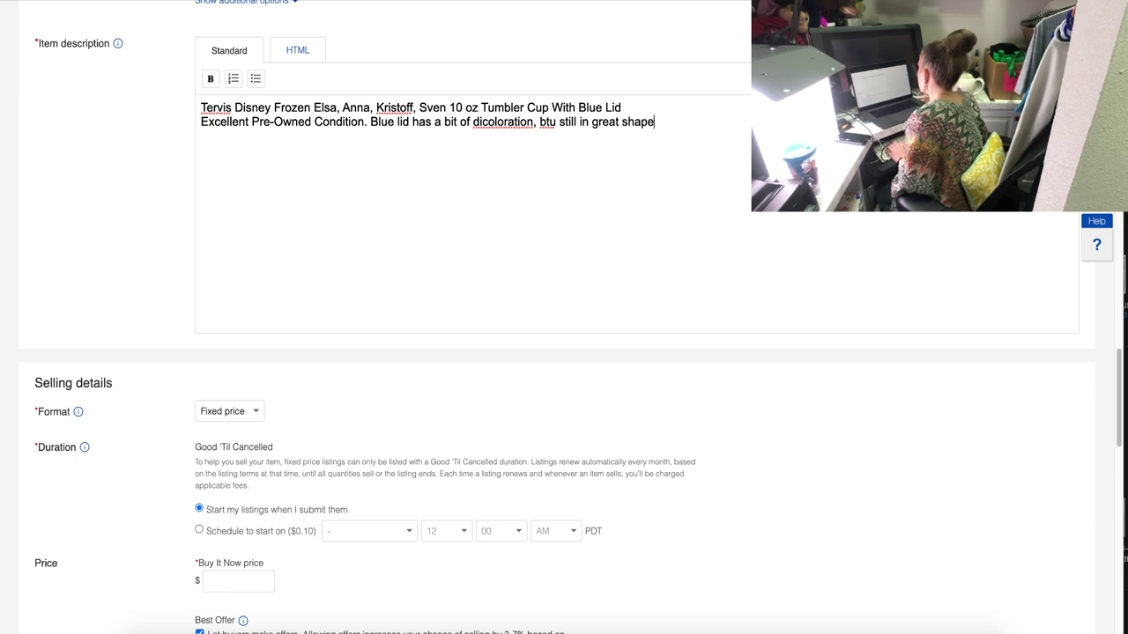
text(. See PHoto)
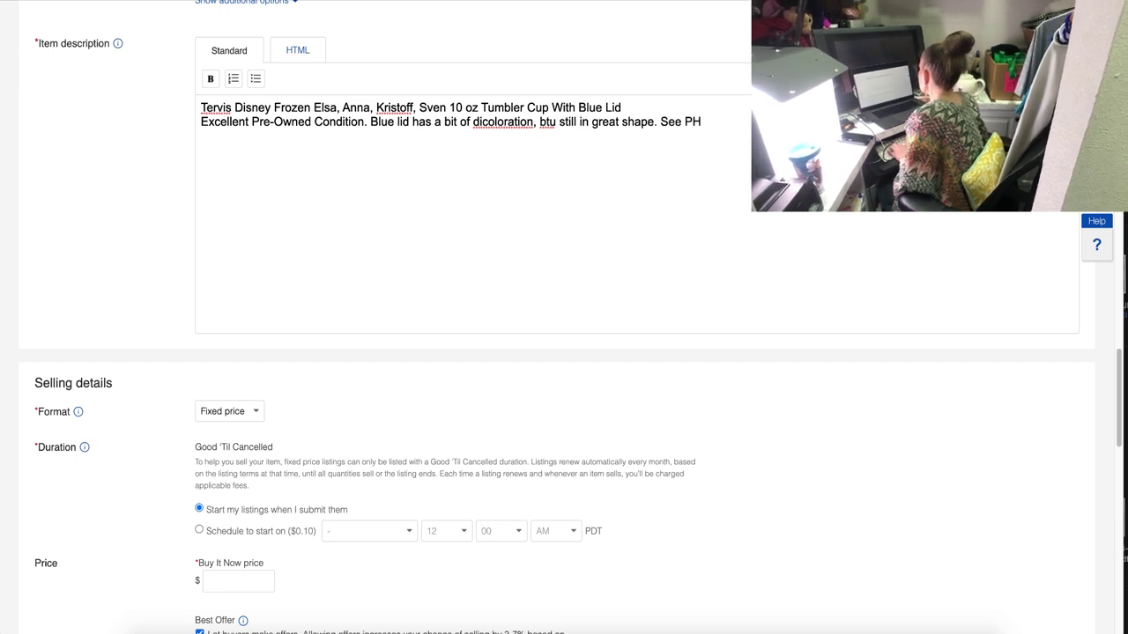
key(BackSpace)
text(hotos.)
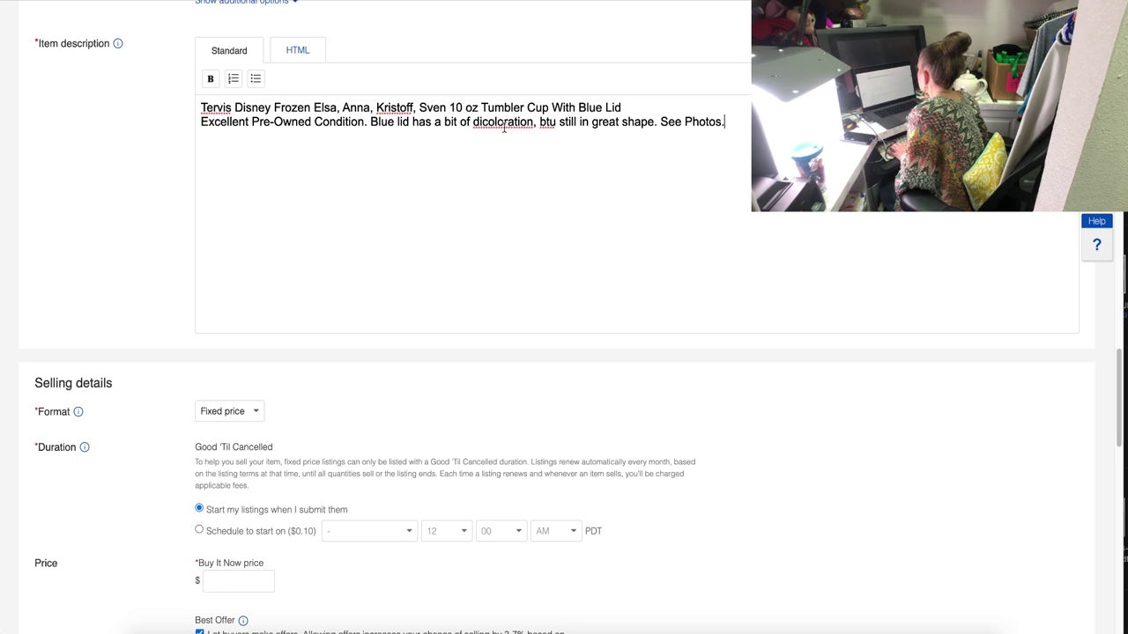
Correct the two misspelled words in the description to "discoloration" and "but".
right_click(516, 98)
right_click(500, 126)
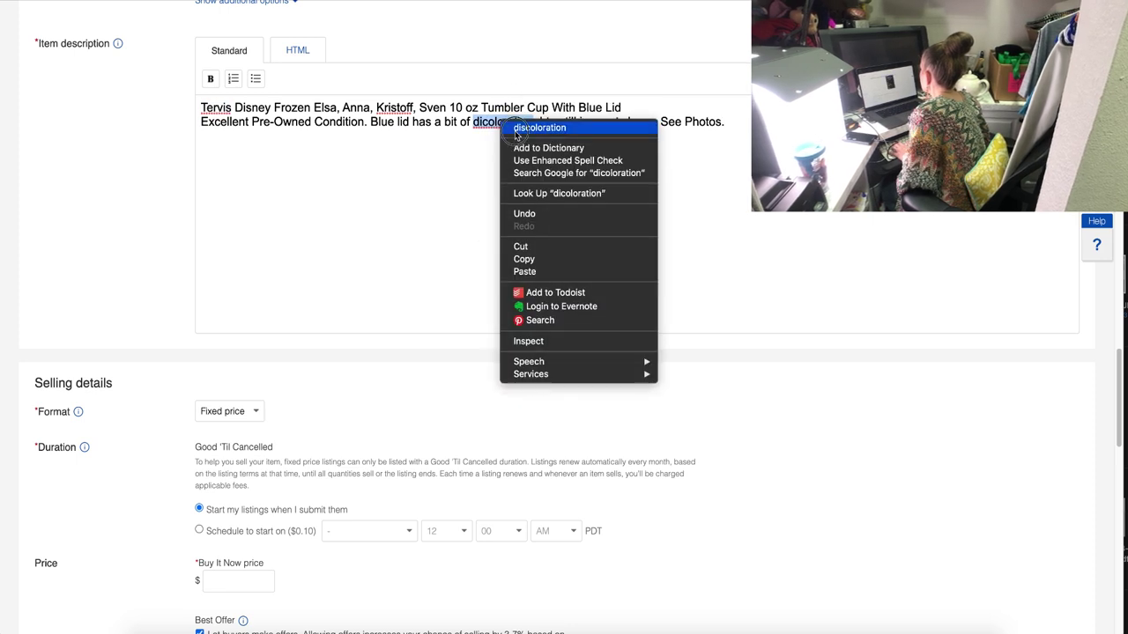
click(515, 132)
click(554, 122)
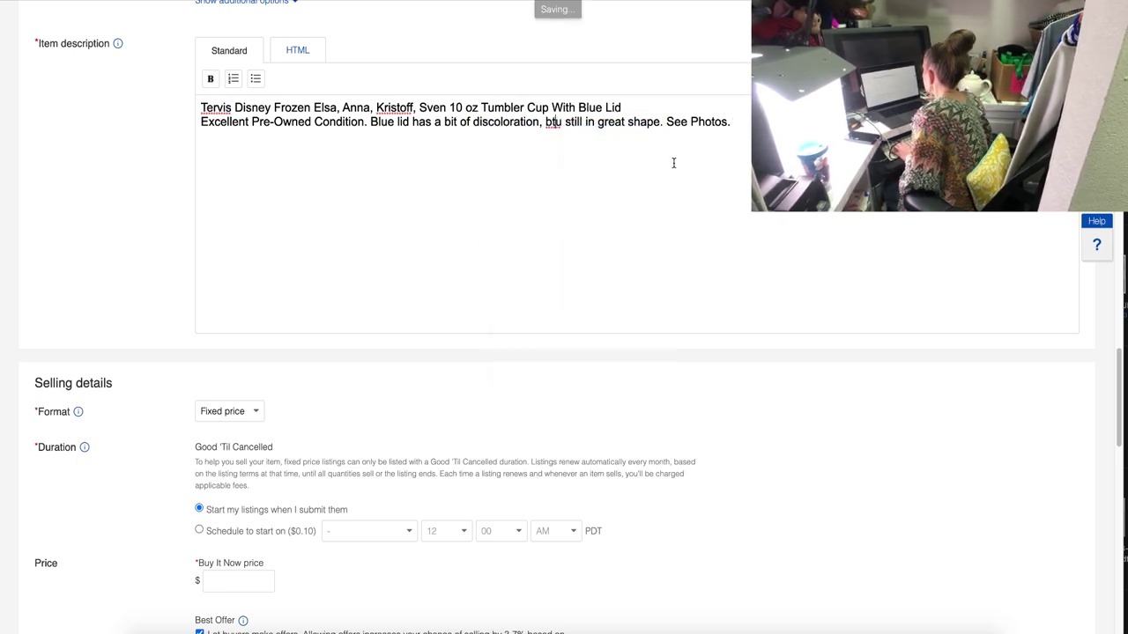
key(BackSpace)
key(Right)
text(t)
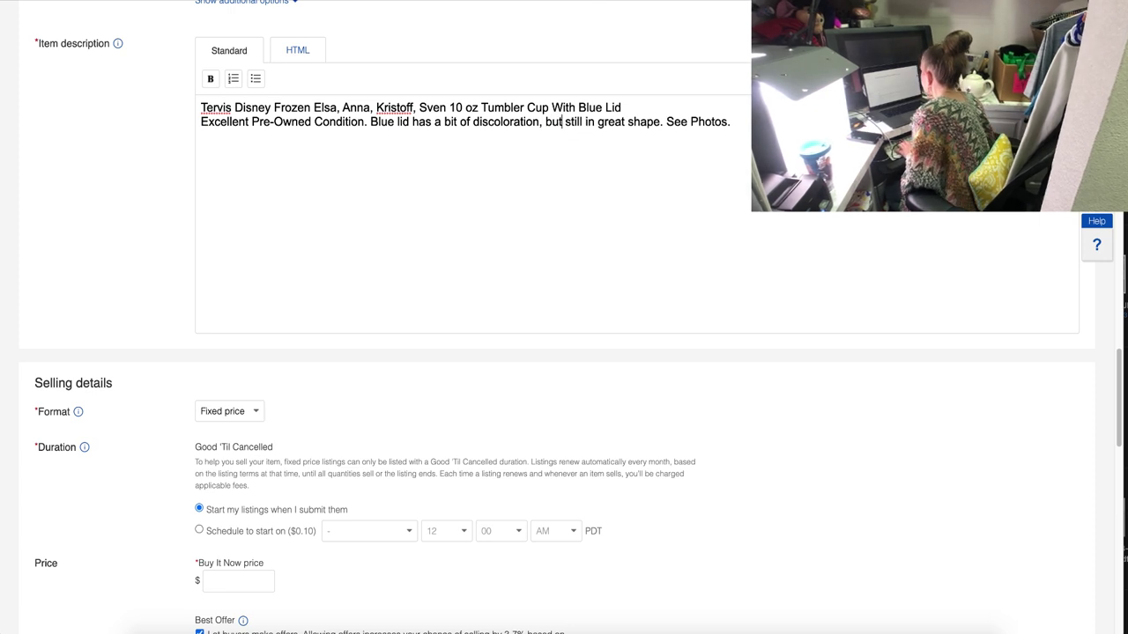
Set the Buy It Now price to $9.95.
scroll(648, 297, down, 5)
click(224, 138)
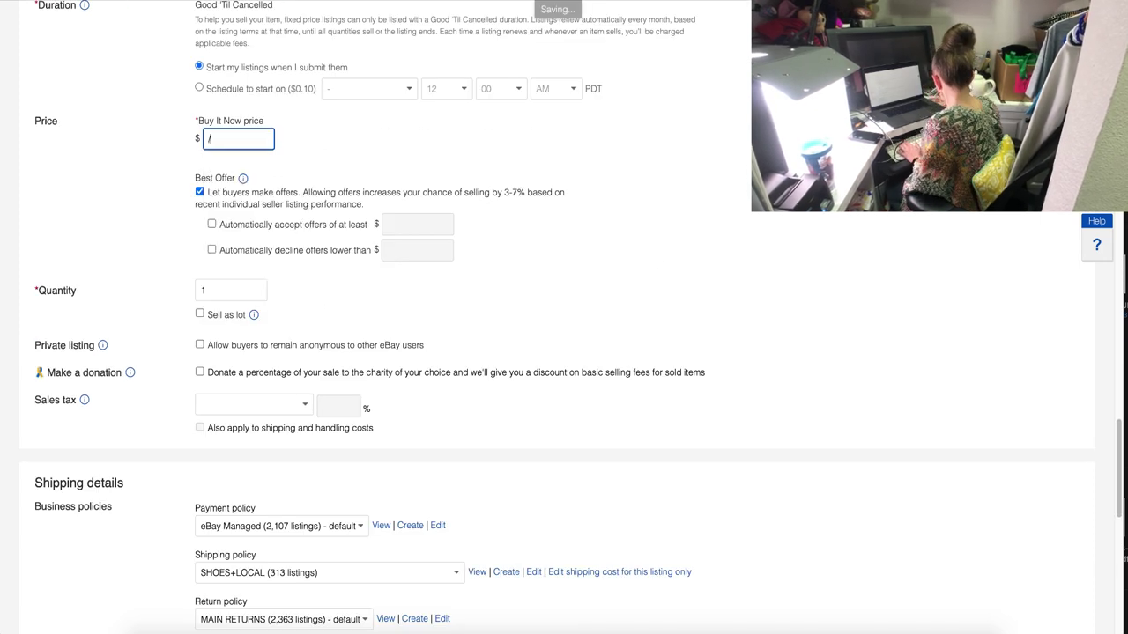
text(9.95)
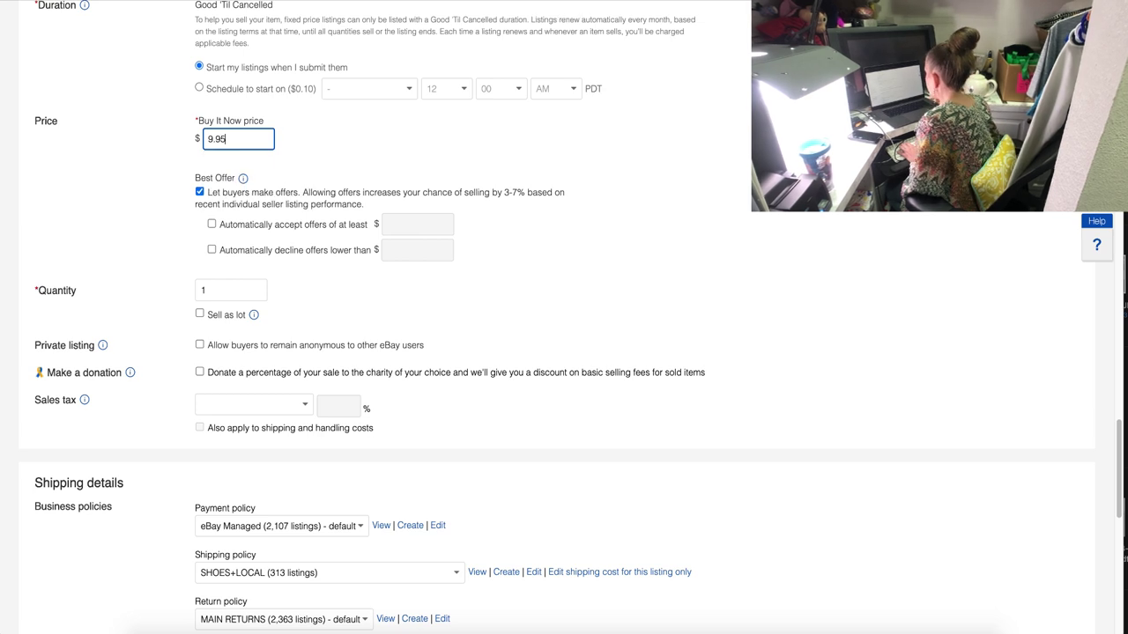
Change the listing's shipping policy to FIRST CLASS.
scroll(296, 404, down, 1)
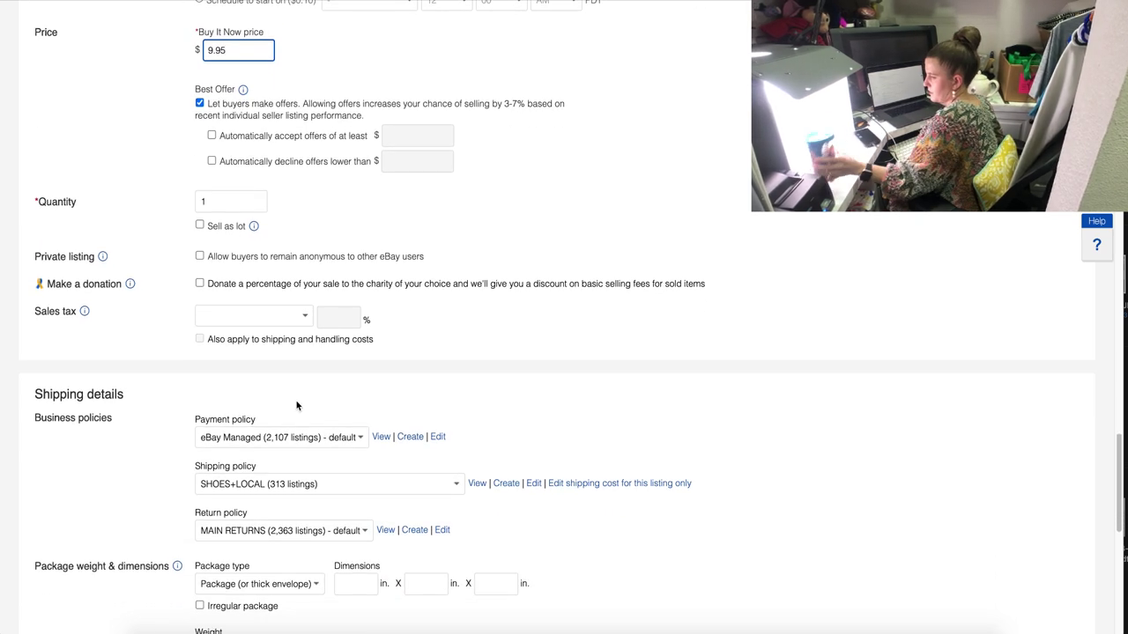
scroll(423, 242, down, 1)
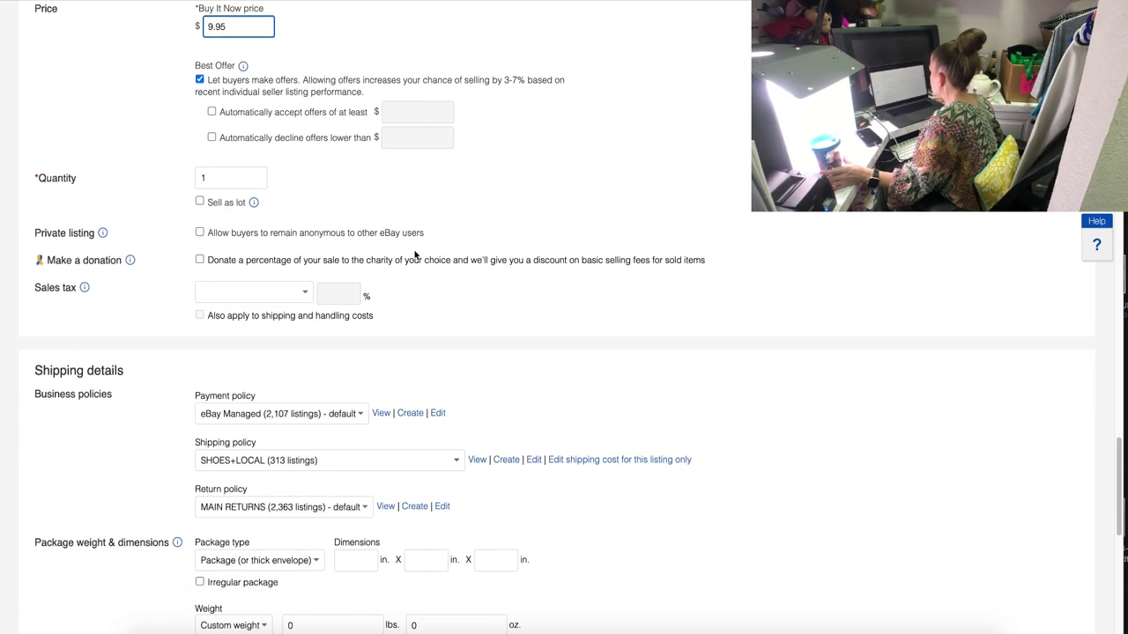
click(377, 459)
click(441, 433)
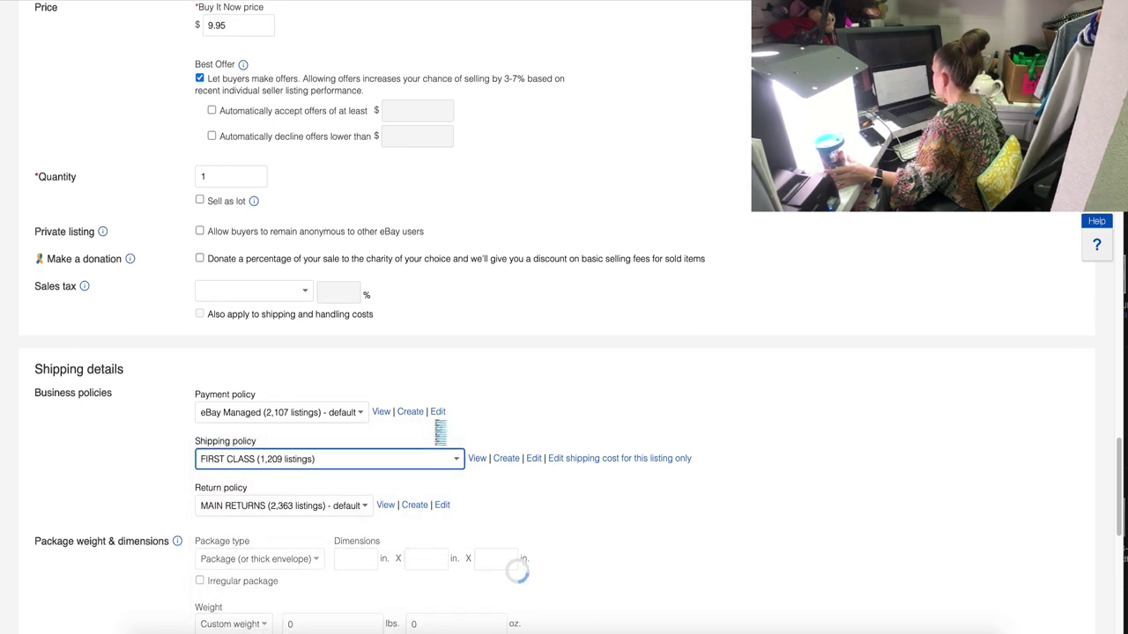
Promote the listing with Promoted Listings Standard at an ad rate of 8.6%.
scroll(423, 397, down, 5)
click(335, 327)
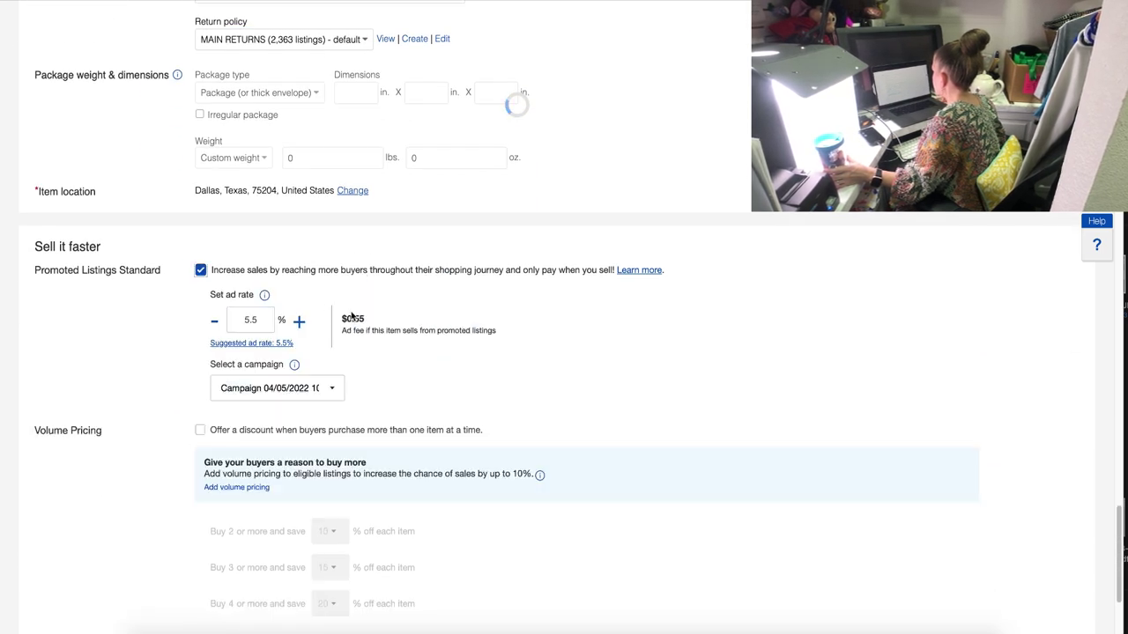
drag(271, 319, 196, 318)
text(8.6)
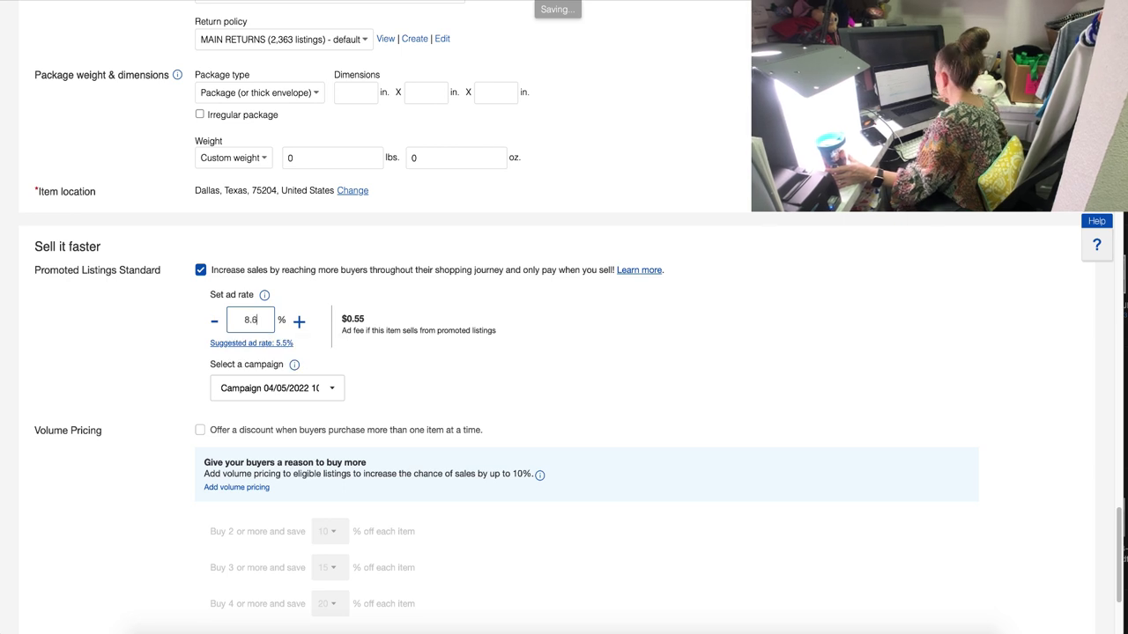
Publish the tumbler listing and finish without creating another one from it.
scroll(241, 410, down, 5)
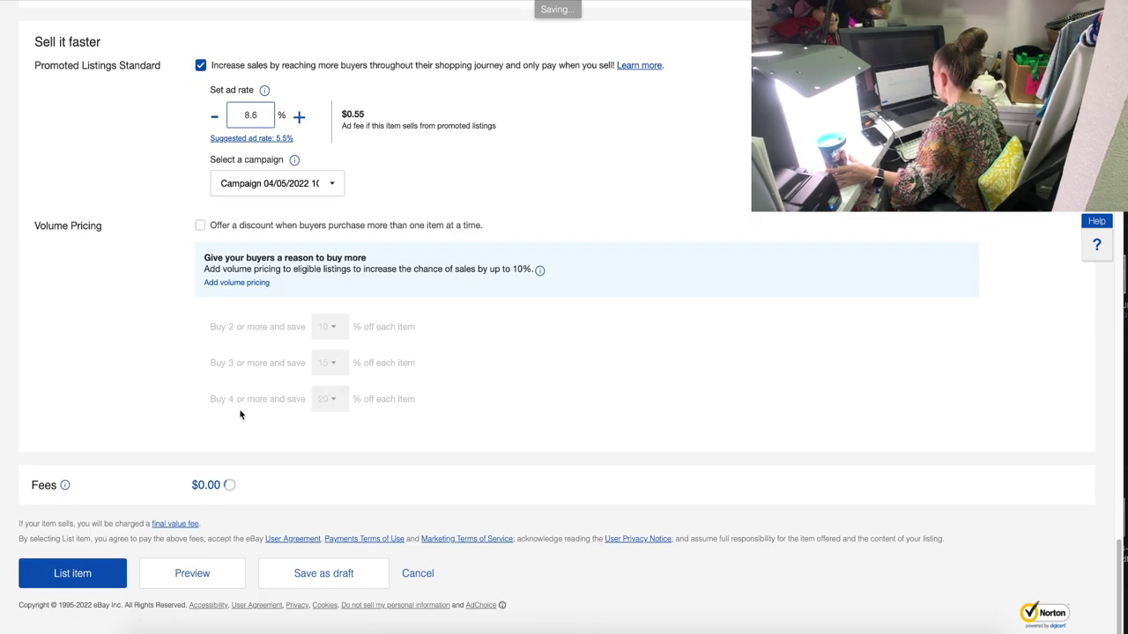
click(59, 583)
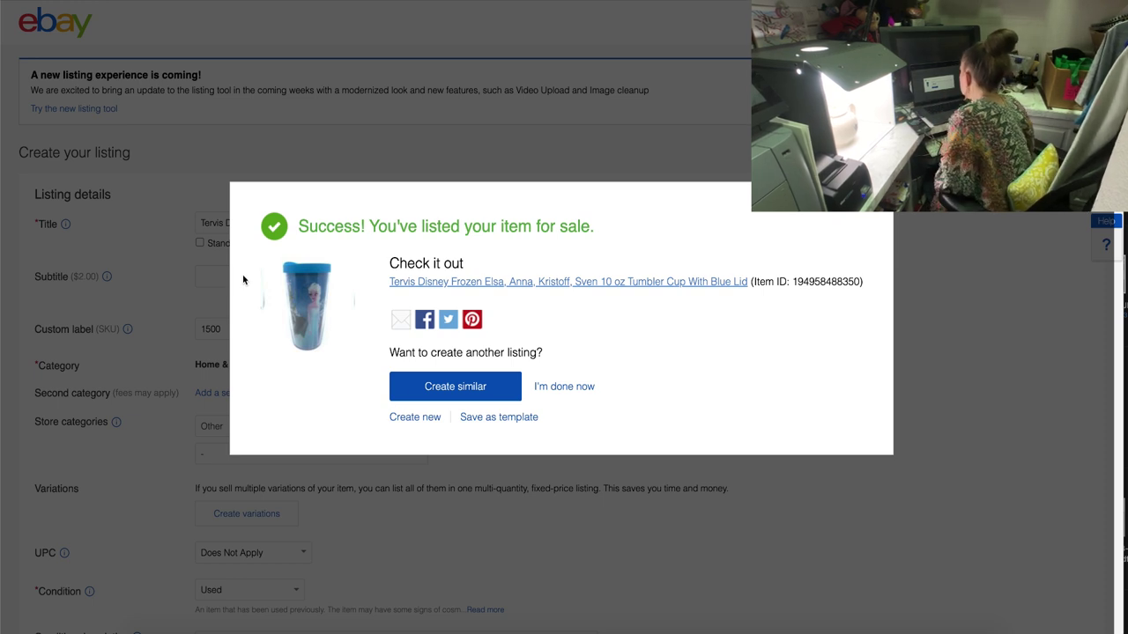
click(563, 386)
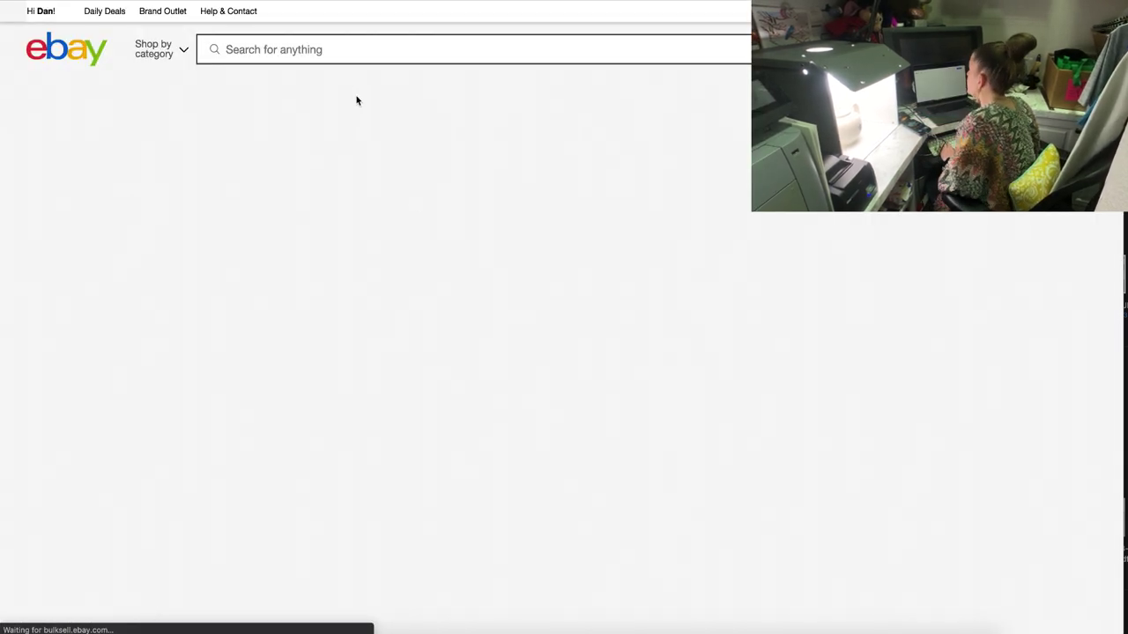
Search eBay for "rae dunn artisan collection tea. tea pot by magenta".
click(361, 58)
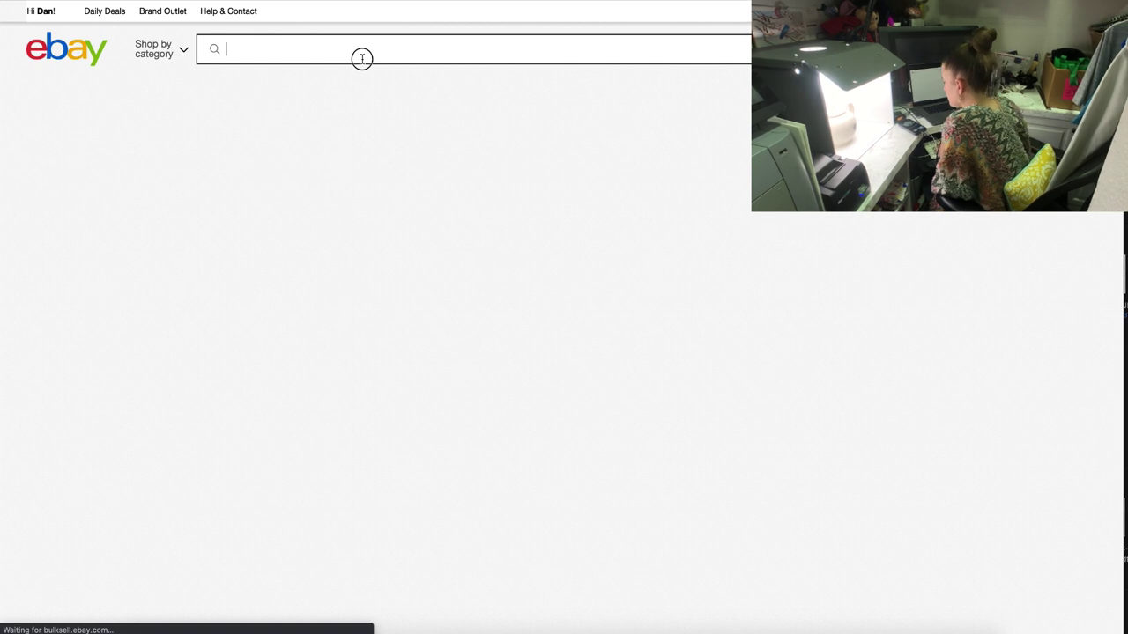
text(rae dunn)
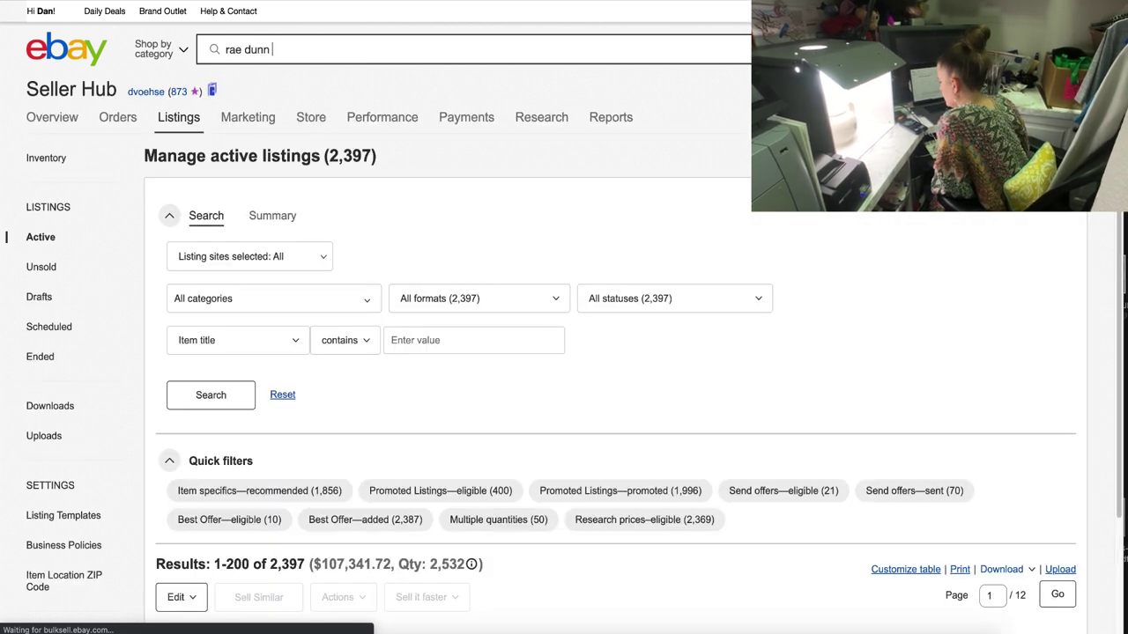
text( artisan collecti)
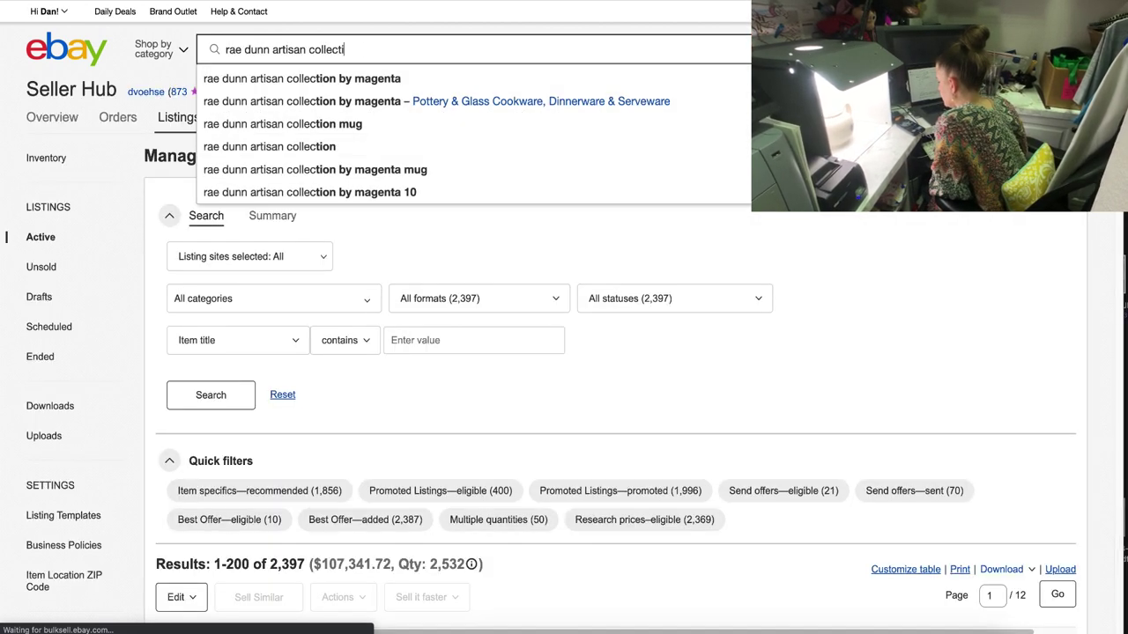
text(on tea. tea)
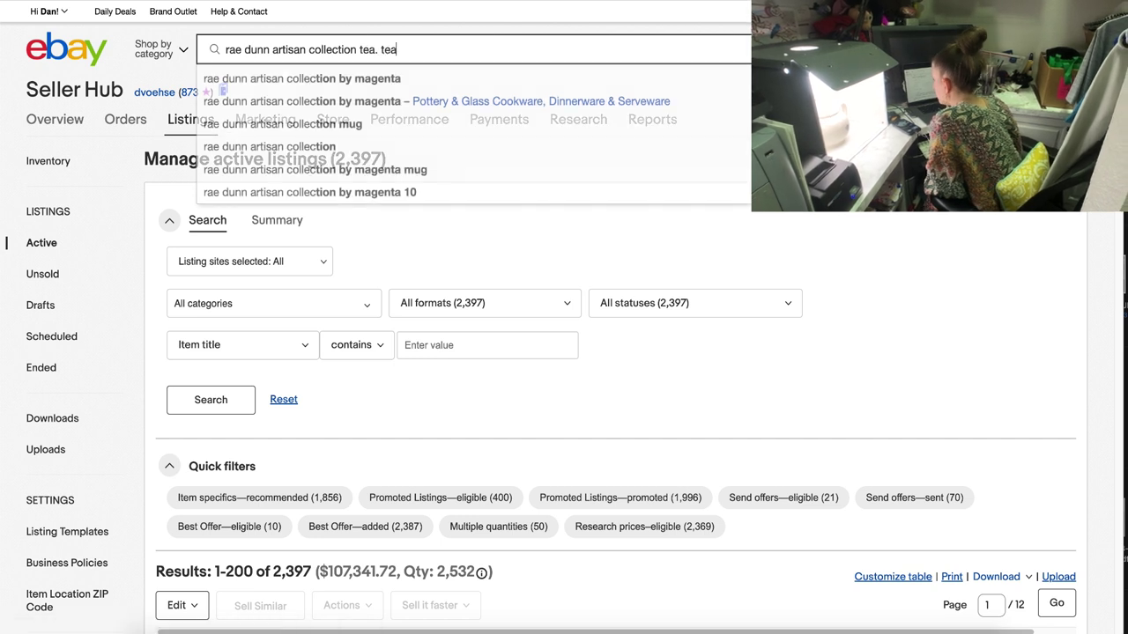
text( pot b)
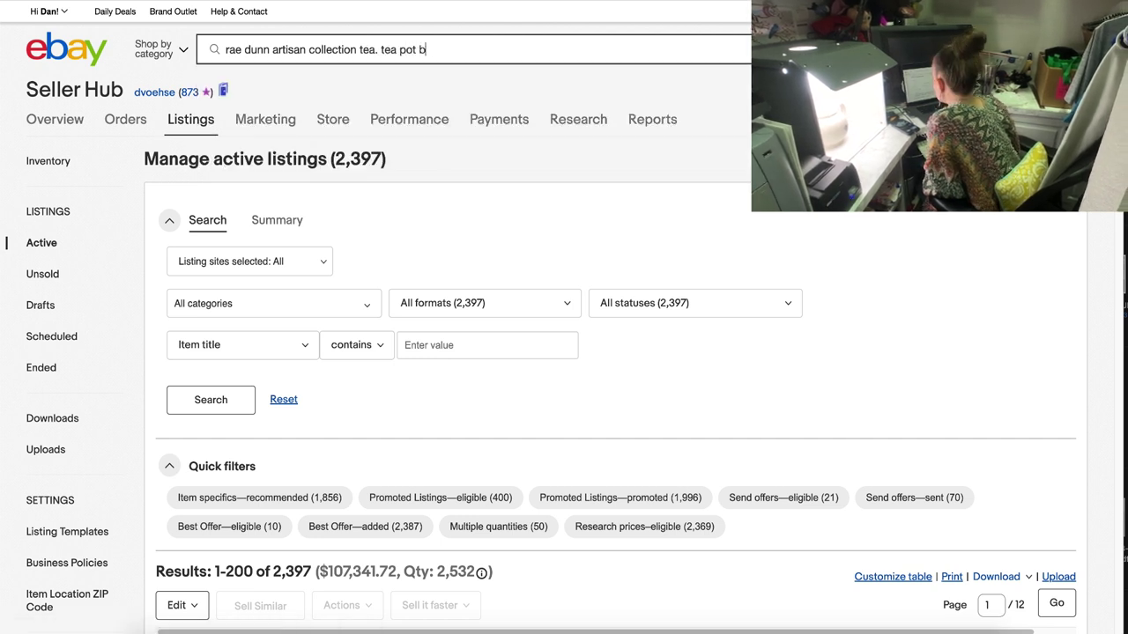
text(y magenta)
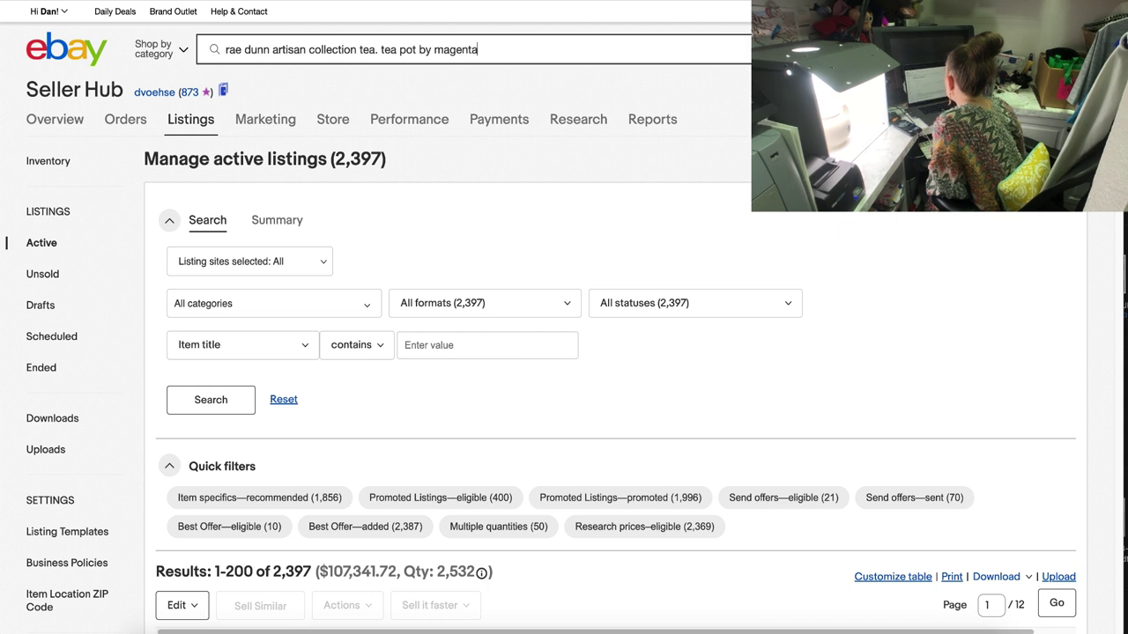
key(Return)
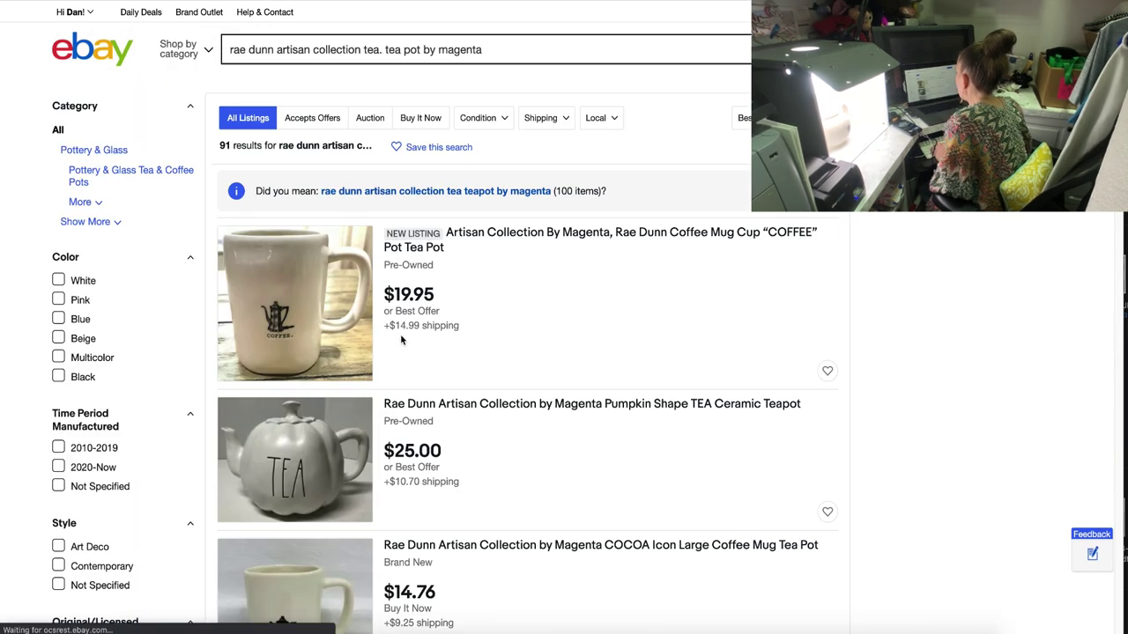
Browse the active tea pot listings and restrict the results to sold items.
scroll(401, 338, down, 10)
scroll(401, 341, up, 1)
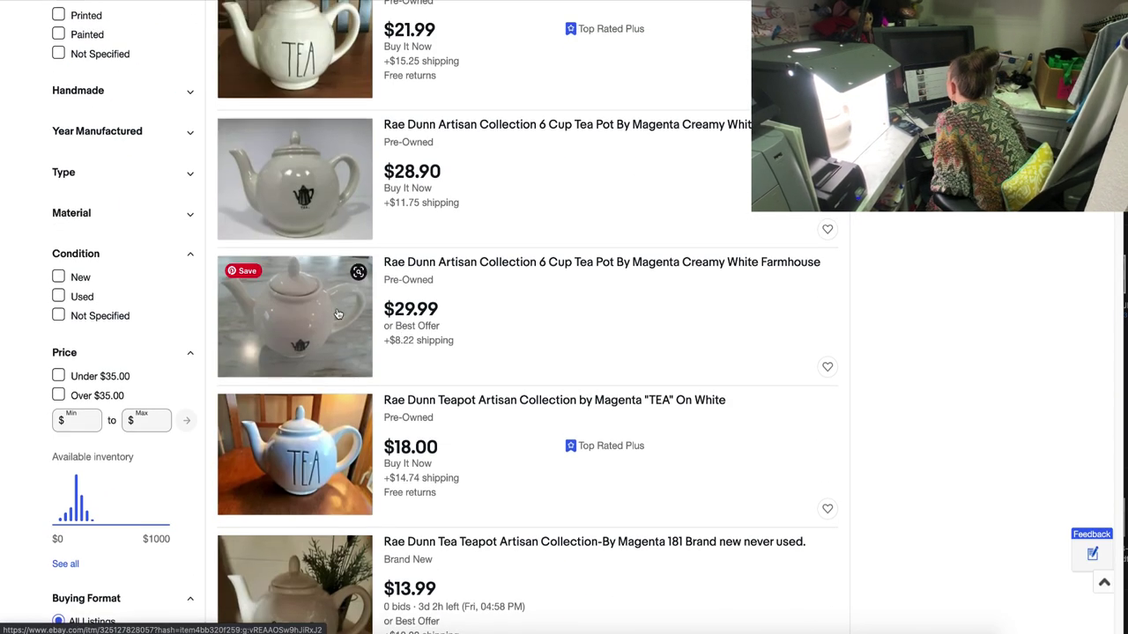
scroll(235, 333, down, 7)
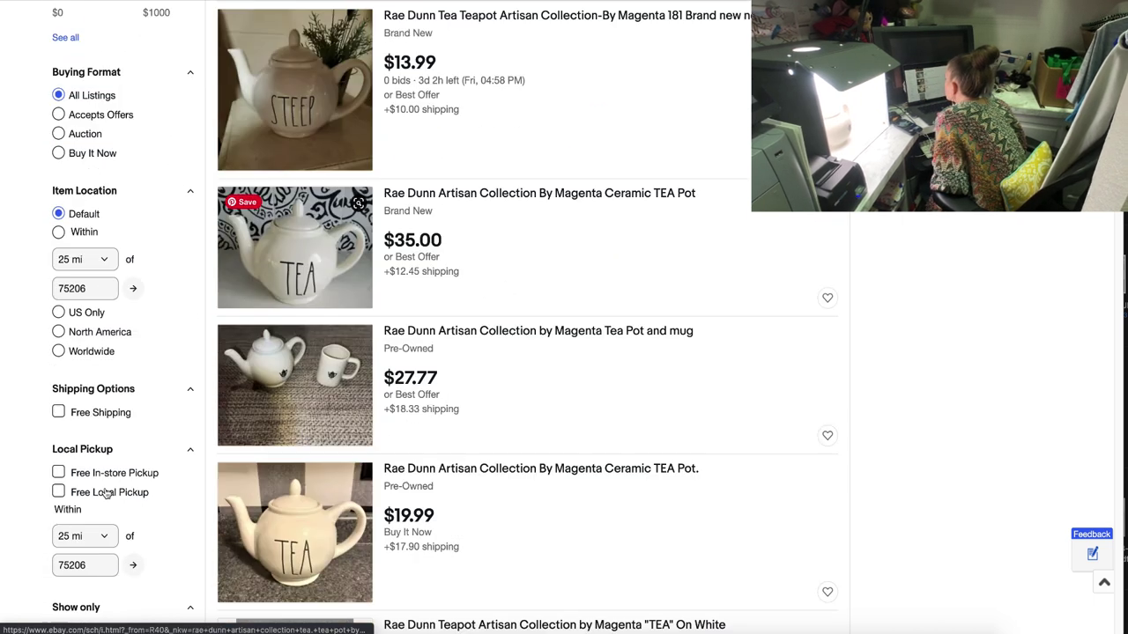
click(112, 534)
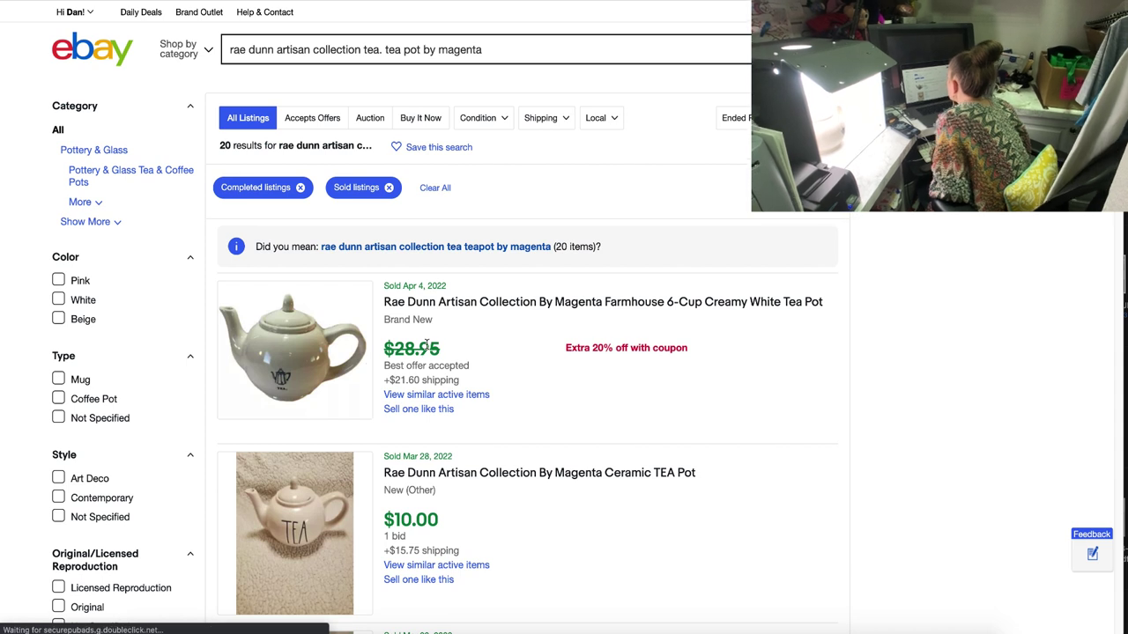
Compare the sold tea pots and start a similar listing from the Farmhouse 6-Cup Creamy White Tea Pot sold Apr 4, 2022.
scroll(395, 357, down, 1)
scroll(395, 357, down, 10)
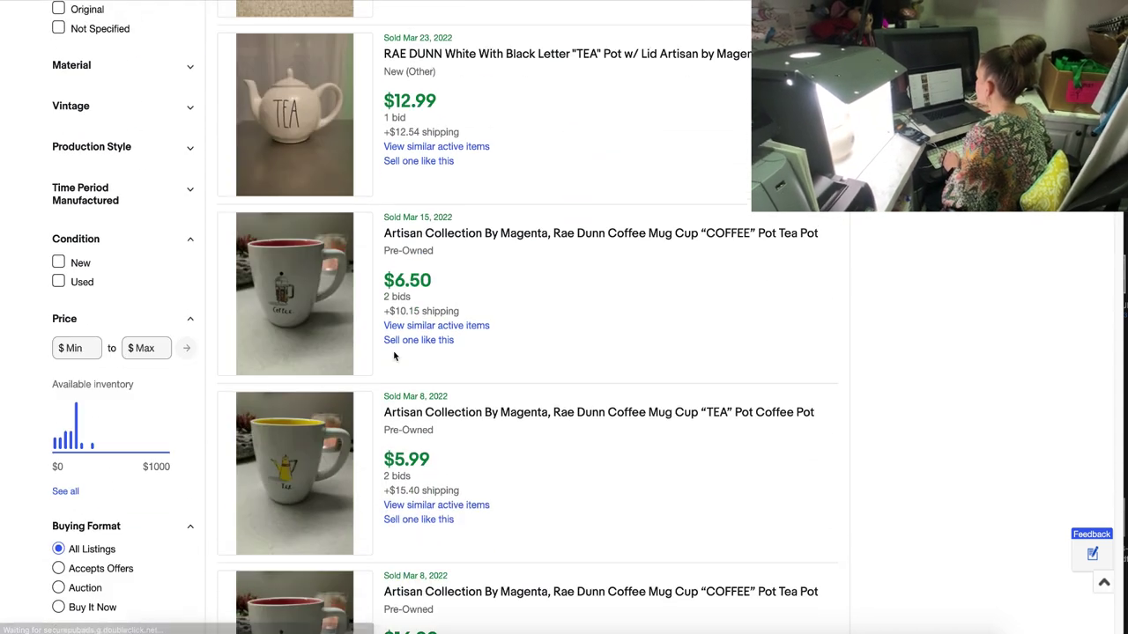
scroll(394, 352, down, 2)
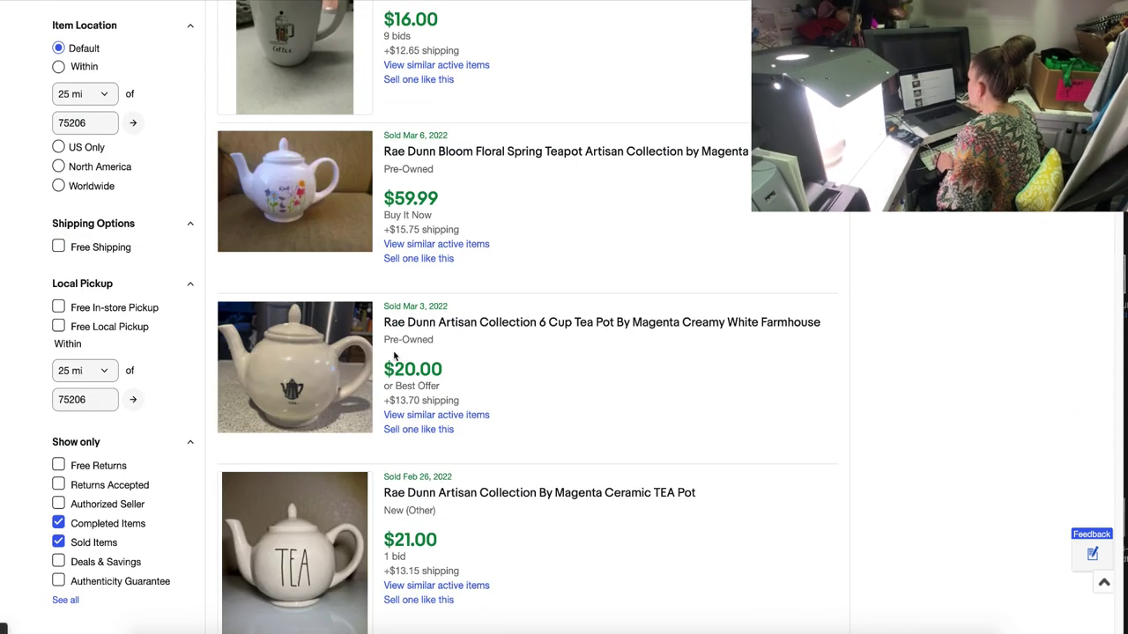
scroll(393, 355, down, 3)
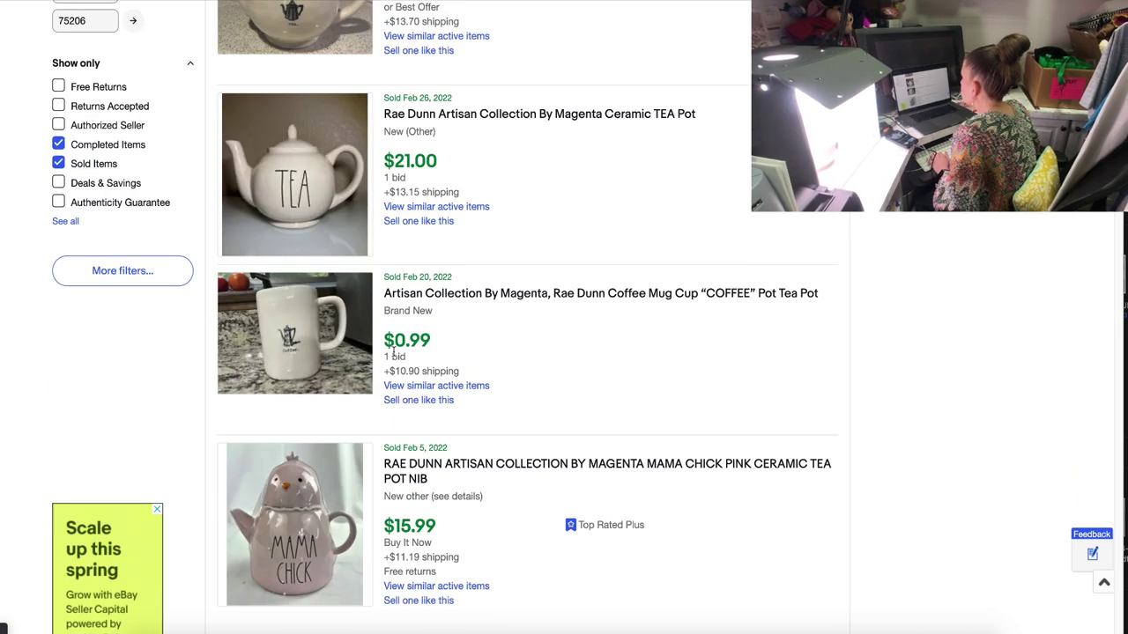
scroll(394, 356, down, 2)
scroll(393, 355, up, 15)
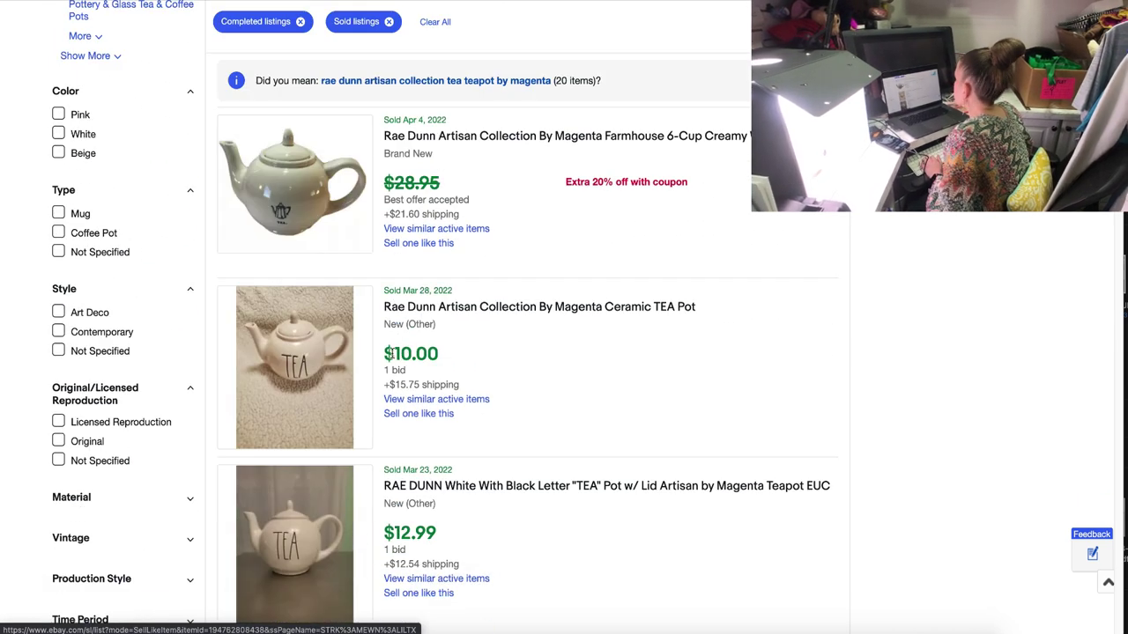
click(494, 138)
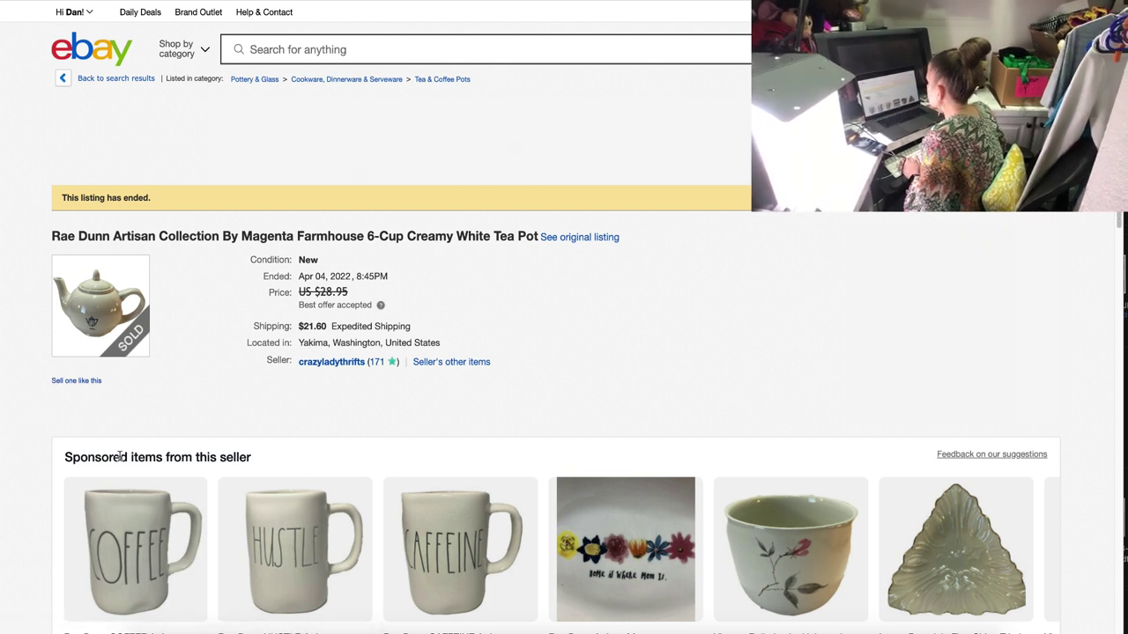
click(88, 390)
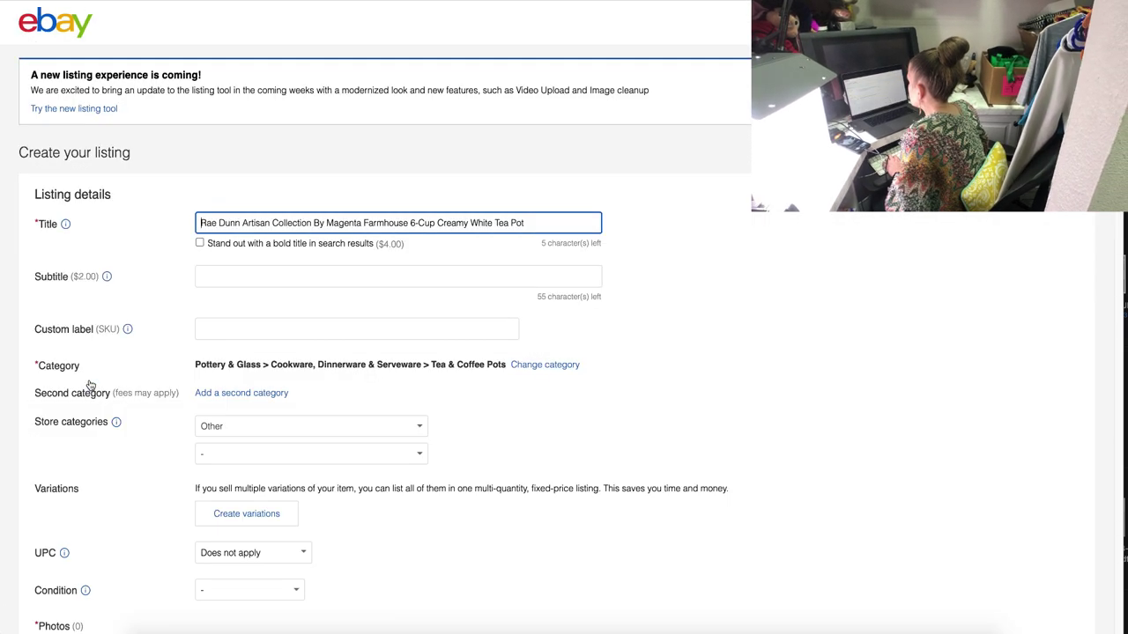
Set the listing's custom label (SKU) to 1500.
click(273, 328)
text(15)
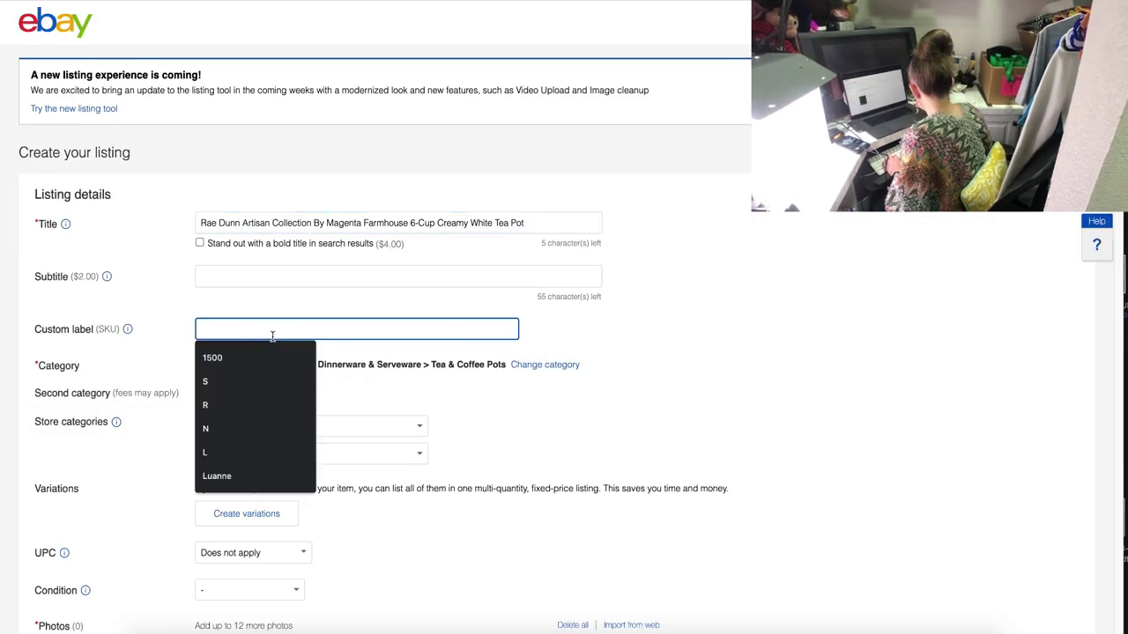
text(00)
click(532, 409)
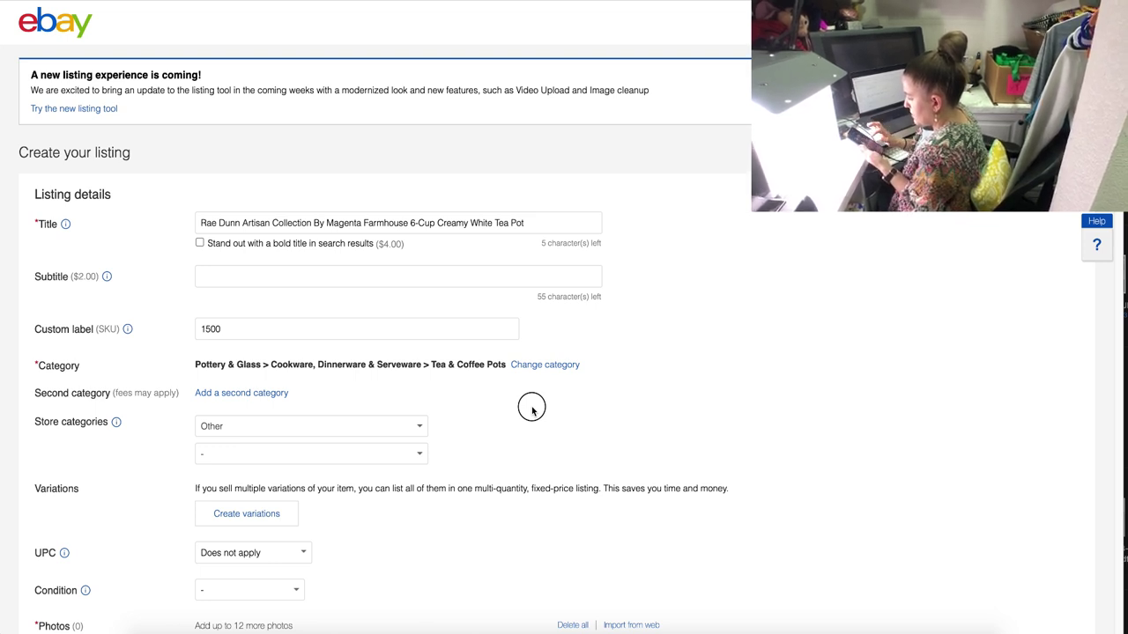
Fill the listing's twelve photo slots with the tea pot pictures from the Finder window.
scroll(532, 411, down, 6)
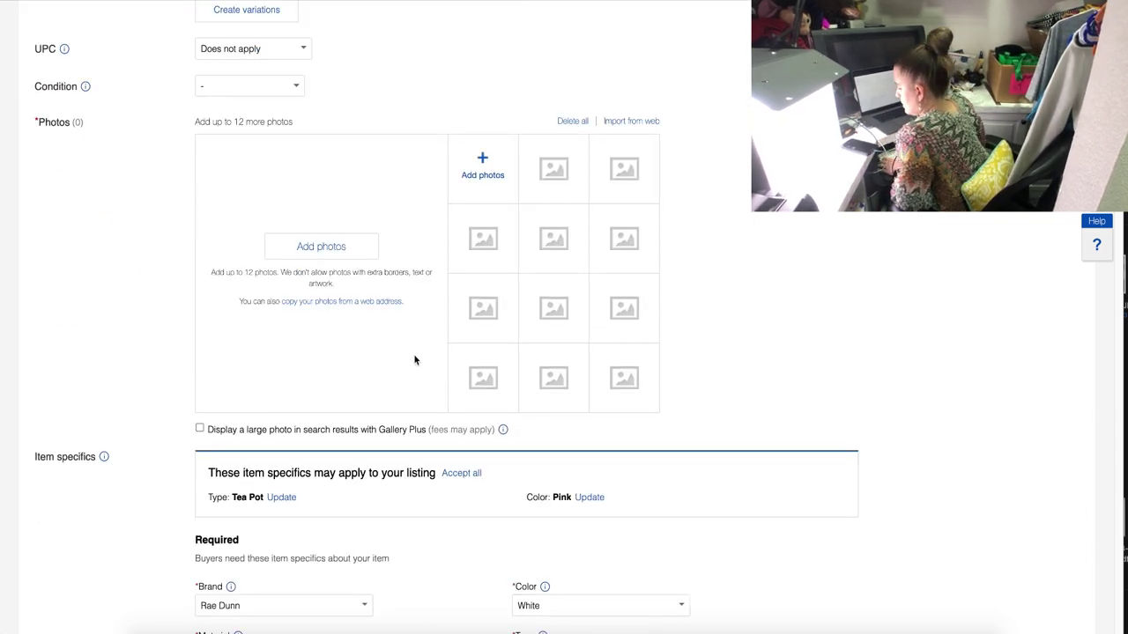
click(415, 359)
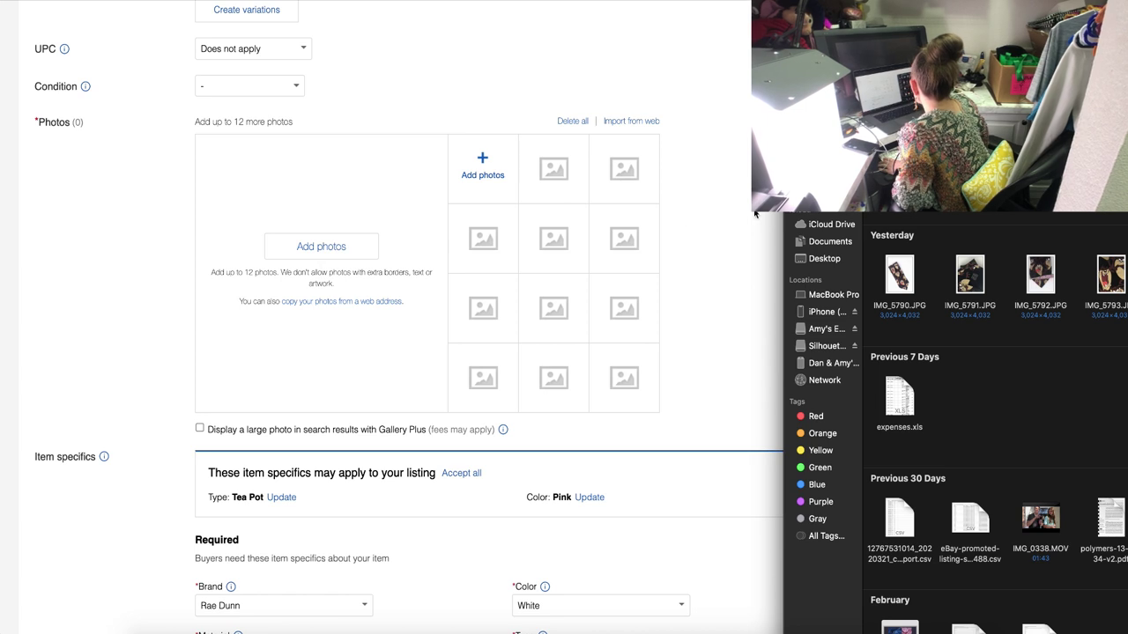
drag(863, 150, 483, 177)
scroll(505, 227, up, 10)
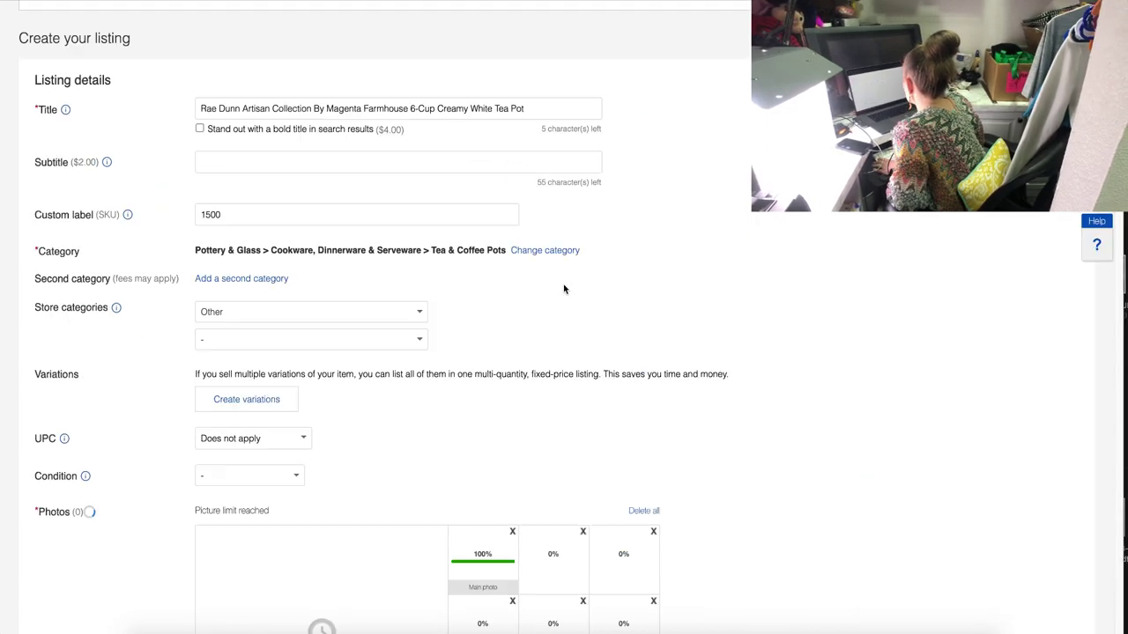
Set the condition to Used with the description "Excellent Pre-Owned Condition . No Chips or Cracks".
scroll(422, 250, down, 4)
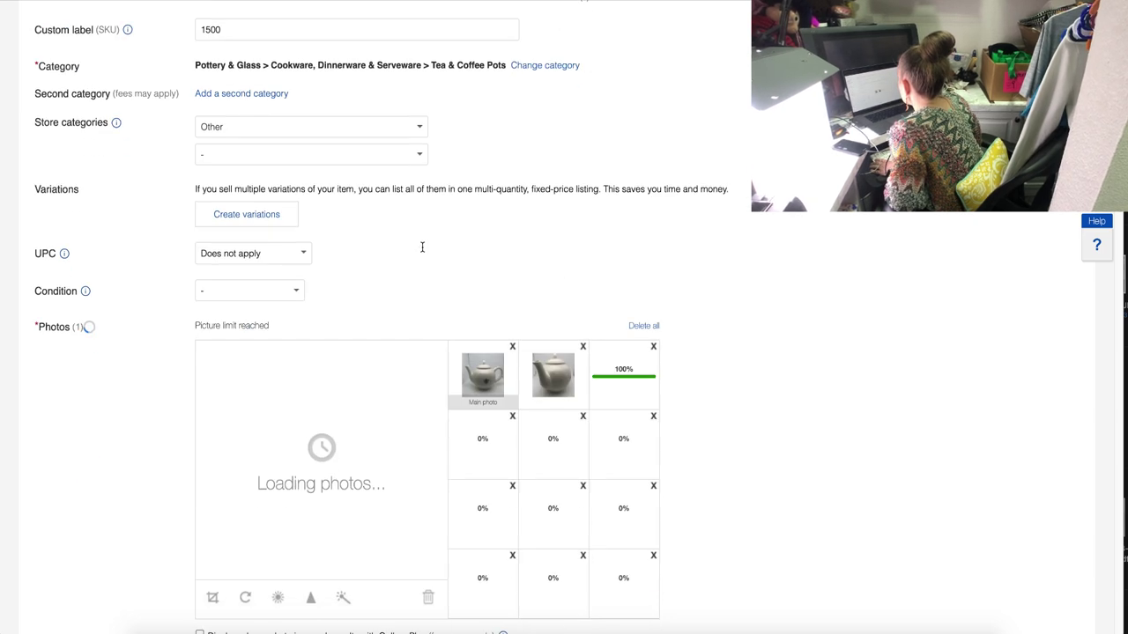
click(296, 291)
click(297, 327)
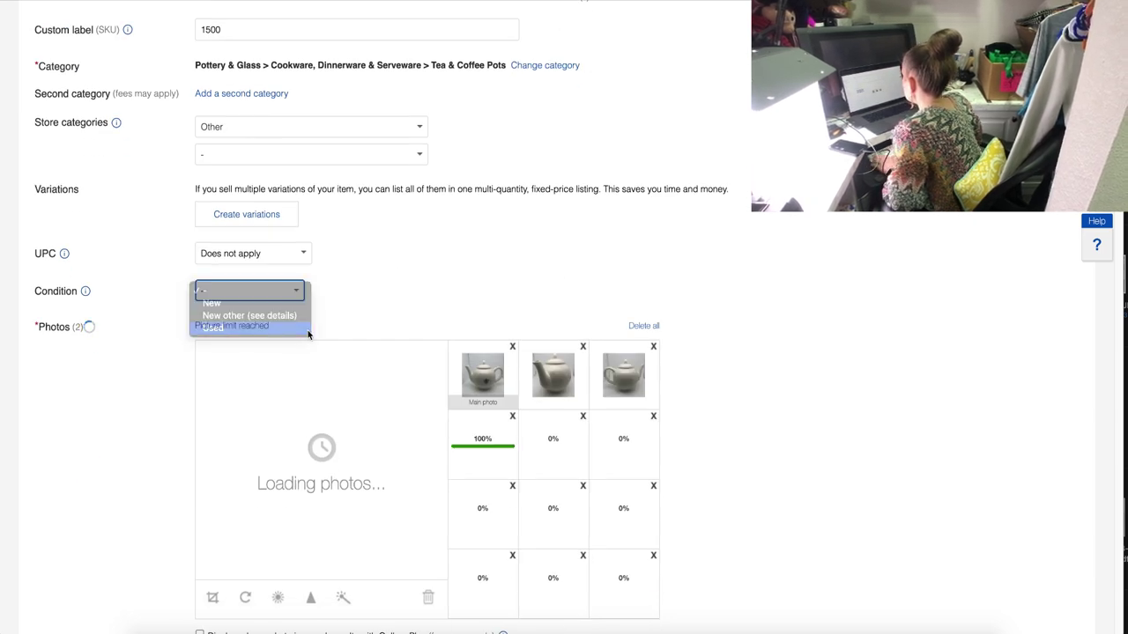
click(308, 333)
text(Excellent Pre-Owned Condition )
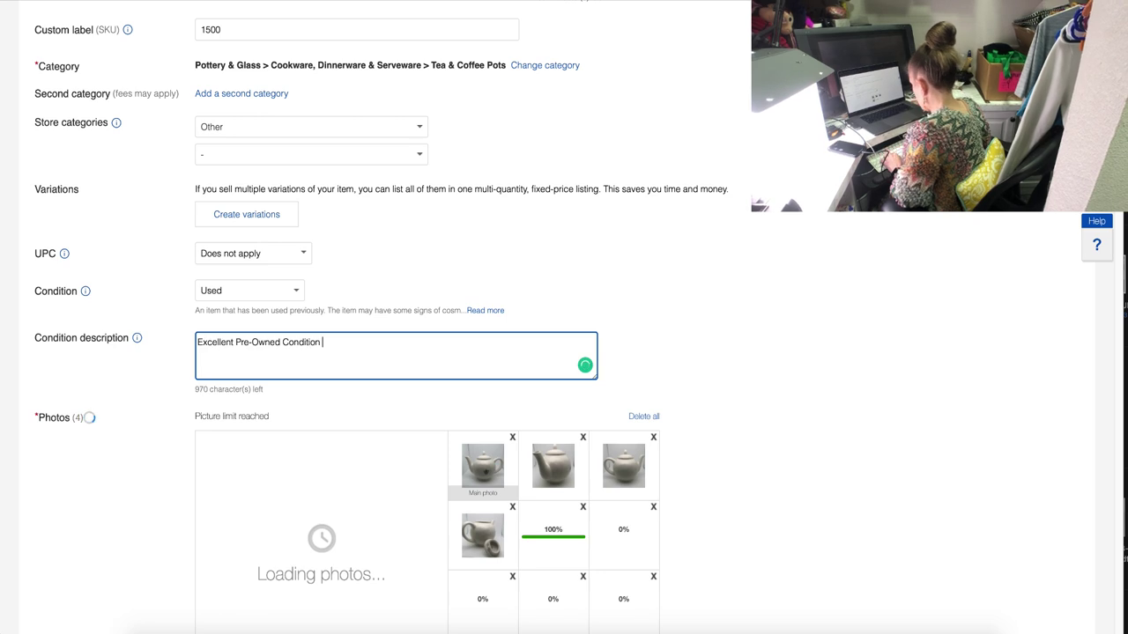
text(. No Chips or)
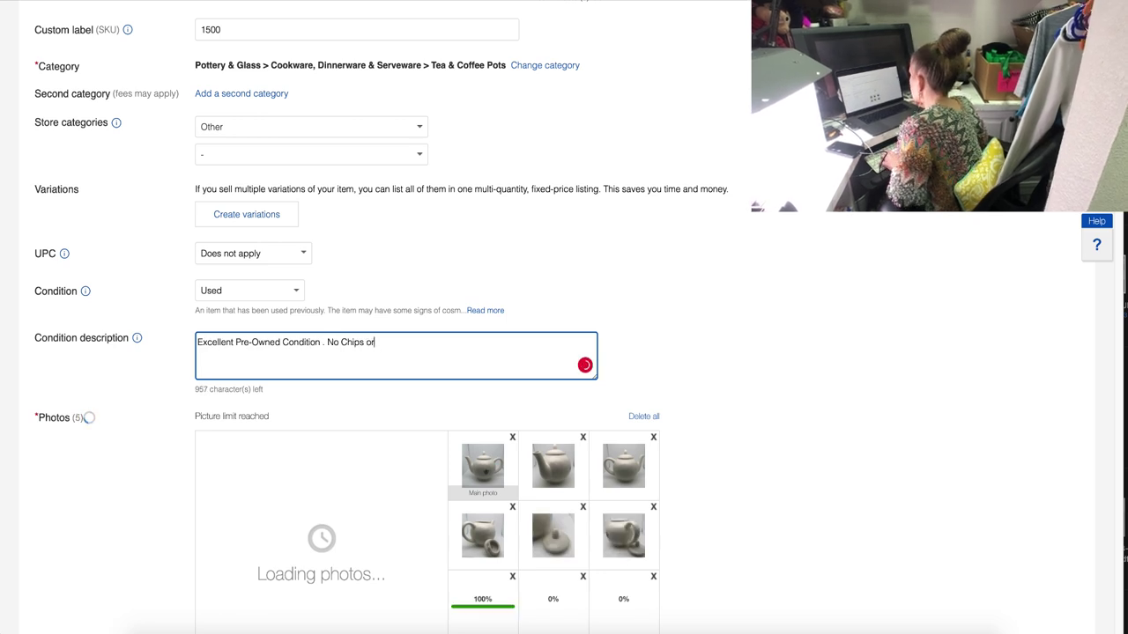
text( Cracks)
Set the Vintage item specific to No.
scroll(585, 365, down, 6)
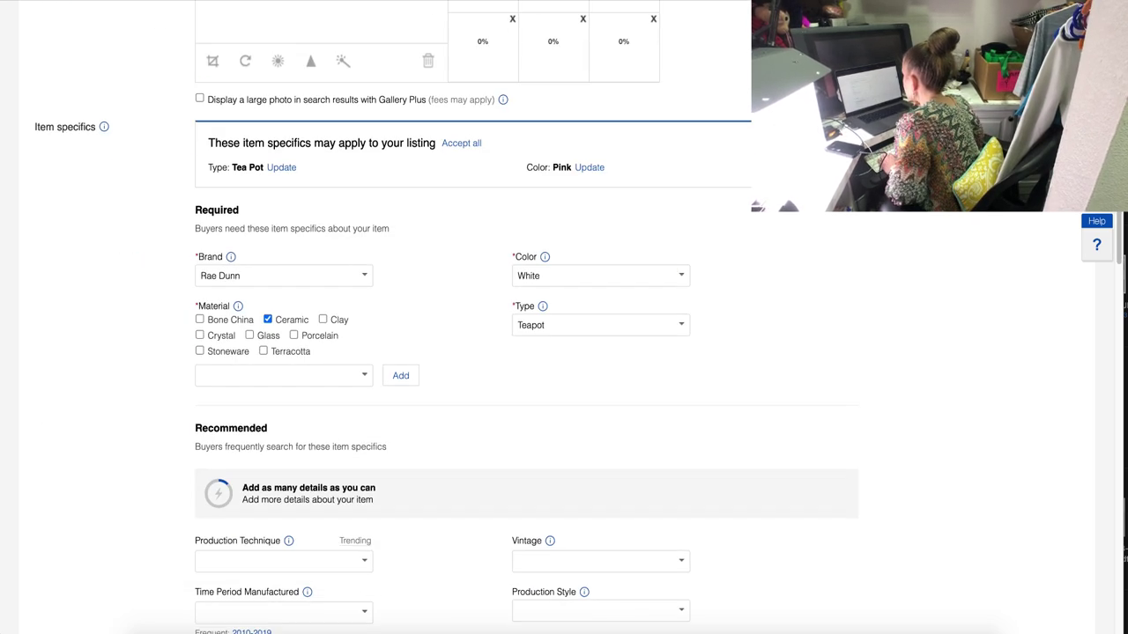
scroll(270, 358, down, 3)
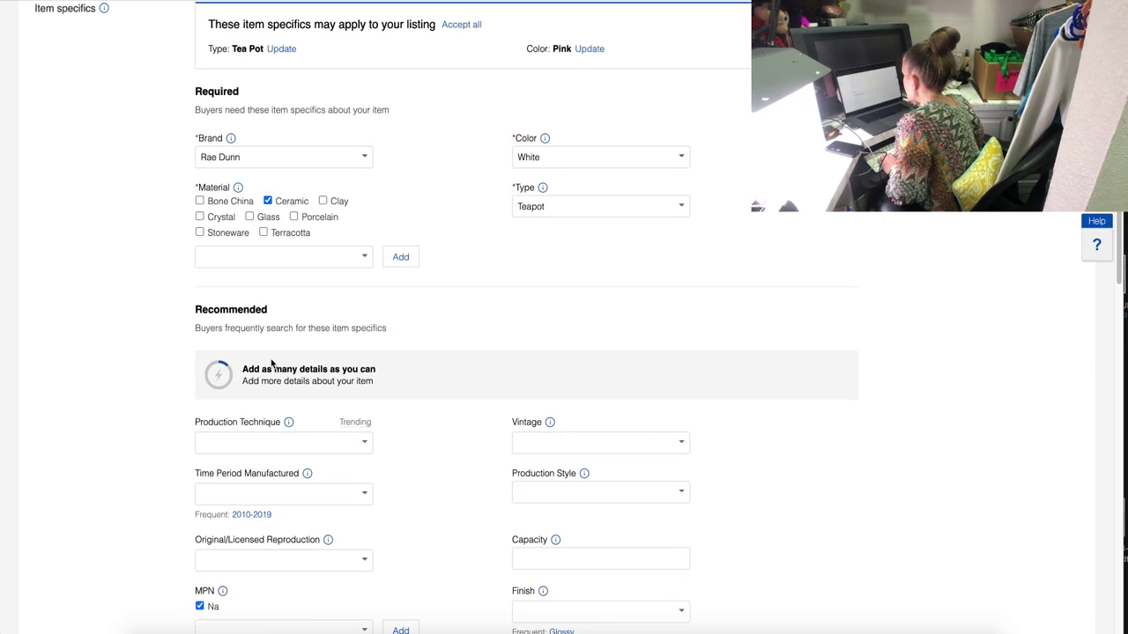
click(571, 408)
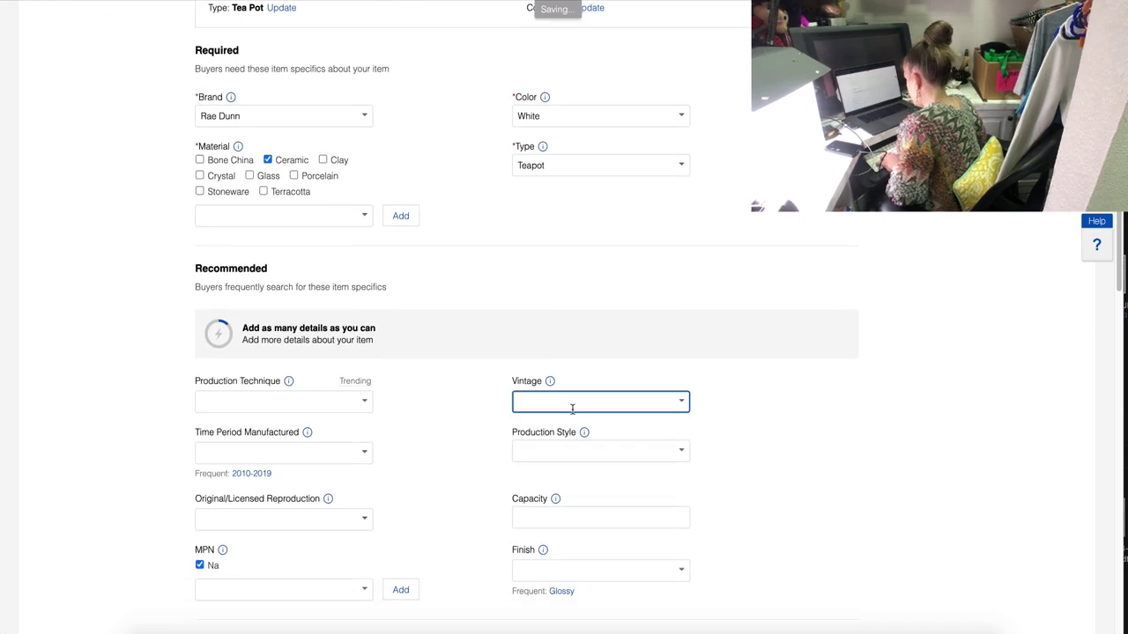
text(No)
click(579, 427)
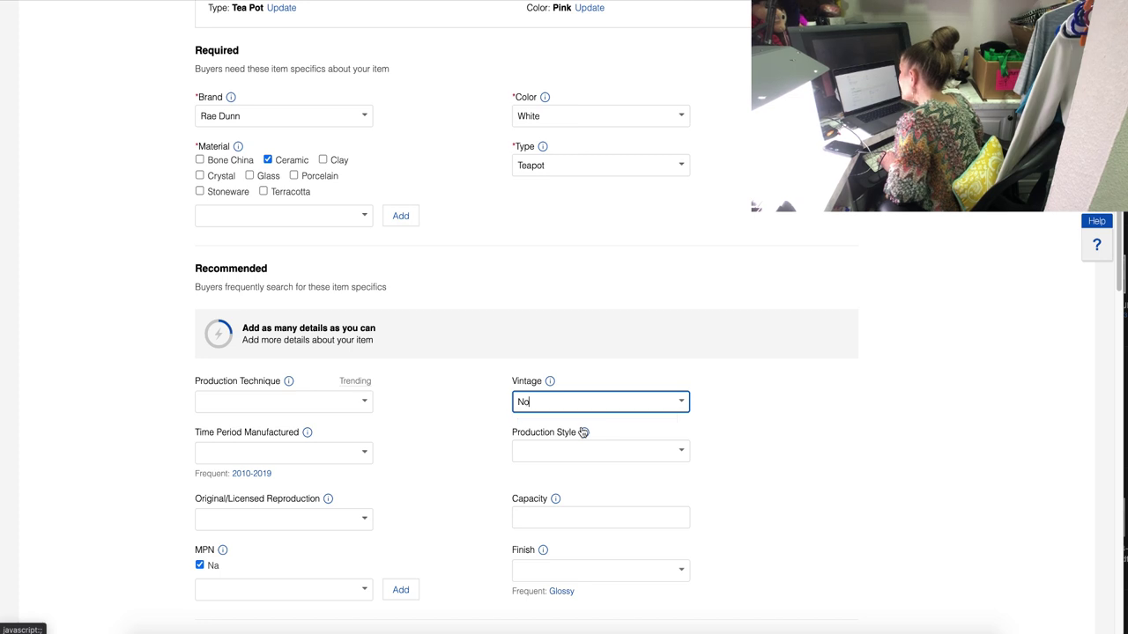
Use the frequent suggestions to set Finish to Glossy and Time Period Manufactured to 2010-2019.
scroll(483, 438, down, 2)
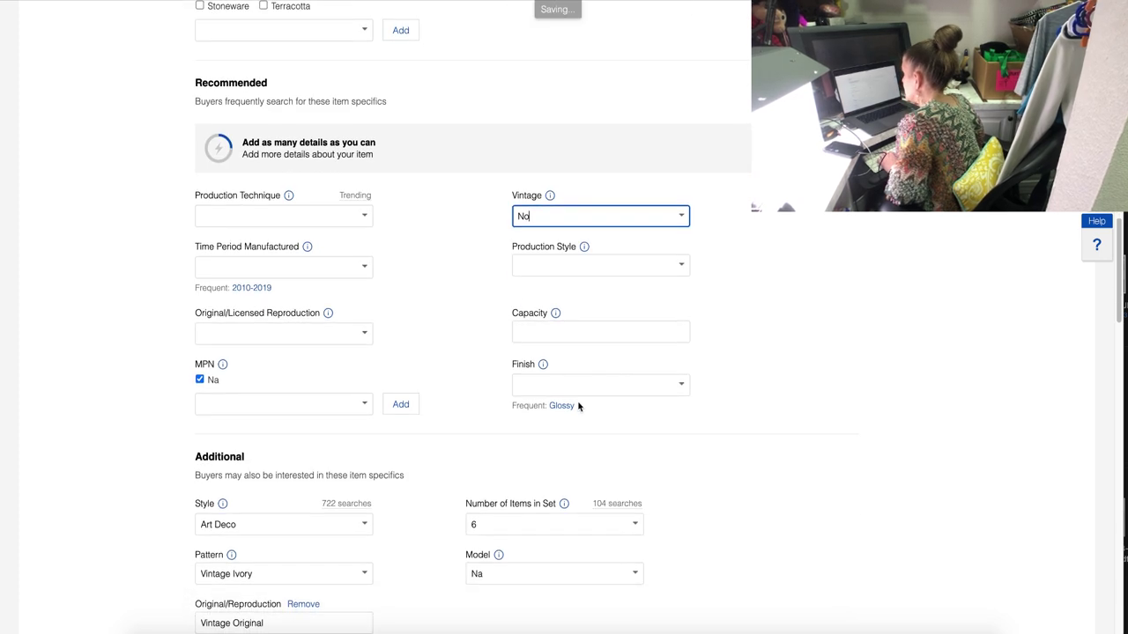
click(562, 405)
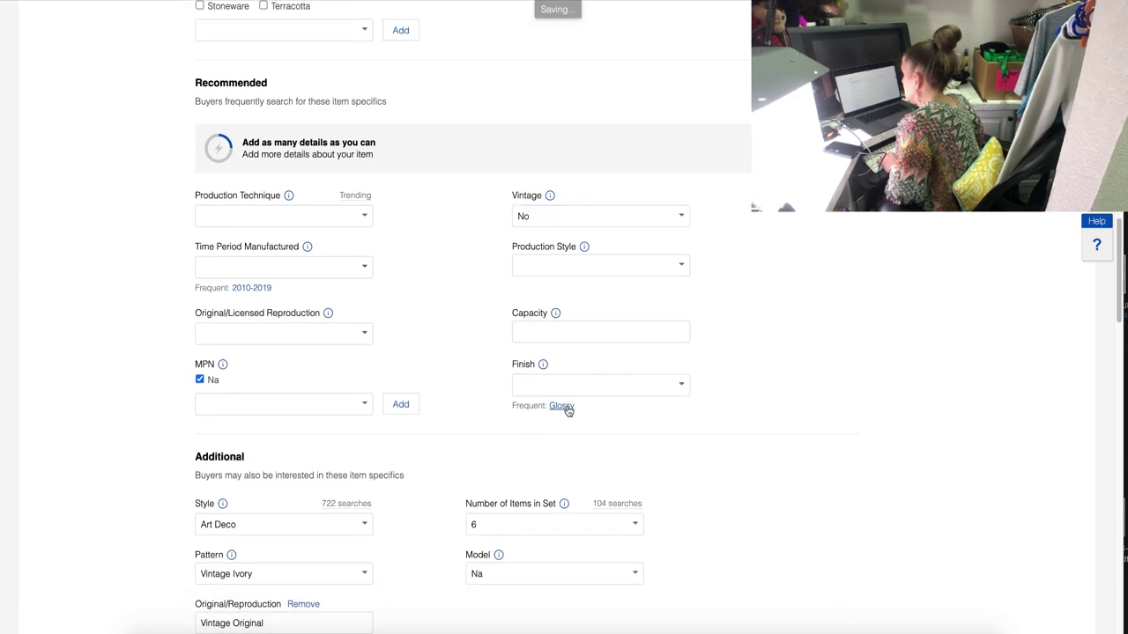
click(253, 289)
click(275, 224)
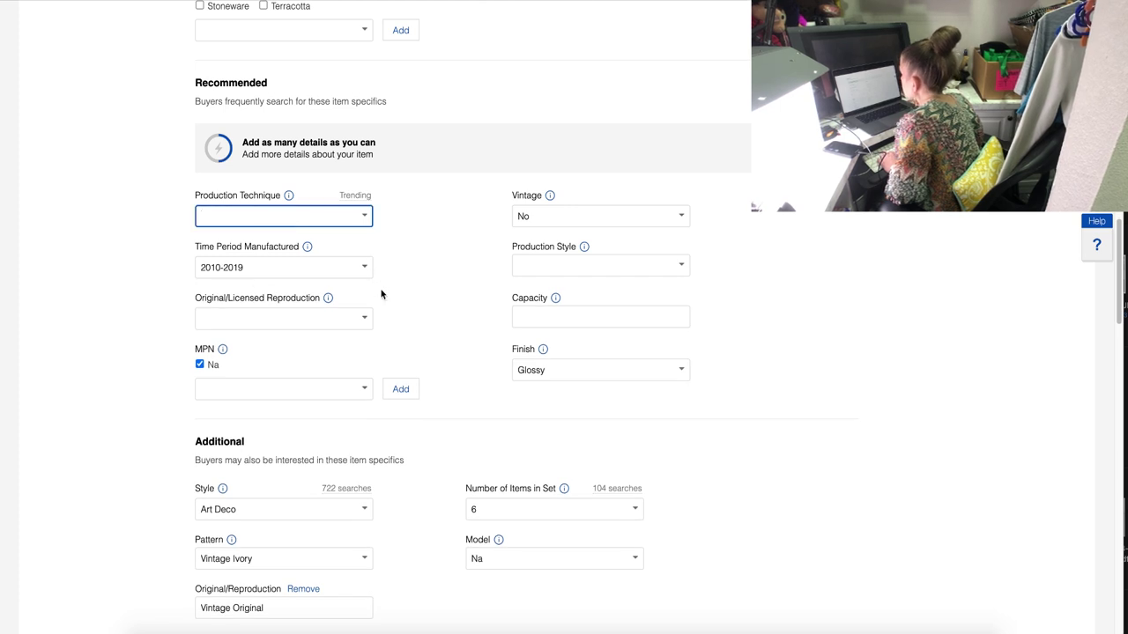
Clear the Number of Items in Set value from the additional item specifics.
scroll(382, 296, down, 2)
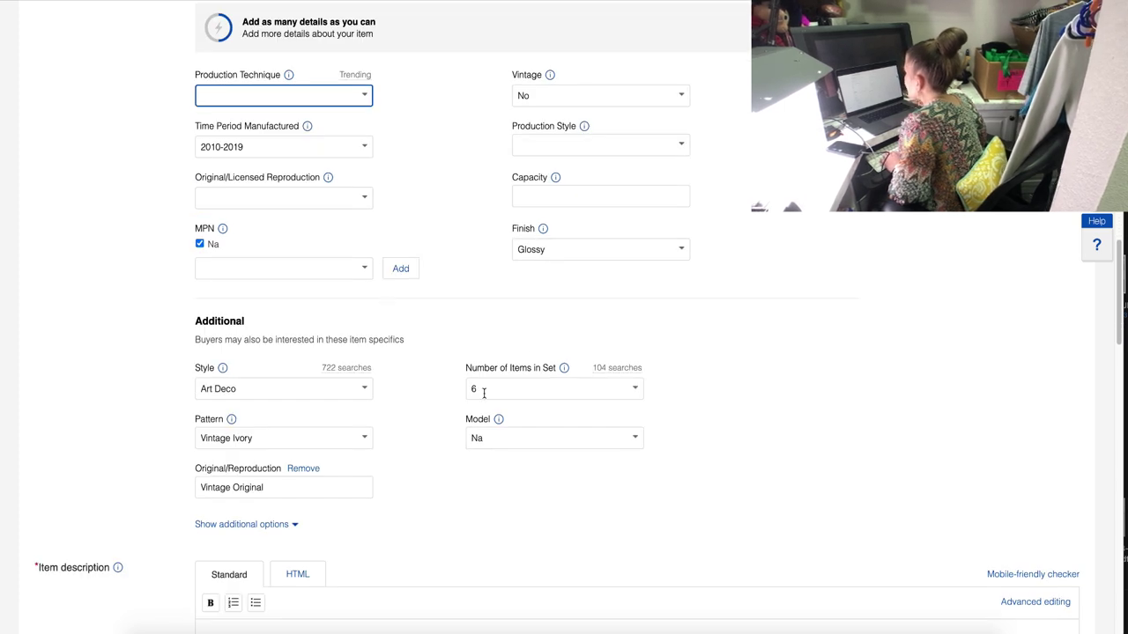
click(516, 386)
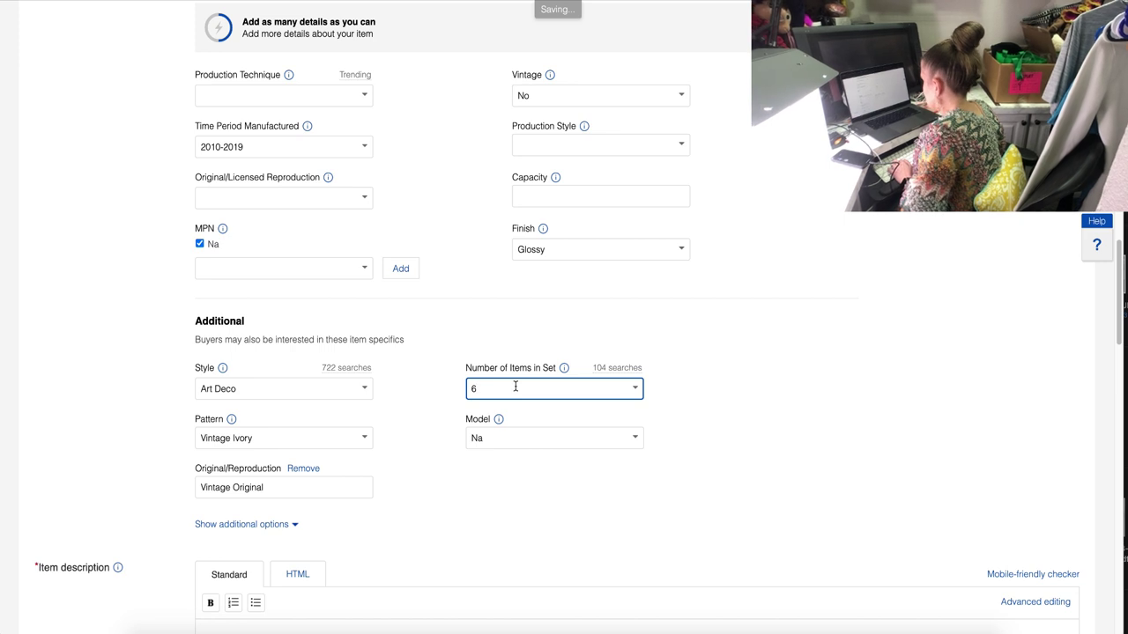
key(BackSpace)
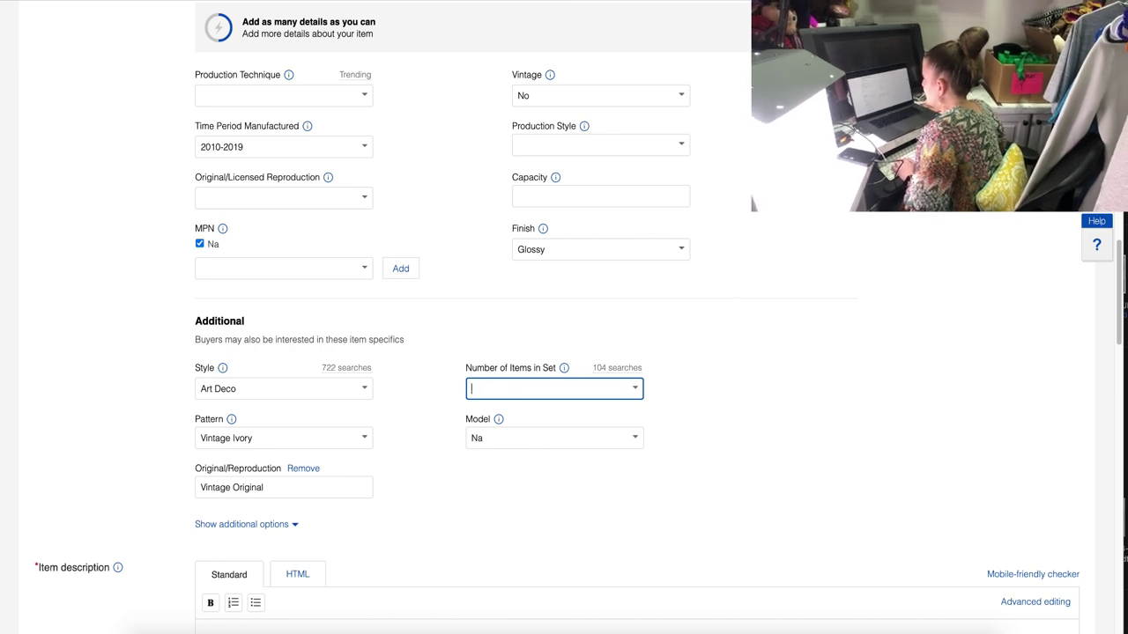
click(562, 477)
scroll(541, 461, down, 1)
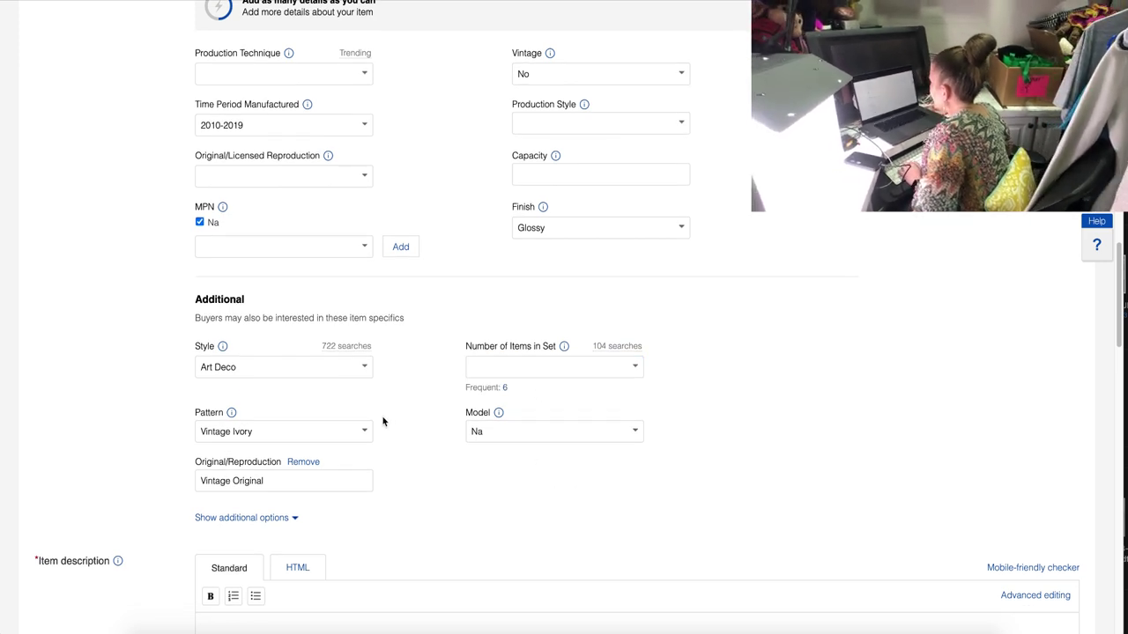
Copy the full listing title into the item description.
scroll(383, 420, up, 20)
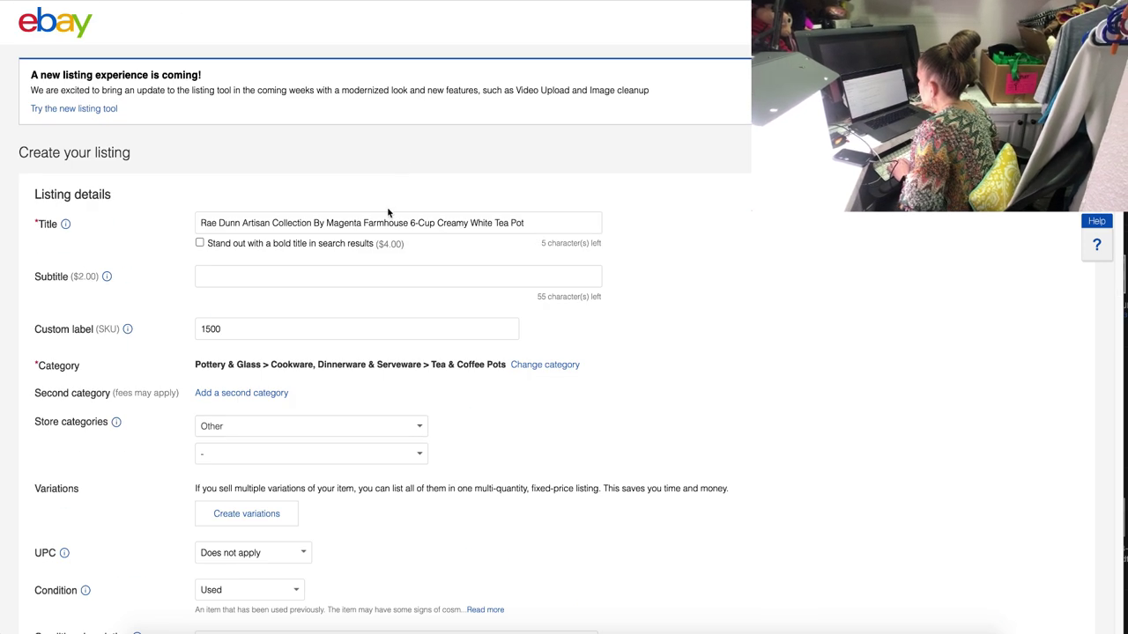
click(388, 219)
triple_click(386, 220)
key(ctrl+c)
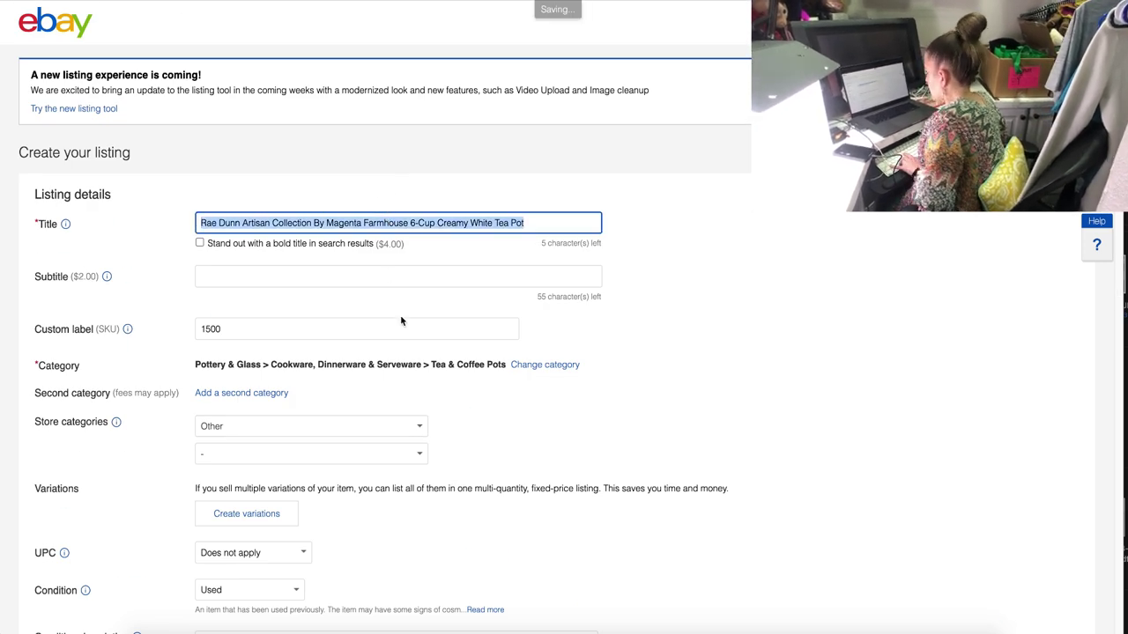
scroll(401, 321, down, 20)
click(399, 364)
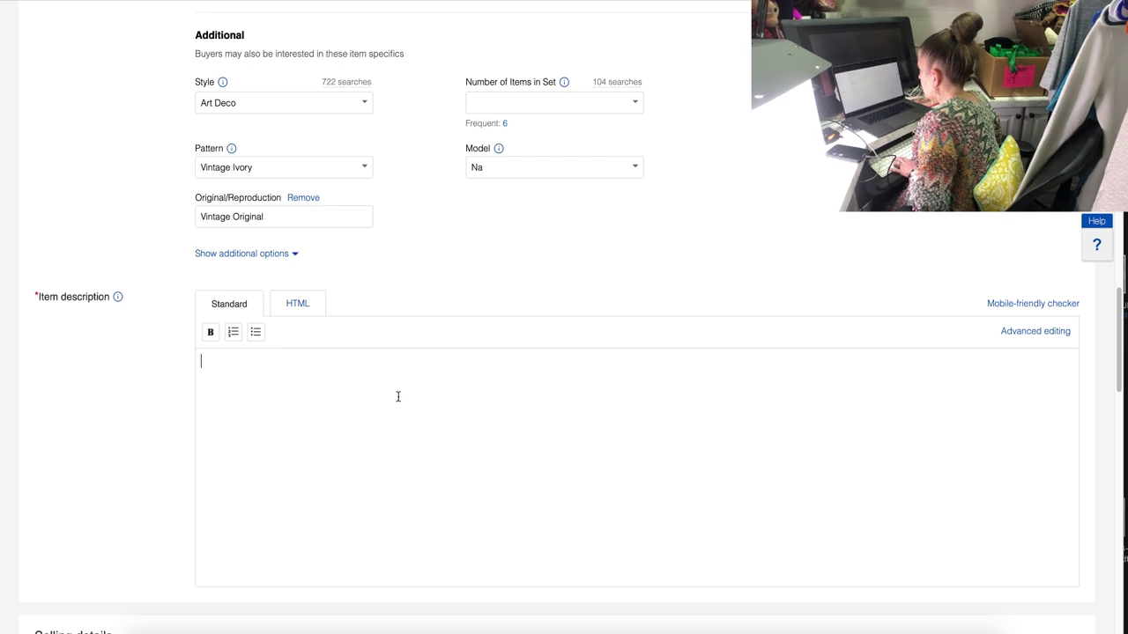
key(ctrl+v)
Add the description lines "Excellent Pre-Owned Condition" and "No Chips or Cracks. See Photos." below the title text.
key(Return)
text(Excellent Pre-Owned Condition)
key(Return)
text(N)
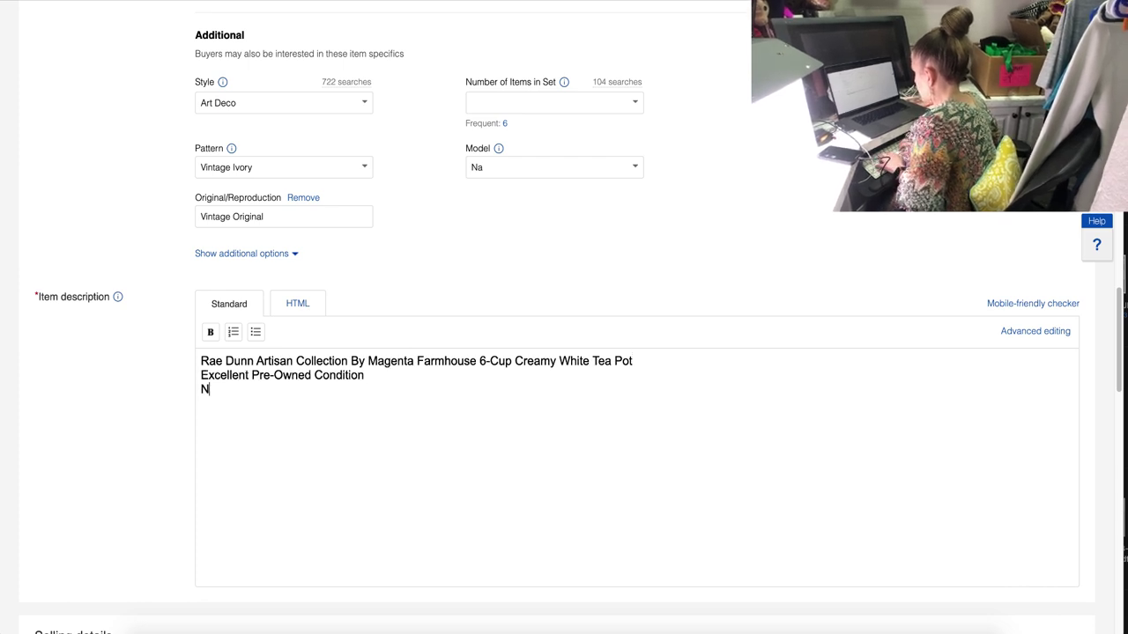
text(o Chips or C)
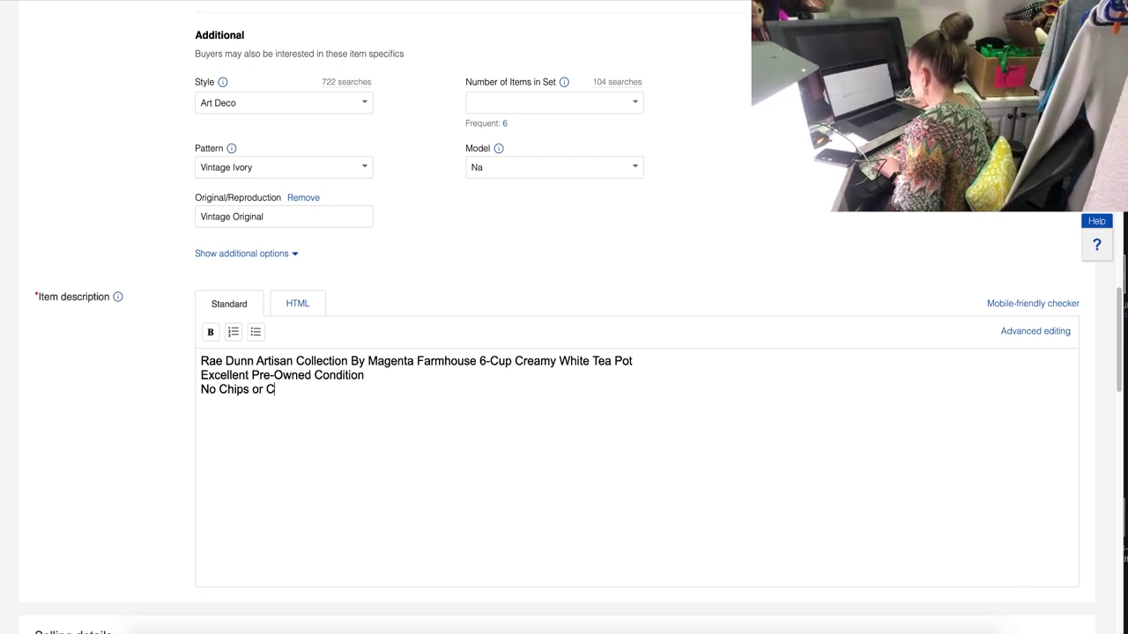
text(racks. See Photos.)
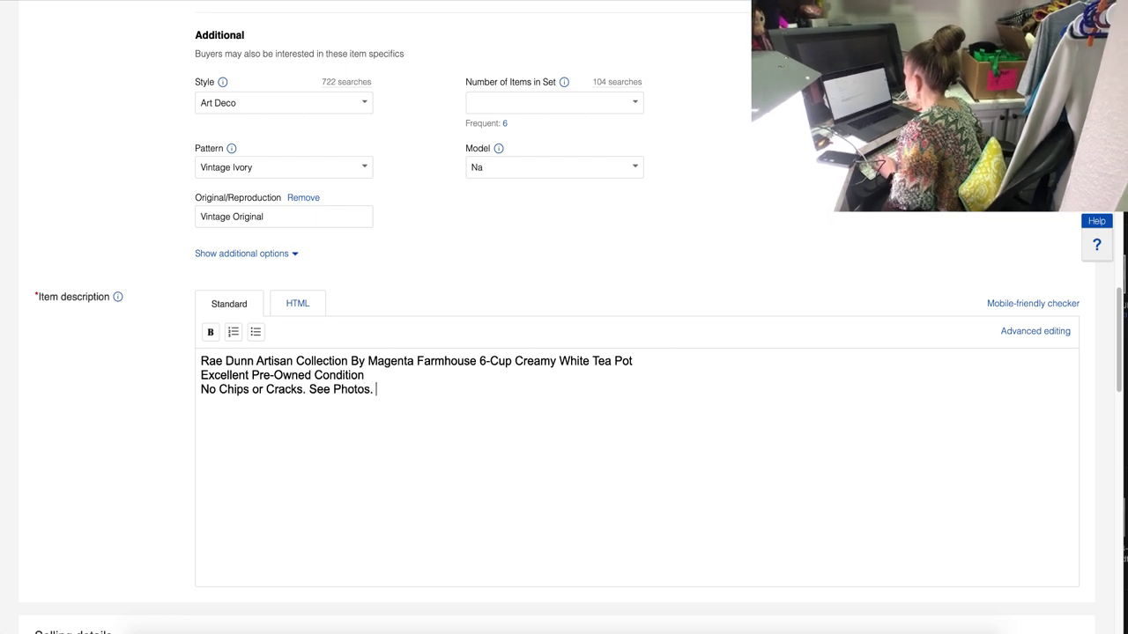
Set the Buy It Now price to $29.95.
scroll(370, 423, down, 5)
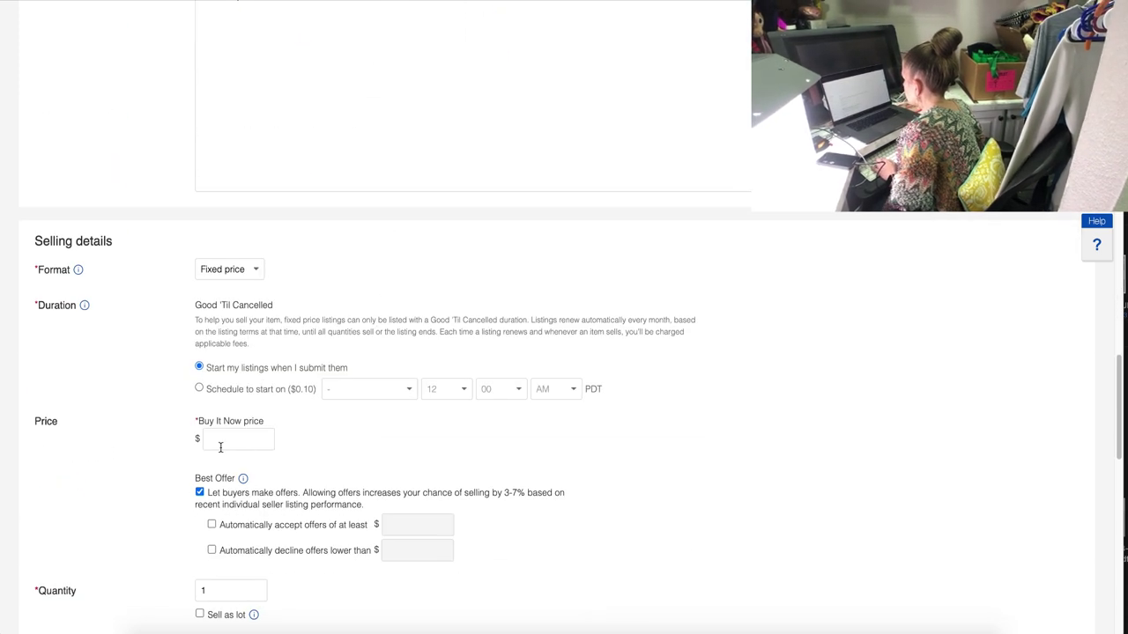
click(220, 443)
text(29.95)
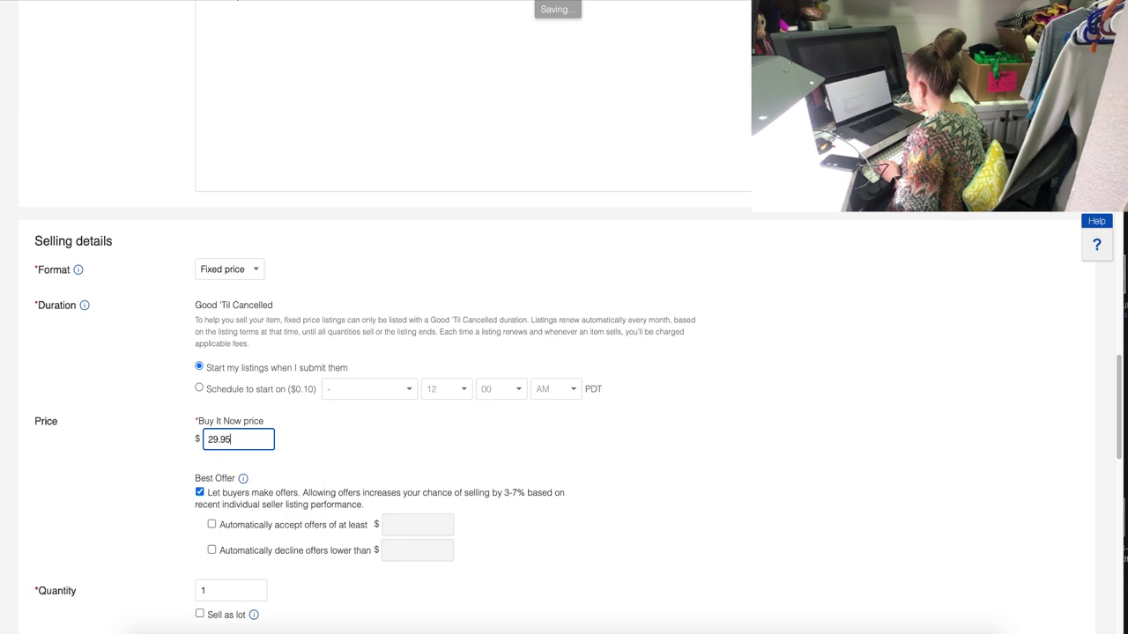
Choose the PRIORITY shipping policy and override its USPS Priority Mail cost to $20.99 for this listing only.
scroll(227, 505, down, 4)
click(234, 528)
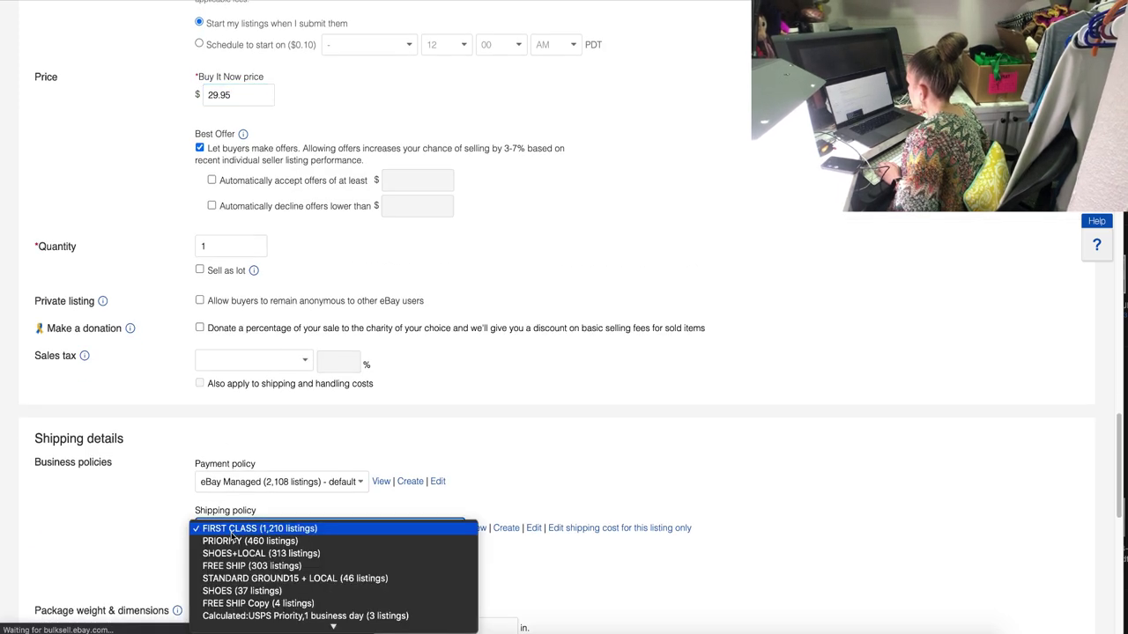
click(234, 517)
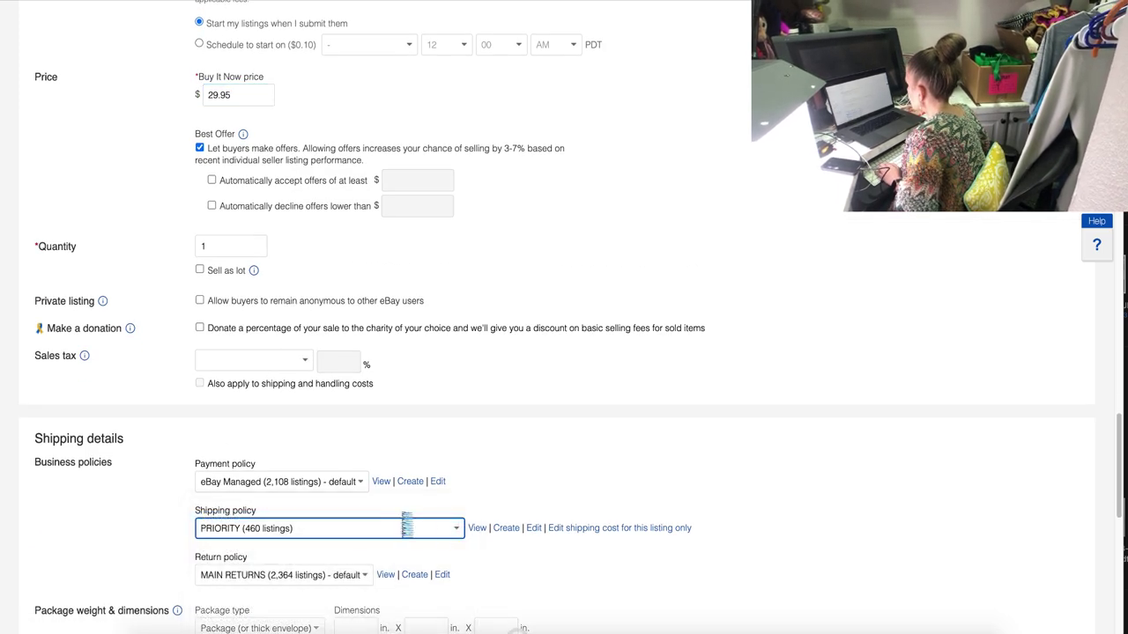
click(593, 529)
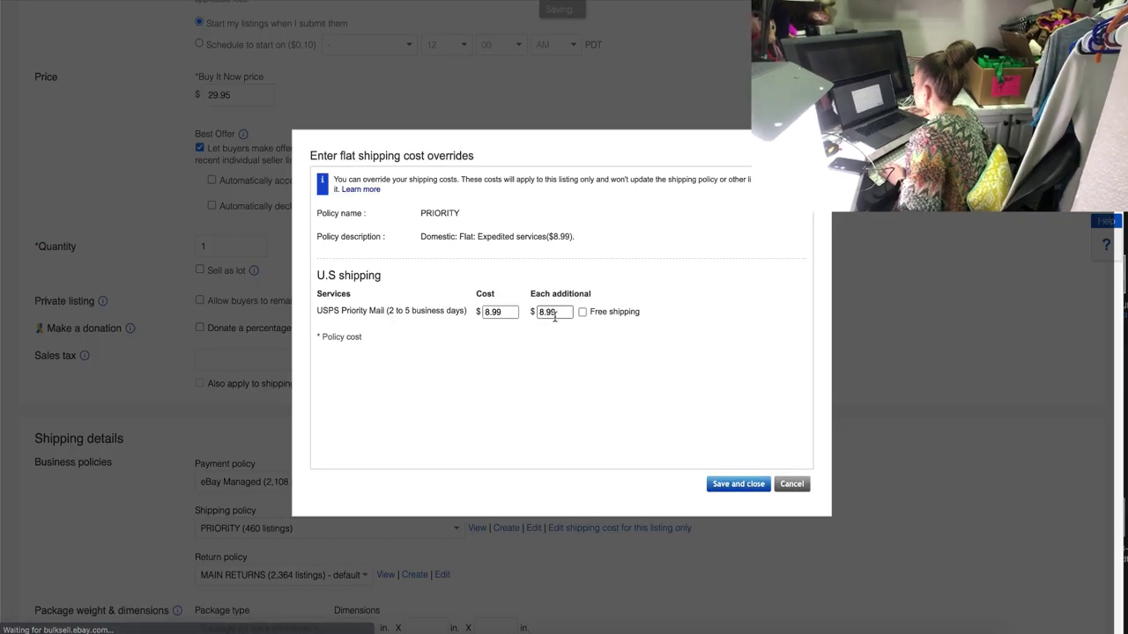
double_click(487, 312)
text(20.99)
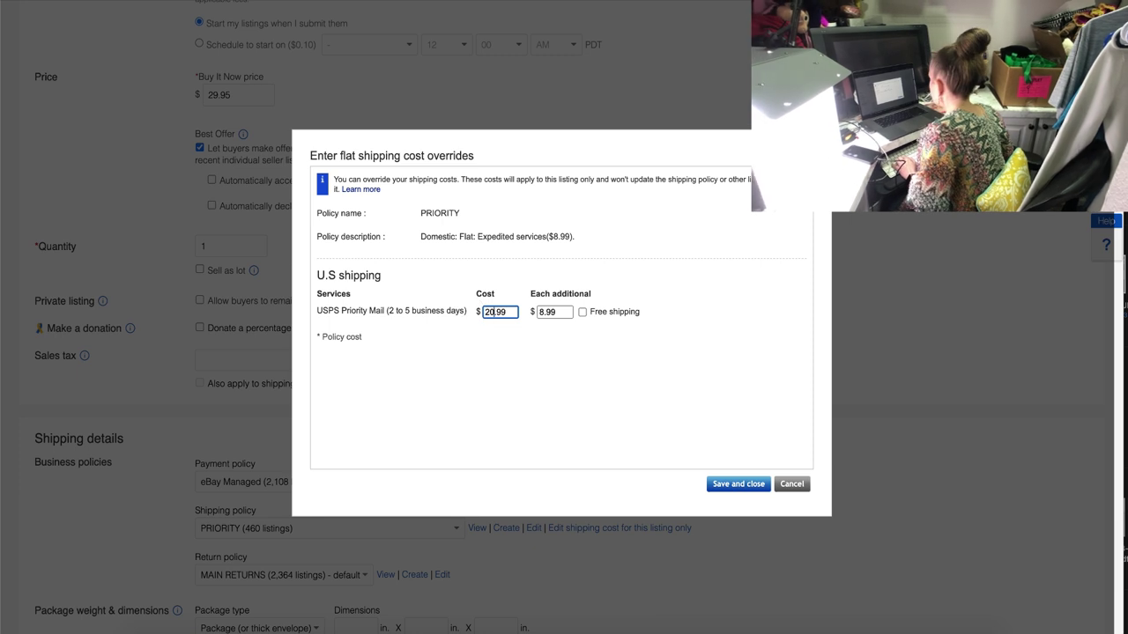
click(725, 484)
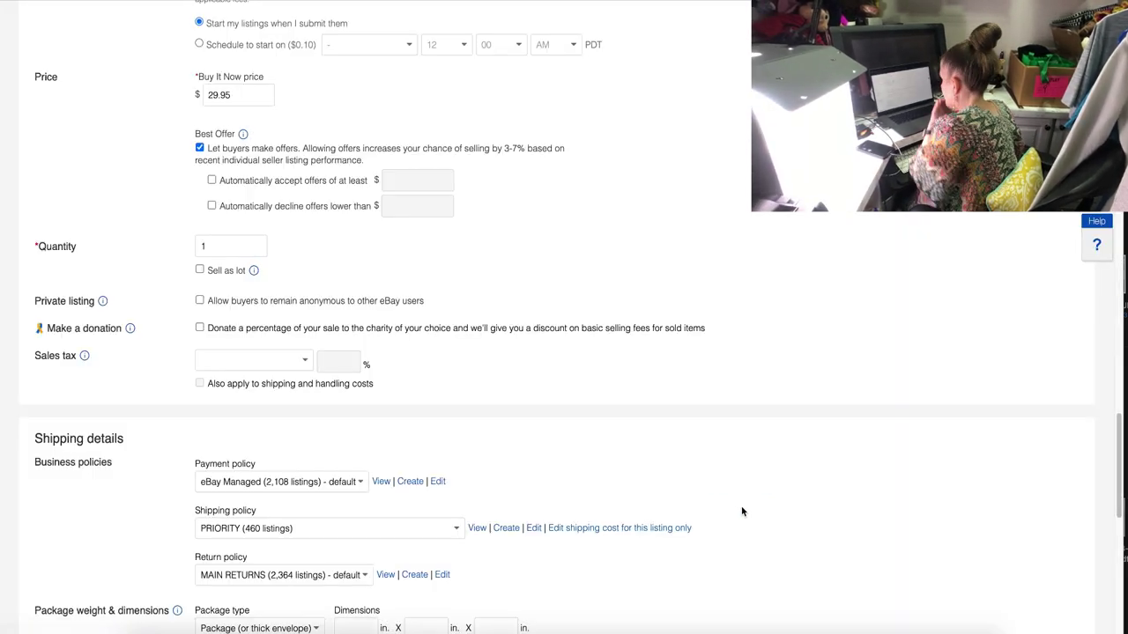
Enable Promoted Listings Standard for the tea pot with an ad rate of 7.6%.
scroll(742, 508, down, 5)
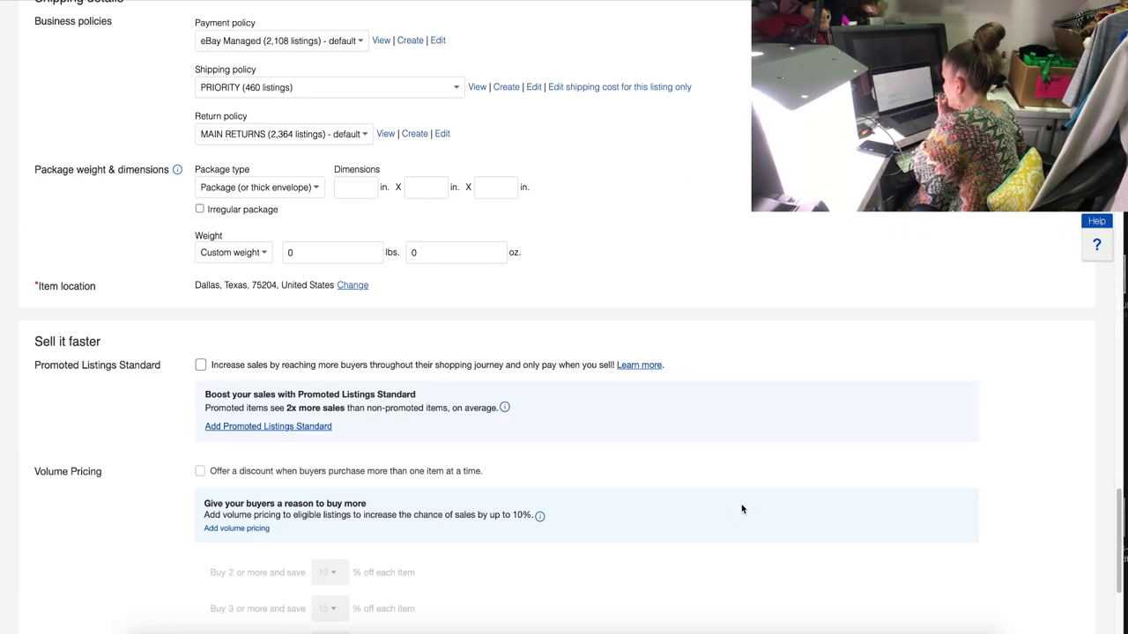
click(293, 370)
double_click(250, 415)
text(7)
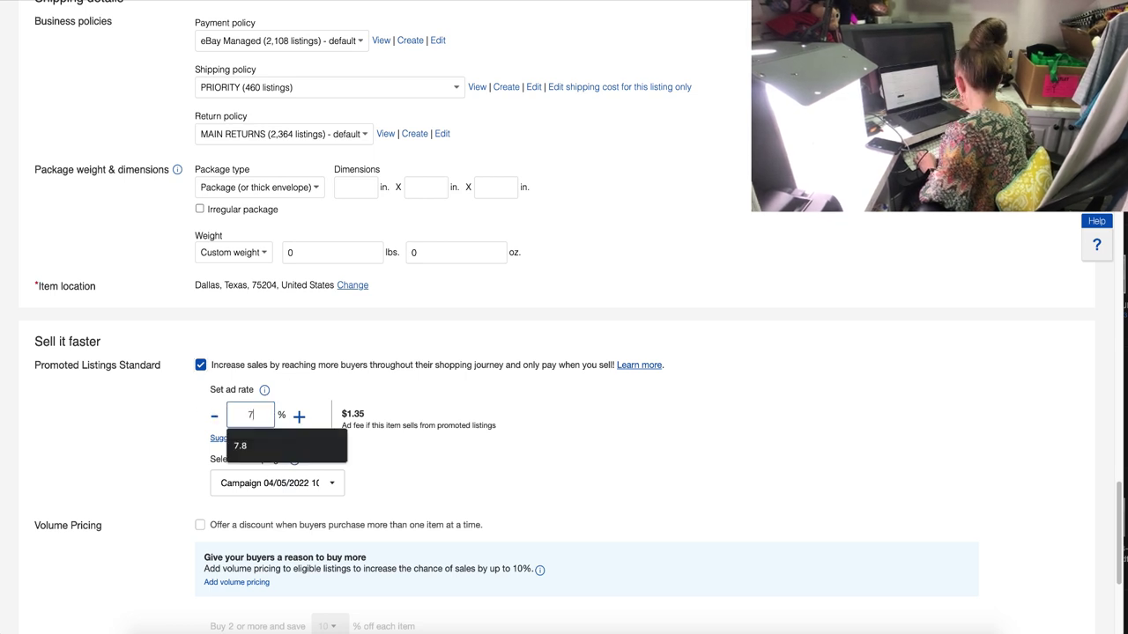
text(.8)
Adjust the main tea pot photo to about 19 brightness and 16 contrast, and save the edit.
scroll(320, 270, up, 15)
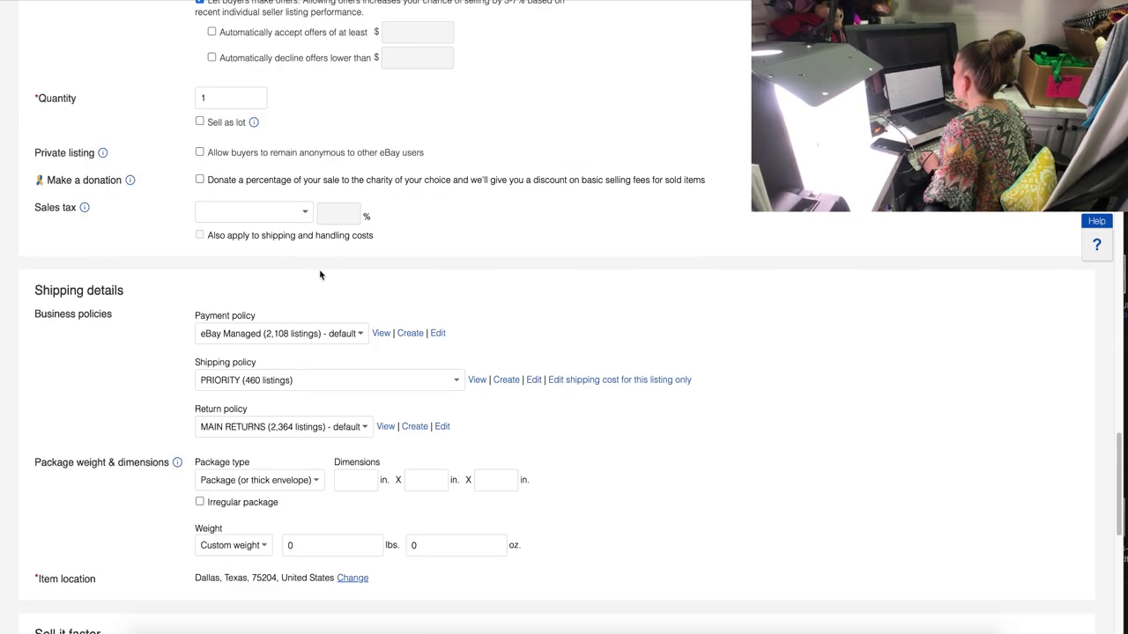
scroll(320, 269, up, 5)
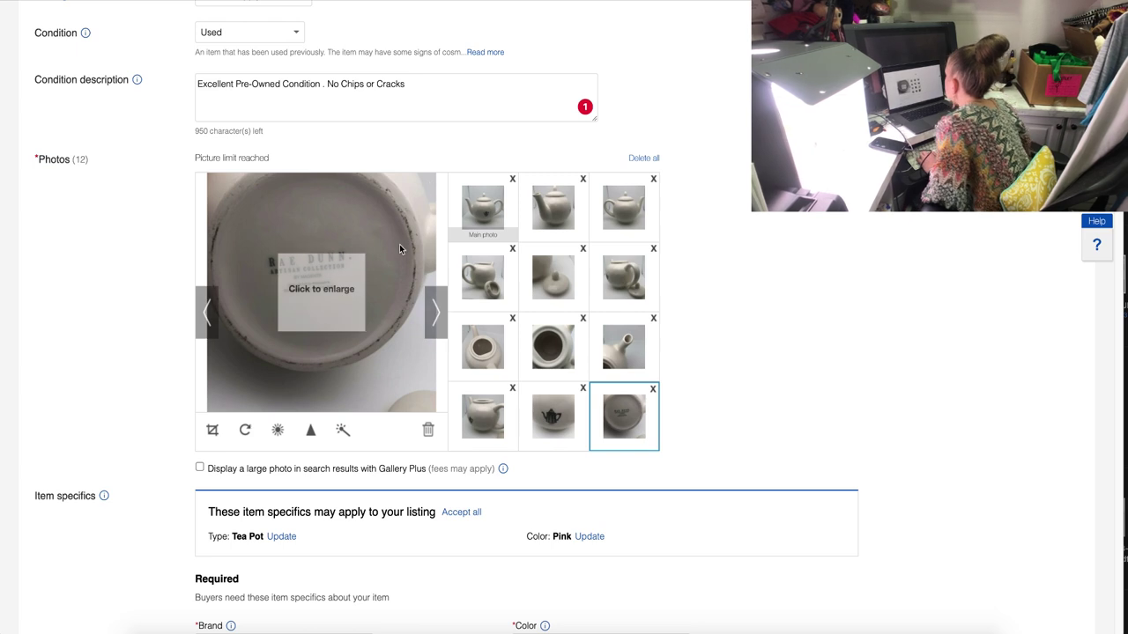
click(277, 430)
drag(328, 383, 333, 406)
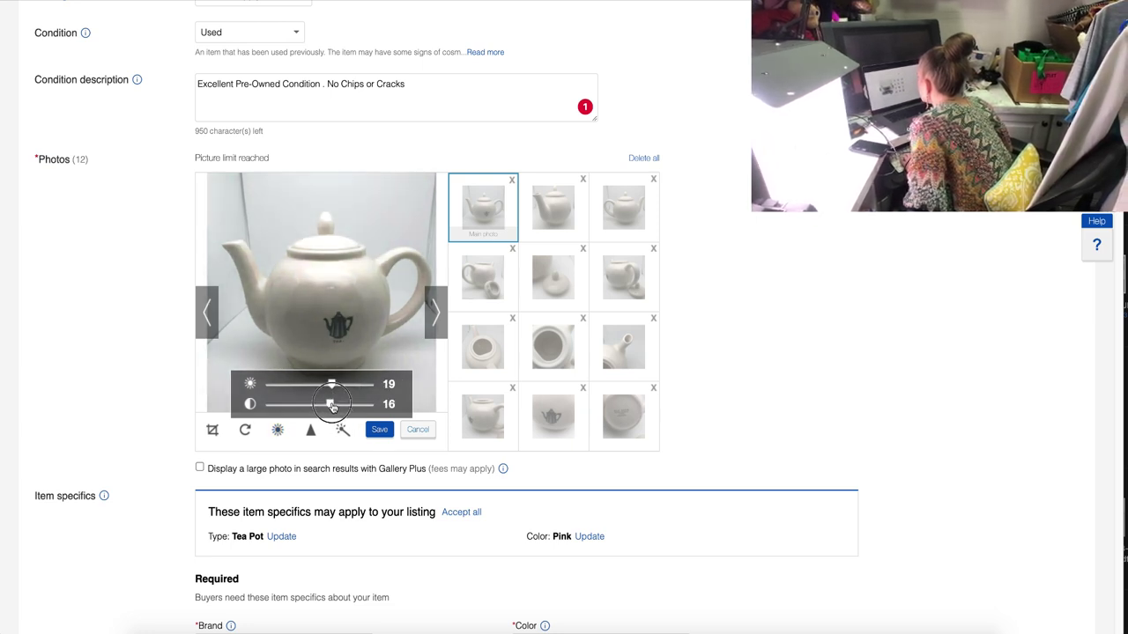
click(379, 429)
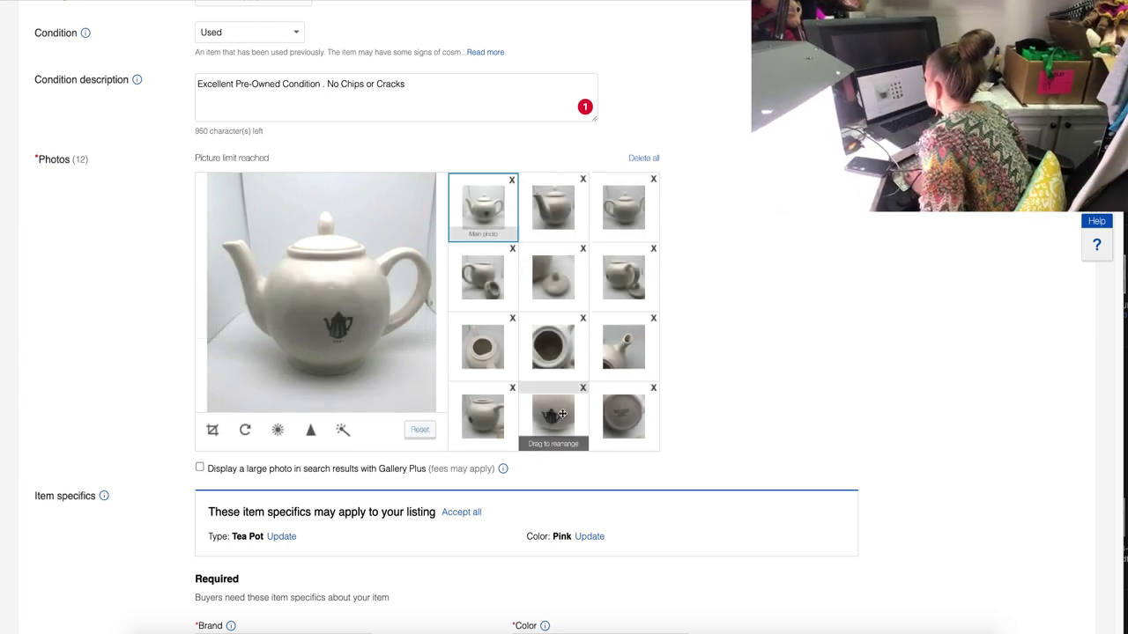
Move the teapot logo close-up to the second photo slot, and auto-enhance and save the main photo.
drag(554, 415, 555, 264)
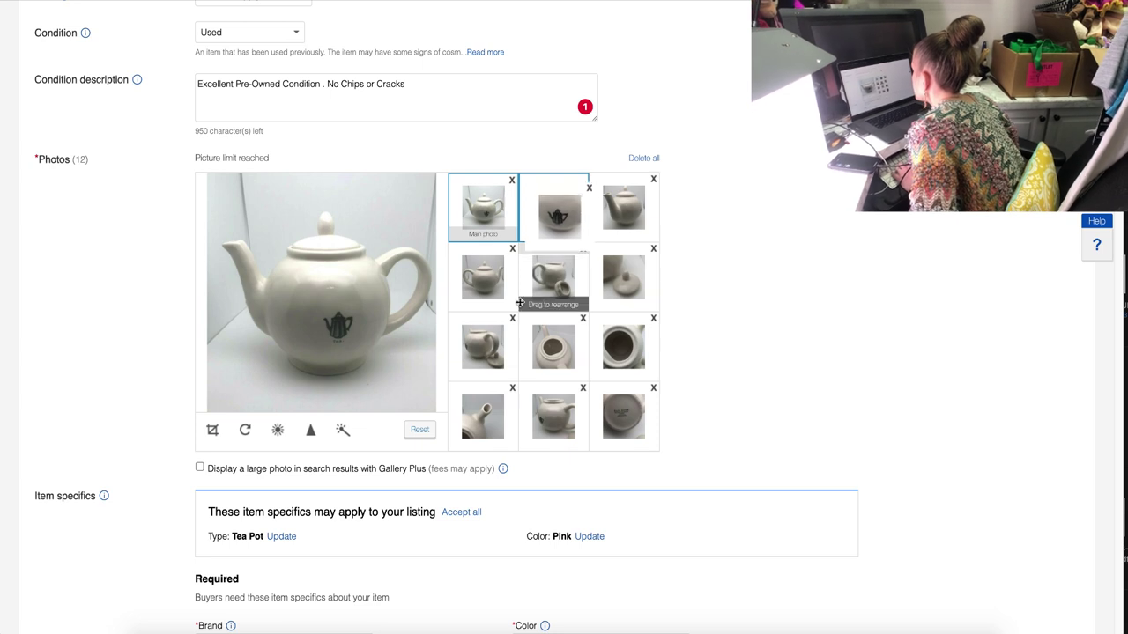
click(342, 429)
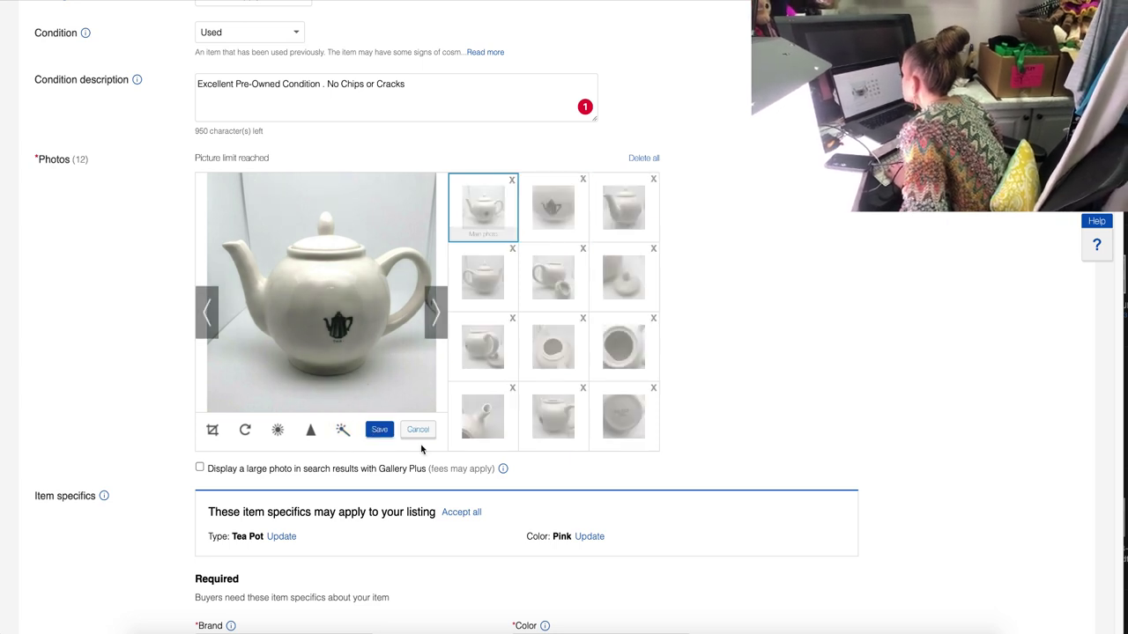
click(380, 432)
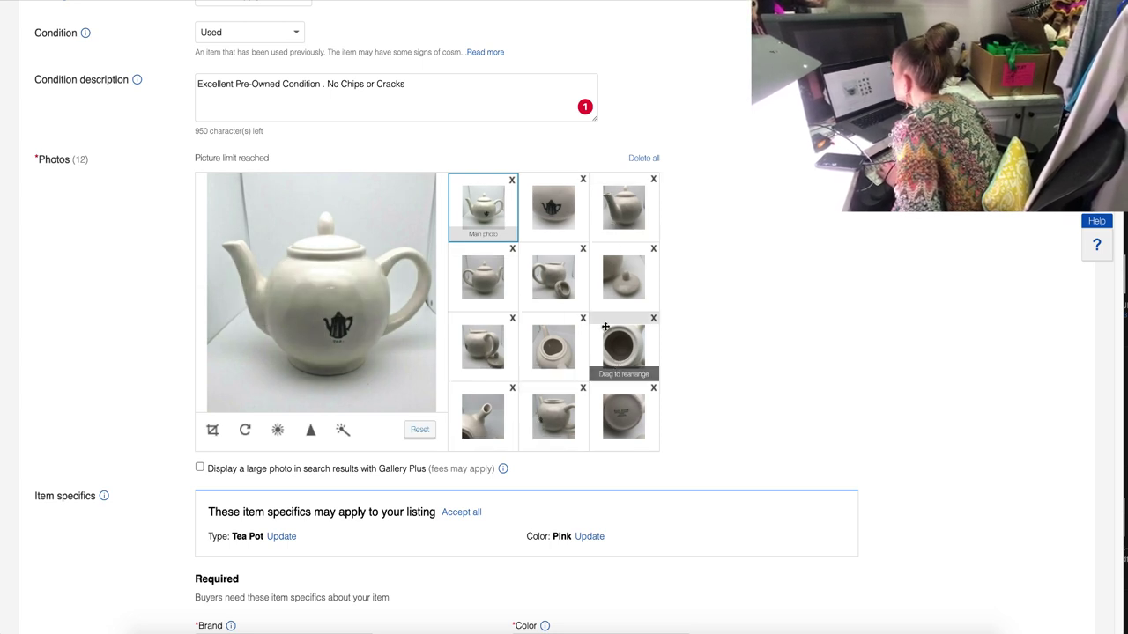
Review the completed tea pot listing and submit it for sale.
scroll(588, 291, down, 3)
scroll(589, 291, down, 18)
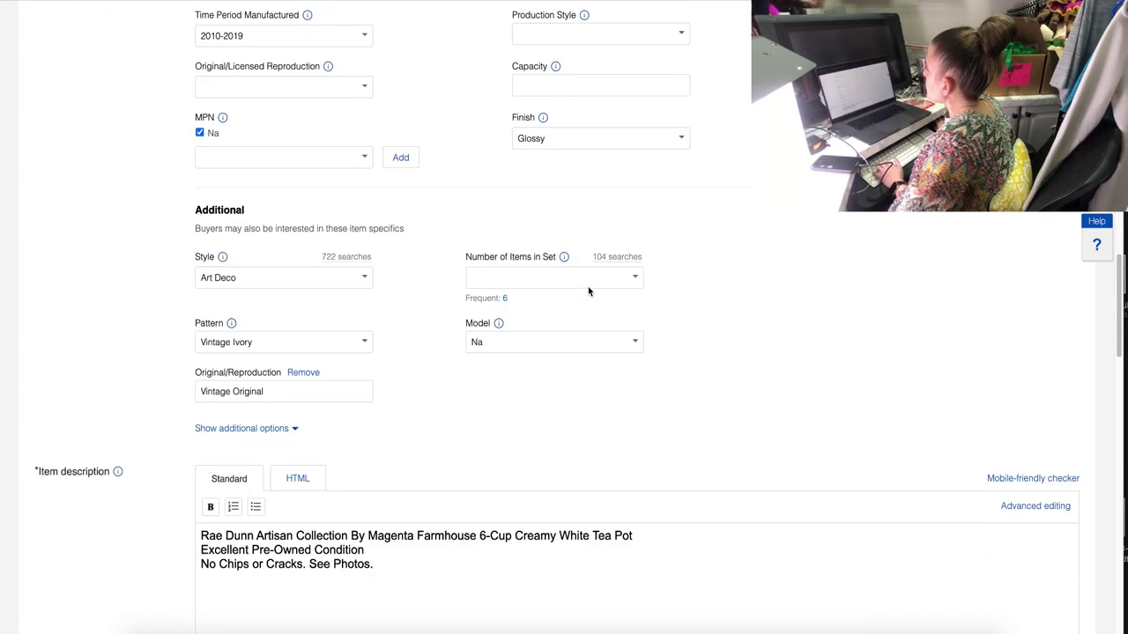
scroll(588, 291, down, 10)
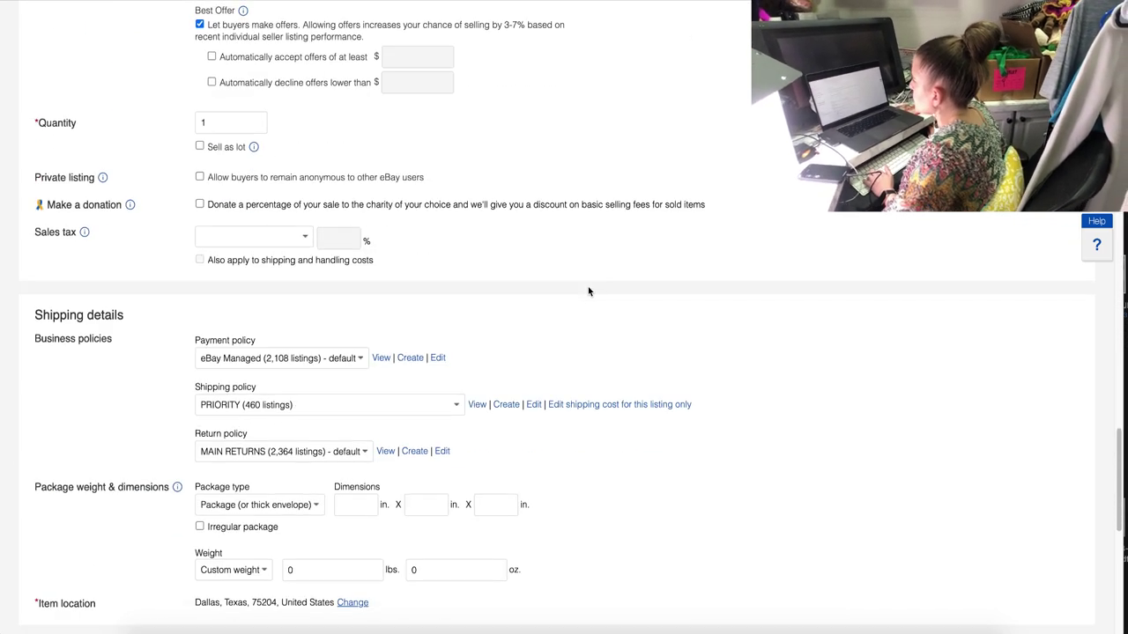
scroll(588, 291, down, 1)
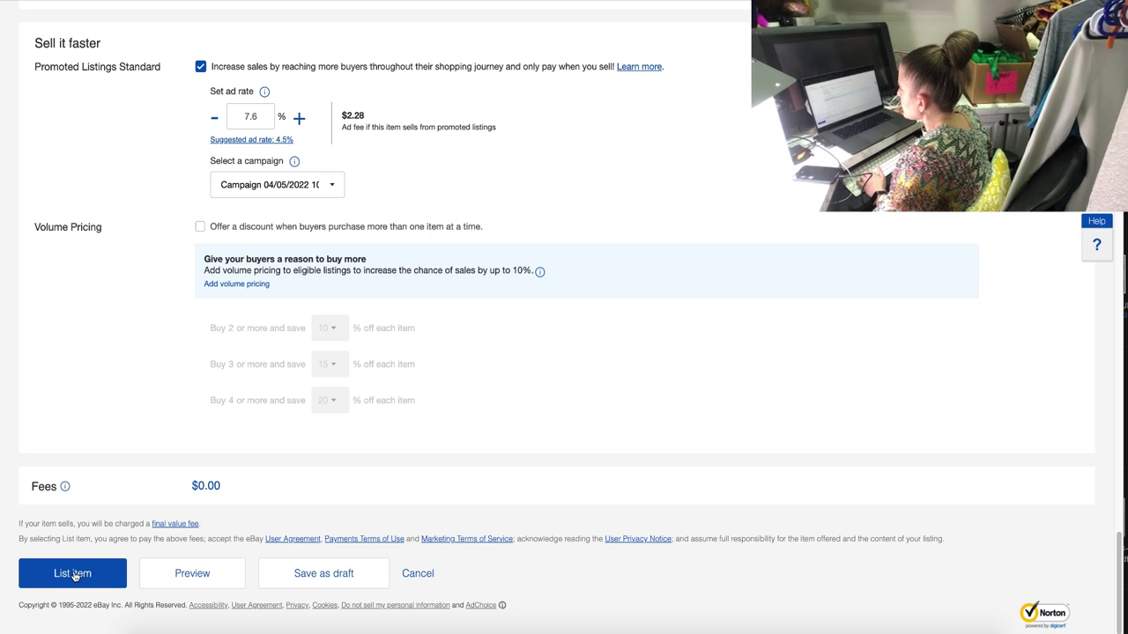
click(100, 581)
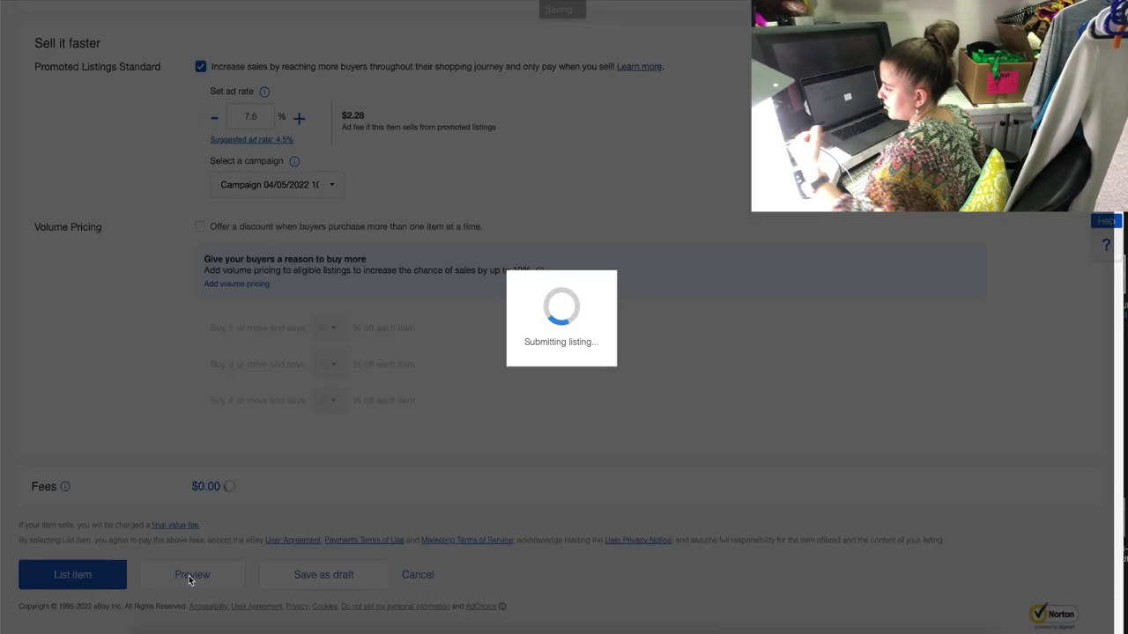
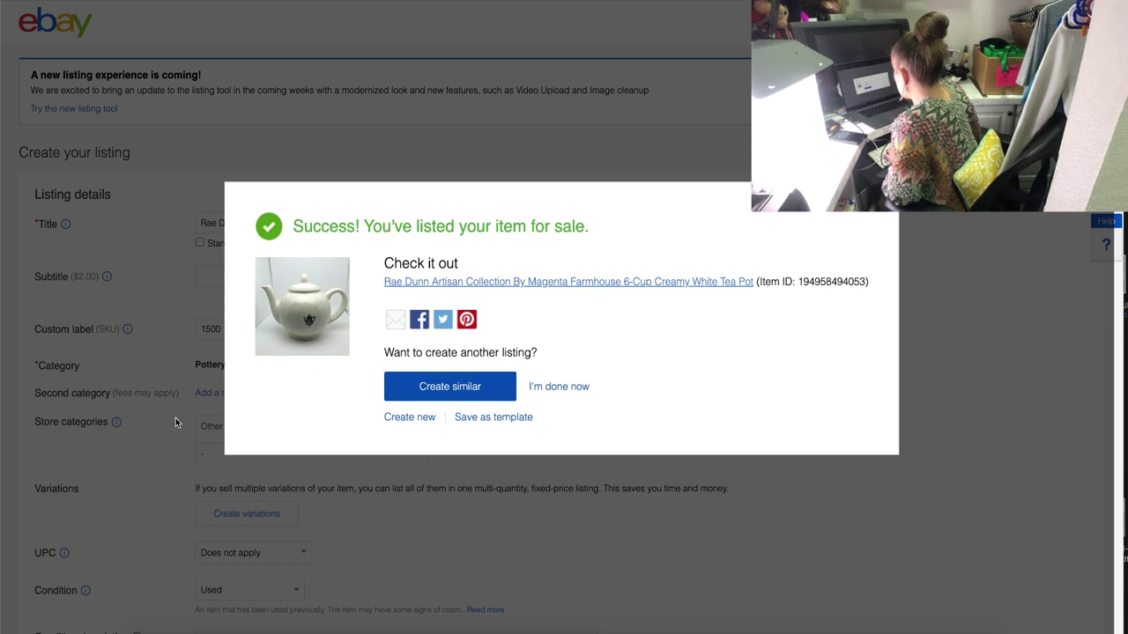
Finish the tea pot listing session and search for "vintage milkglass plate with lace edge westmoreland".
click(538, 388)
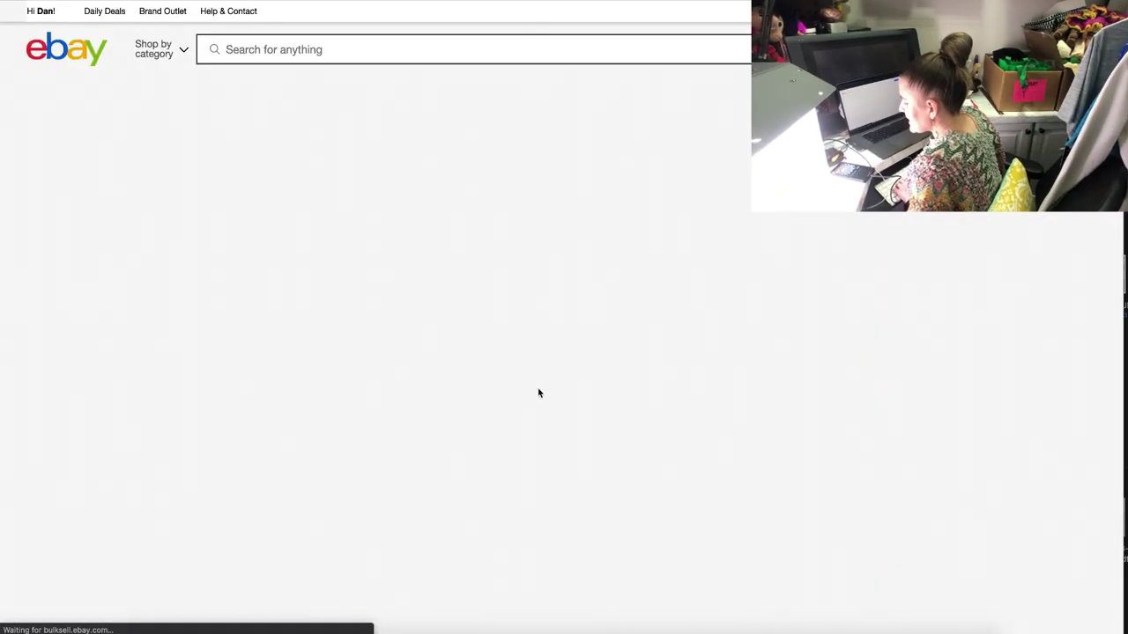
click(294, 60)
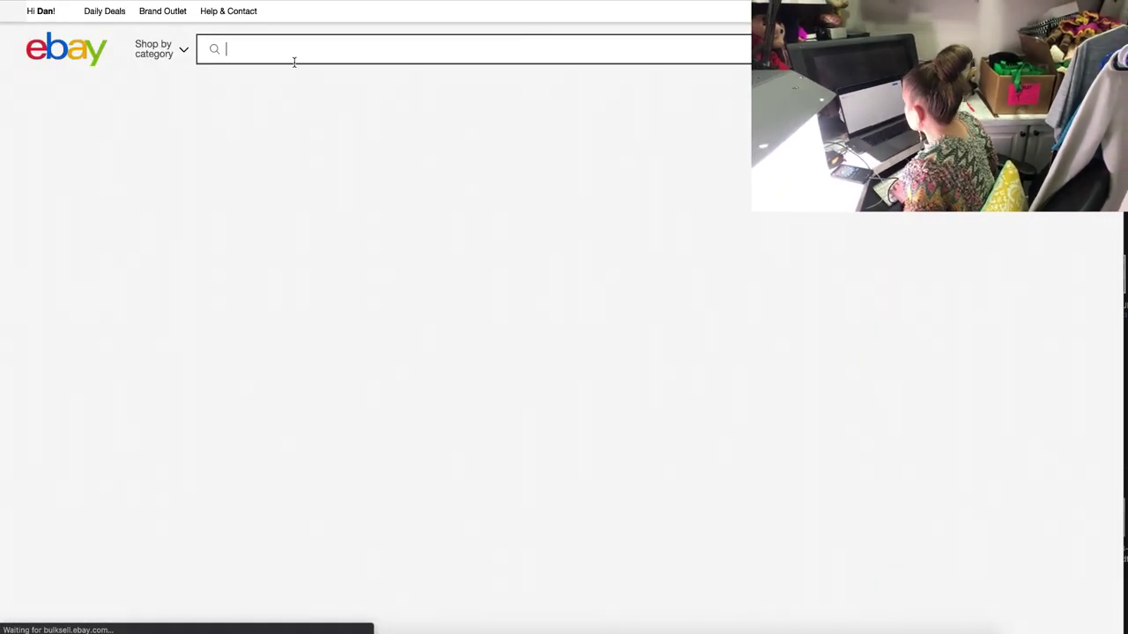
text(vint)
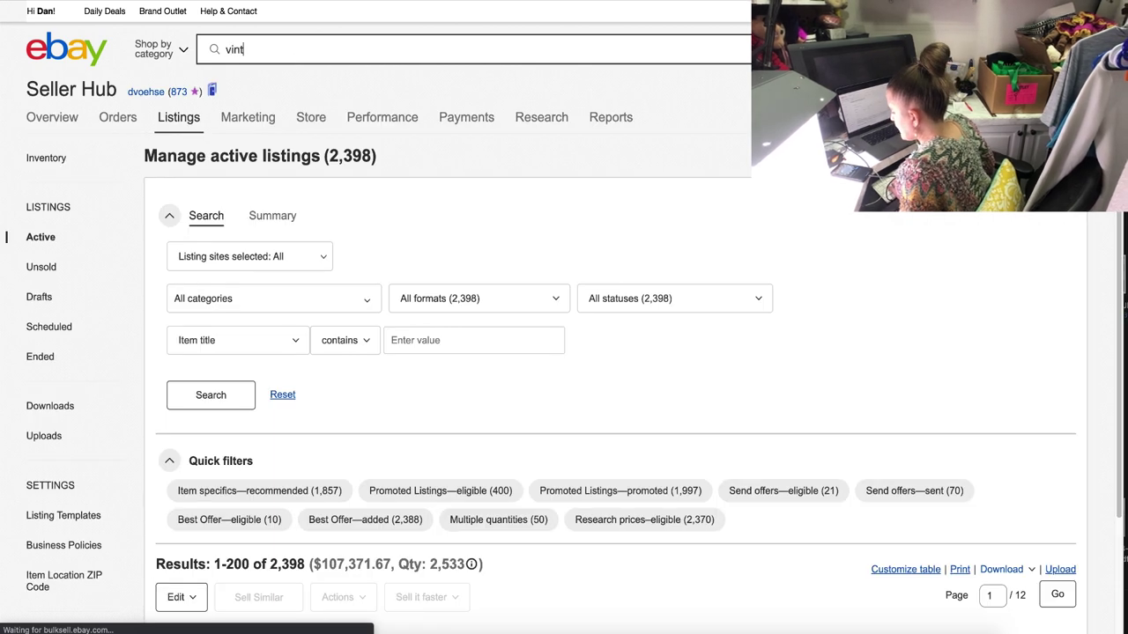
text(age milkglass )
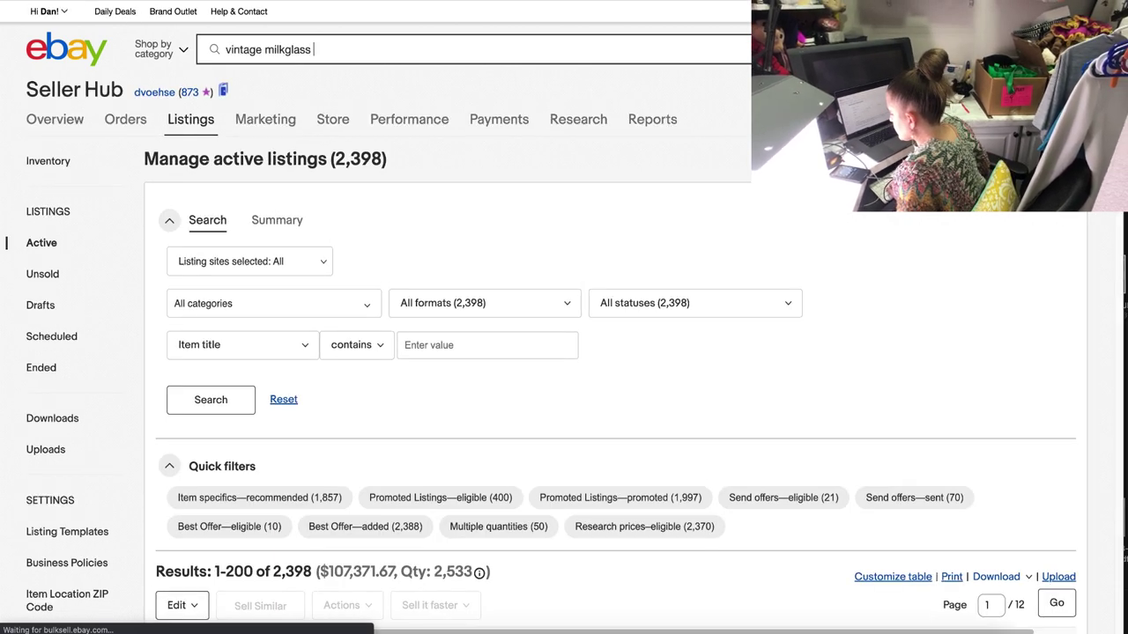
text(plate with la)
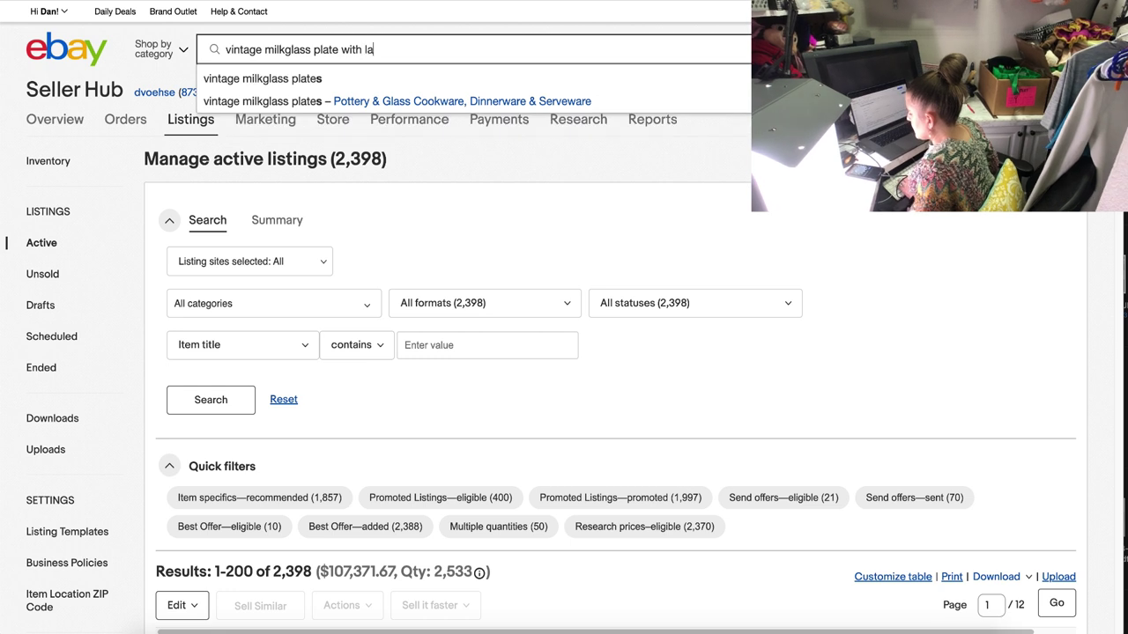
text(ce edge)
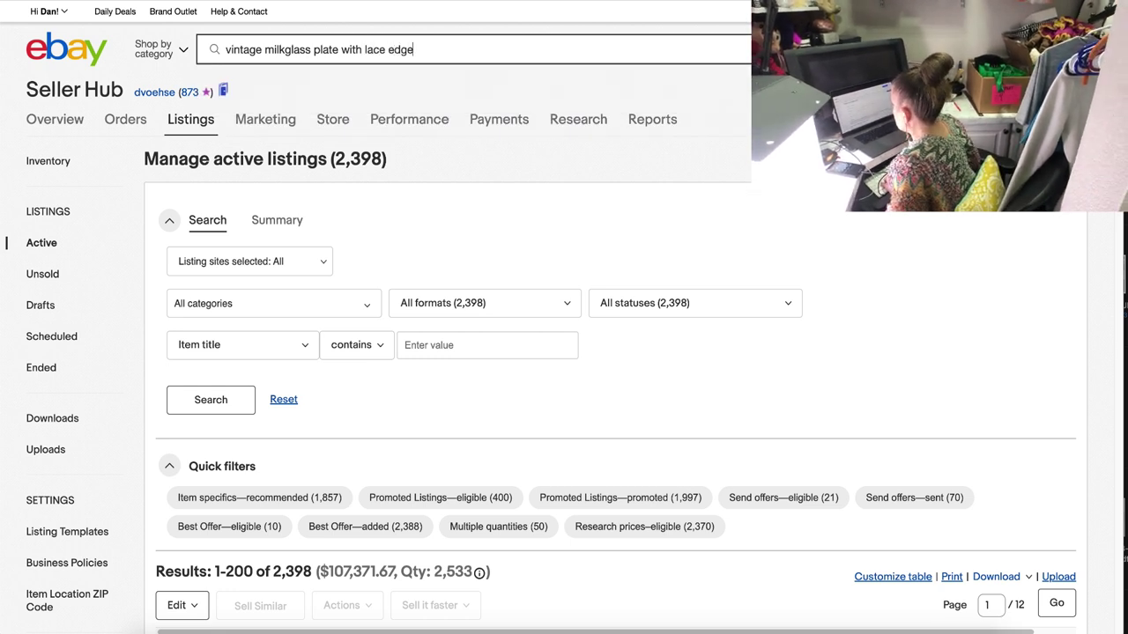
text( westmoreland)
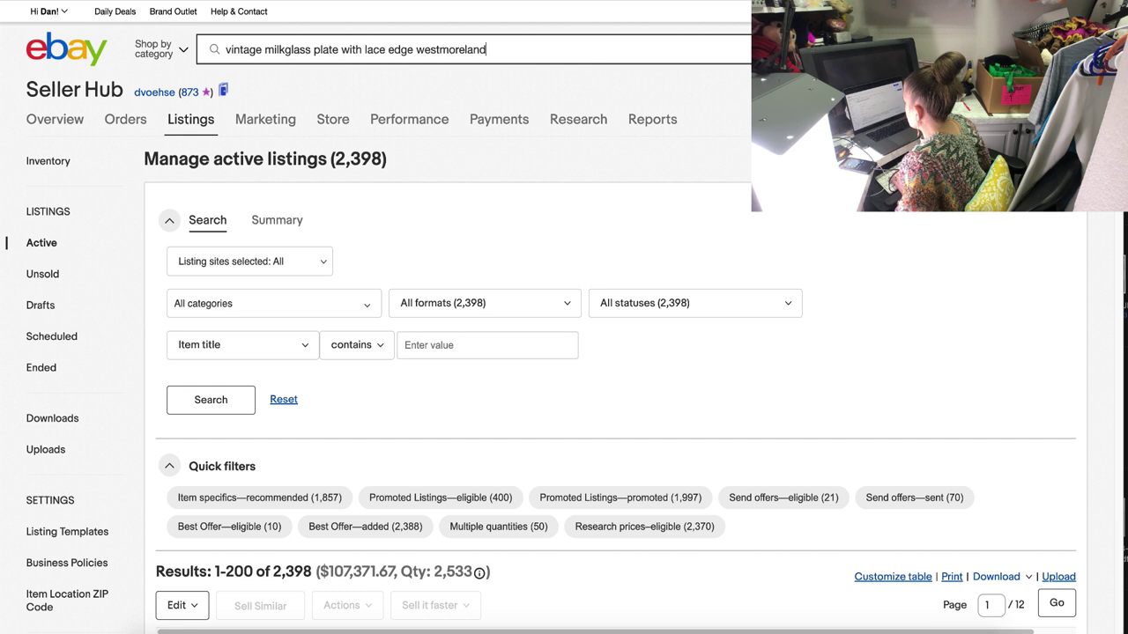
key(Return)
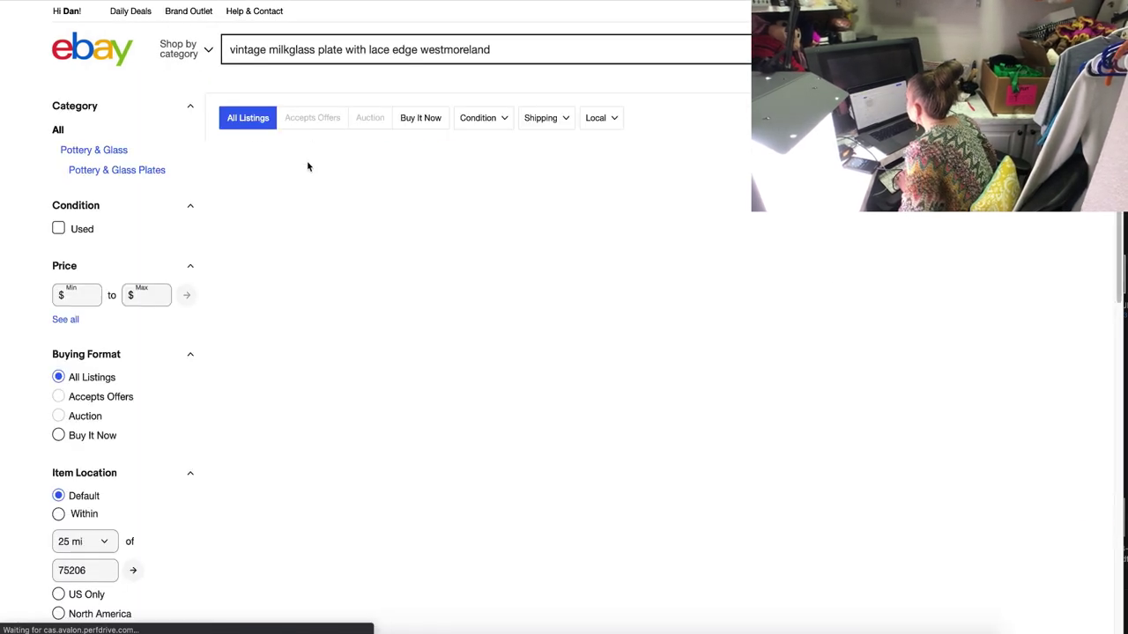
Browse the Westmoreland plate results for a match, and rerun the search without the word "westmoreland".
scroll(308, 165, down, 3)
scroll(308, 166, down, 7)
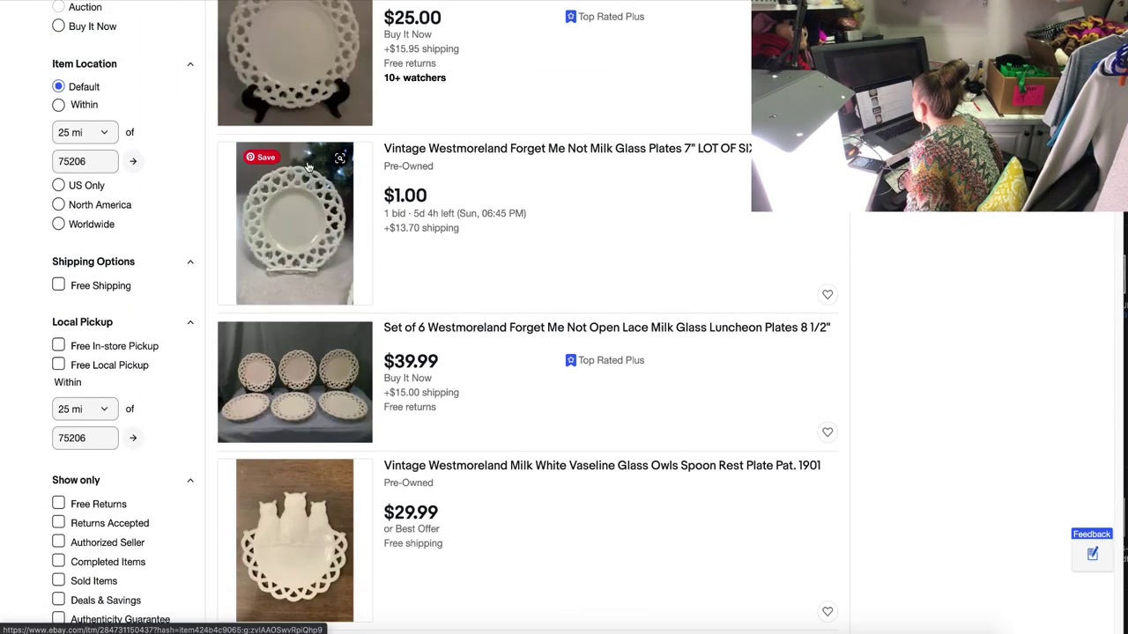
scroll(307, 165, down, 5)
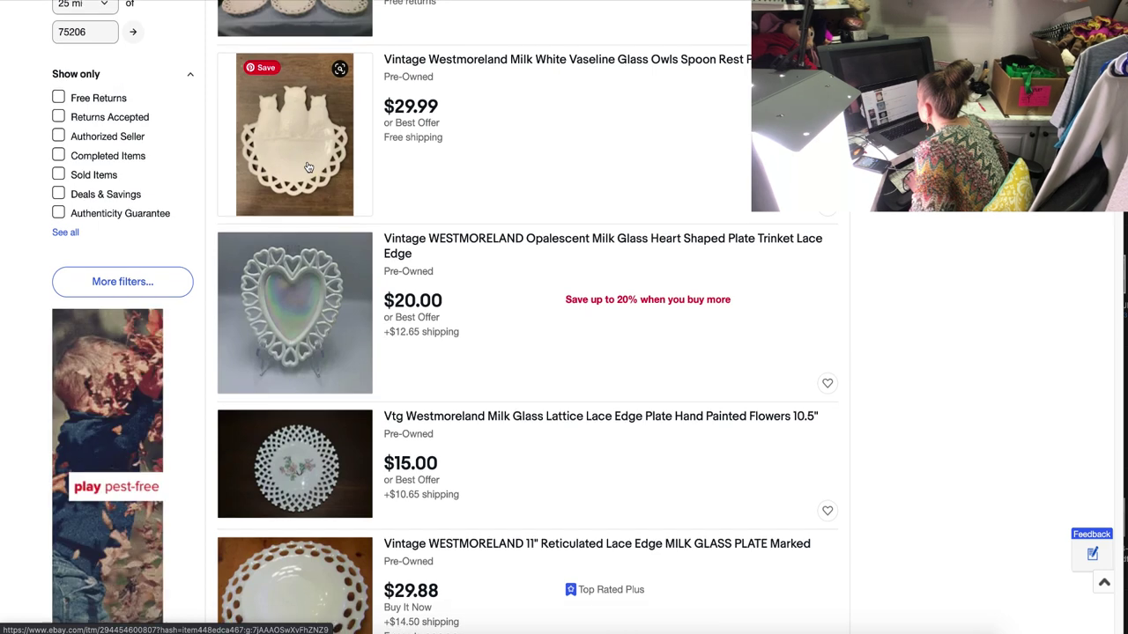
scroll(309, 166, down, 18)
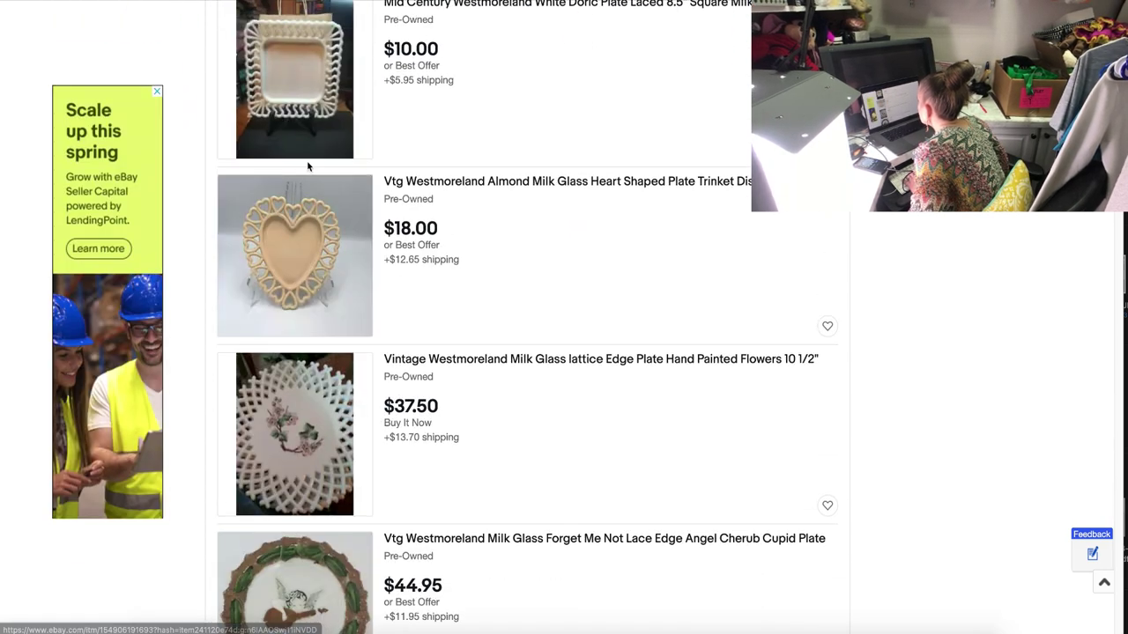
scroll(344, 294, down, 4)
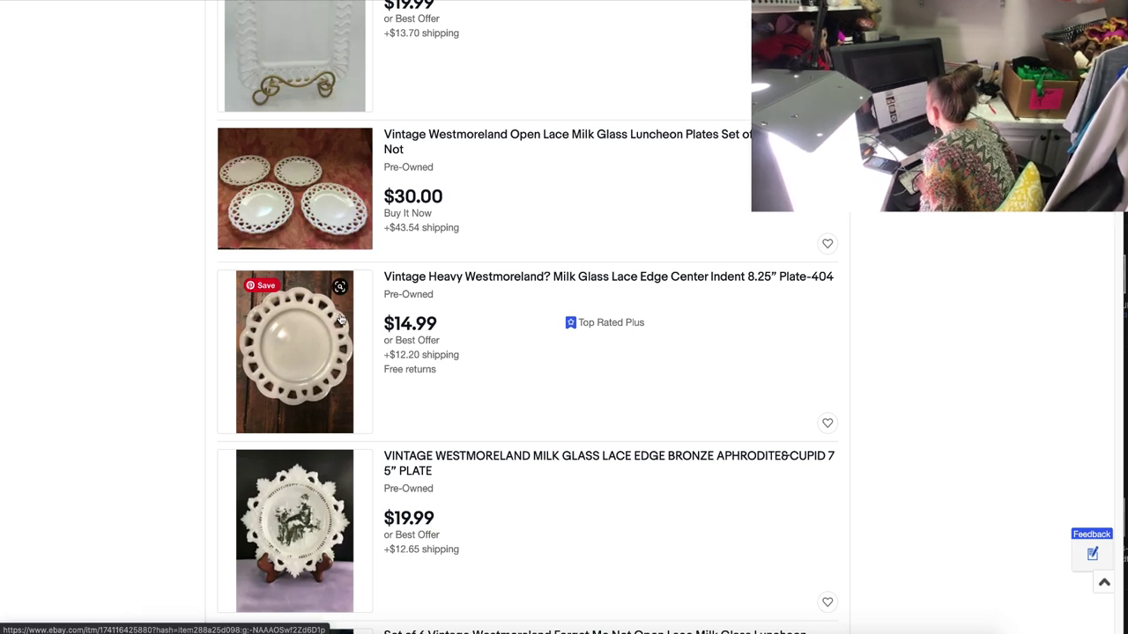
scroll(498, 282, up, 15)
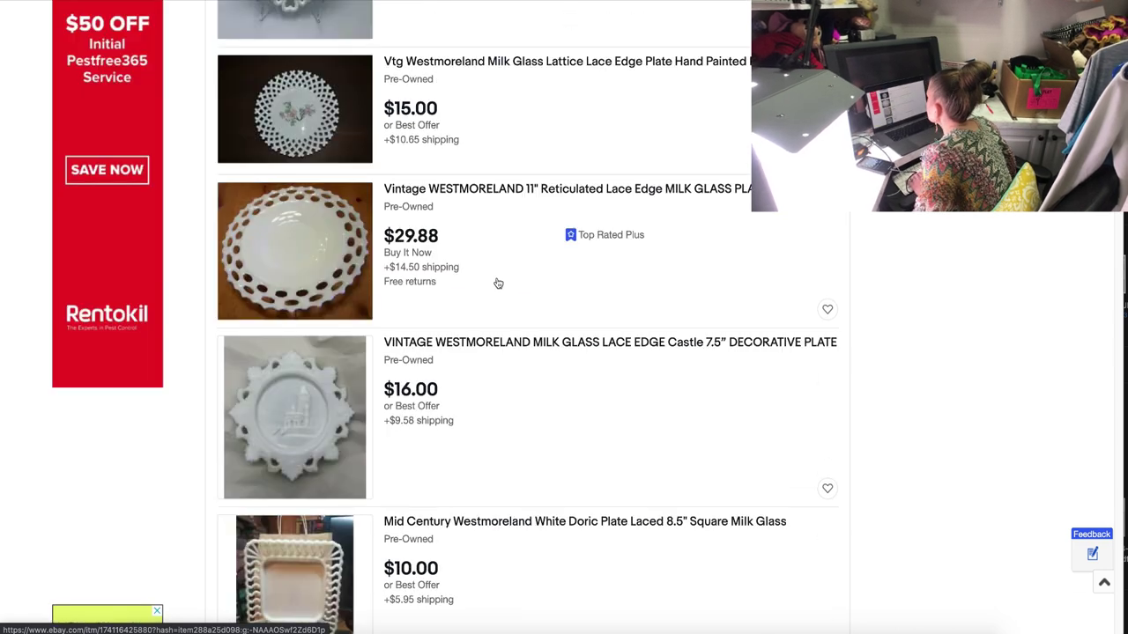
drag(418, 51, 523, 55)
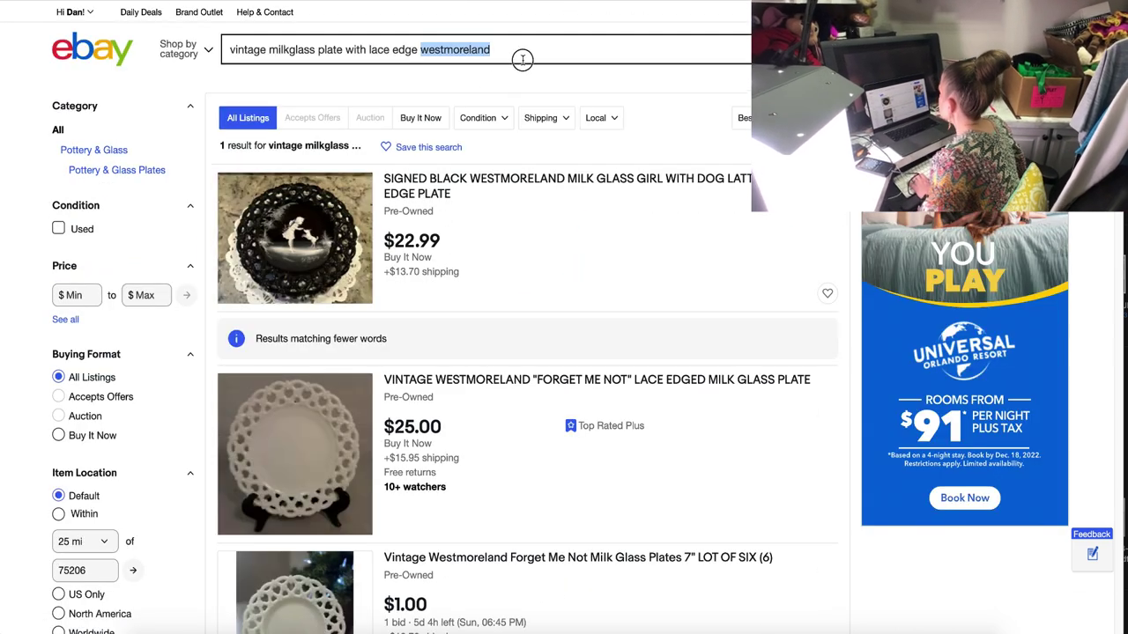
key(BackSpace)
key(Return)
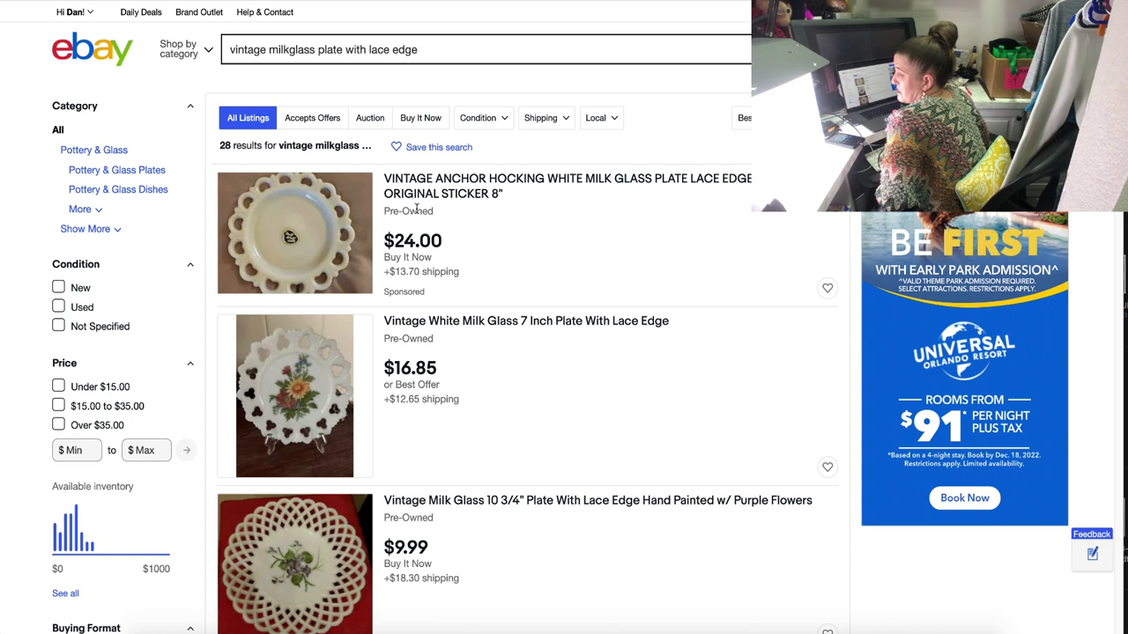
Start a listing from the Anchor Hocking plate with original sticker, and shorten its title to "VINTAGE WHITE MILK GLASS PLATE LACE EDGE 8"".
click(411, 199)
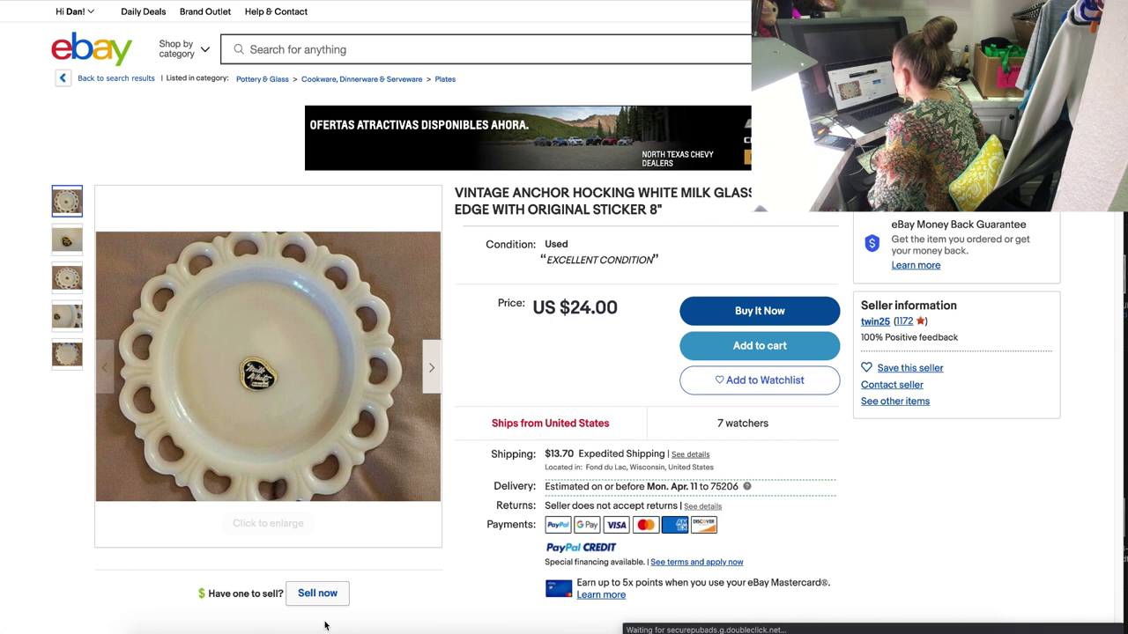
click(319, 594)
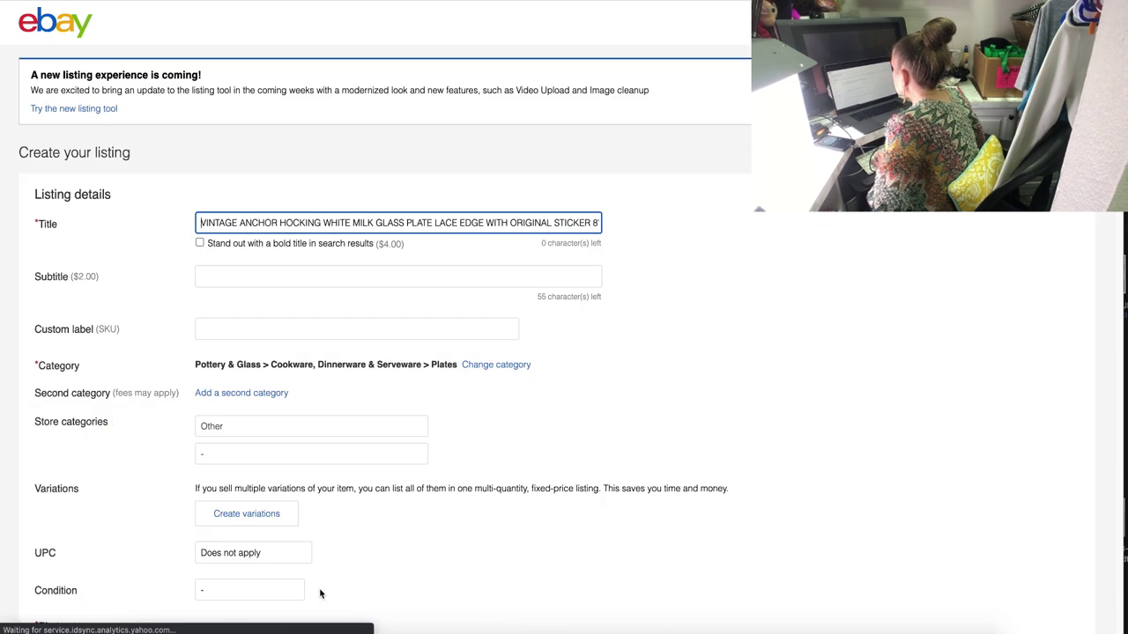
click(248, 220)
drag(238, 222, 327, 221)
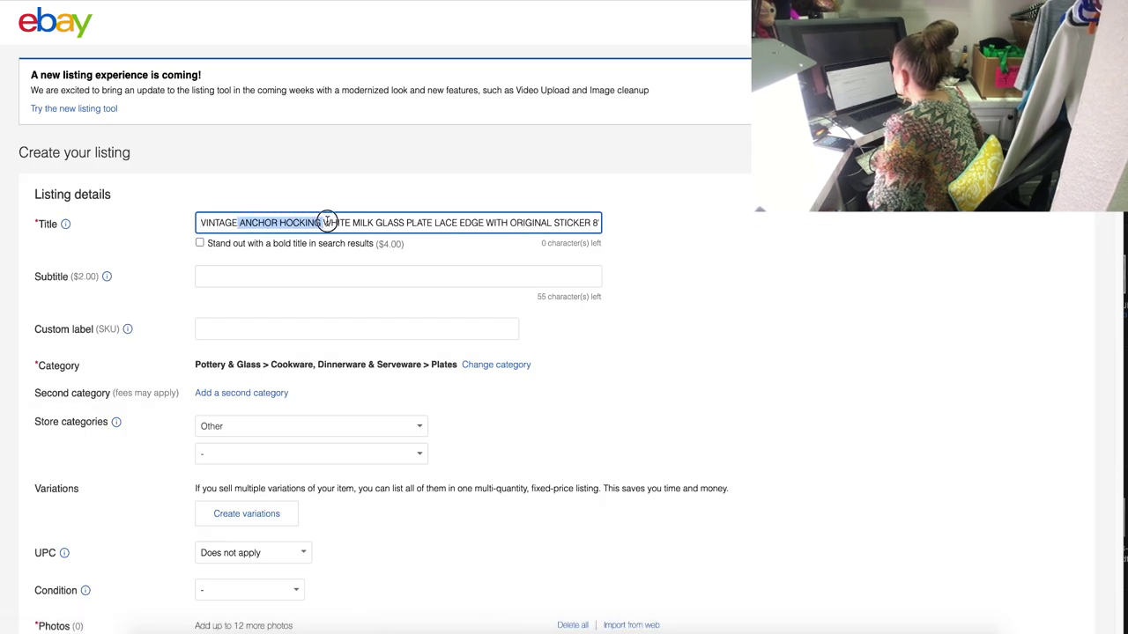
key(BackSpace)
shift+click(326, 222)
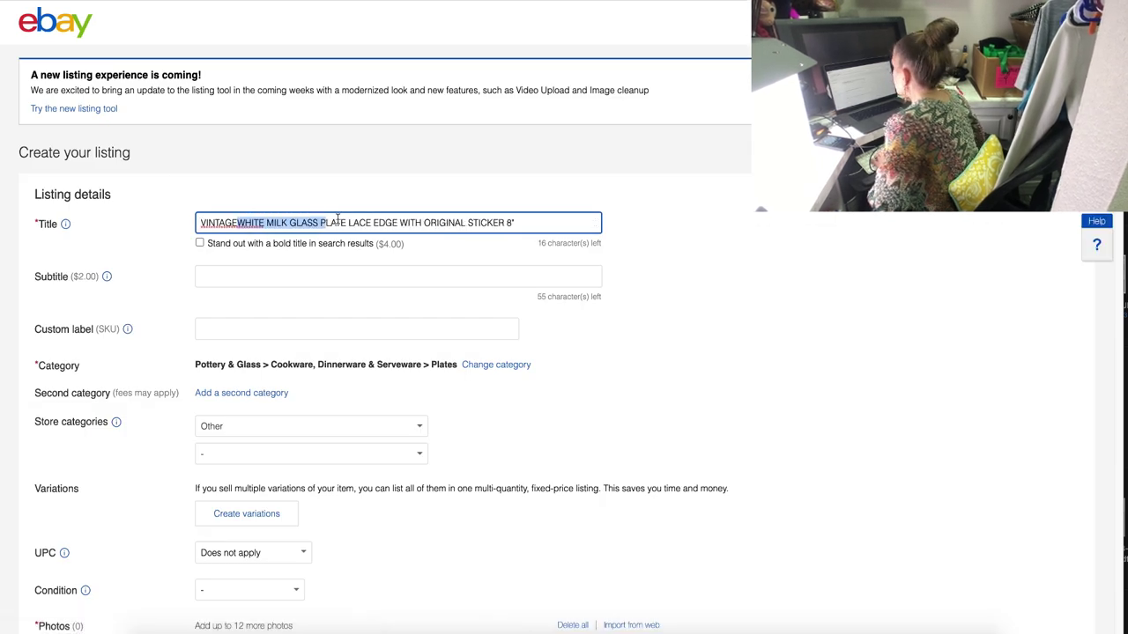
click(238, 222)
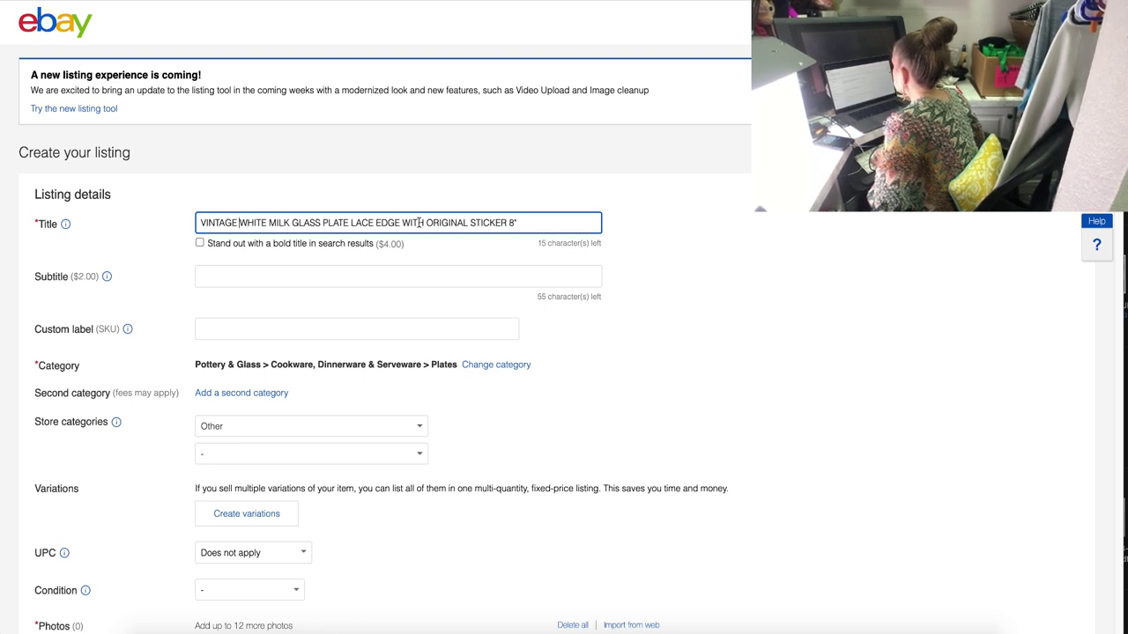
drag(404, 222, 576, 219)
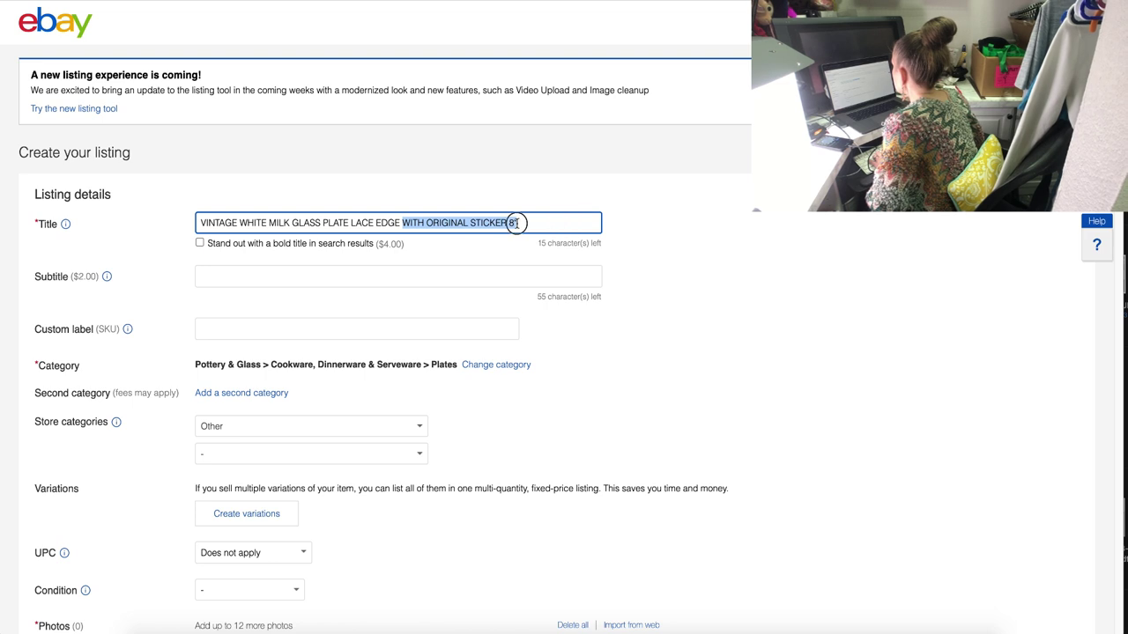
text(8")
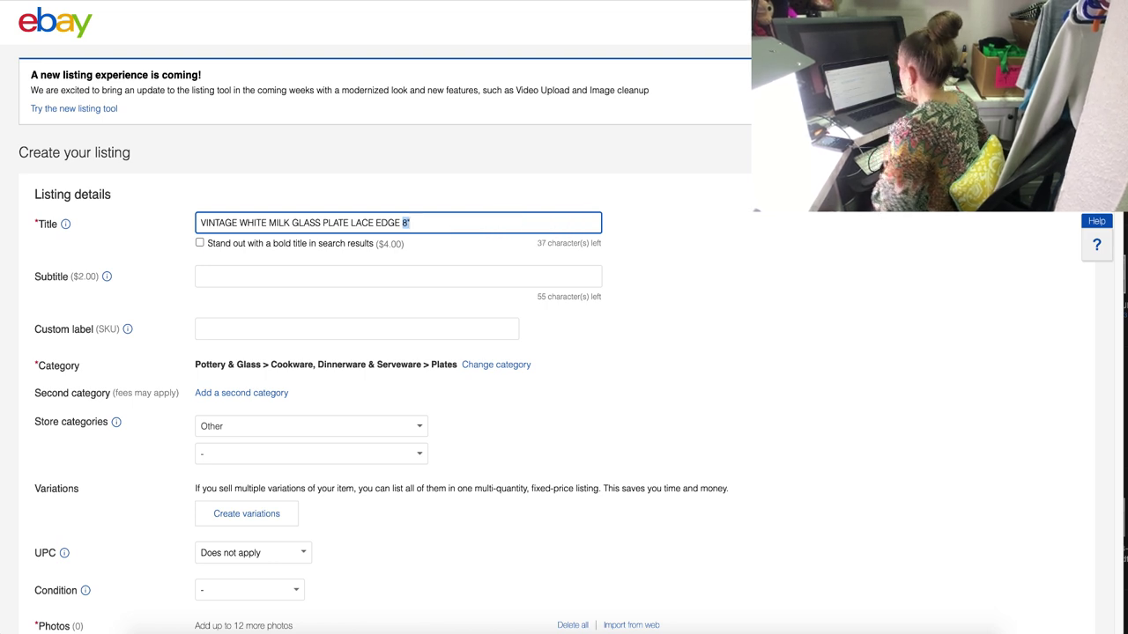
click(468, 221)
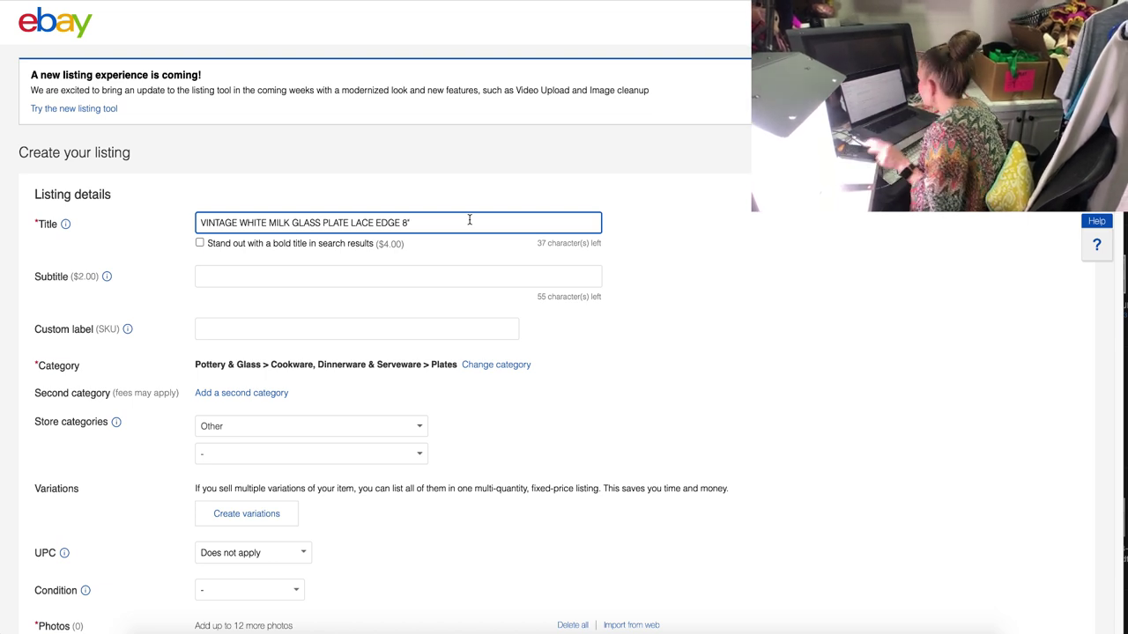
Add the six milk glass plate photos from the Finder window to the listing's photo slots.
key(super+Tab)
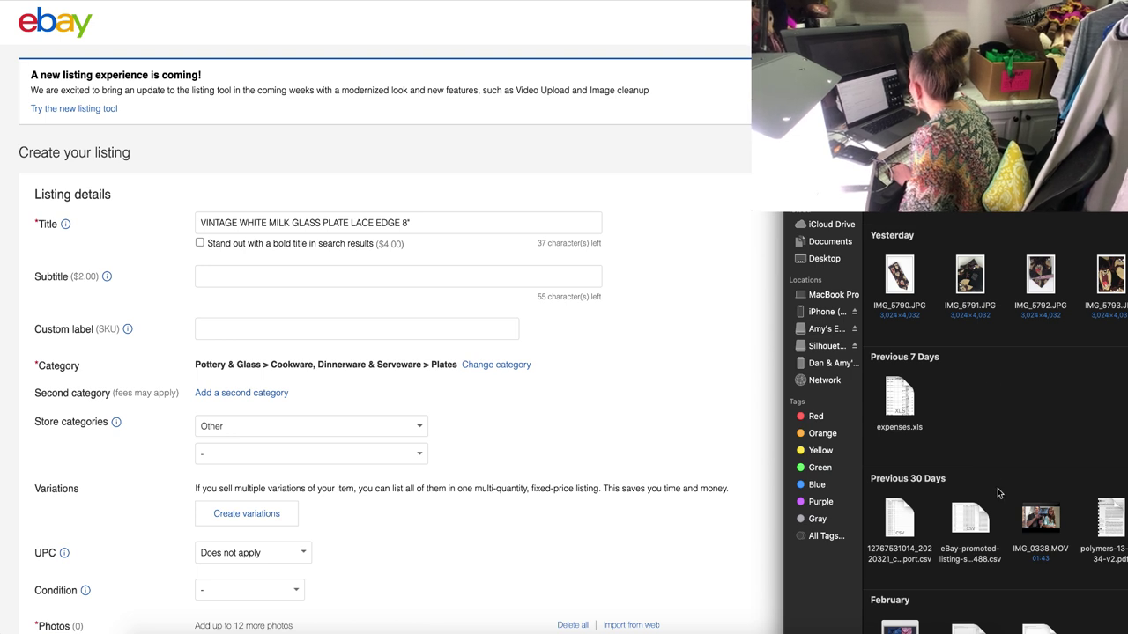
scroll(417, 291, down, 6)
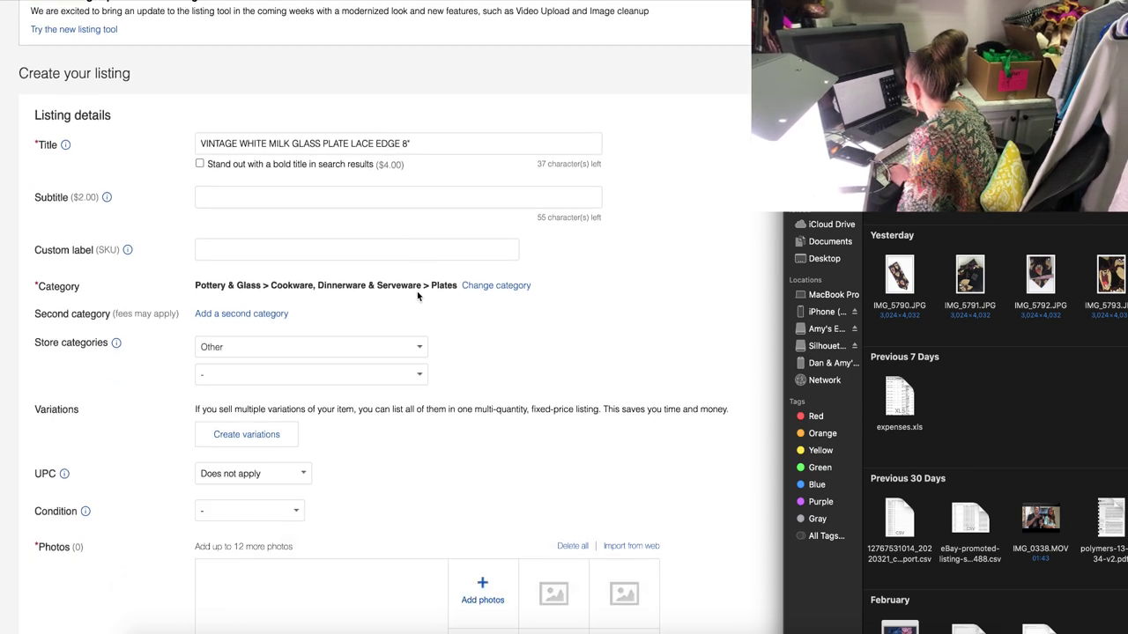
drag(925, 104, 847, 114)
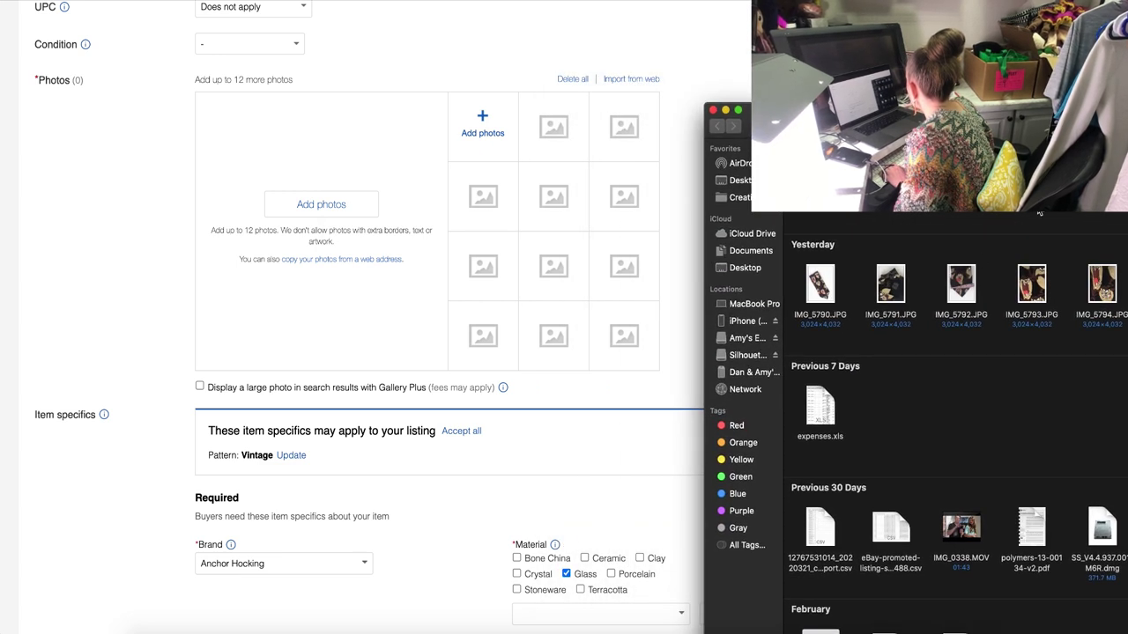
drag(819, 284, 476, 137)
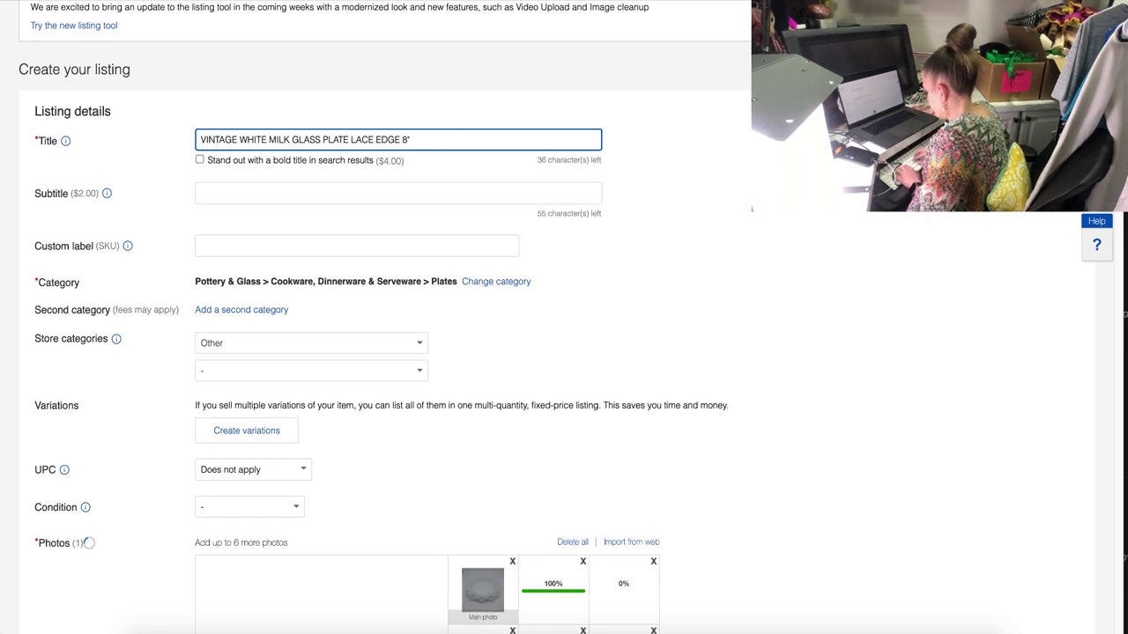
Append "dish Jewelry tray trinket EUC" to the end of the plate's listing title.
text(dish )
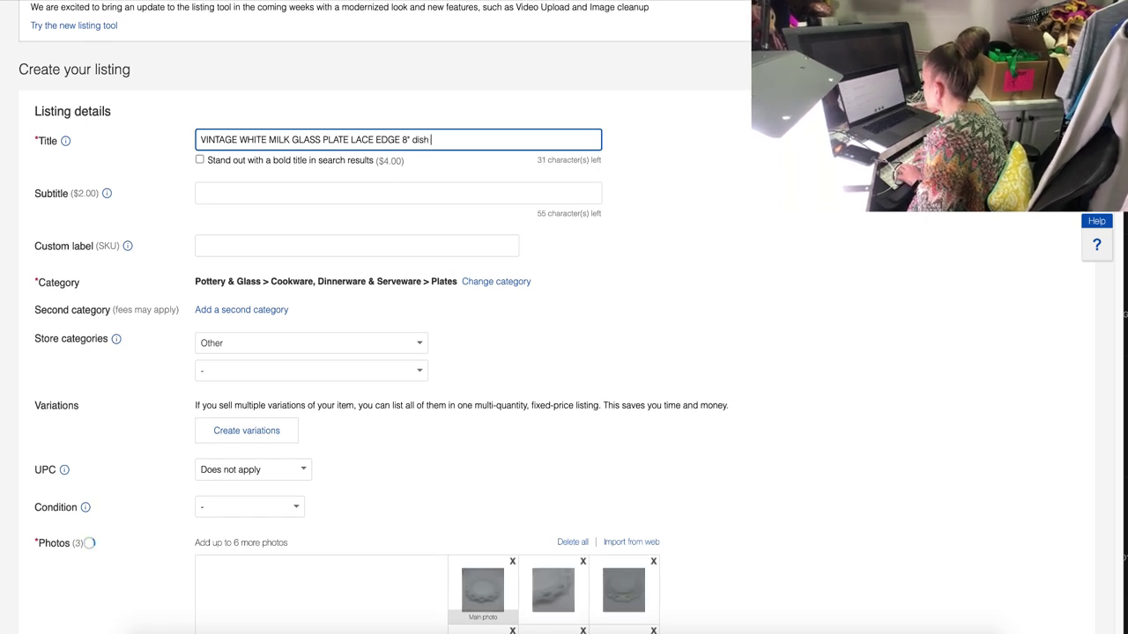
text(Jewelry )
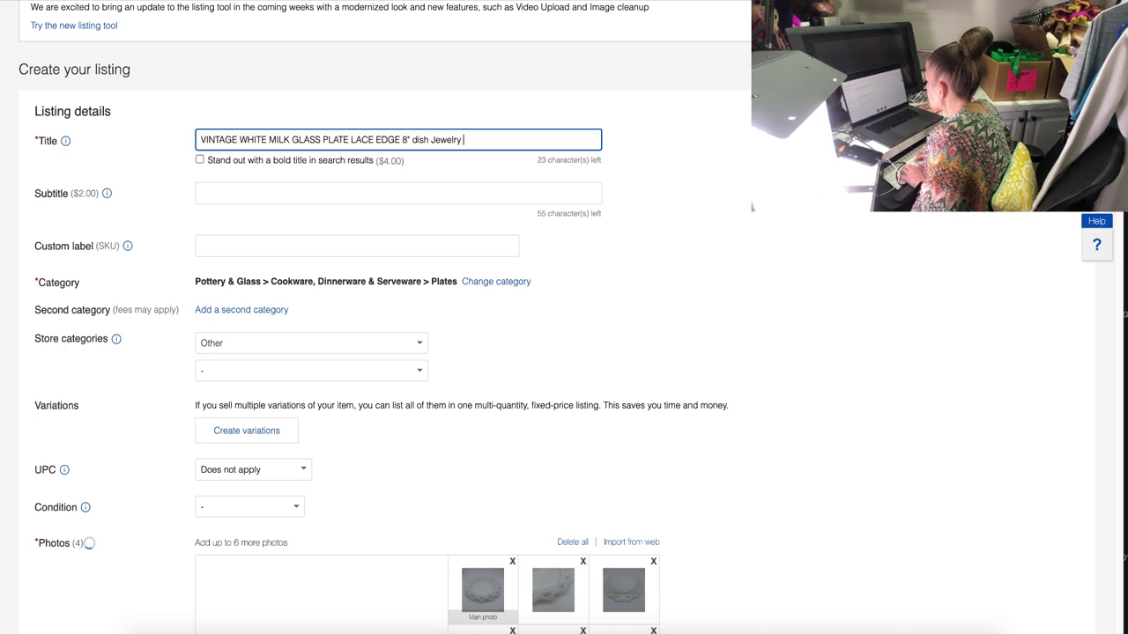
text(tray trinkey)
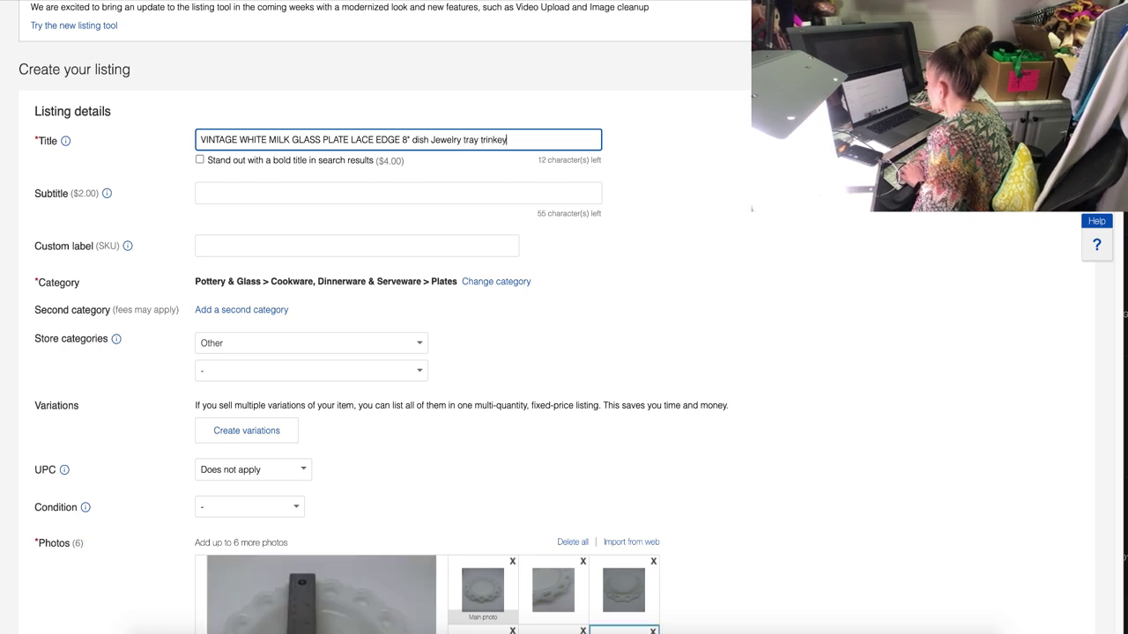
key(BackSpace)
key(BackSpace)
text(t plate)
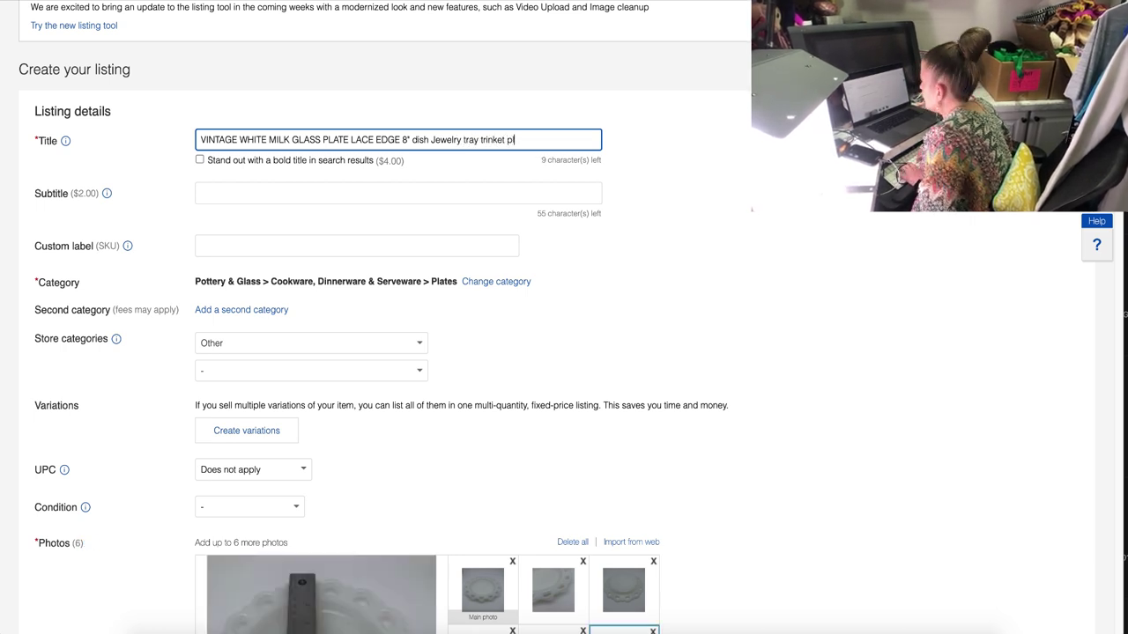
key(BackSpace)
key(BackSpace)
key(BackSpace)
key(BackSpace)
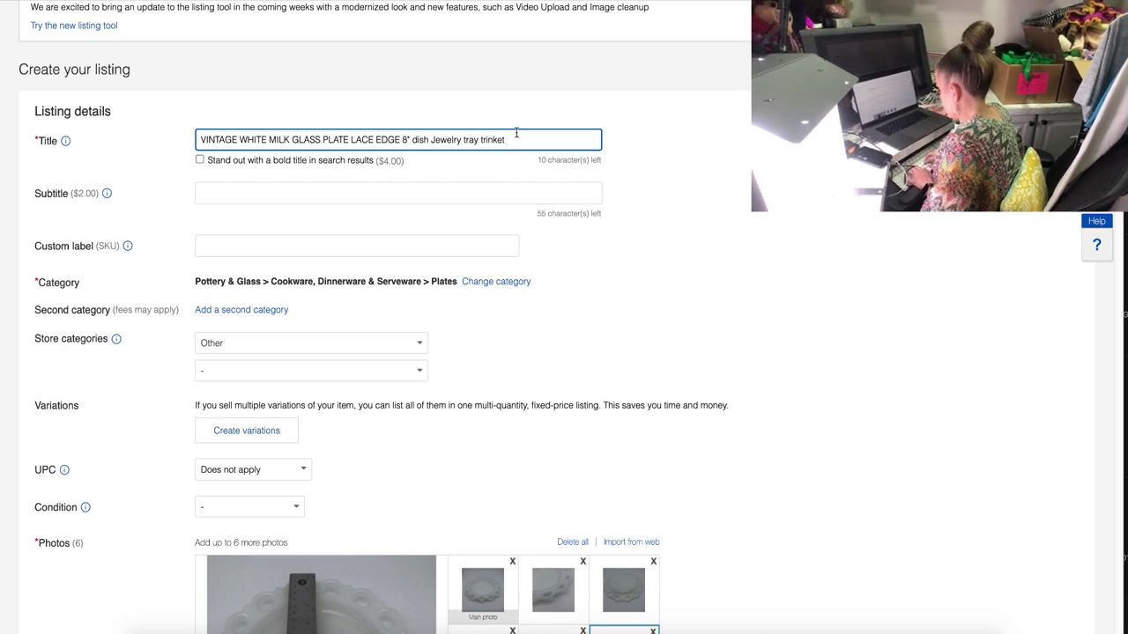
text(EUC)
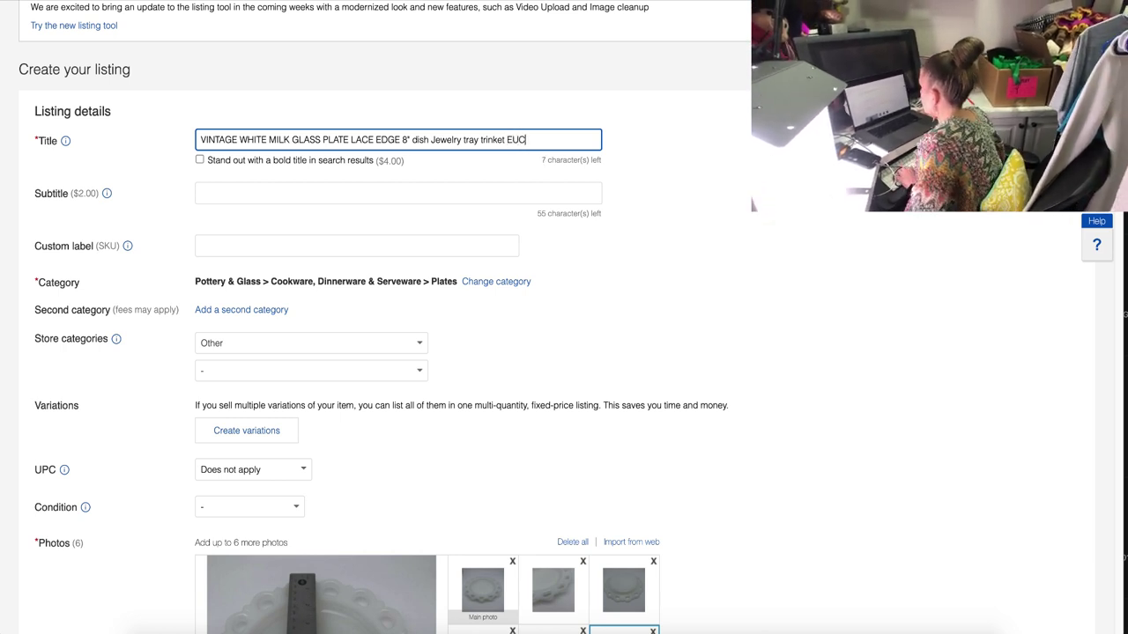
Set the plate listing's custom label to 1500 and its condition to Used.
click(440, 245)
text(1500)
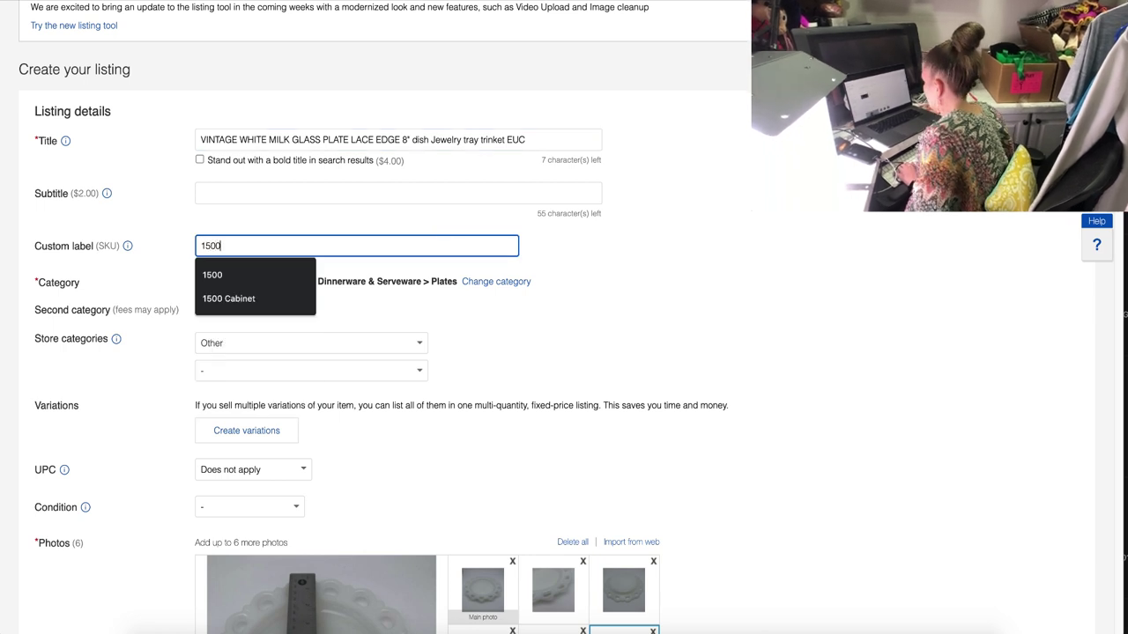
click(259, 500)
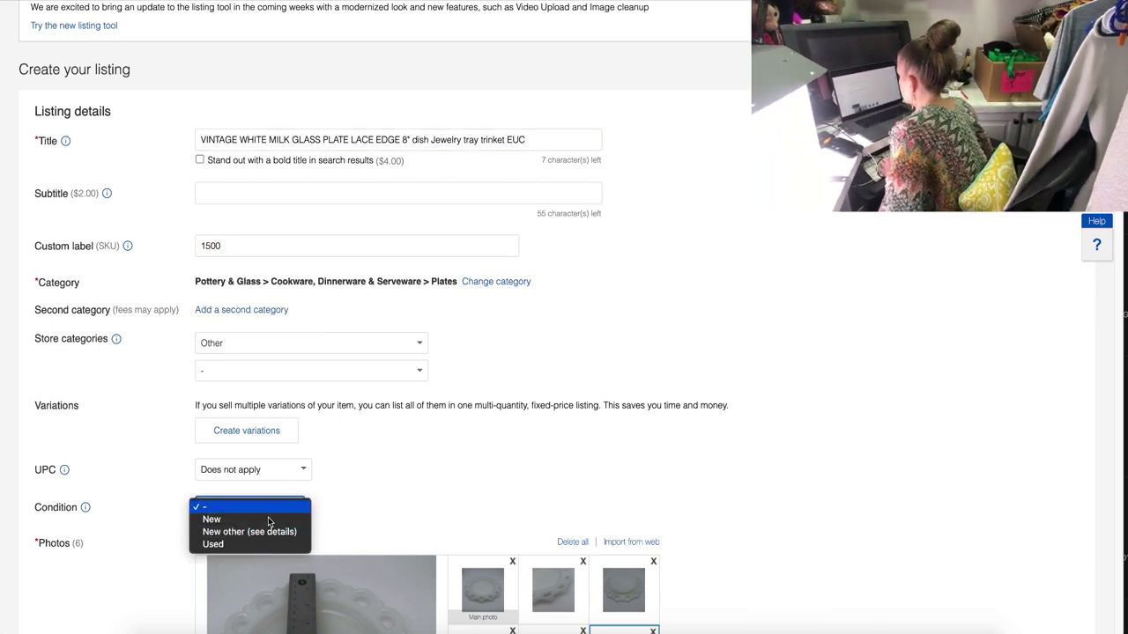
click(269, 544)
Enter "Excellent Pre-Owned Condition. No Chips or Crack.s" as the condition description.
click(279, 550)
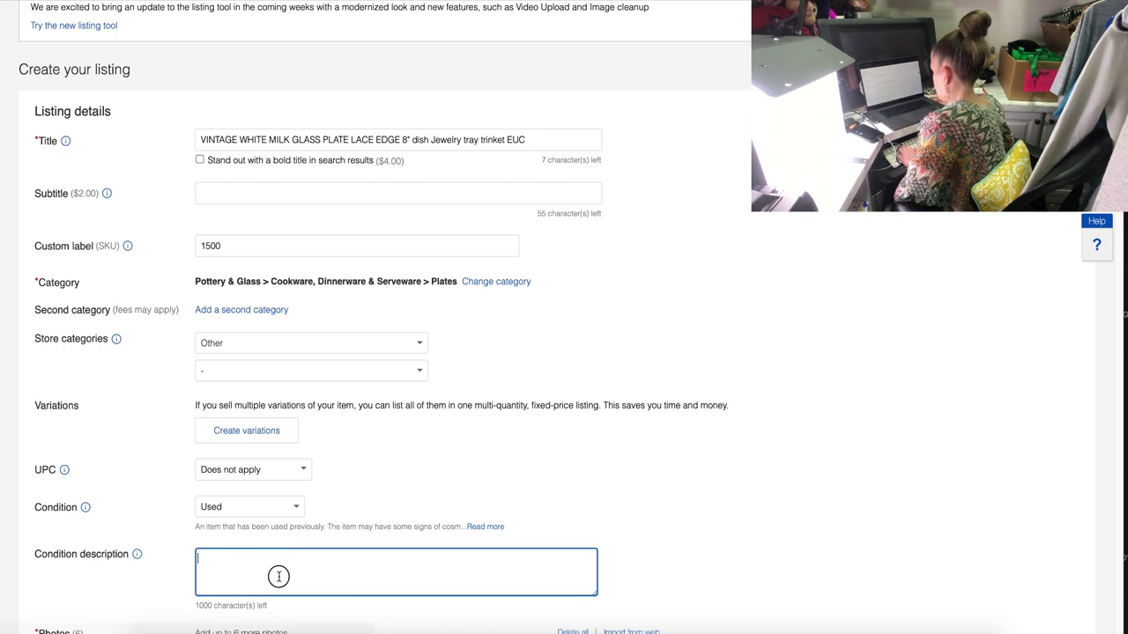
text(excellent Pre-Owned Condition. )
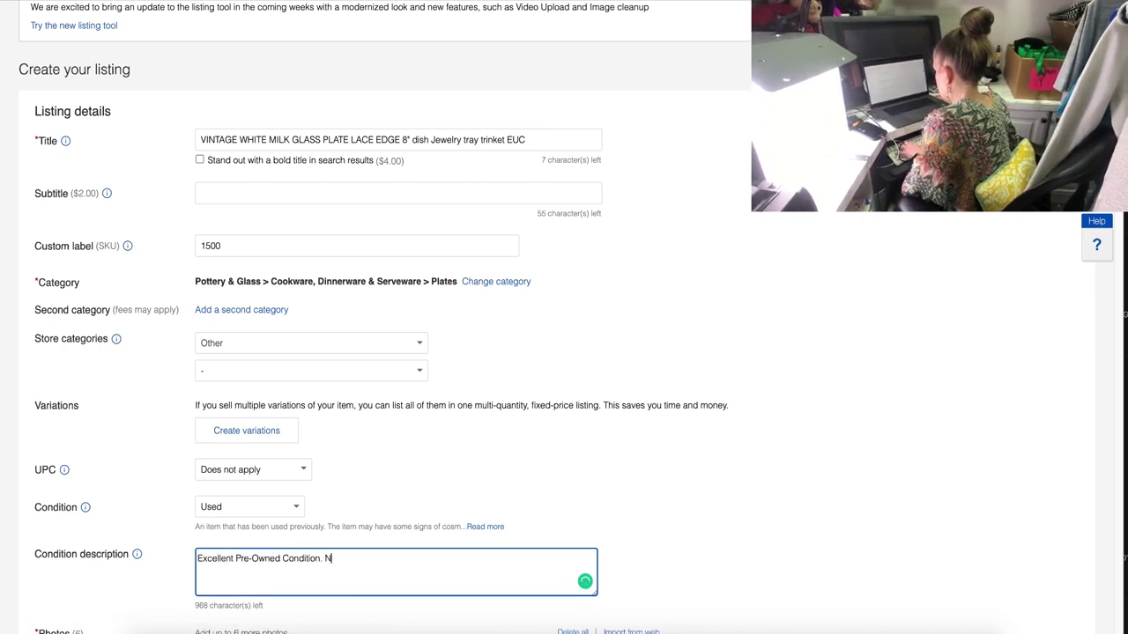
text(No Chip)
key(BackSpace)
text(s)
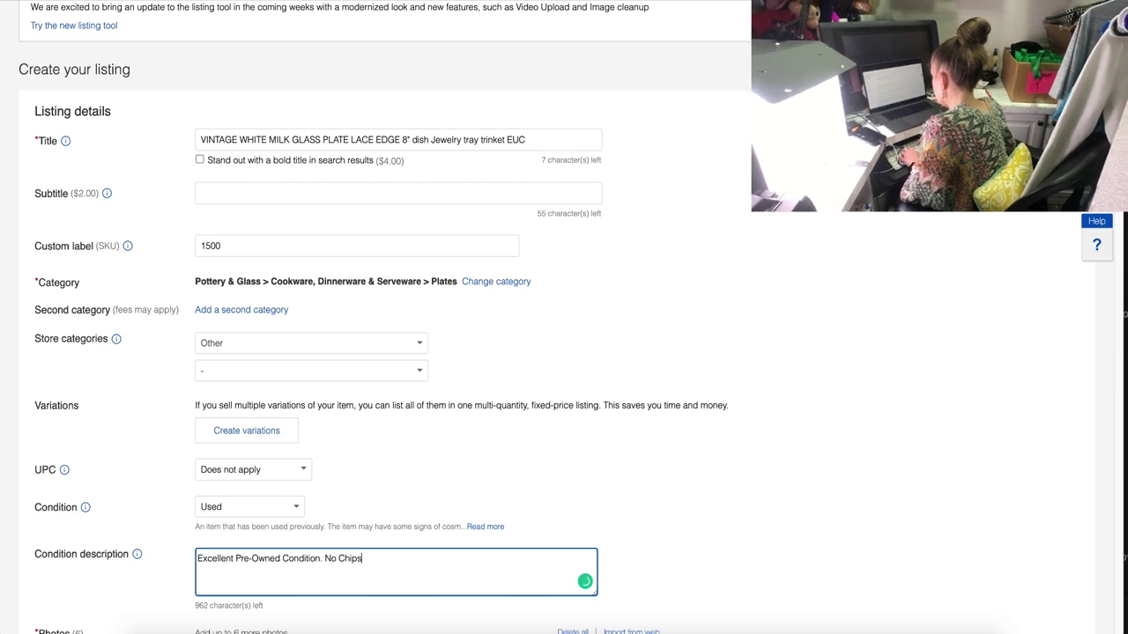
text( or Crack.s)
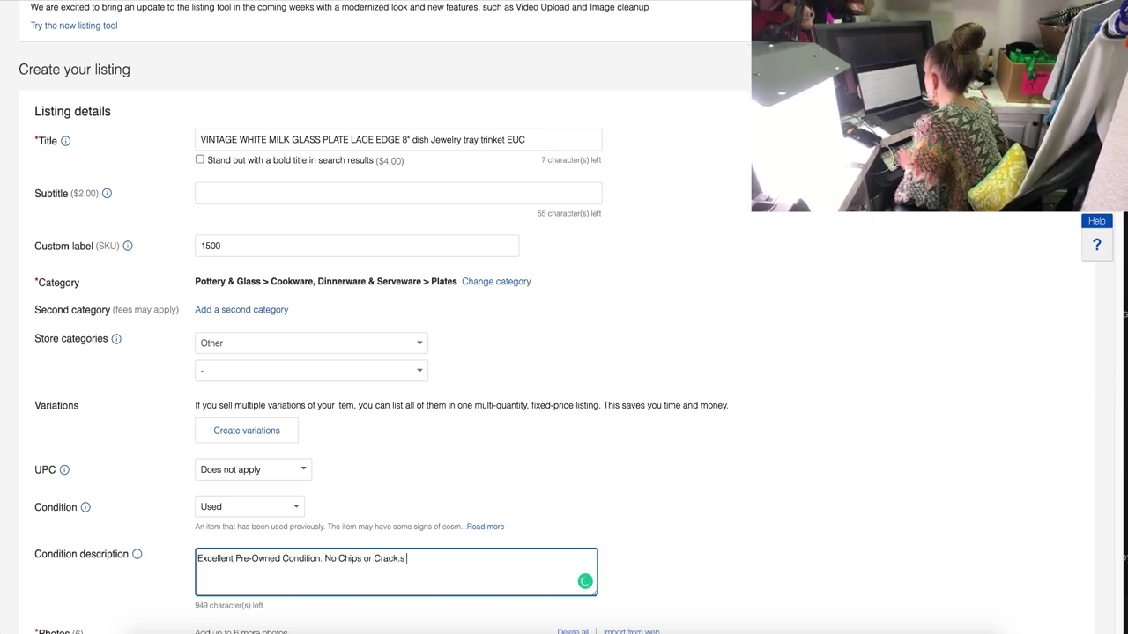
Replace "EUC" at the end of the listing title with "UNBRANDED" and select the whole title.
click(556, 141)
key(BackSpace)
key(BackSpace)
key(BackSpace)
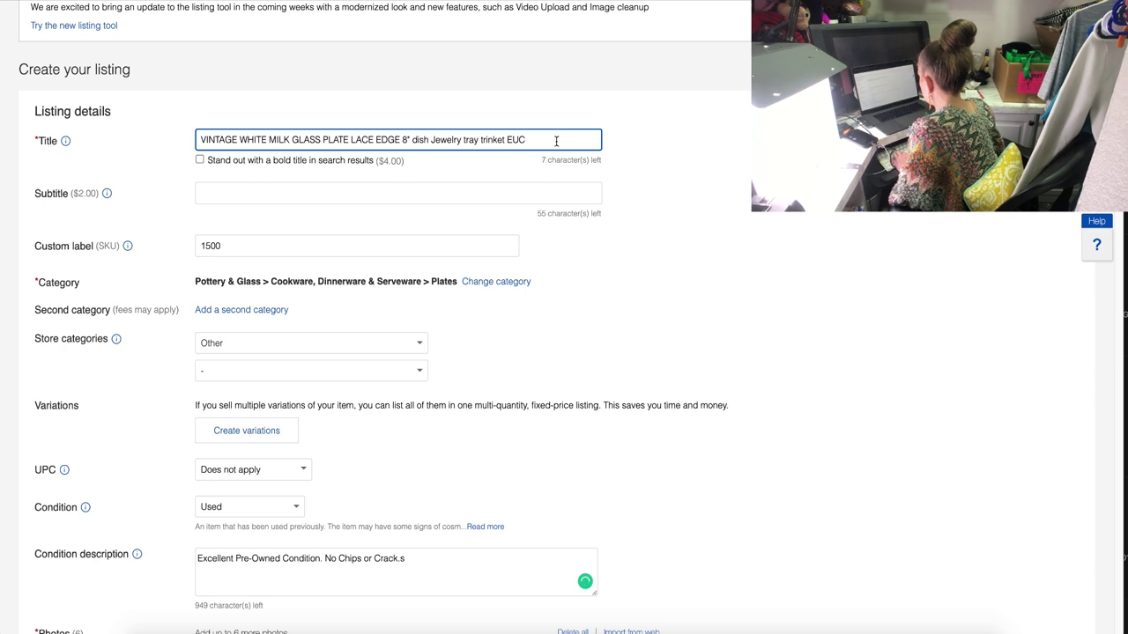
text(UNBRANDED)
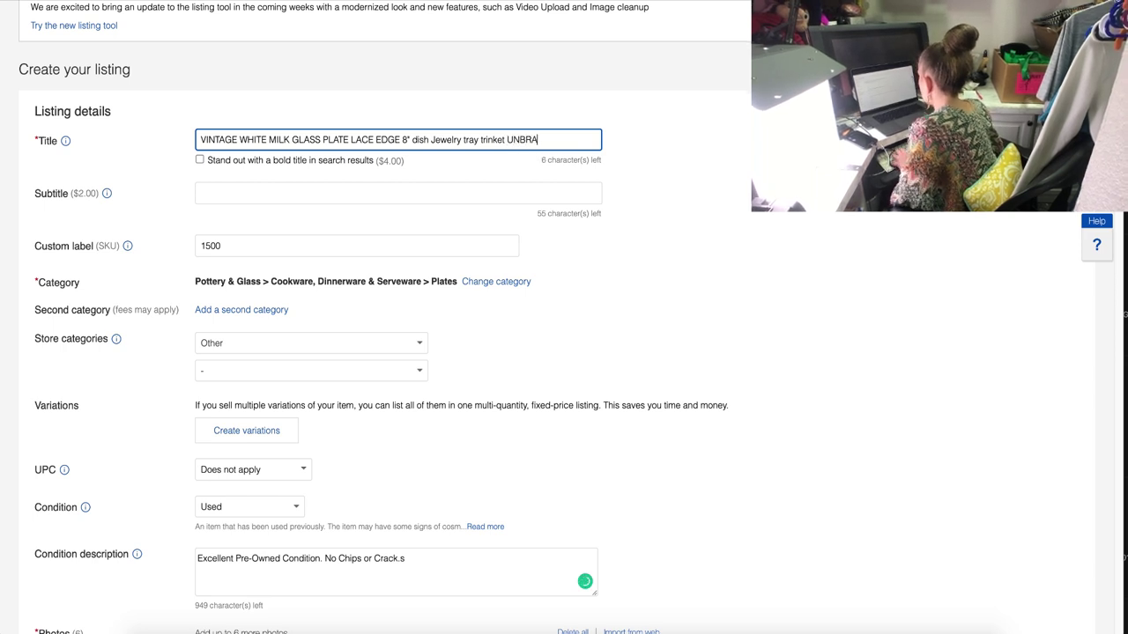
double_click(547, 138)
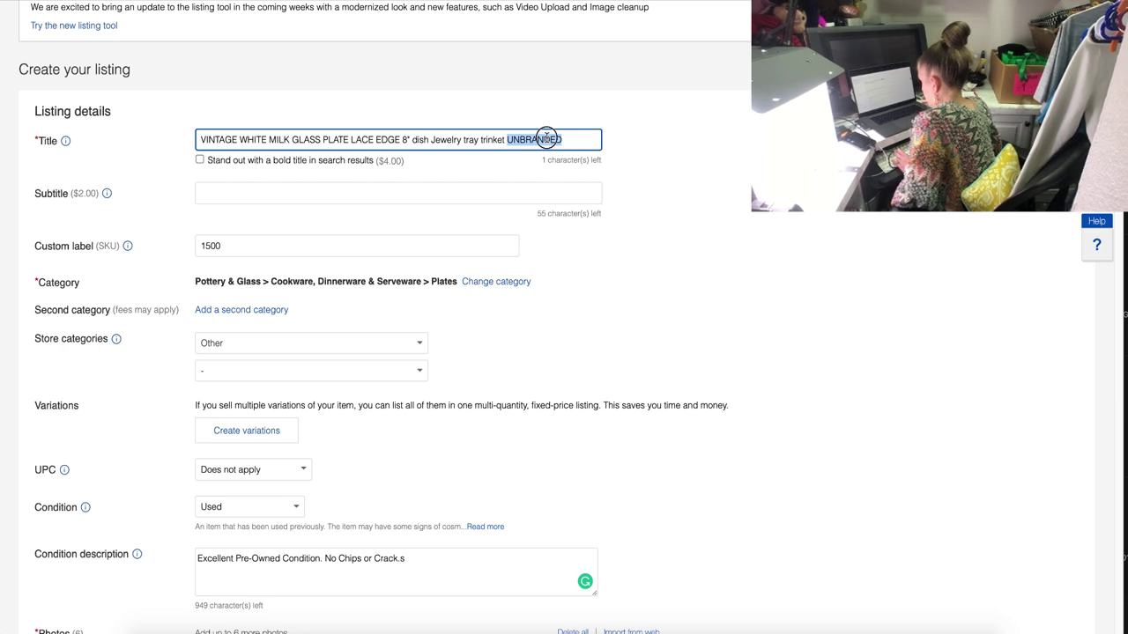
triple_click(571, 140)
Set the main plate photo's brightness to 51 and contrast to 51, and save the edited image.
scroll(571, 139, down, 4)
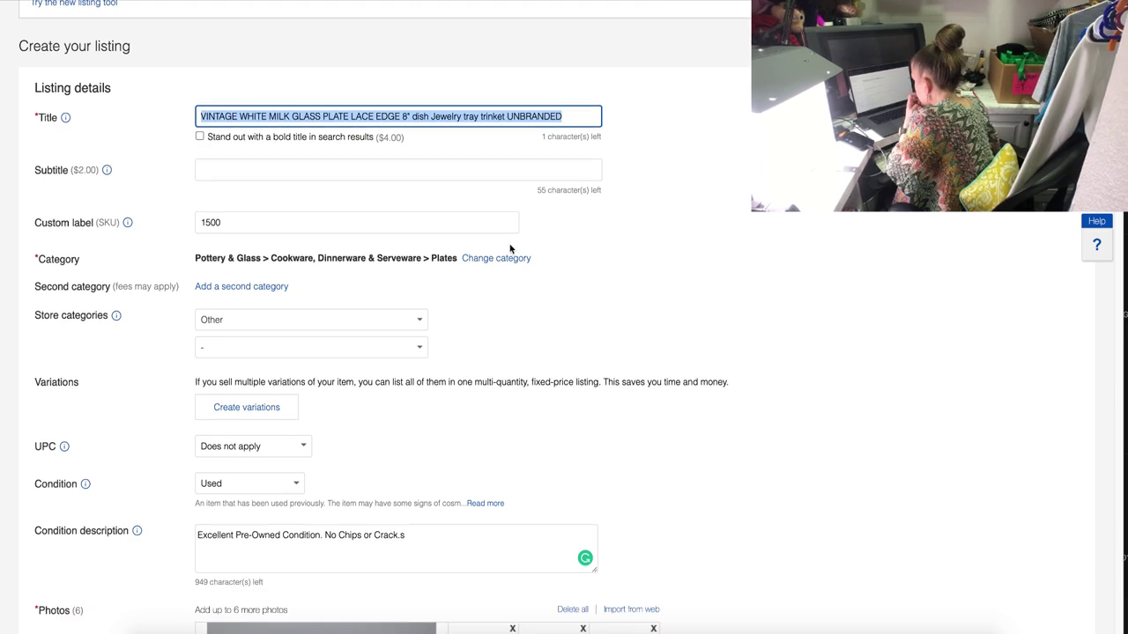
click(484, 321)
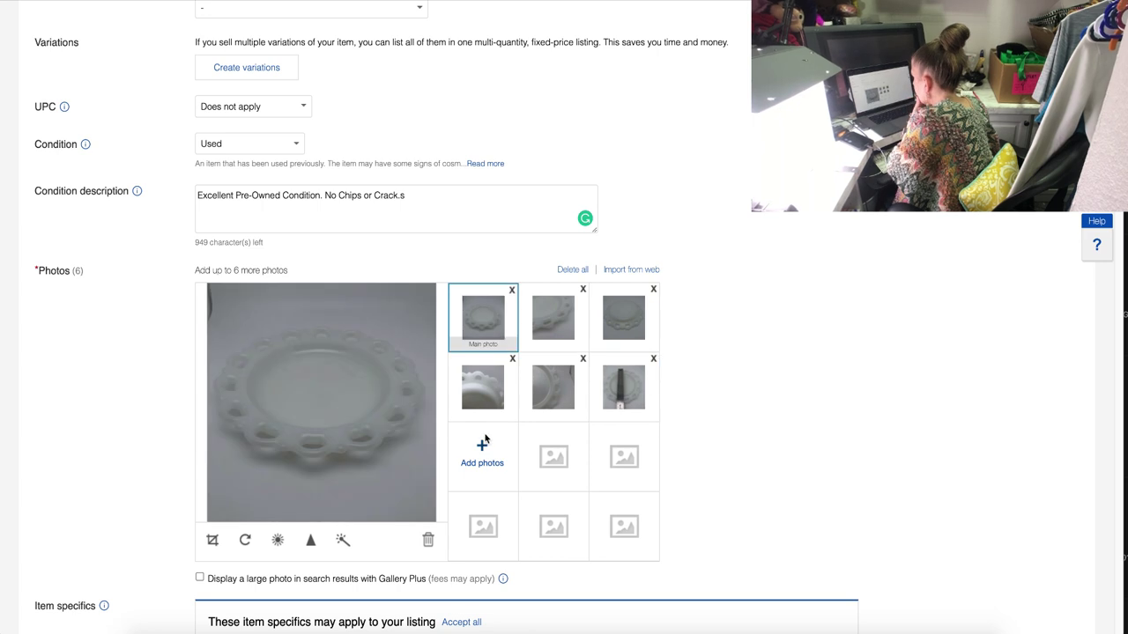
click(278, 540)
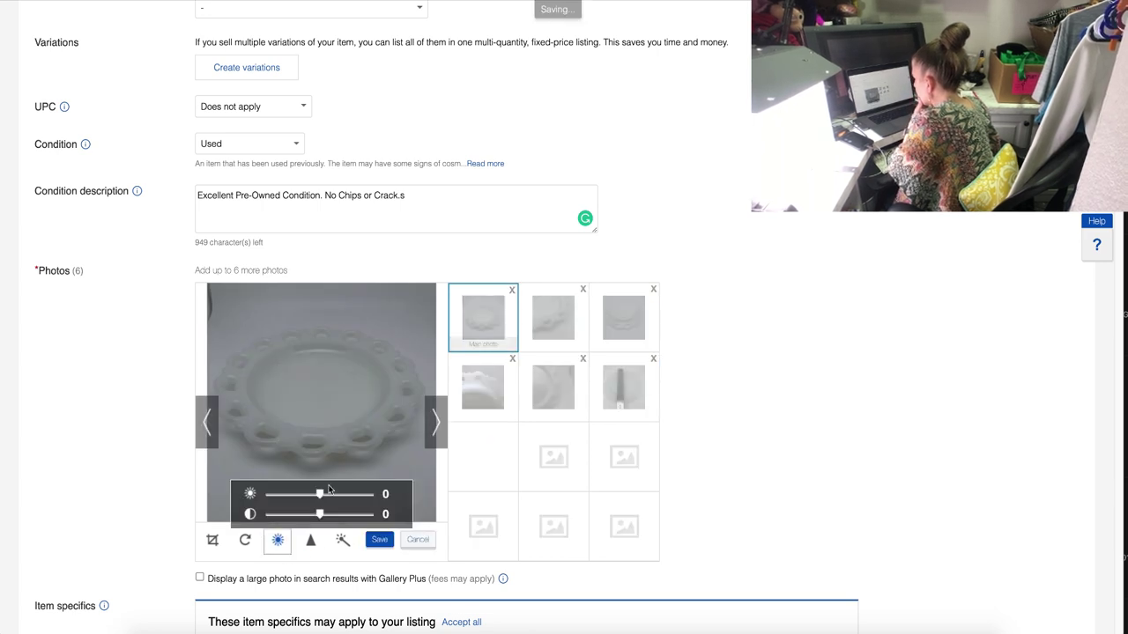
drag(319, 494, 351, 495)
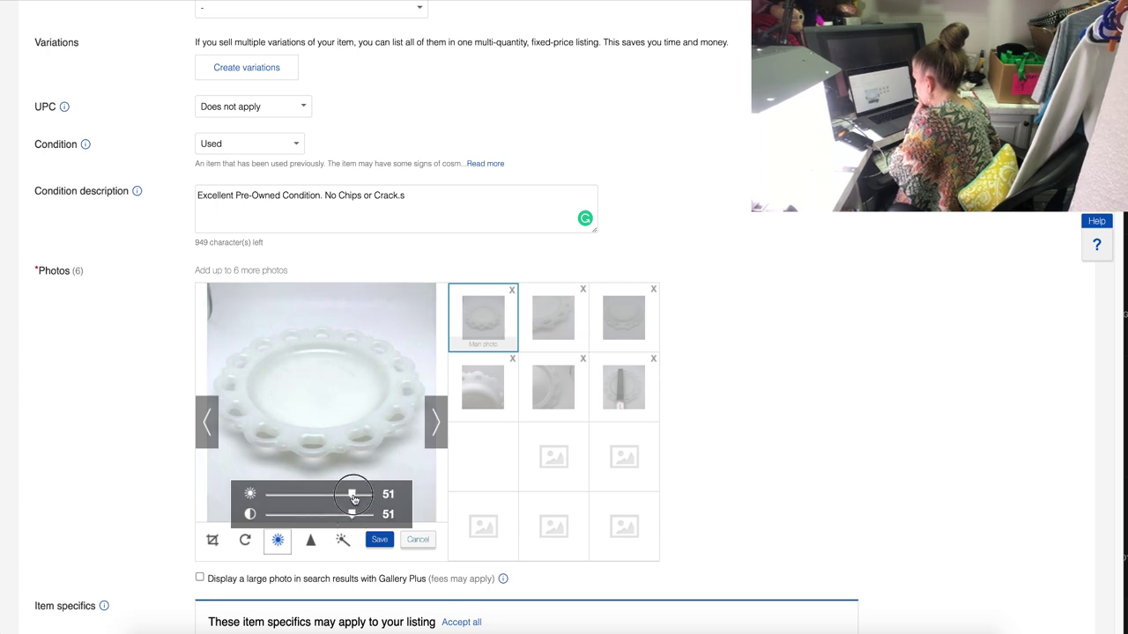
click(379, 539)
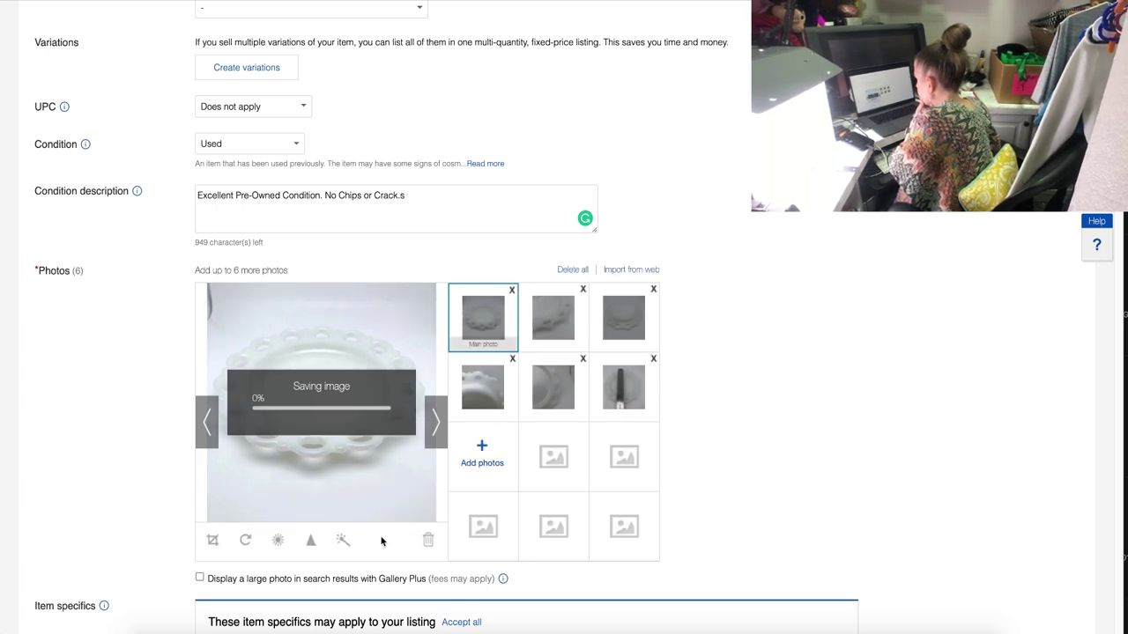
Set the second plate photo's brightness to 31 and contrast to 57, and save the edited image.
click(553, 319)
click(280, 541)
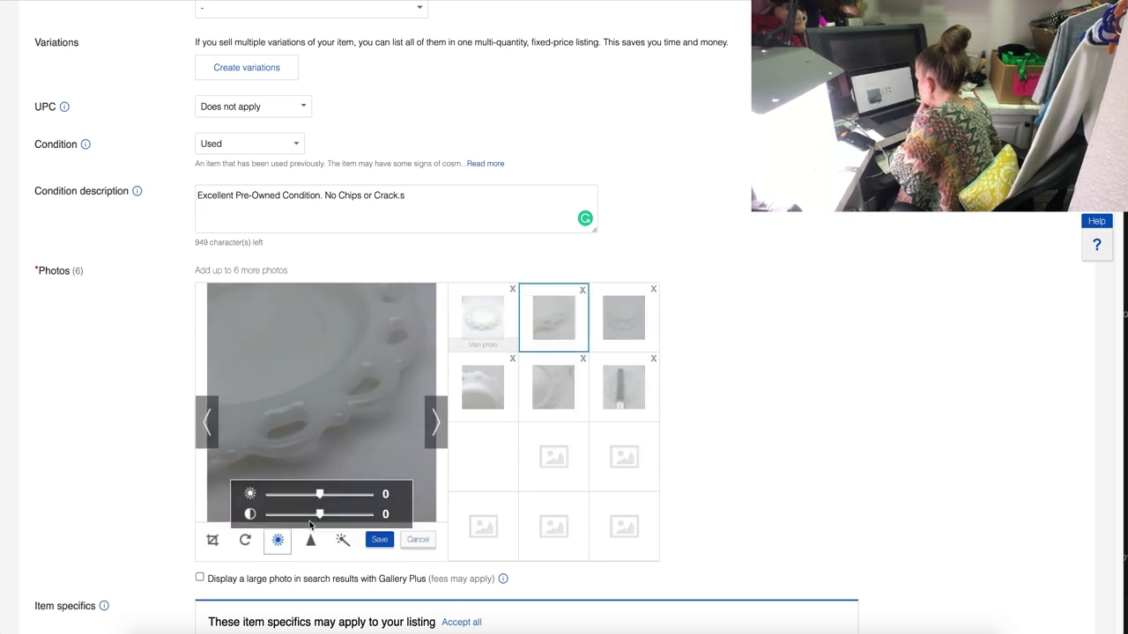
drag(319, 494, 355, 515)
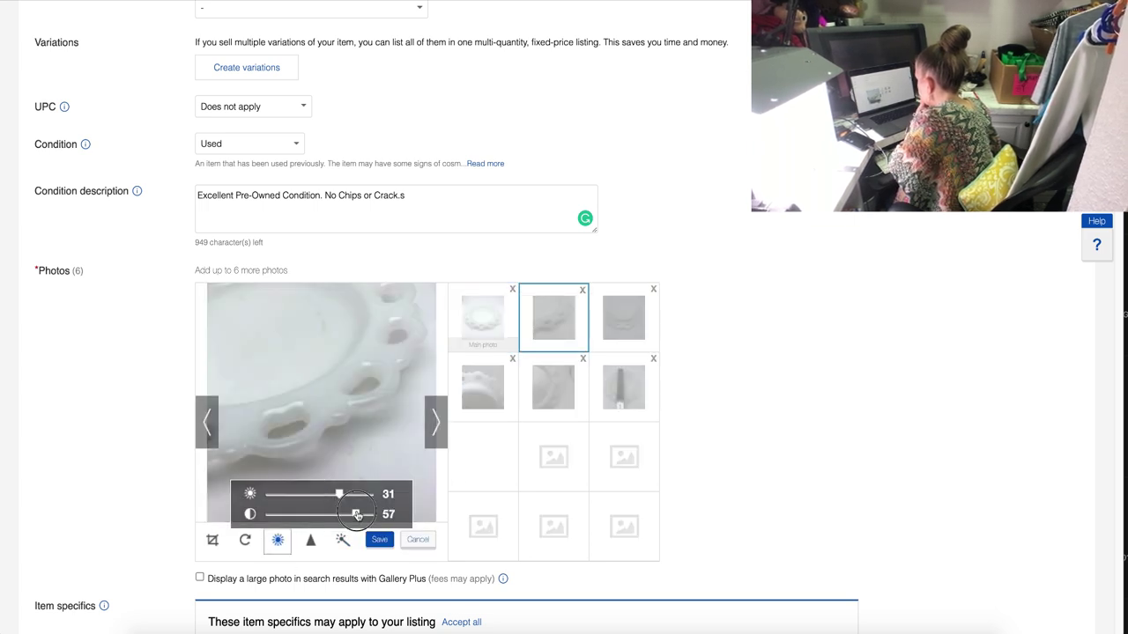
click(380, 540)
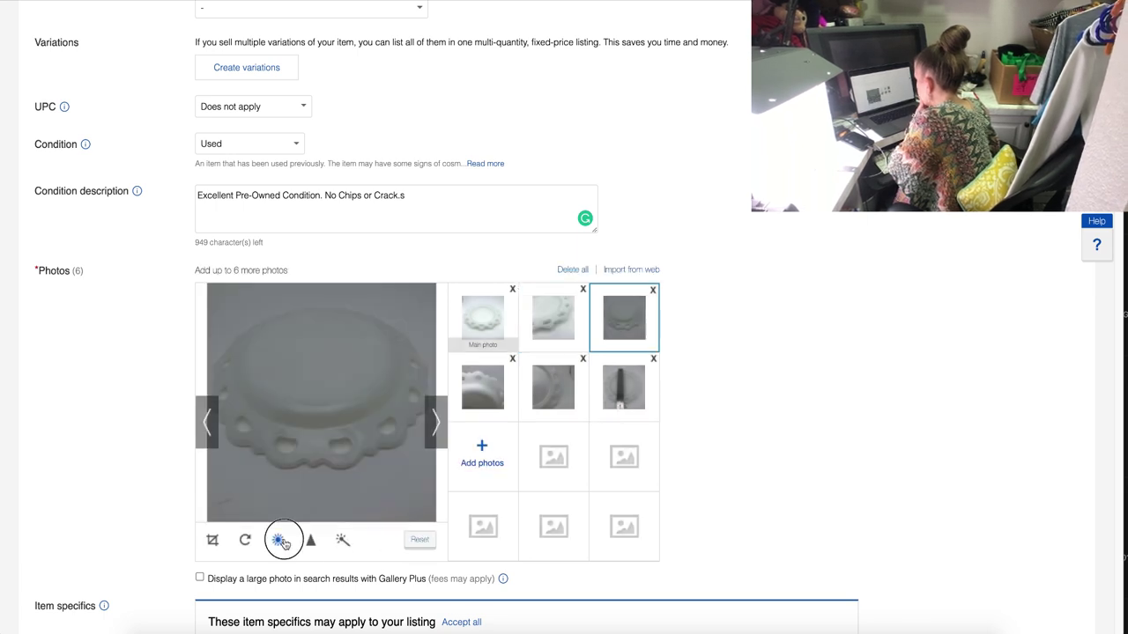
Set the third photo, showing the plate's underside, to brightness 41 and contrast 63, and save it.
click(277, 540)
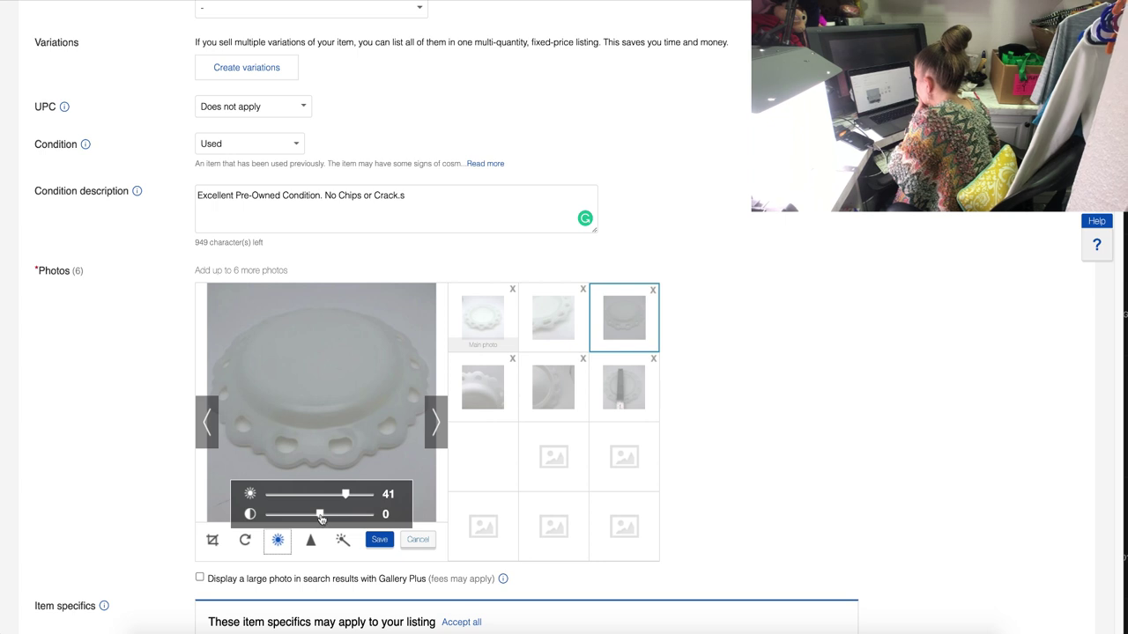
drag(320, 514, 359, 515)
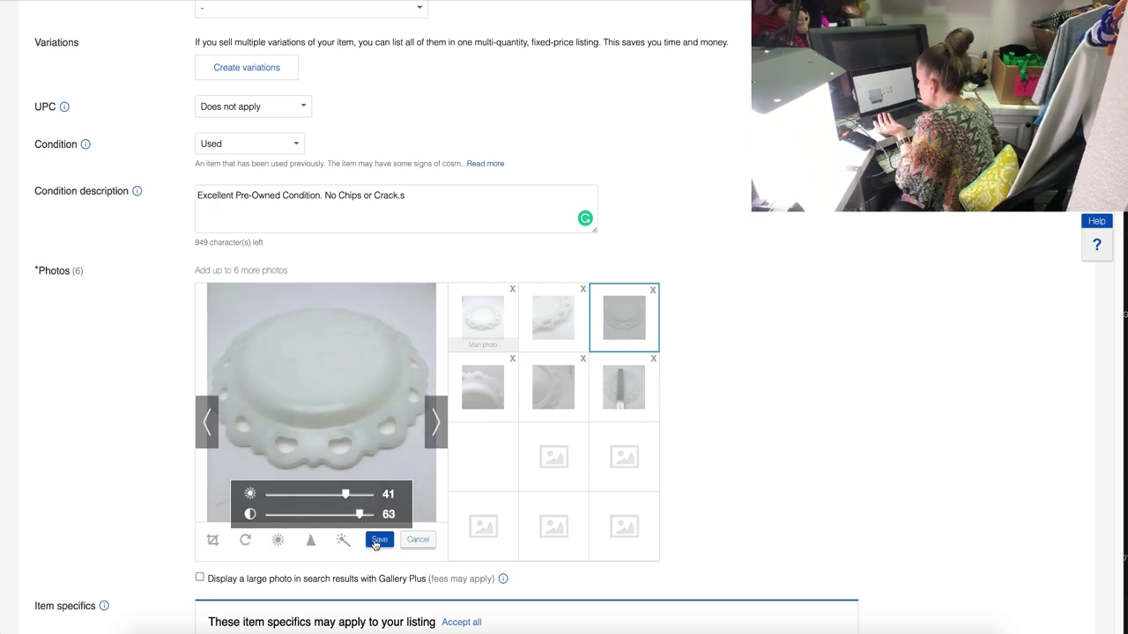
click(377, 540)
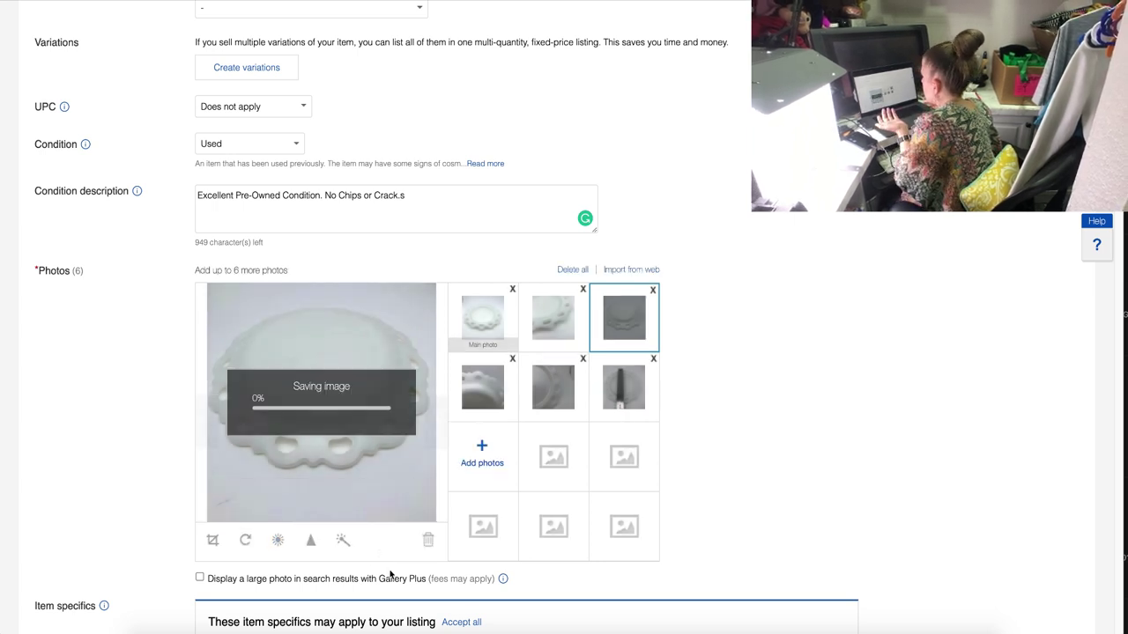
Try automatic enhancement on the fifth photo, and set its brightness to 34 and contrast to 69.
click(527, 420)
click(343, 540)
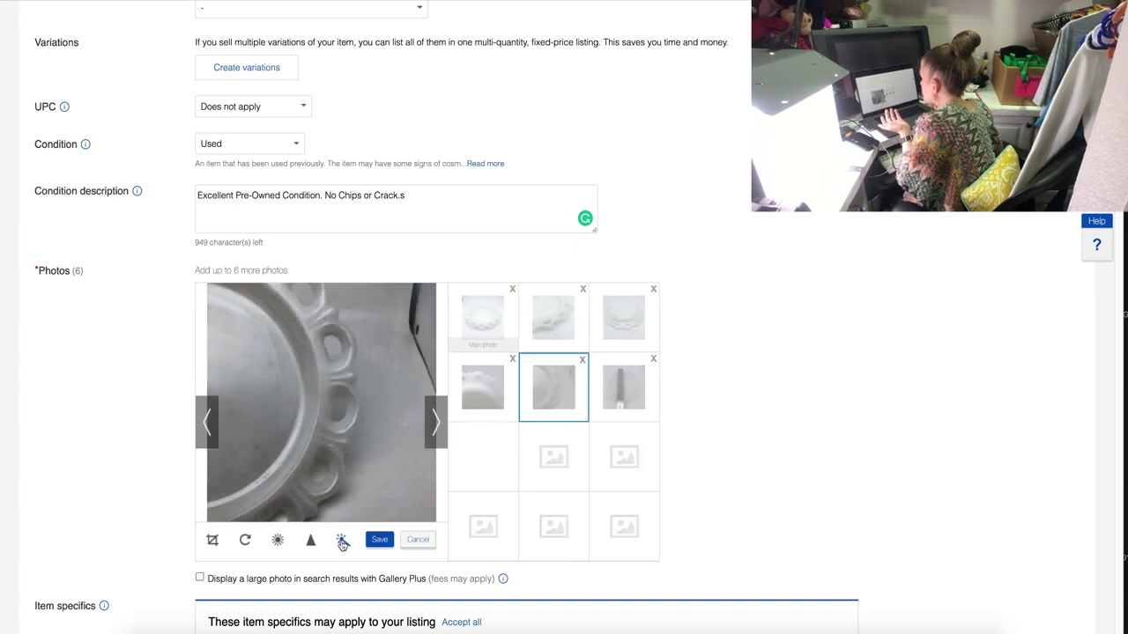
click(379, 540)
click(278, 540)
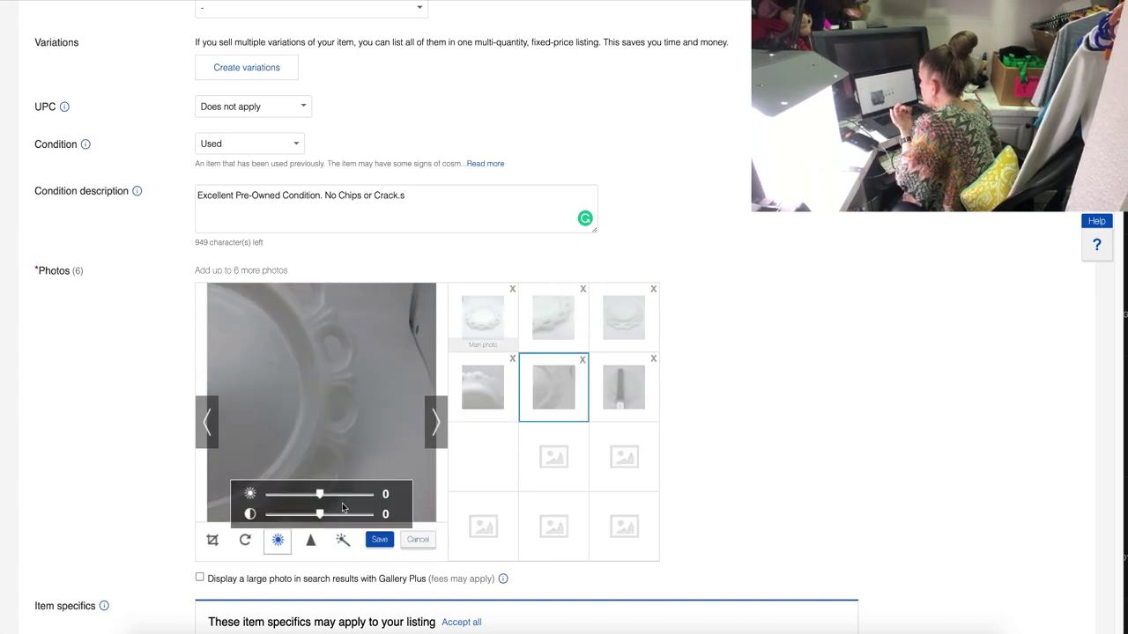
drag(322, 498, 370, 555)
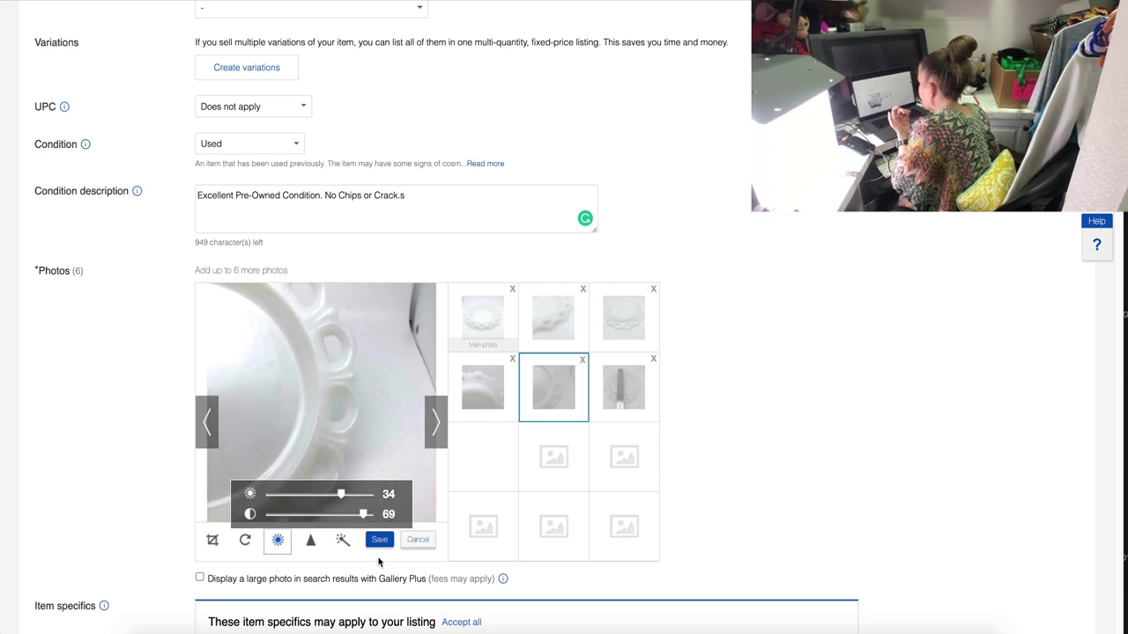
Set the brightness of the photo with the ruler to 31 and its contrast to 57, and save it.
click(608, 395)
click(280, 543)
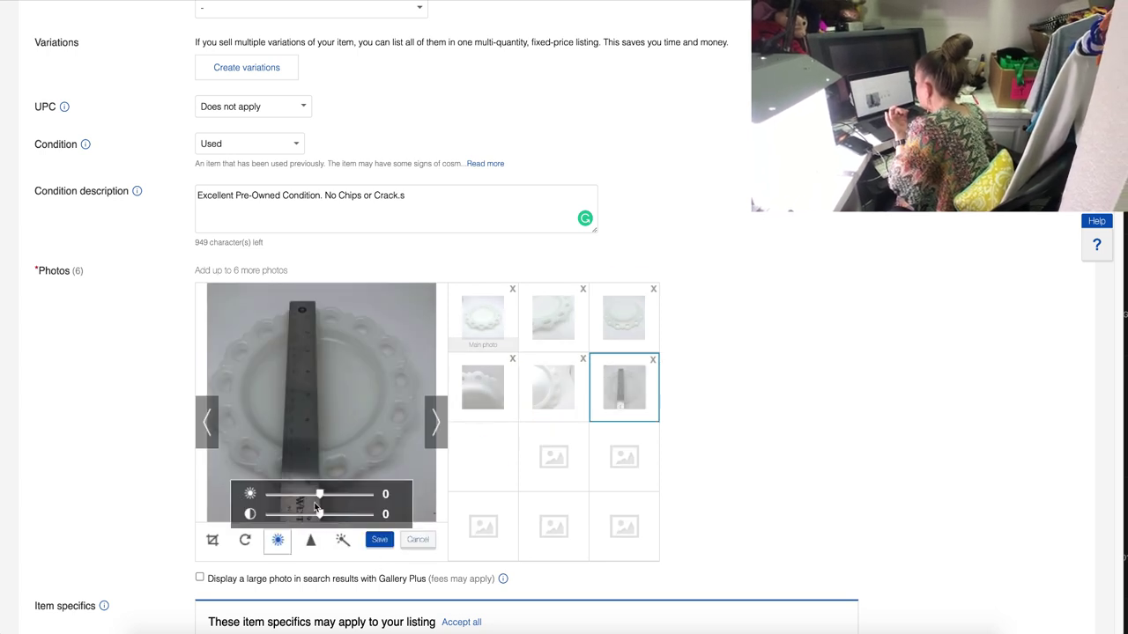
drag(321, 495, 356, 516)
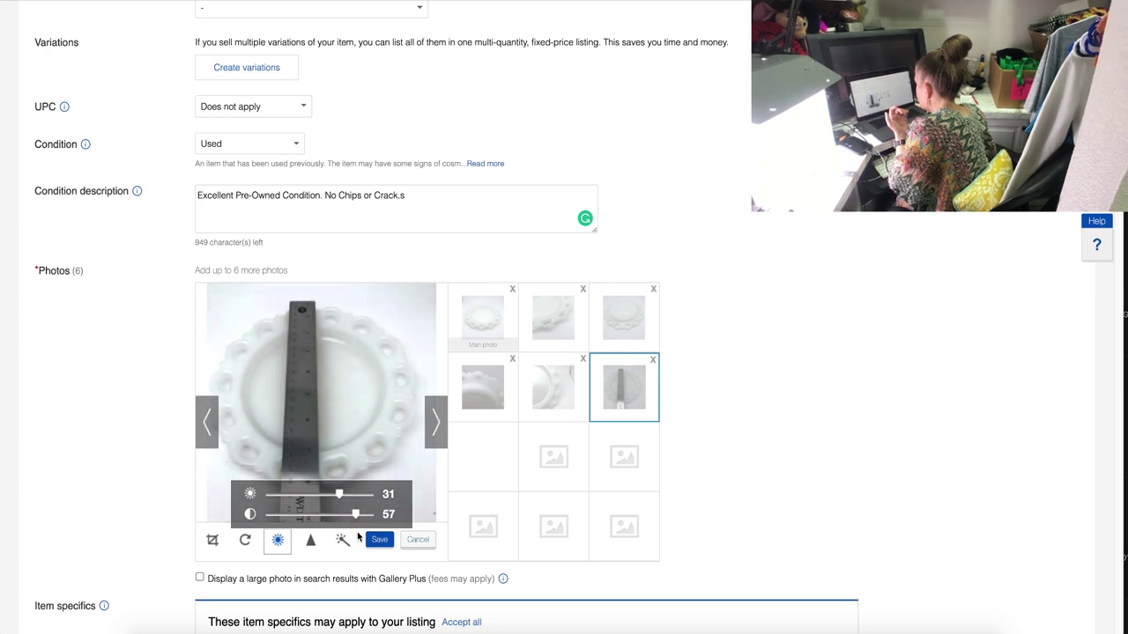
click(379, 539)
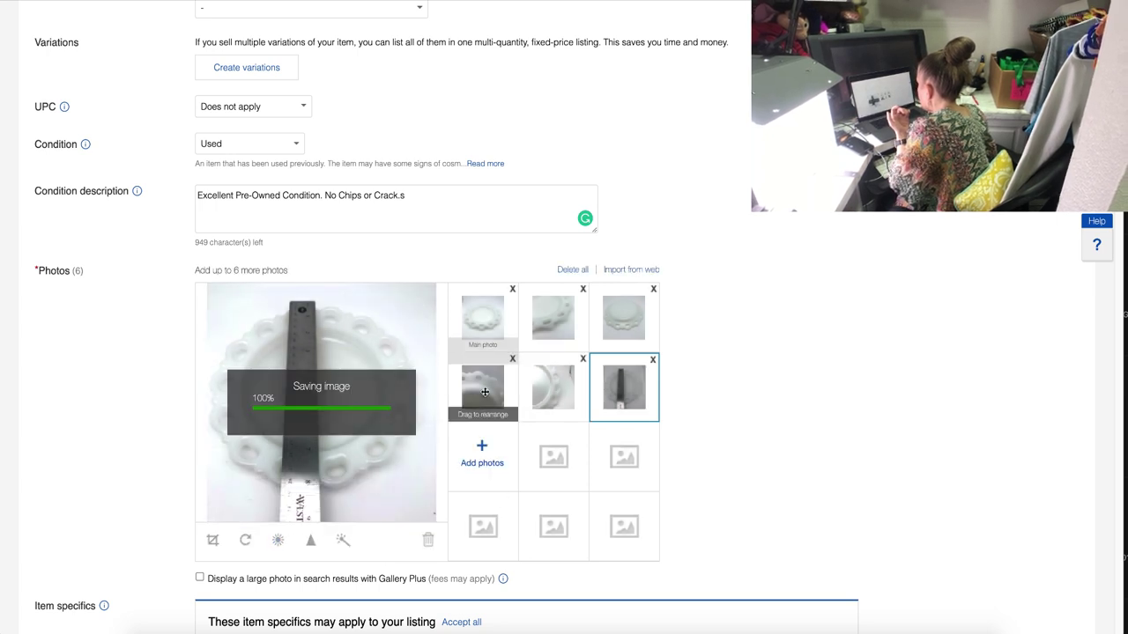
Brighten the fourth photo, the close-up of the lace edge, and save the edited image.
click(485, 392)
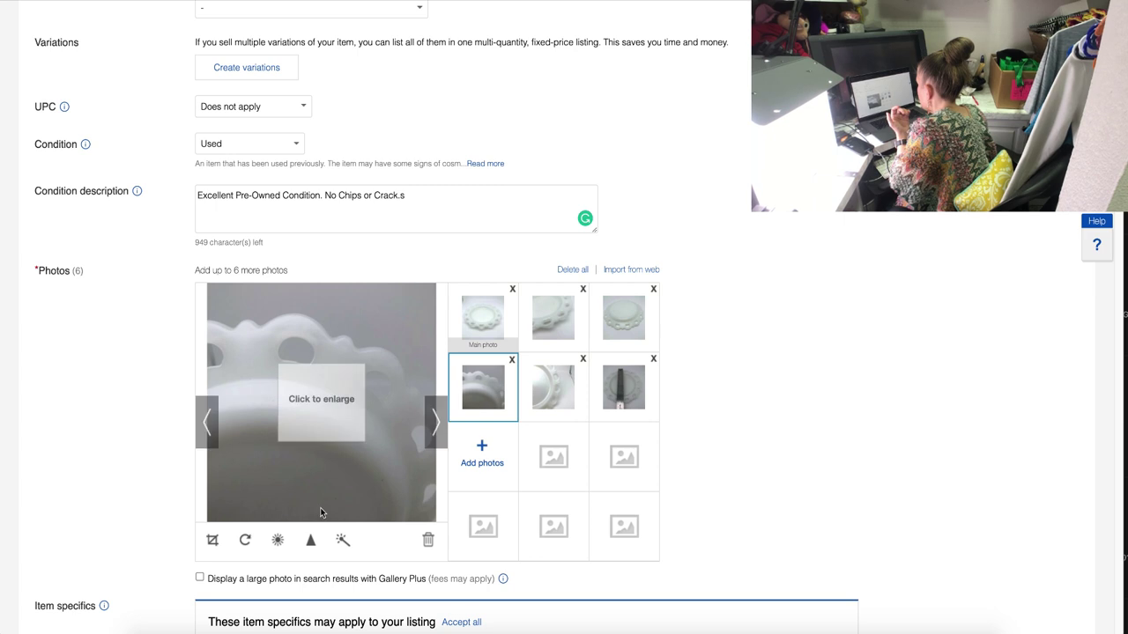
click(278, 539)
mouse_move(320, 493)
mouse_down()
mouse_move(343, 495)
mouse_move(348, 522)
mouse_move(328, 495)
mouse_up()
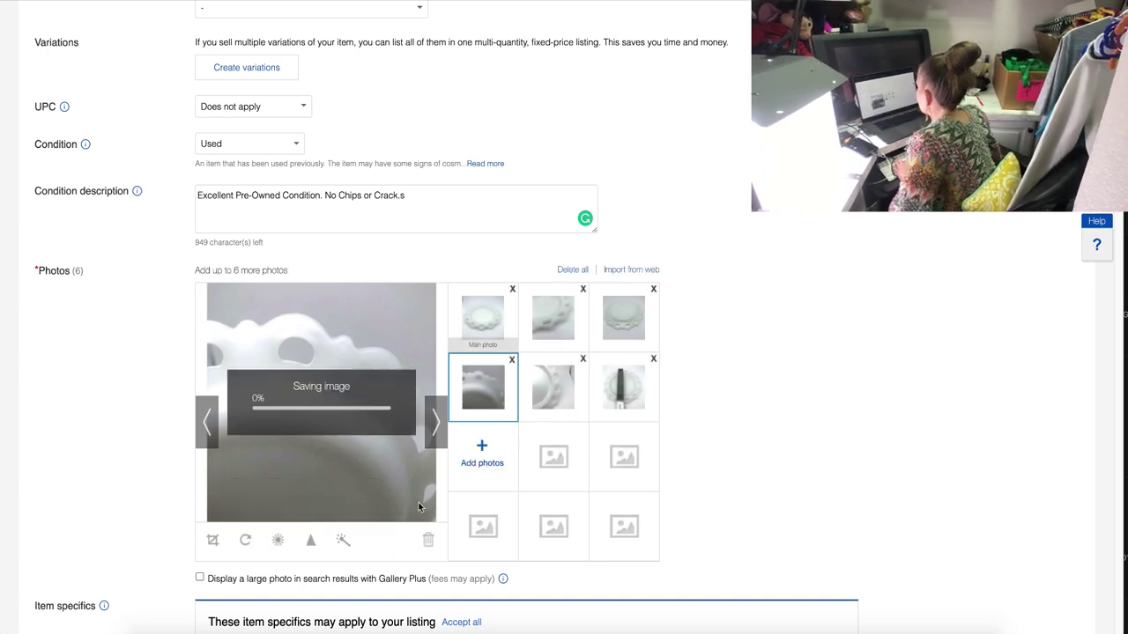
Replace the Anchor Hocking brand in the required item specifics with the custom value "Unbranded".
scroll(418, 502, down, 6)
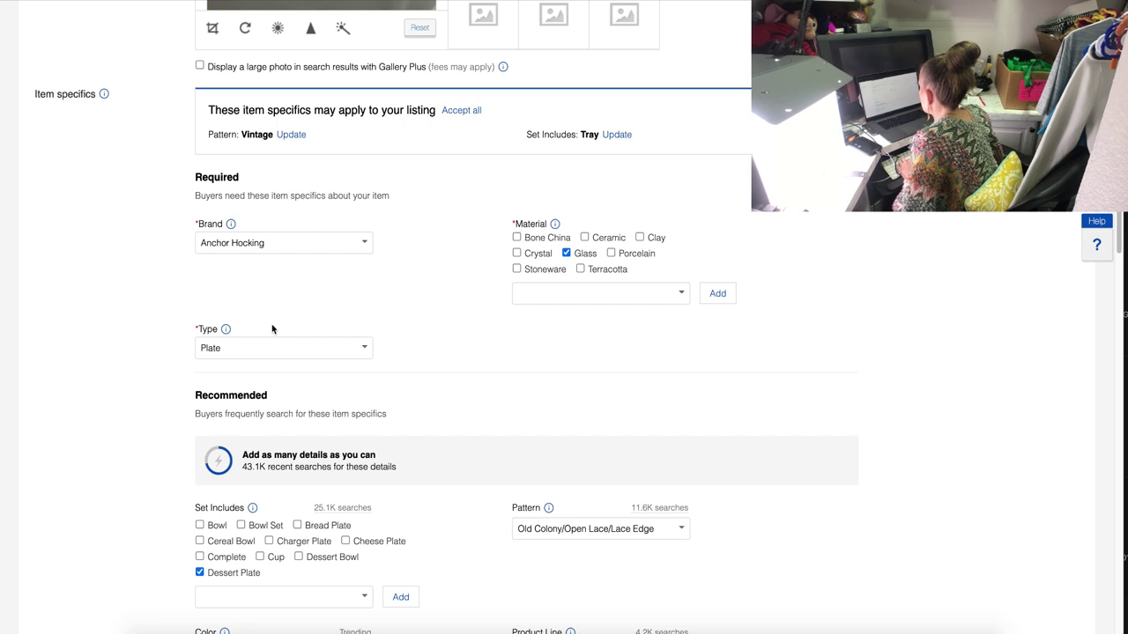
triple_click(281, 239)
key(BackSpace)
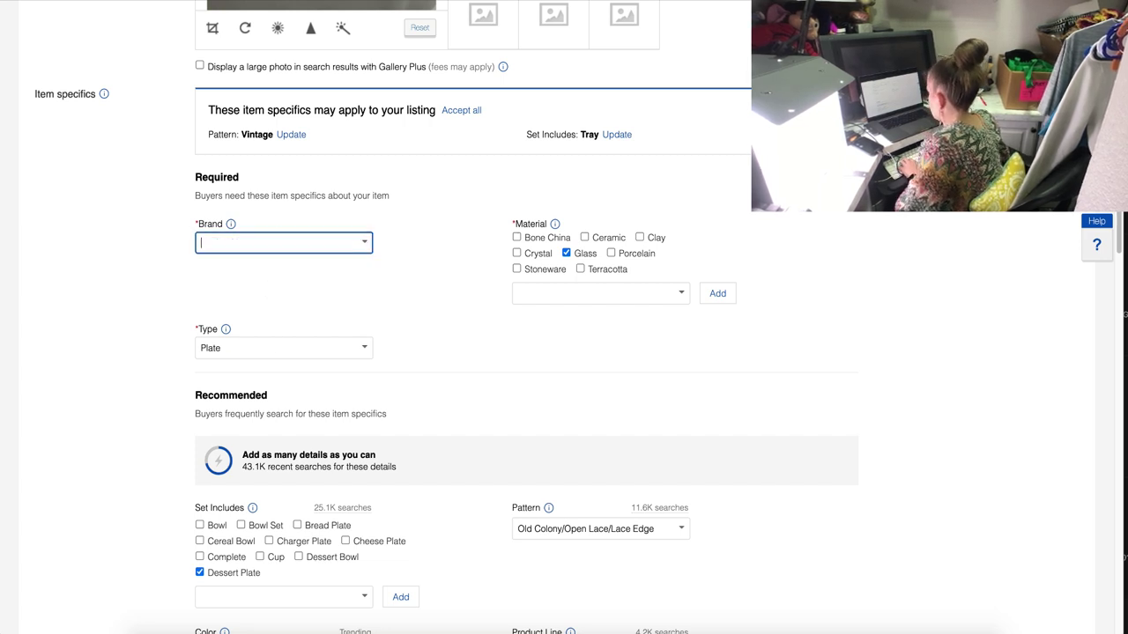
text(Unbr)
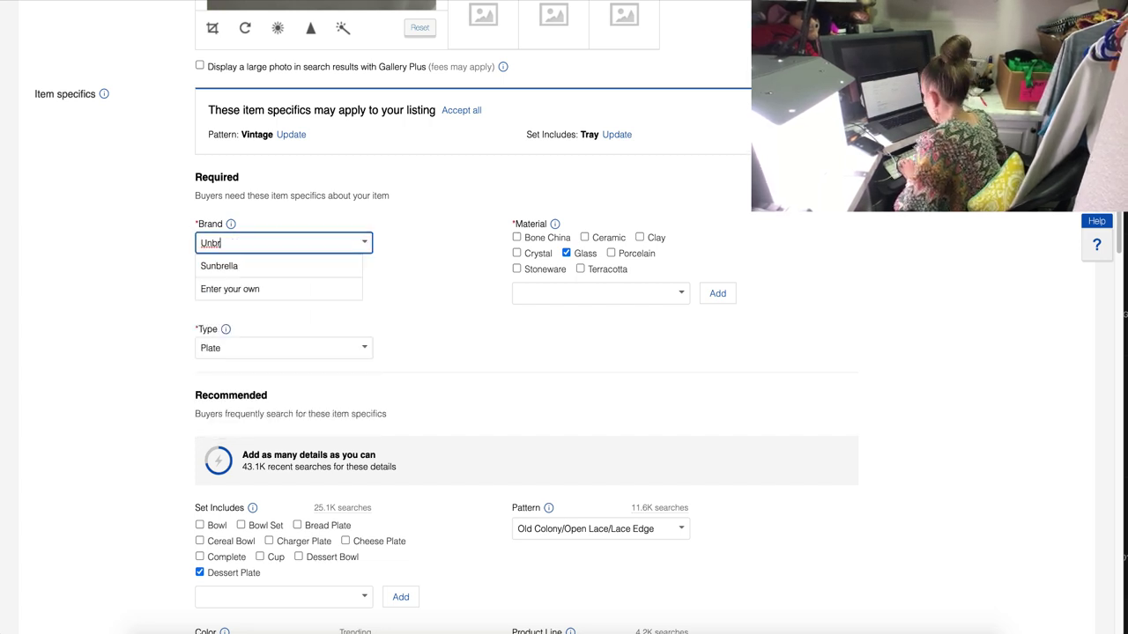
text(anded)
click(322, 291)
Capitalize the words "Dish", "Tray" and "Trinket" in the listing title.
scroll(320, 314, down, 10)
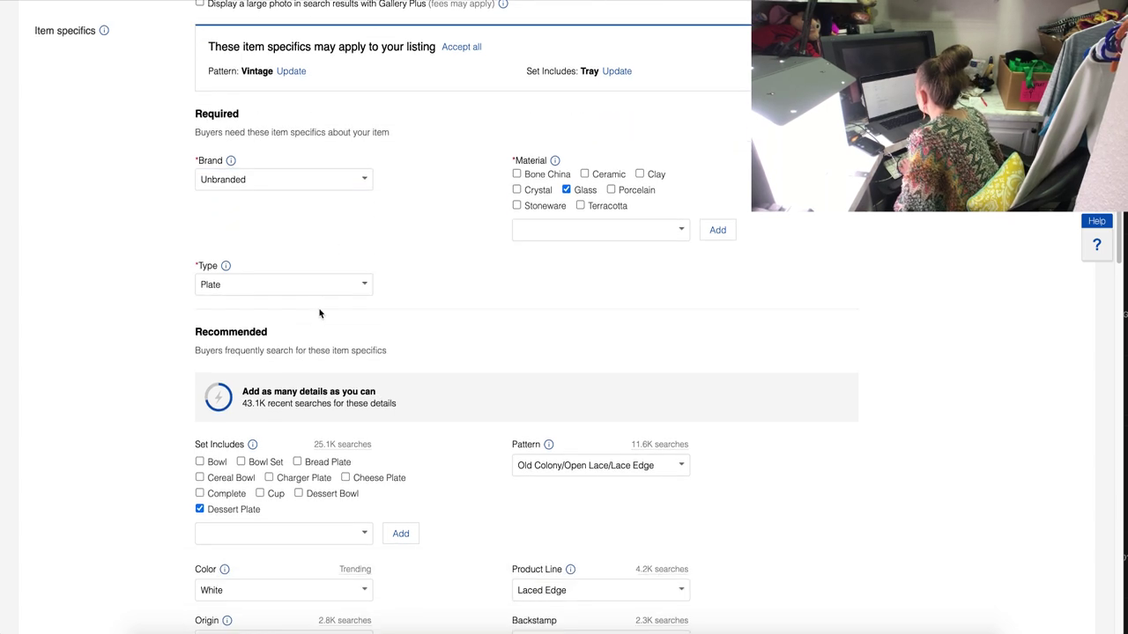
scroll(320, 314, down, 5)
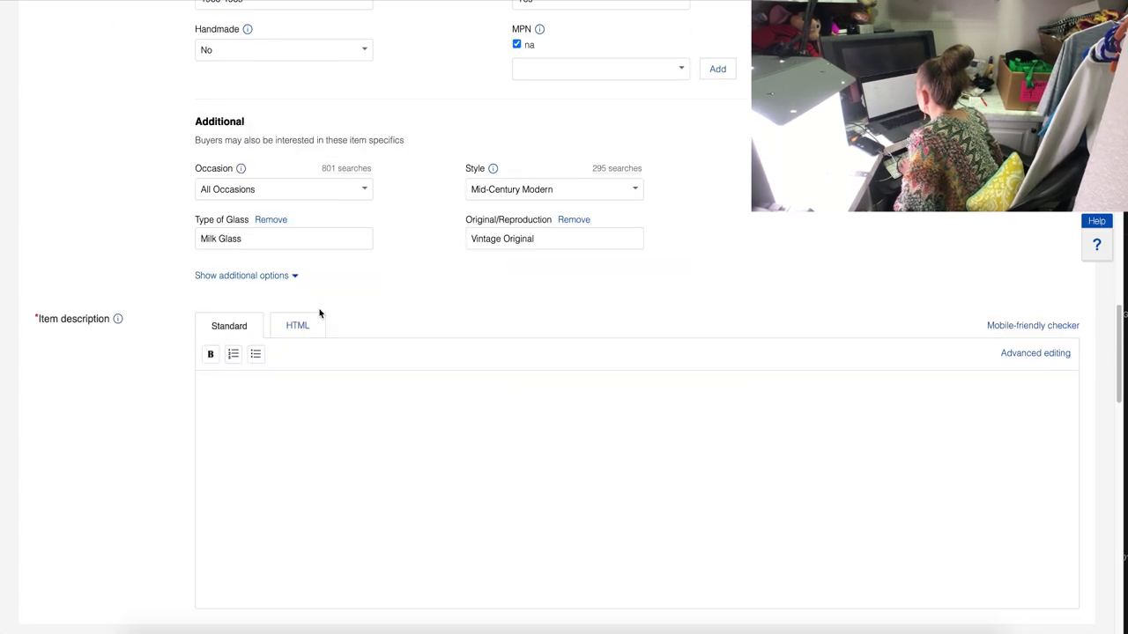
scroll(320, 312, up, 20)
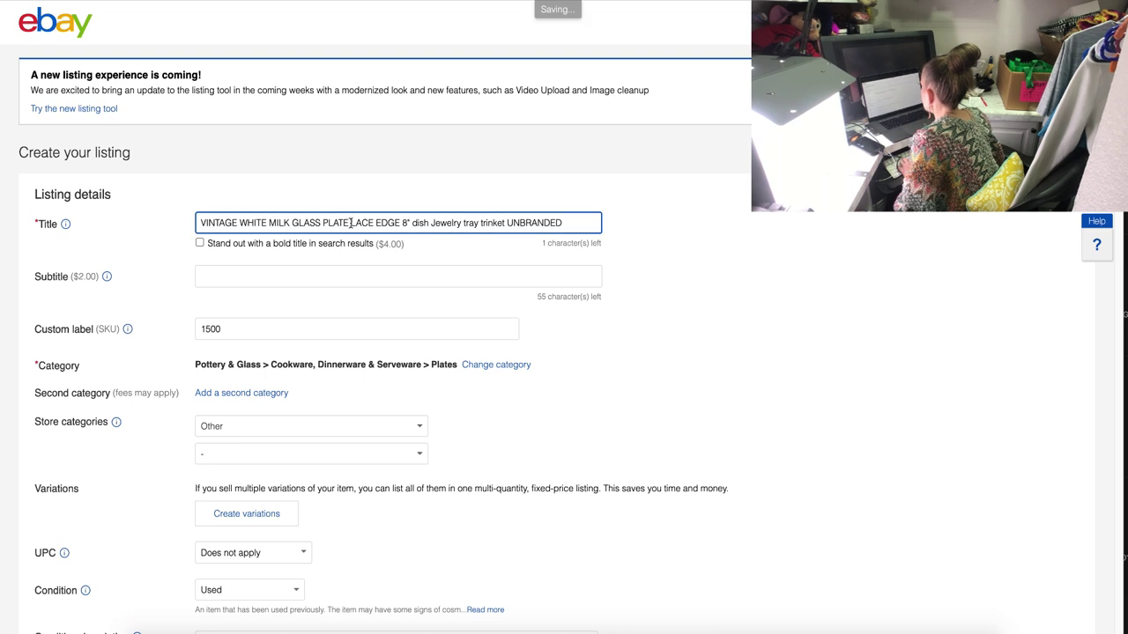
triple_click(352, 223)
click(419, 223)
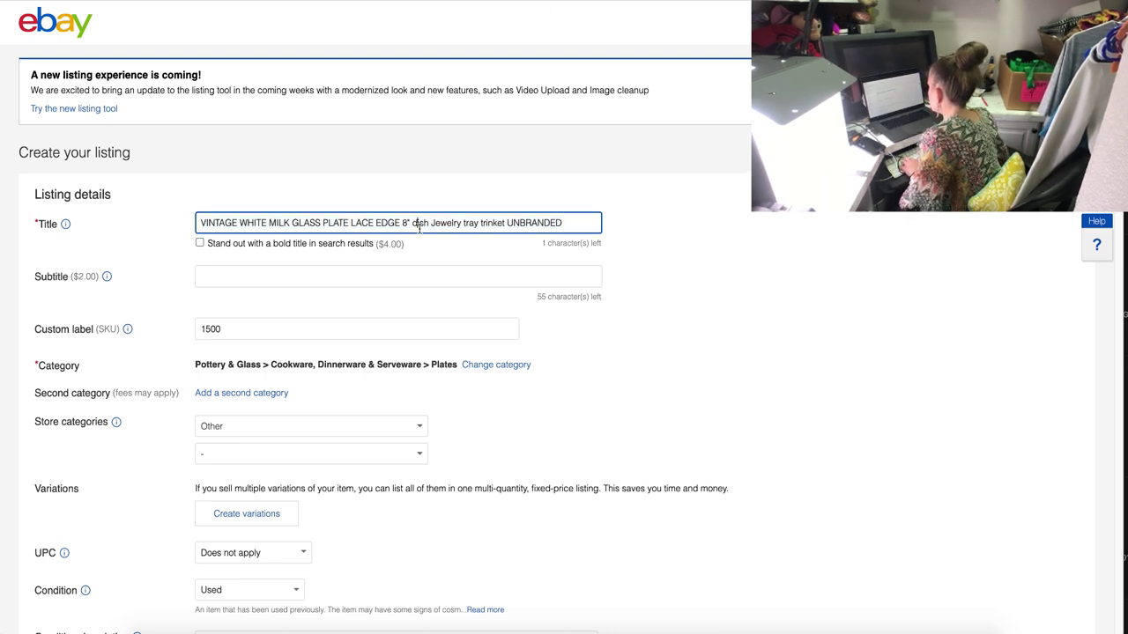
key(BackSpace)
text(D)
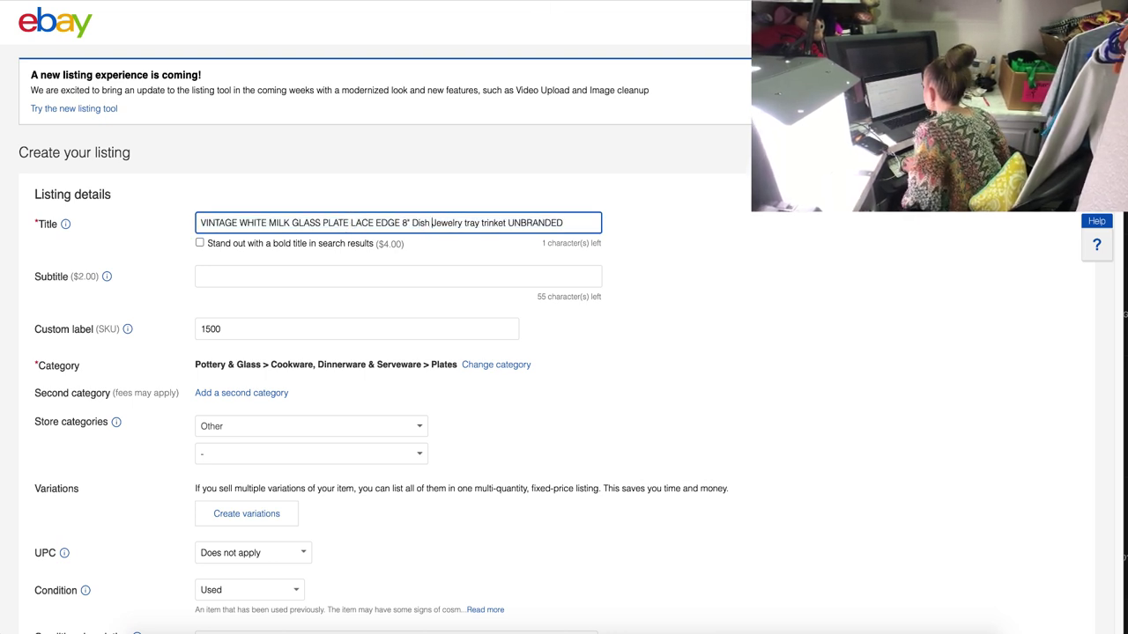
key(BackSpace)
text(T)
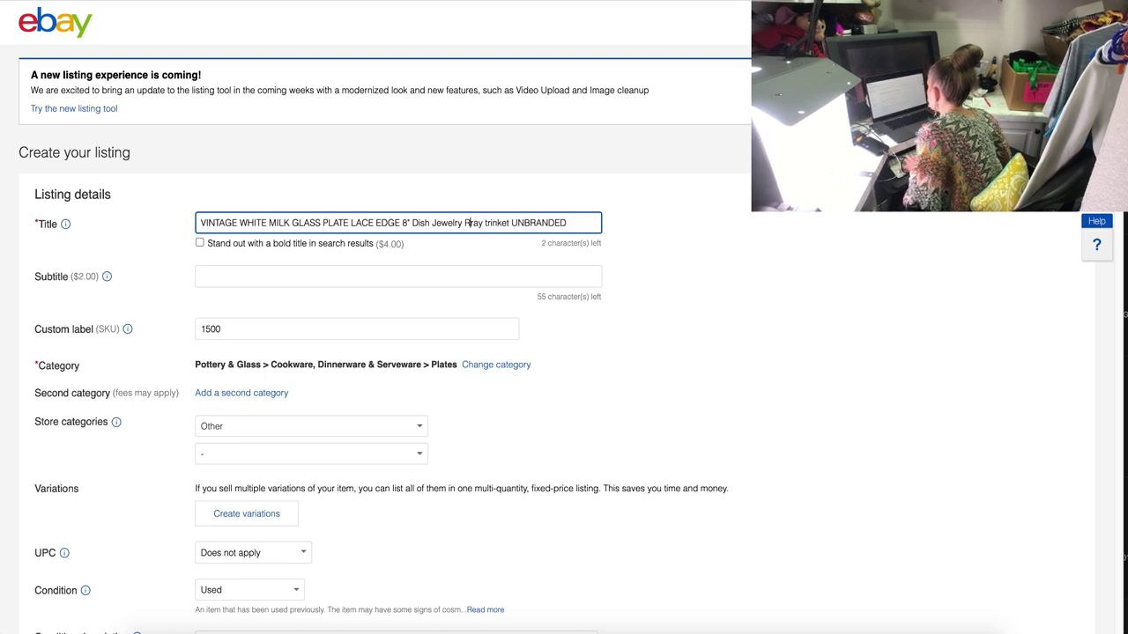
key(BackSpace)
text(T)
key(Delete)
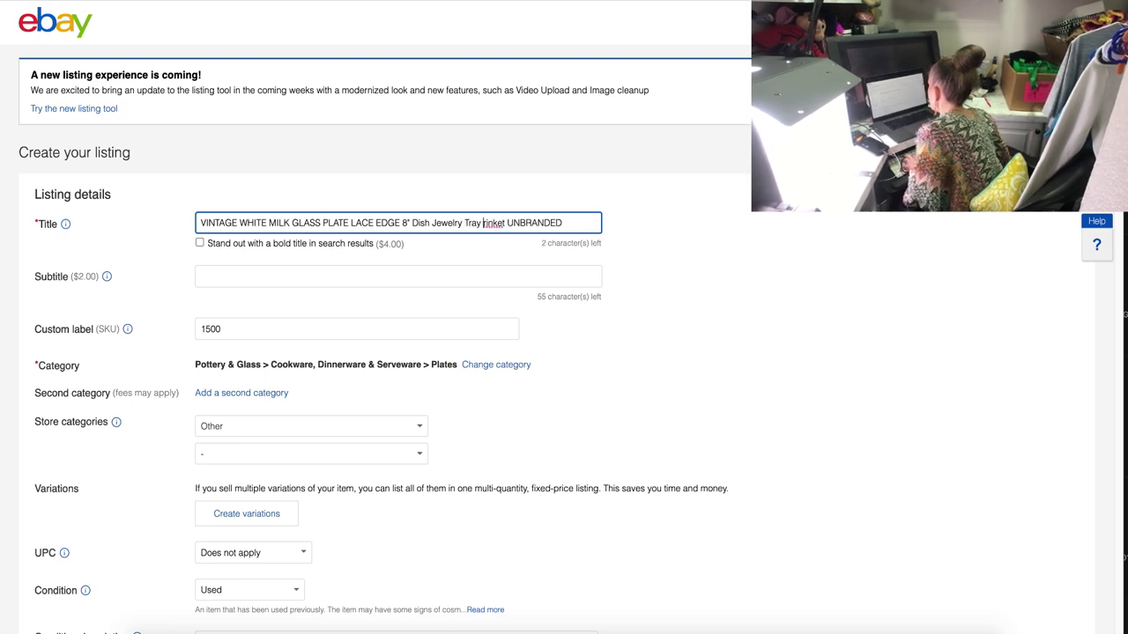
text(Tr)
Copy the full listing title into the item description as its first line.
triple_click(430, 223)
key(ctrl+c)
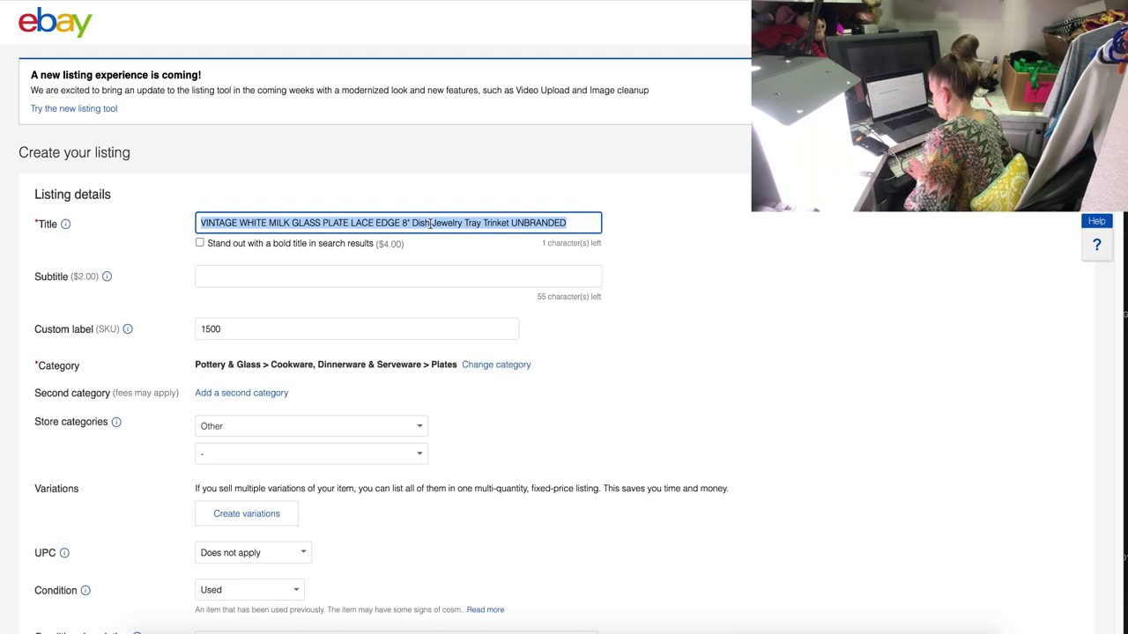
scroll(406, 303, down, 20)
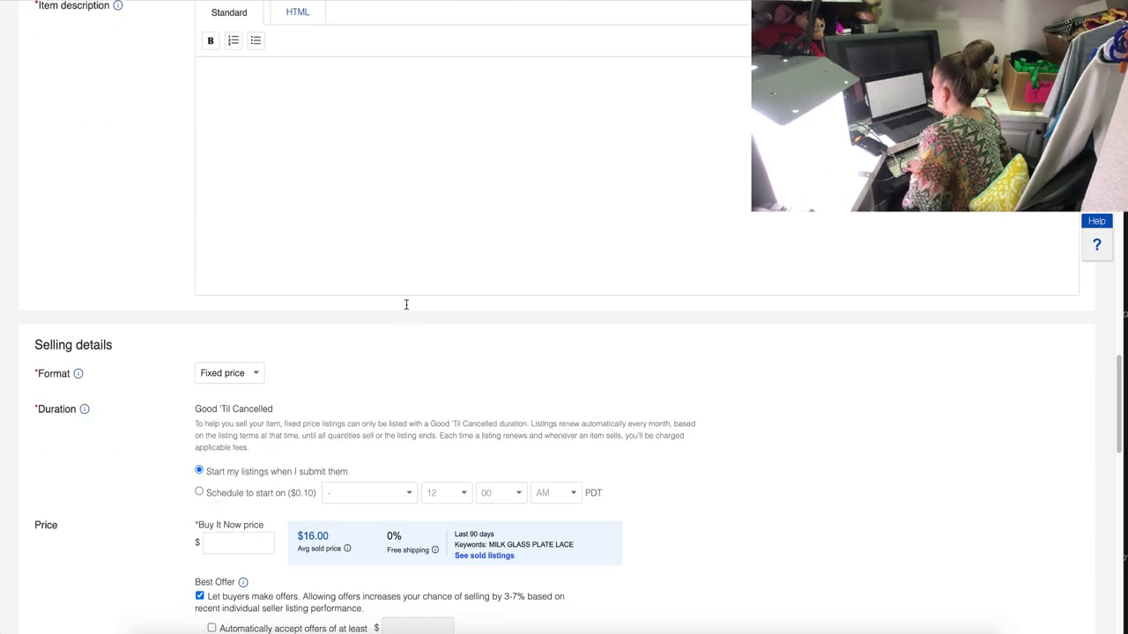
key(ctrl+v)
Add two lines below the title in the description: "Excellent Pre-Owned Condition" and "No chips or cracks. See Photos.".
key(Return)
text(Excellent Pre-Owned Condition)
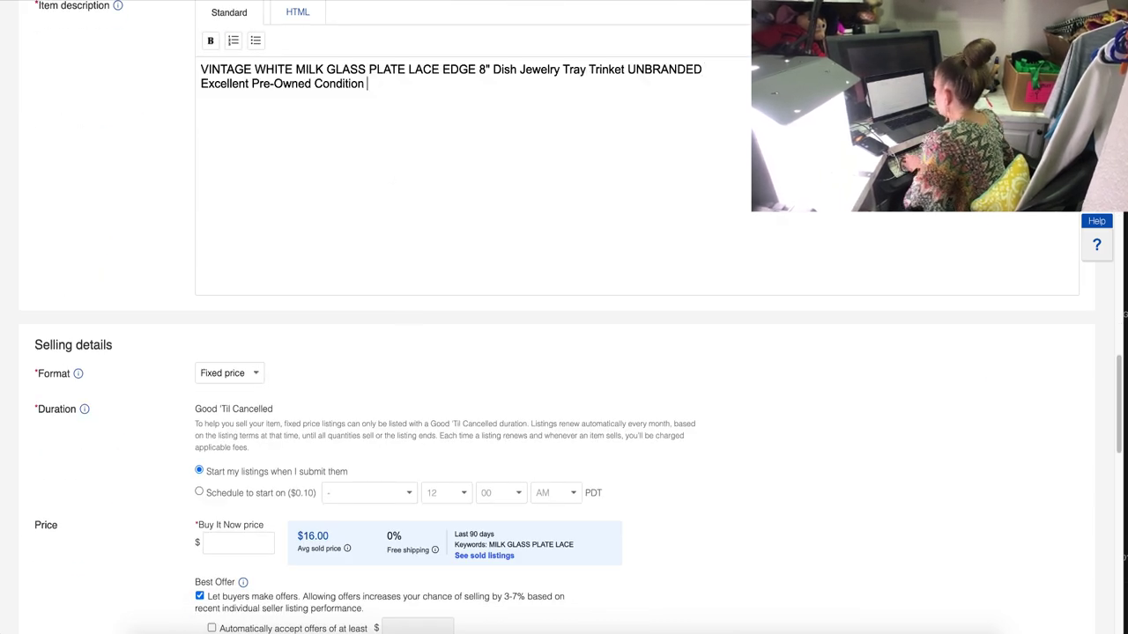
key(Return)
text(No chip)
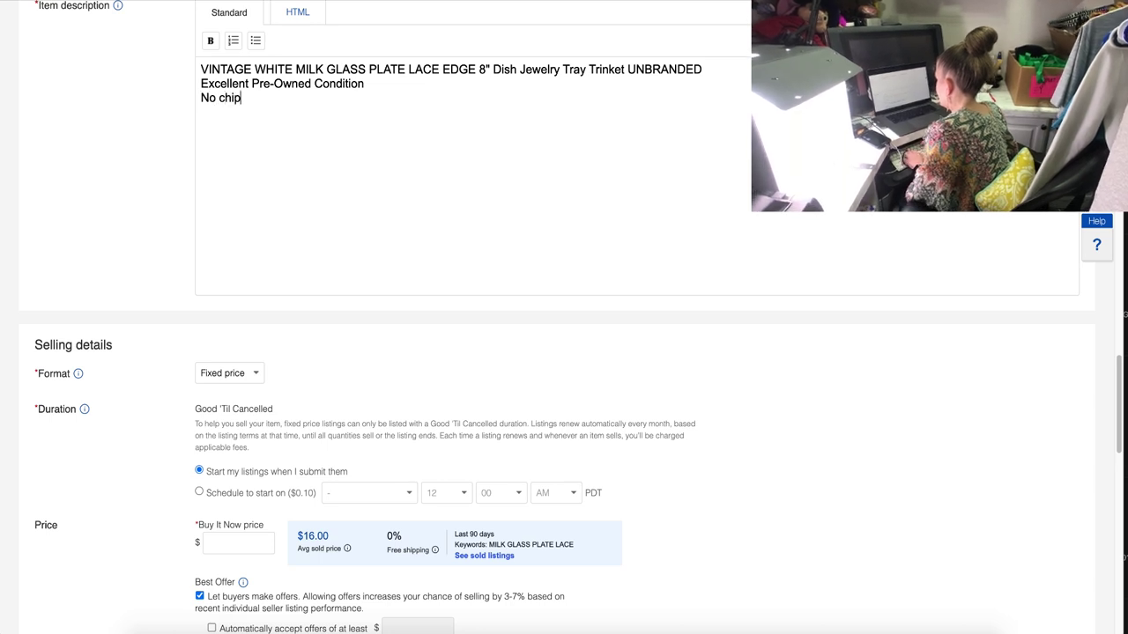
text(s or cracks.)
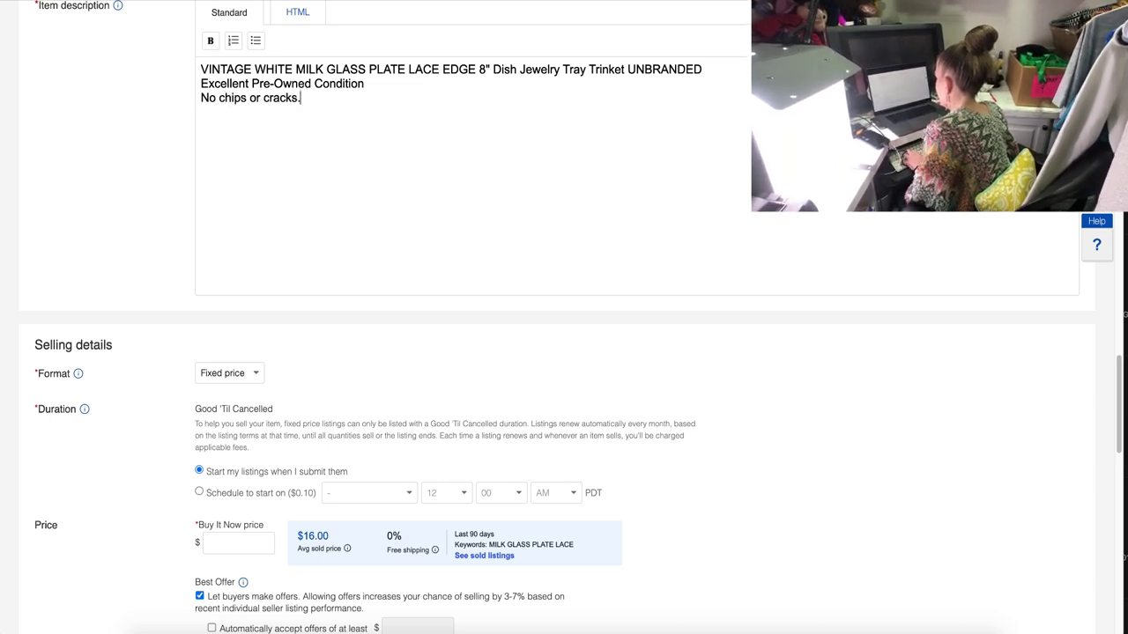
text( See Photos.)
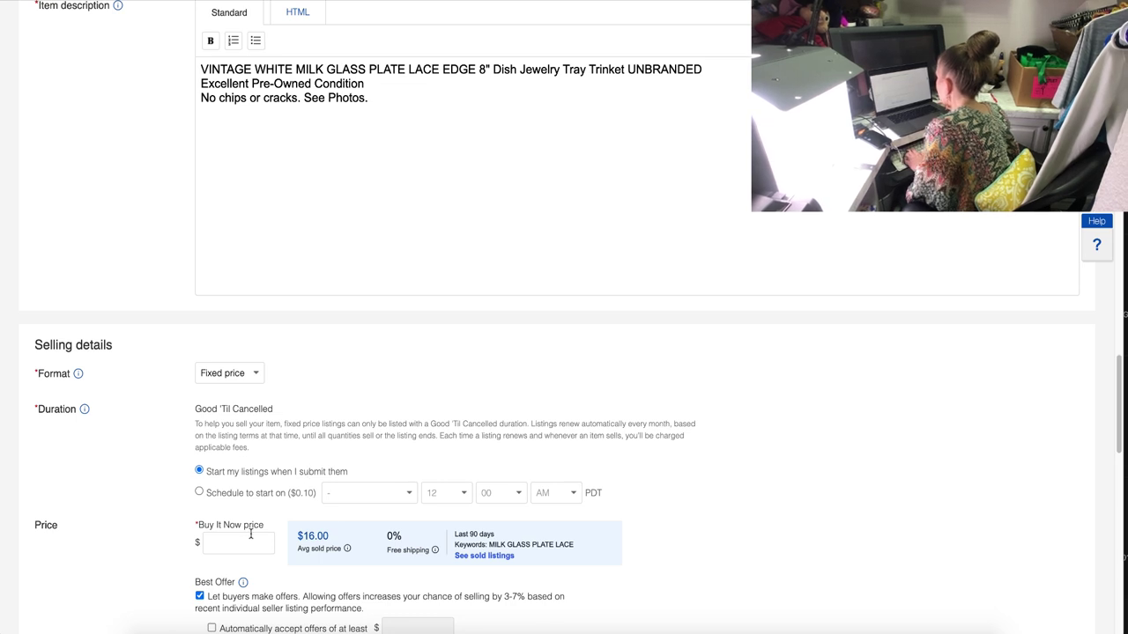
Set the Buy It Now price to 14.95 and change the shipping policy to SHOES+LOCAL.
click(235, 542)
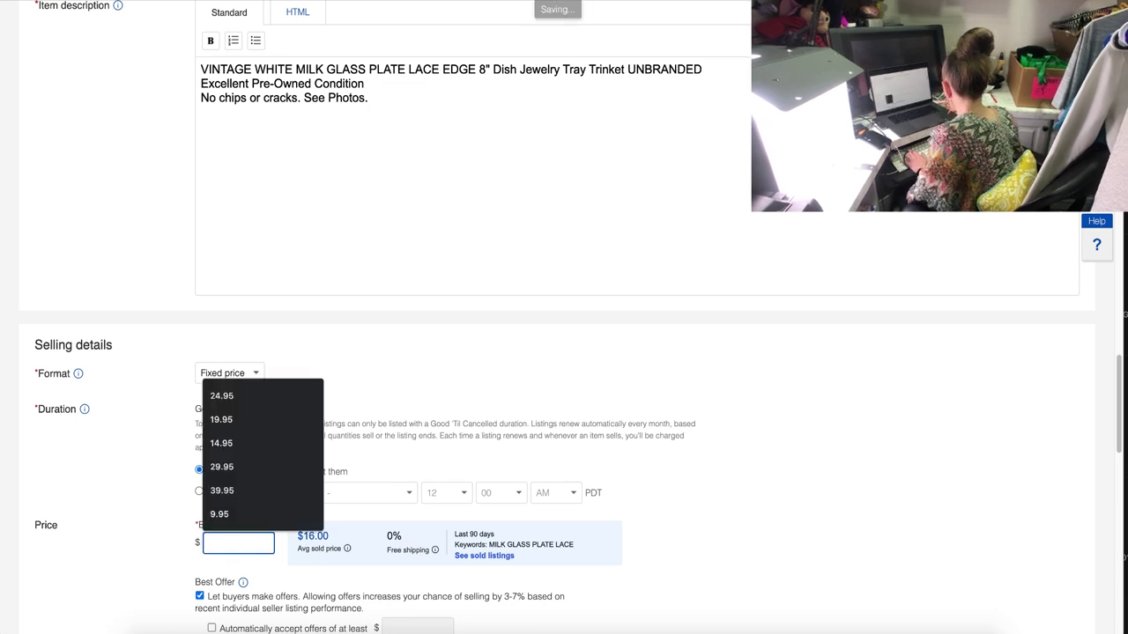
text(14.95)
scroll(220, 499, down, 5)
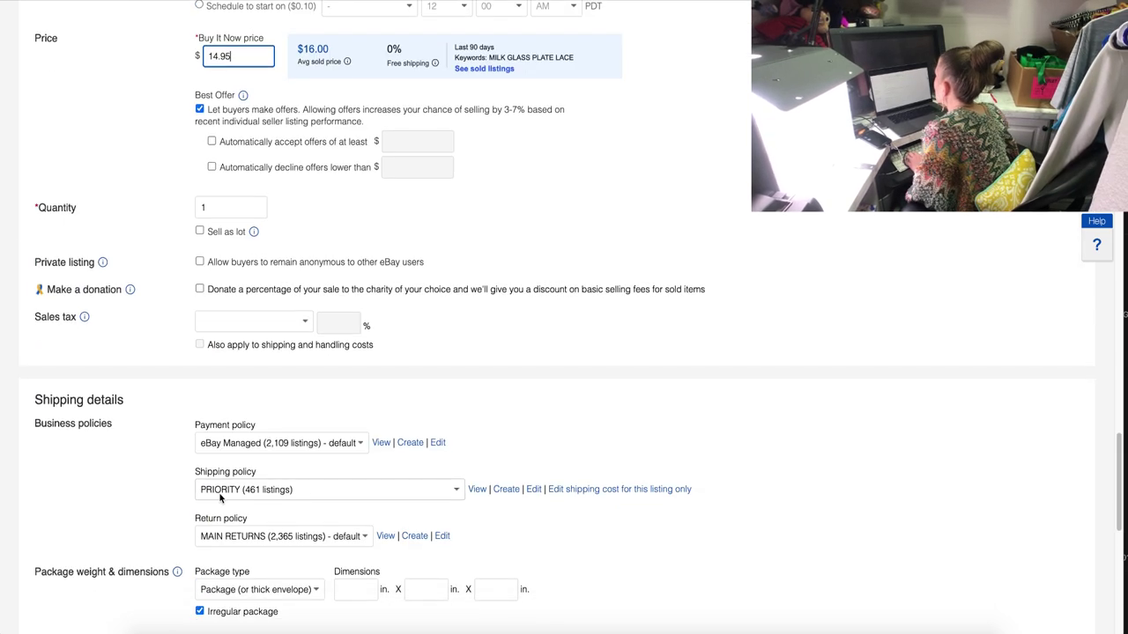
click(220, 499)
click(264, 430)
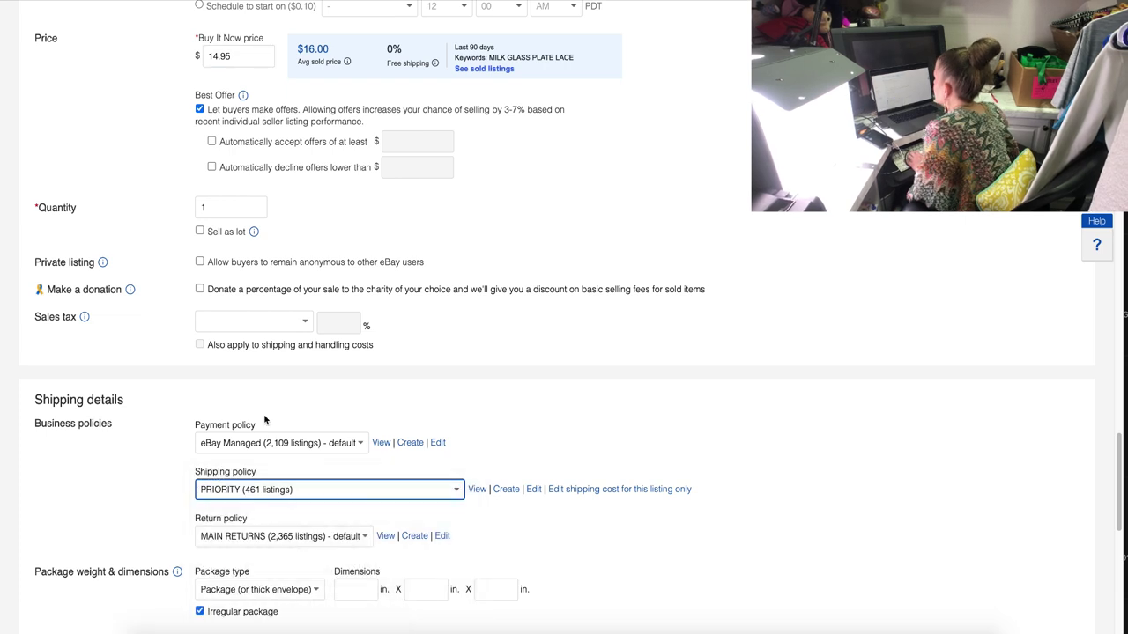
Revise the Buy It Now price in the selling details.
scroll(264, 397, up, 1)
click(219, 187)
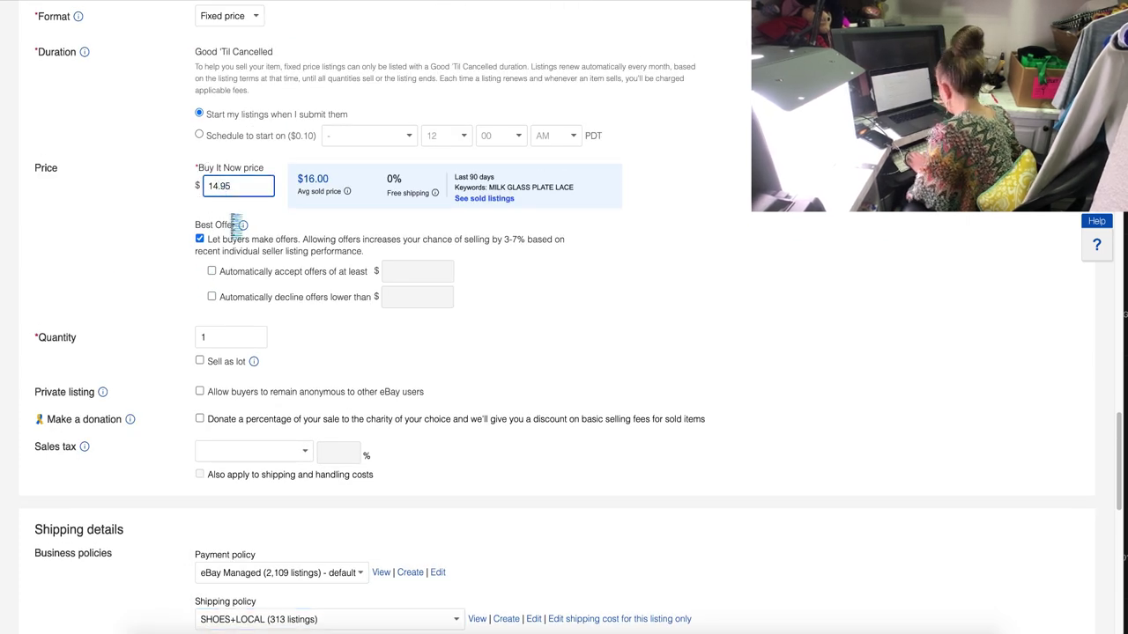
text(5.)
Enable Promoted Listings Standard with an ad rate of 7.6% and submit the listing.
scroll(255, 264, down, 10)
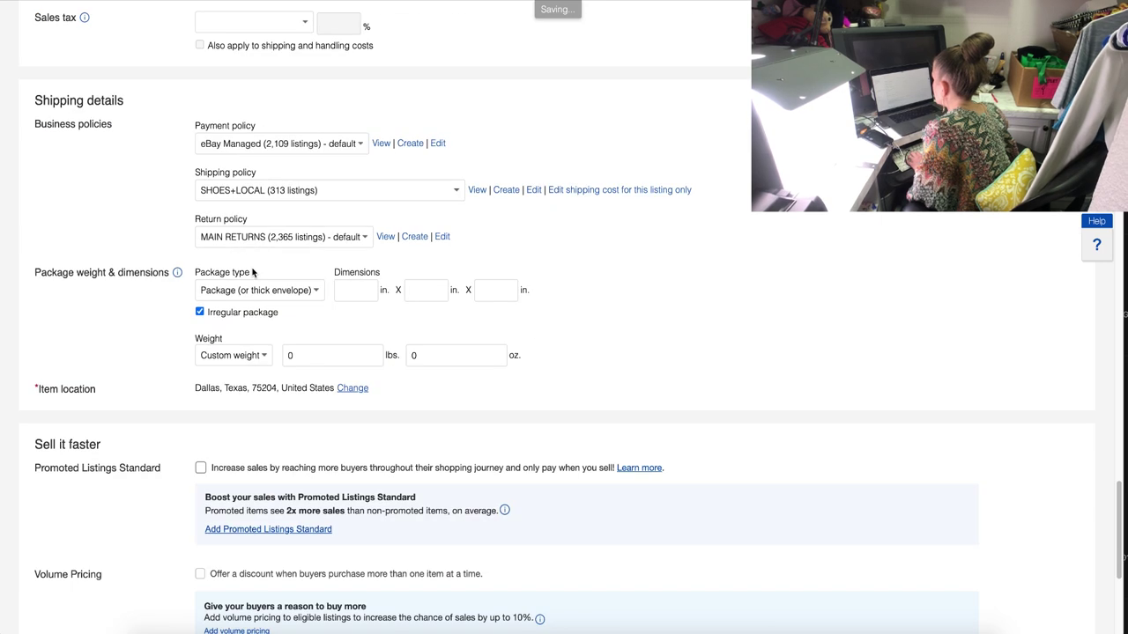
click(256, 142)
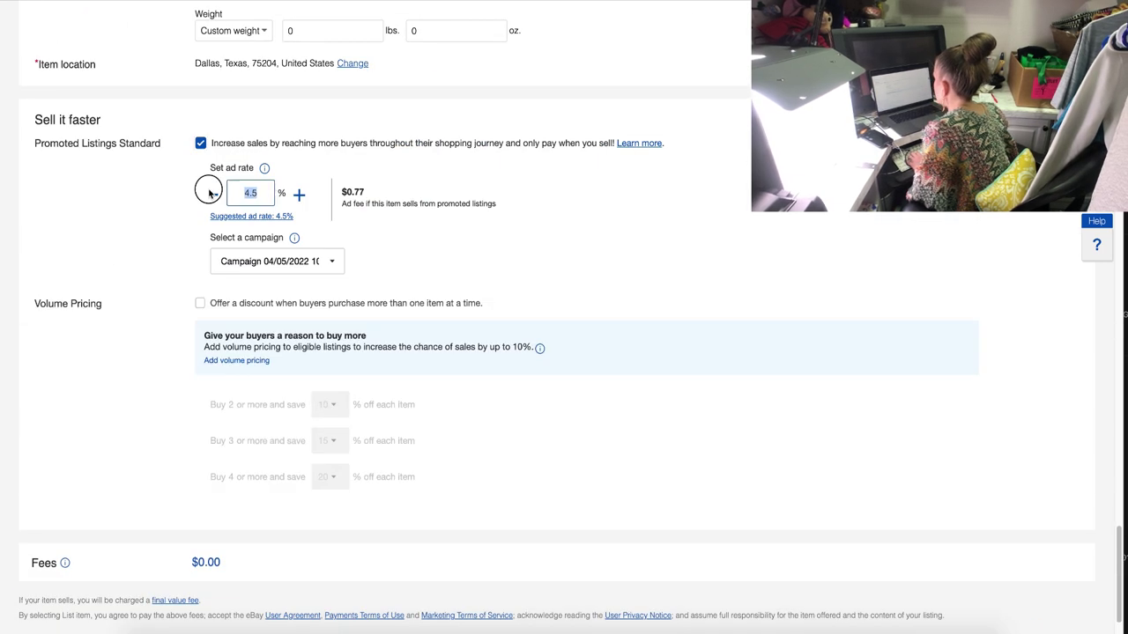
text(7.6)
scroll(305, 547, down, 1)
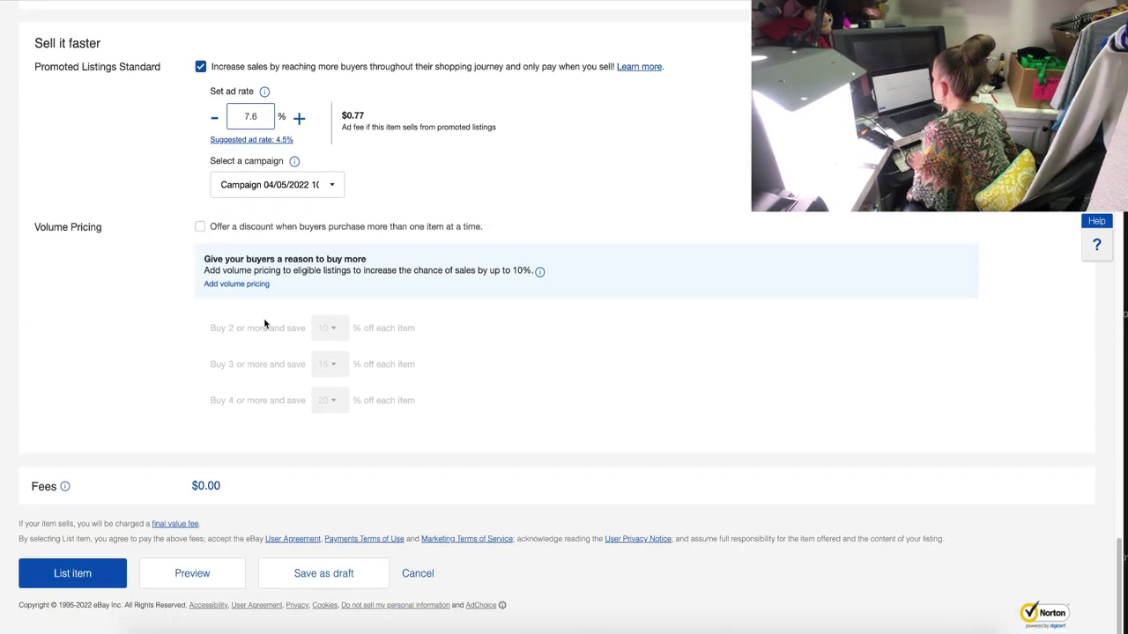
click(98, 578)
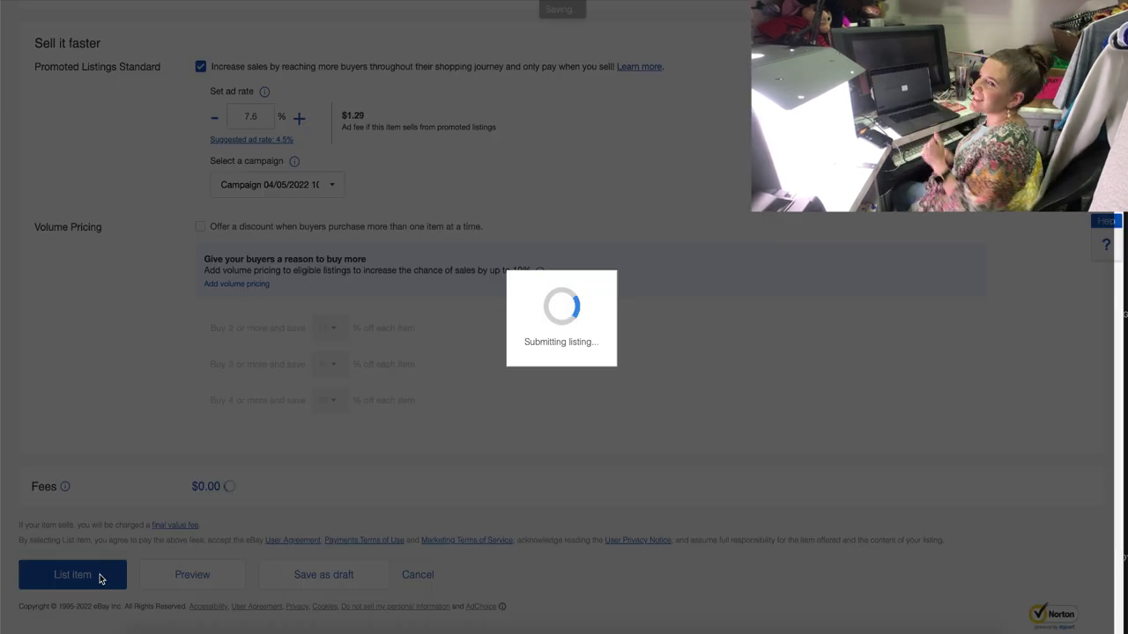